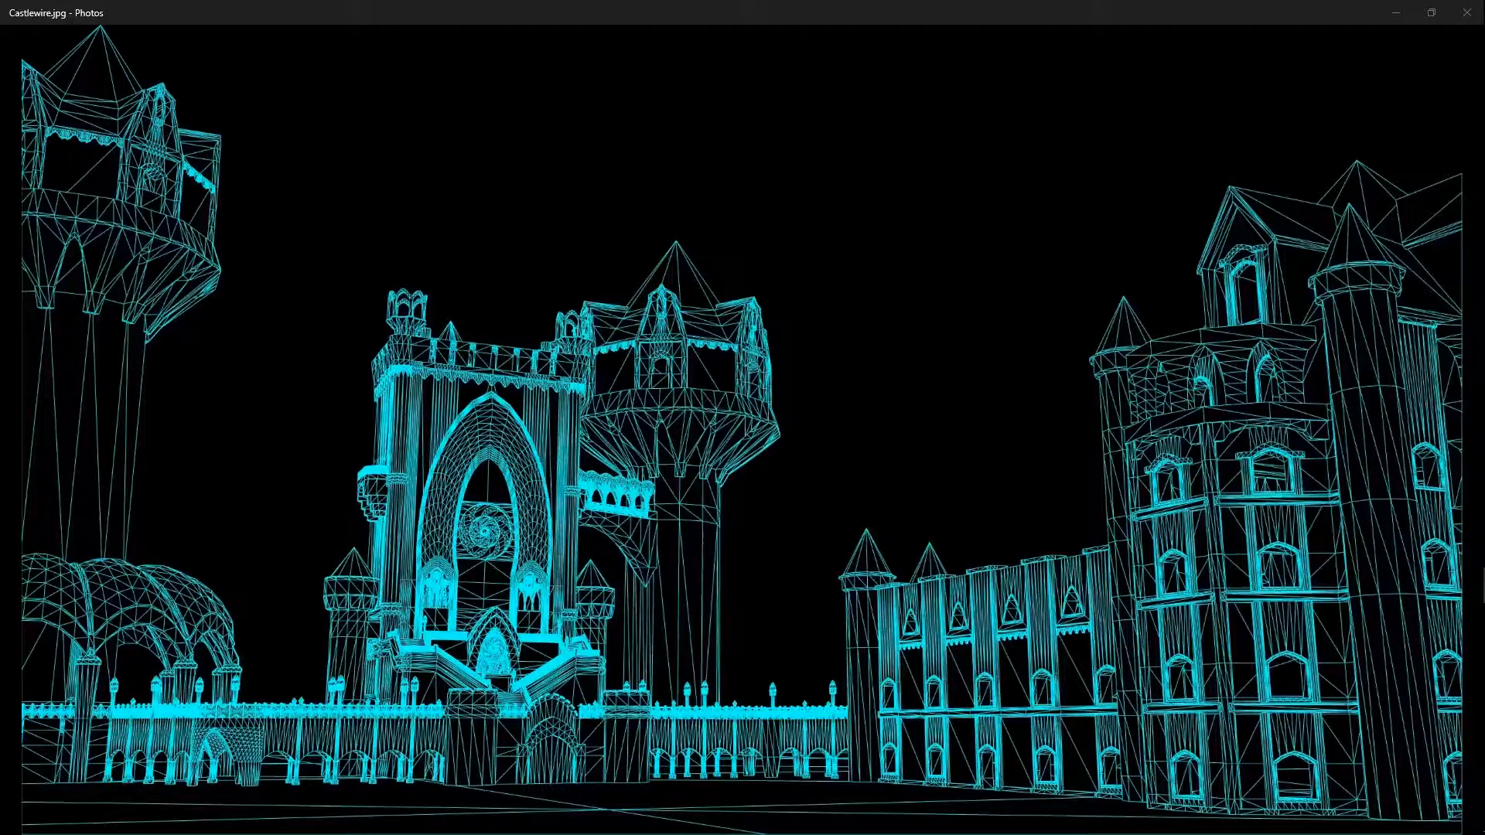
Switch to Blender and review the object types that can be added and the available interaction modes.
mouse_move(1460, 427)
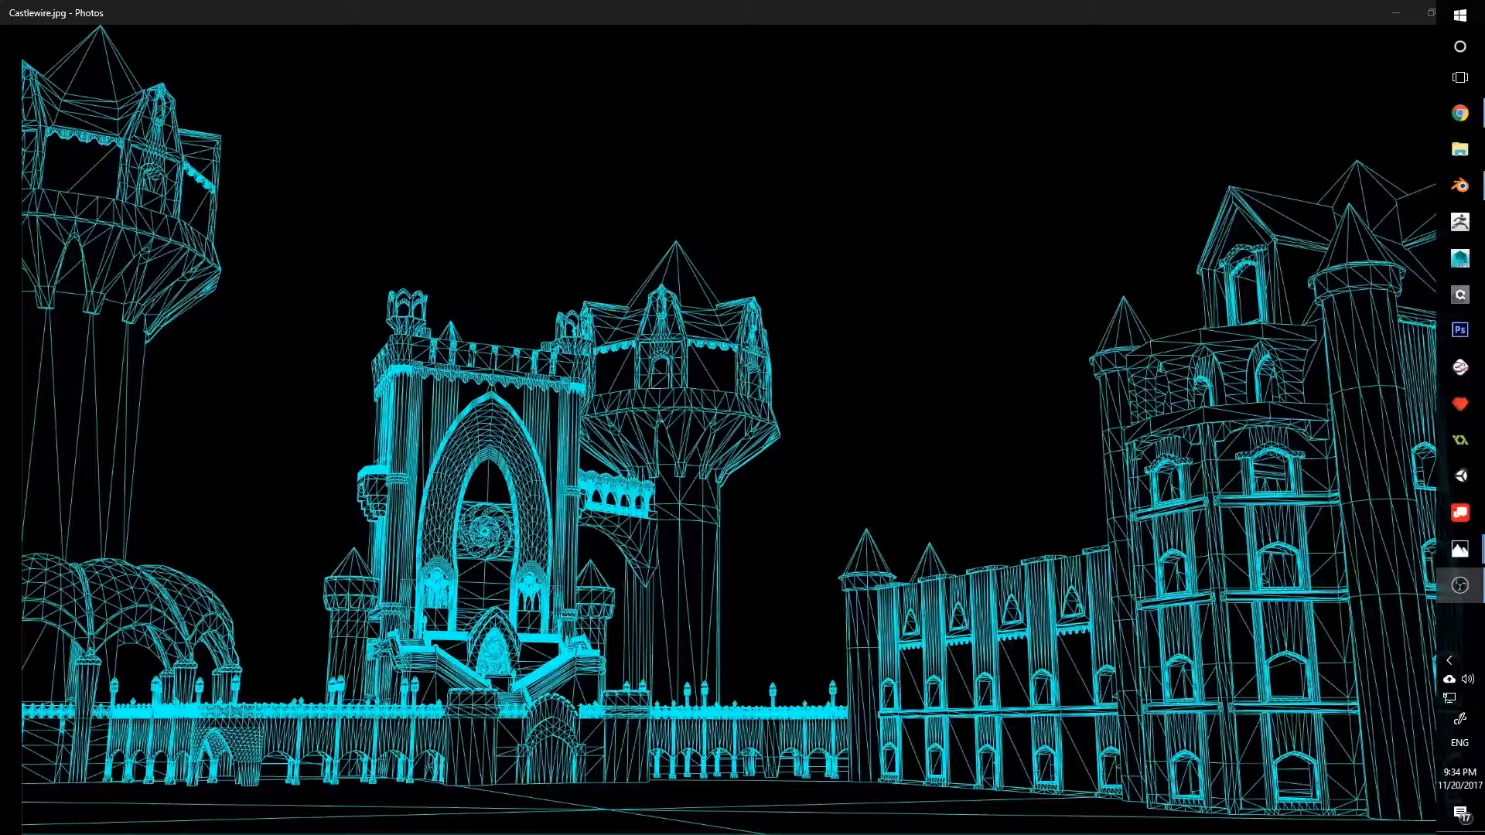
left_click(1460, 186)
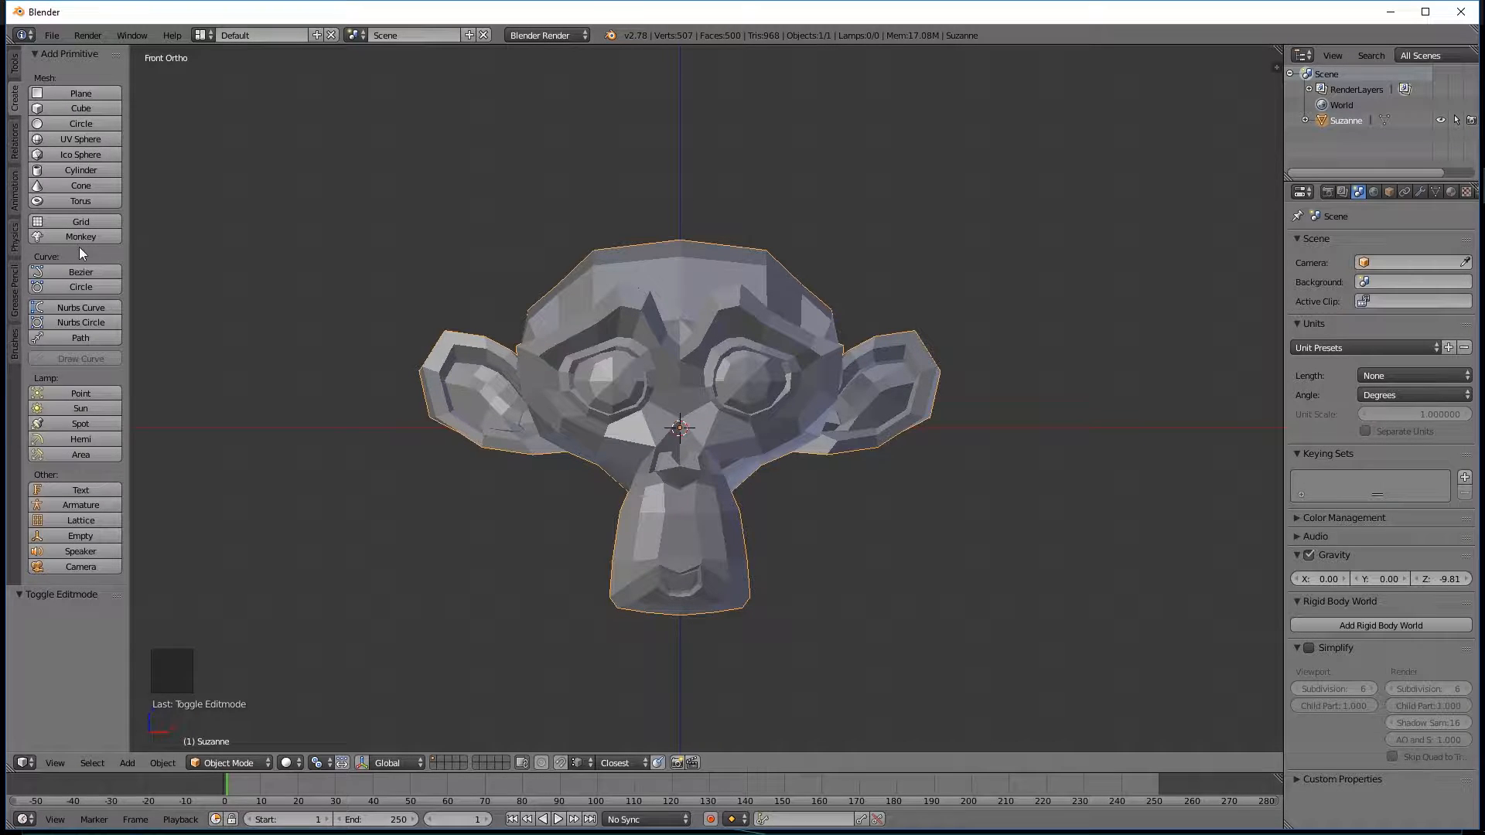
left_click(127, 762)
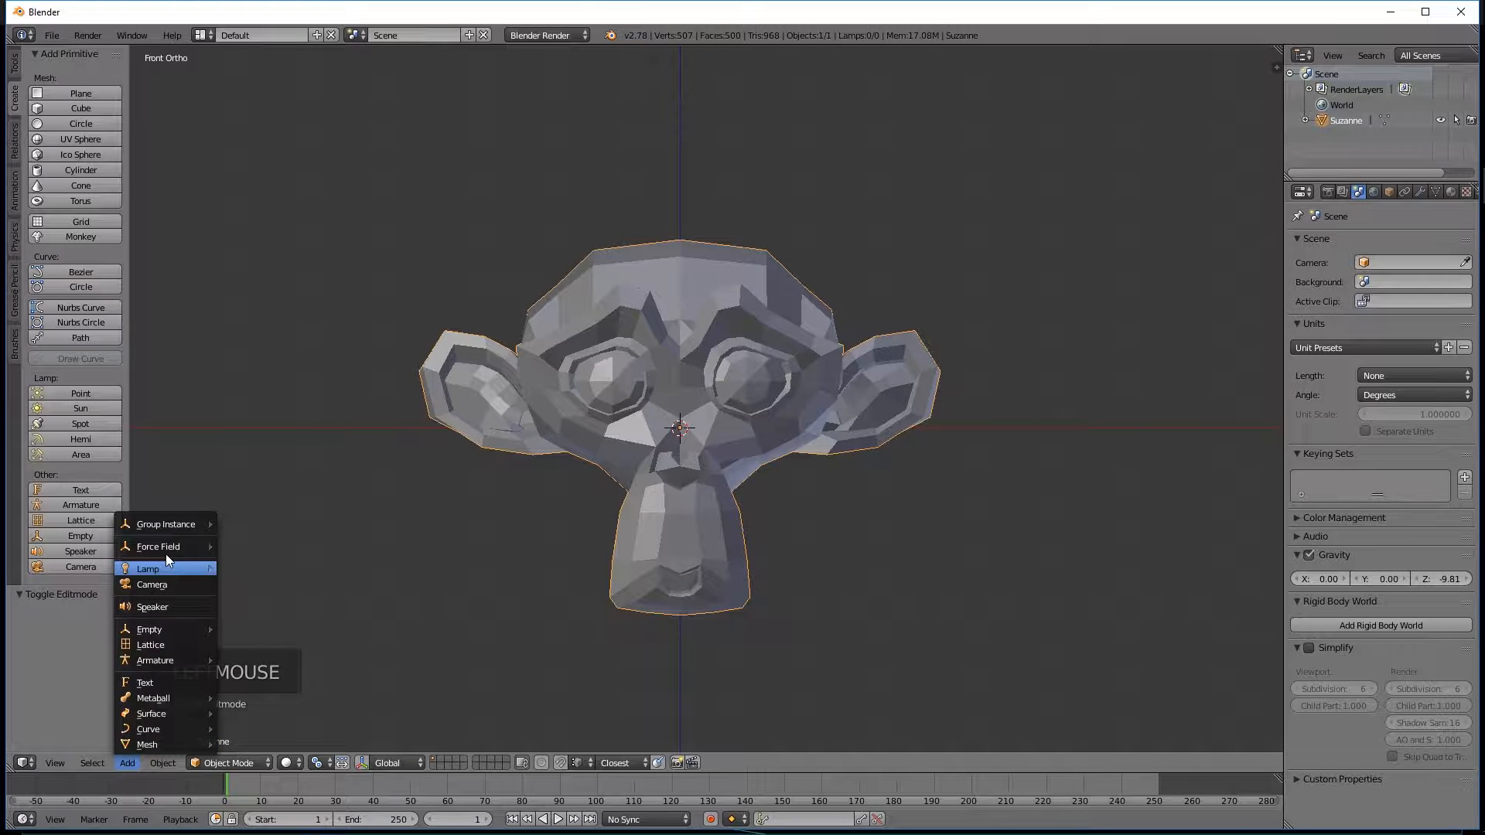
mouse_move(187, 745)
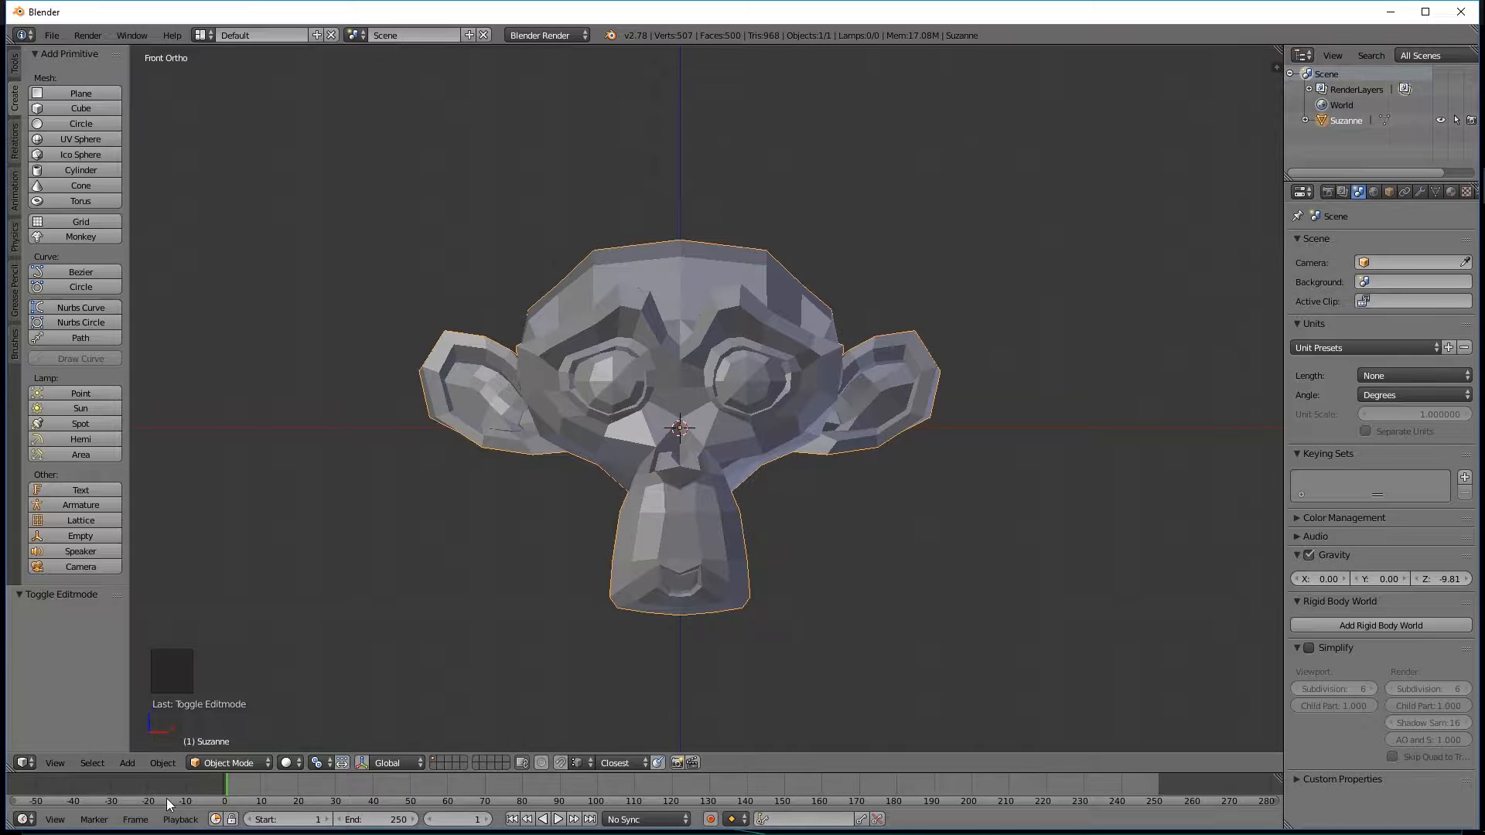
left_click(232, 762)
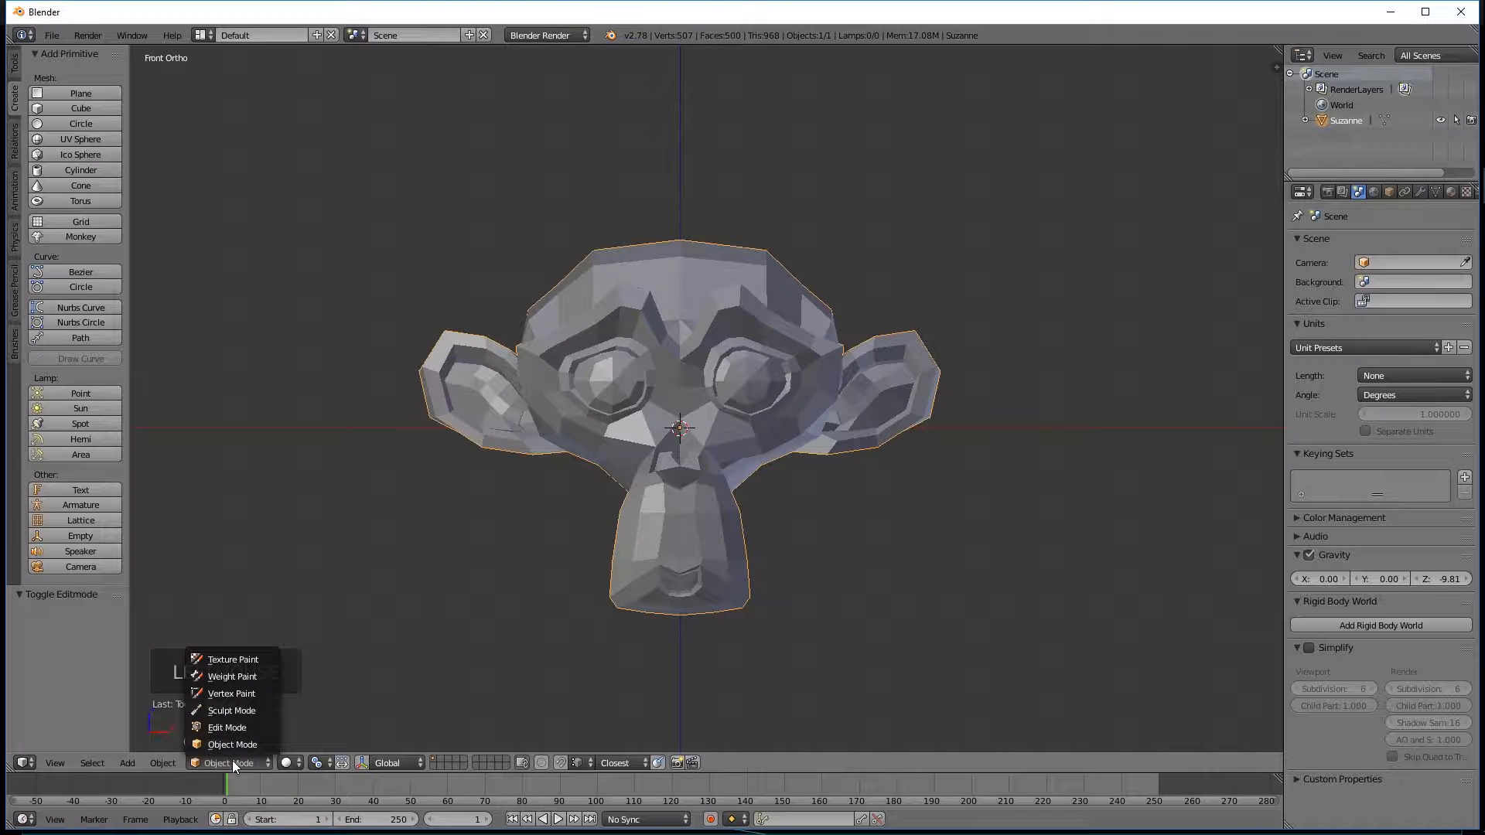
Preview the monkey head in Wireframe shading and return the viewport to Solid.
left_click(295, 762)
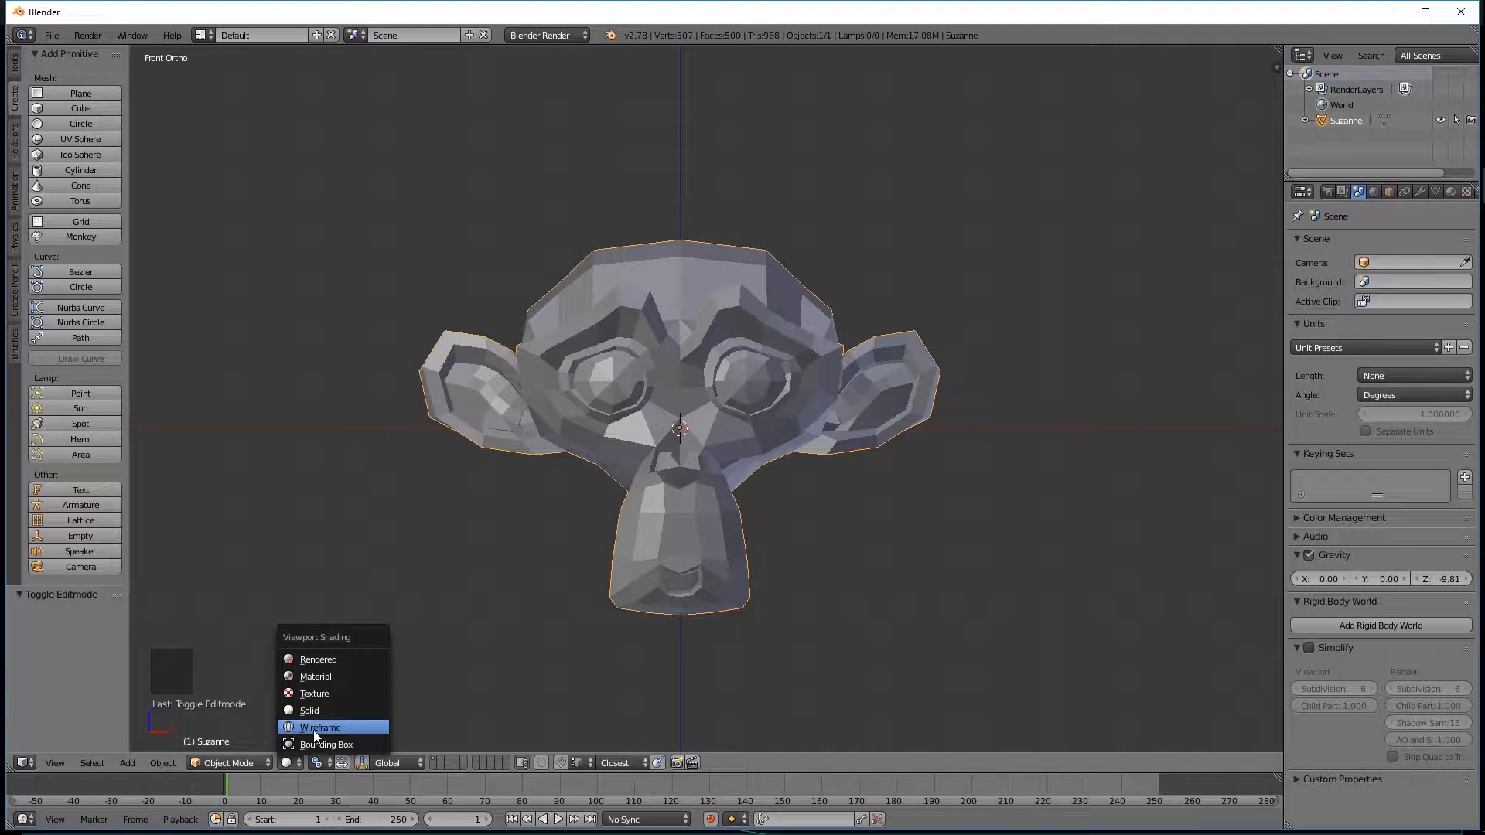
left_click(315, 733)
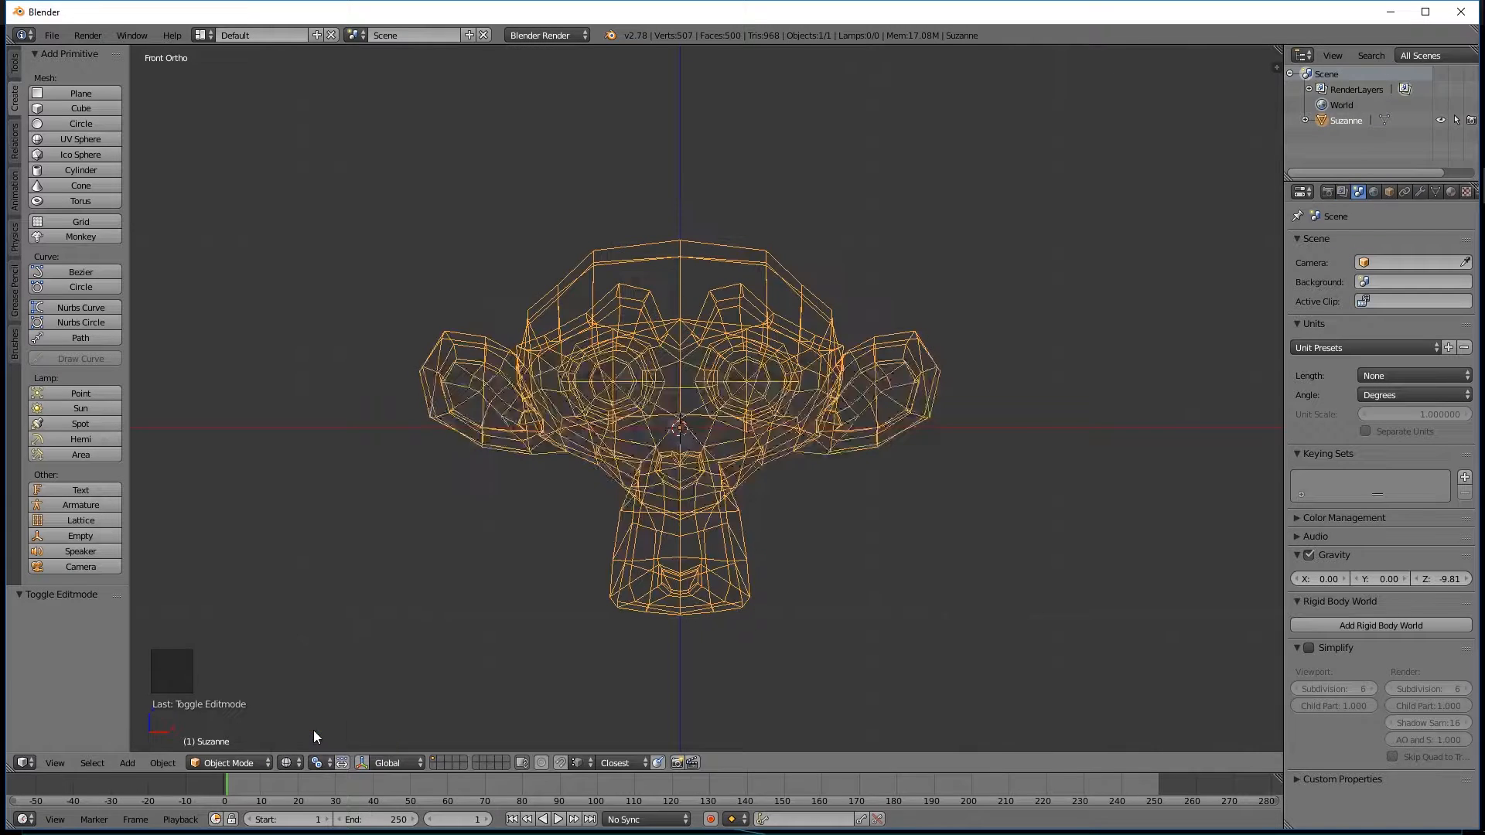
left_click(288, 763)
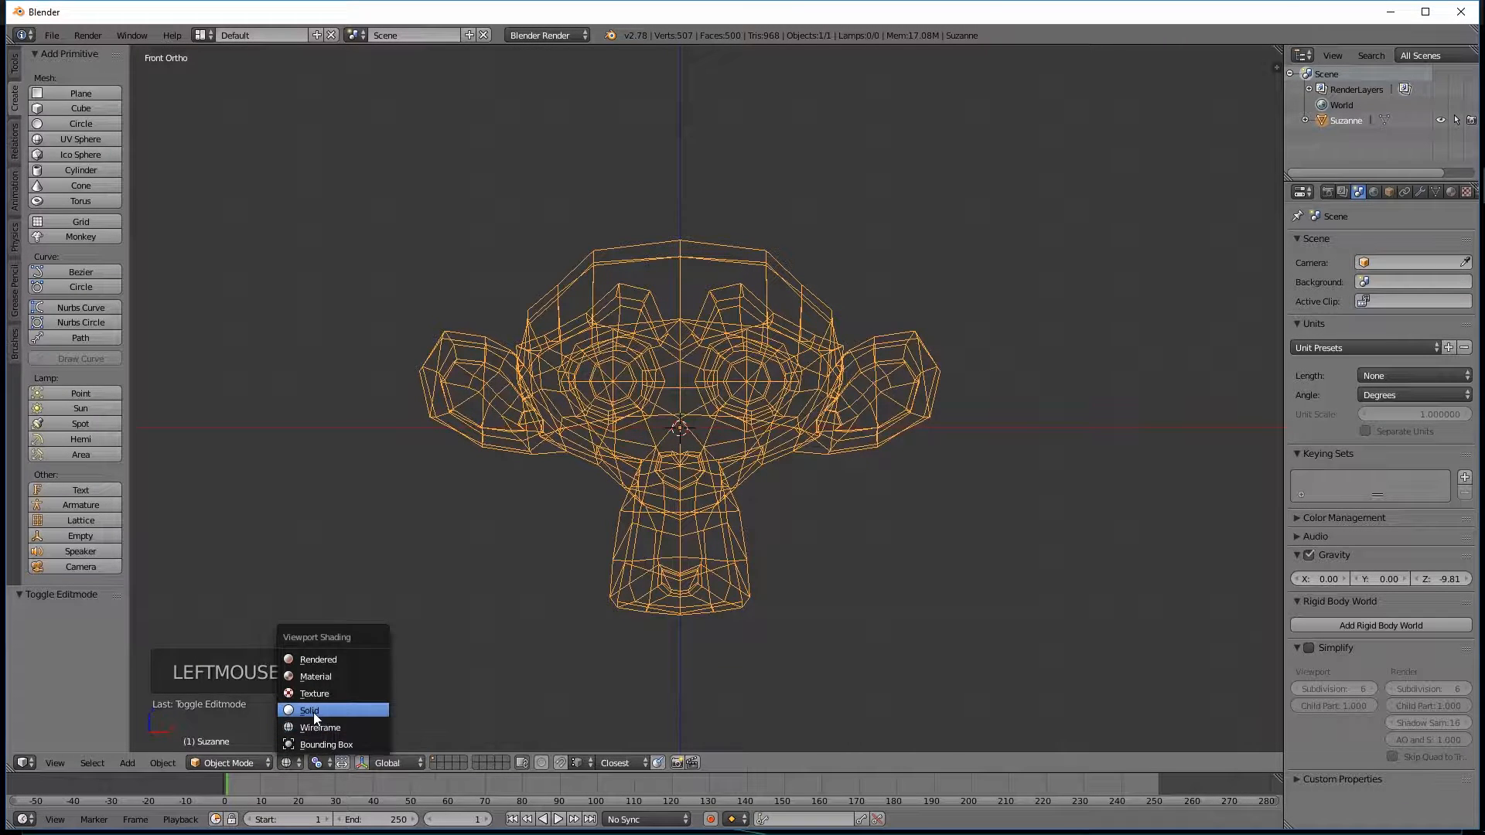
left_click(313, 713)
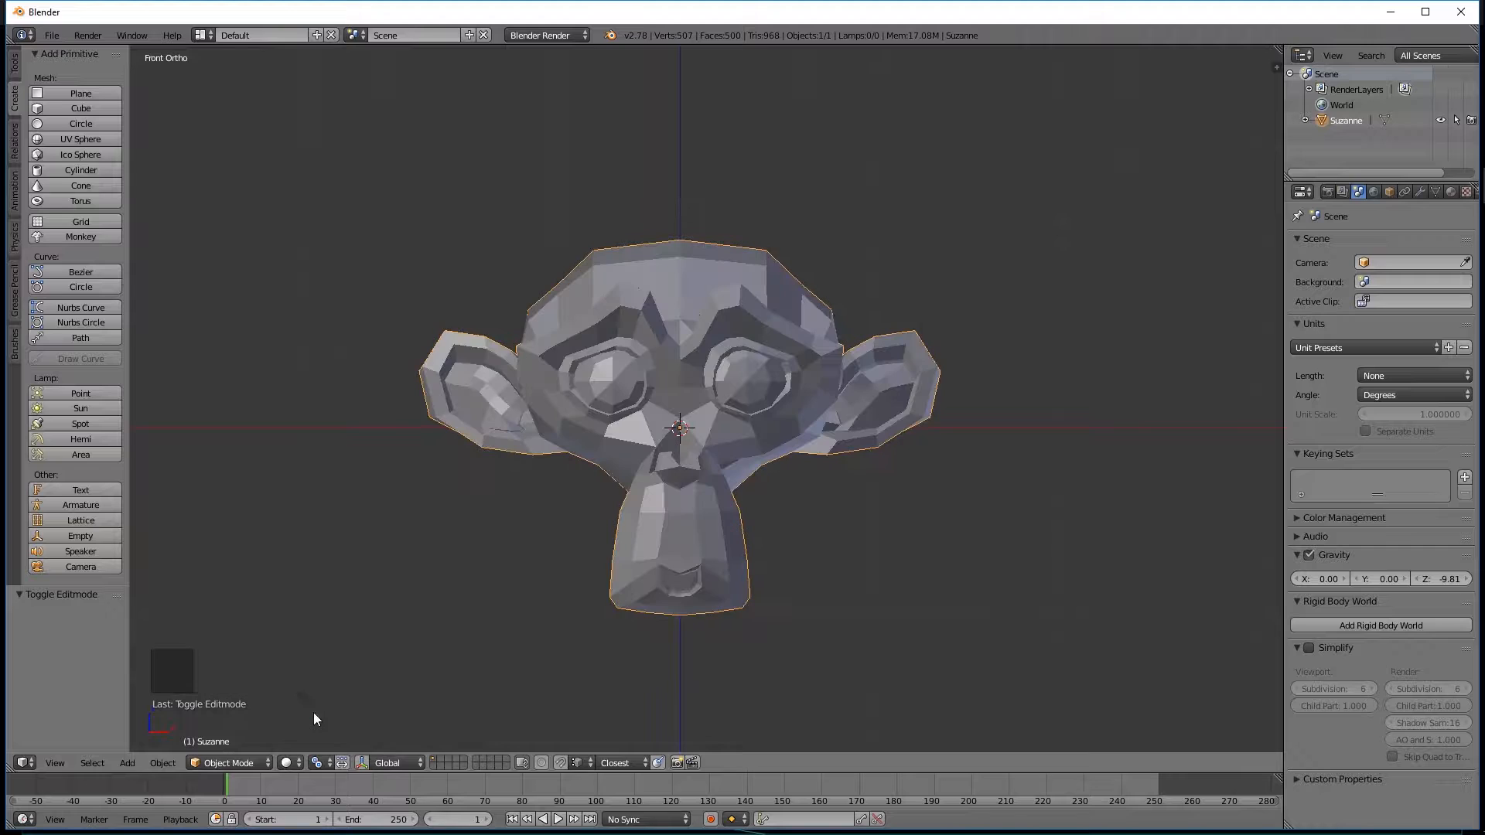
left_click(291, 761)
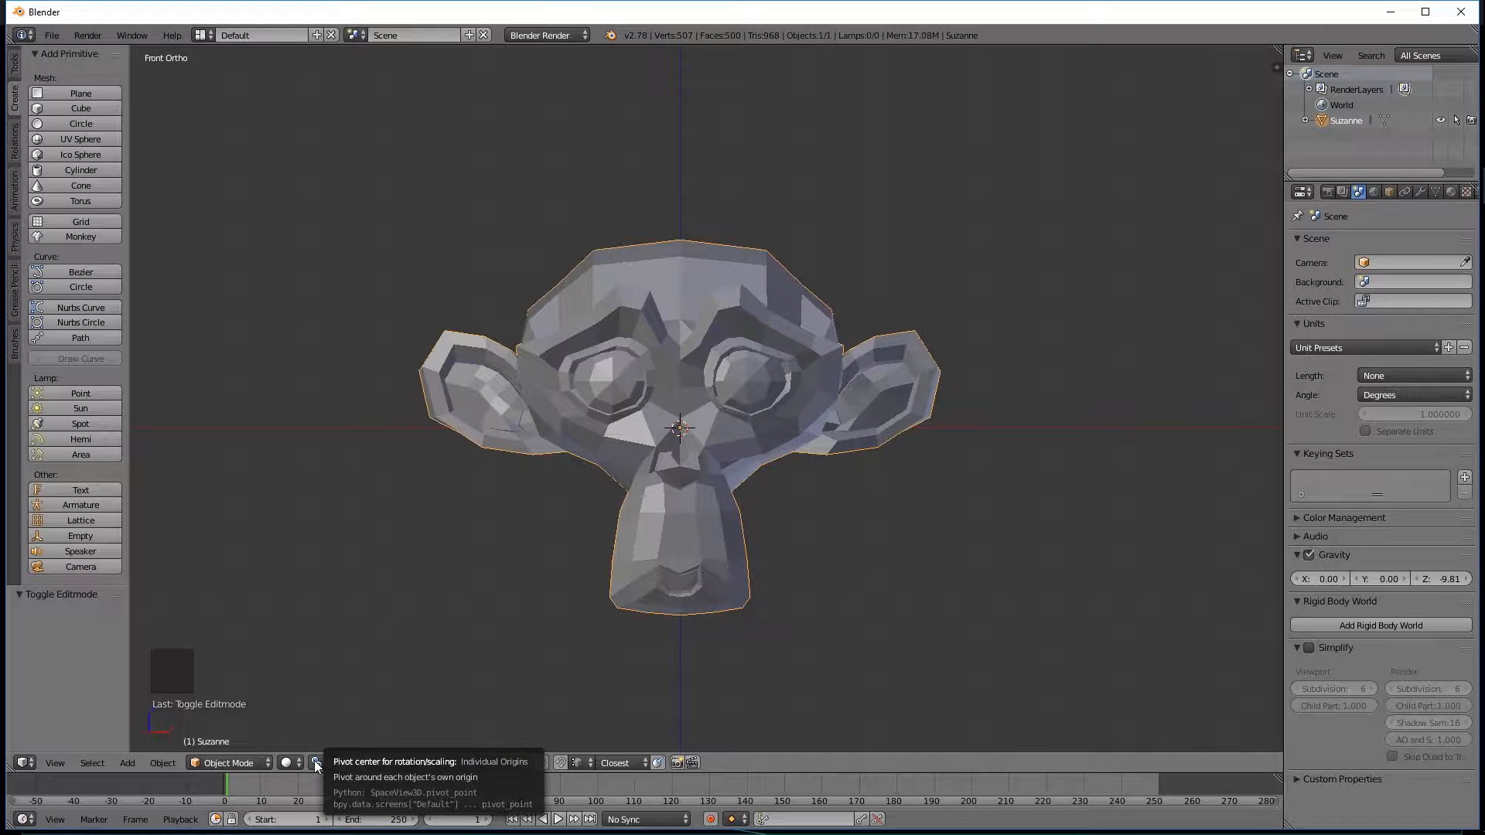
Set the pivot point for rotation and scaling to Individual Origins.
middle_click_drag(880, 509, 662, 475)
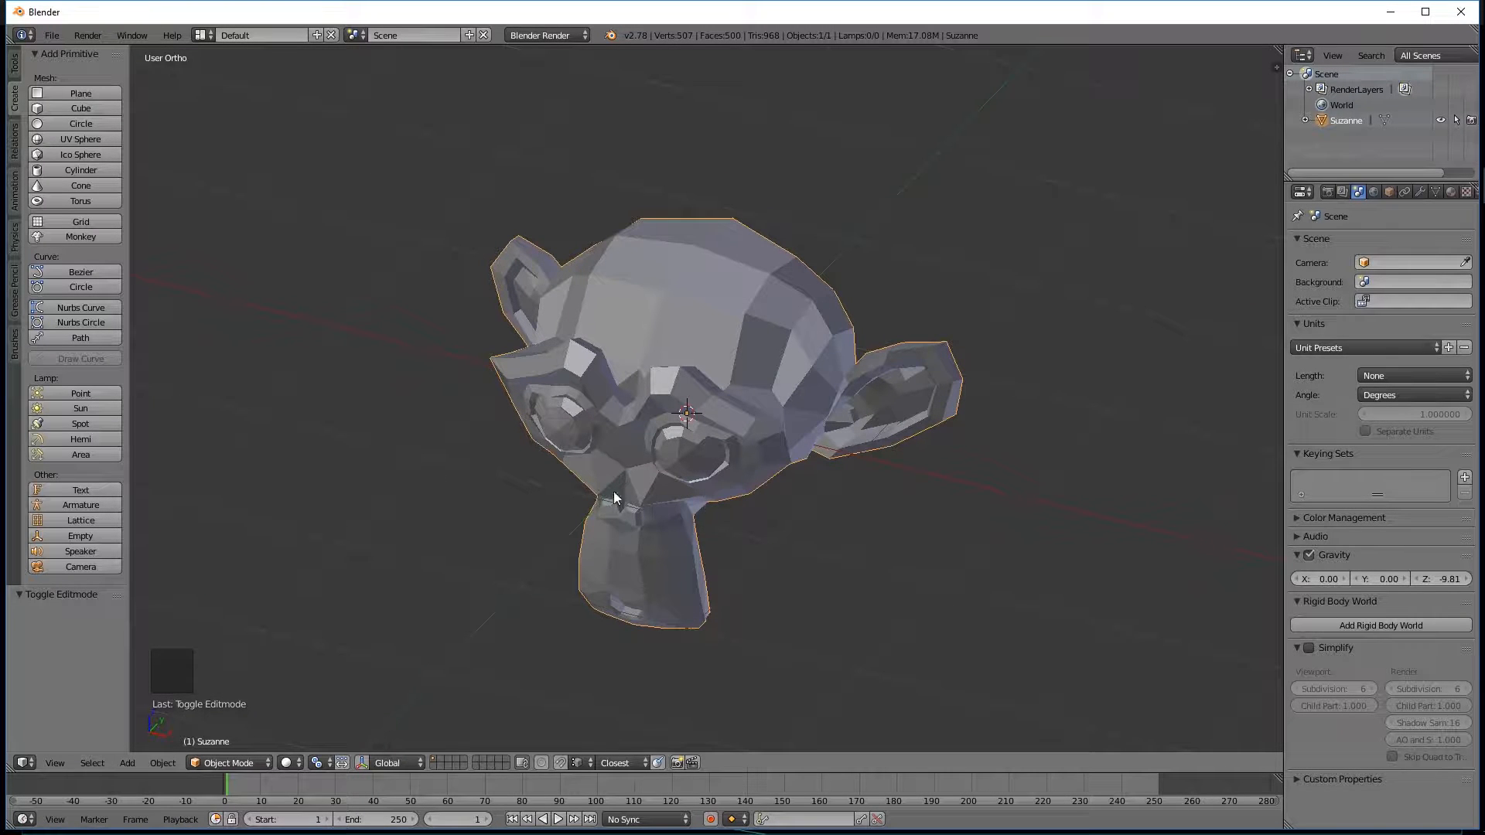
left_click(323, 764)
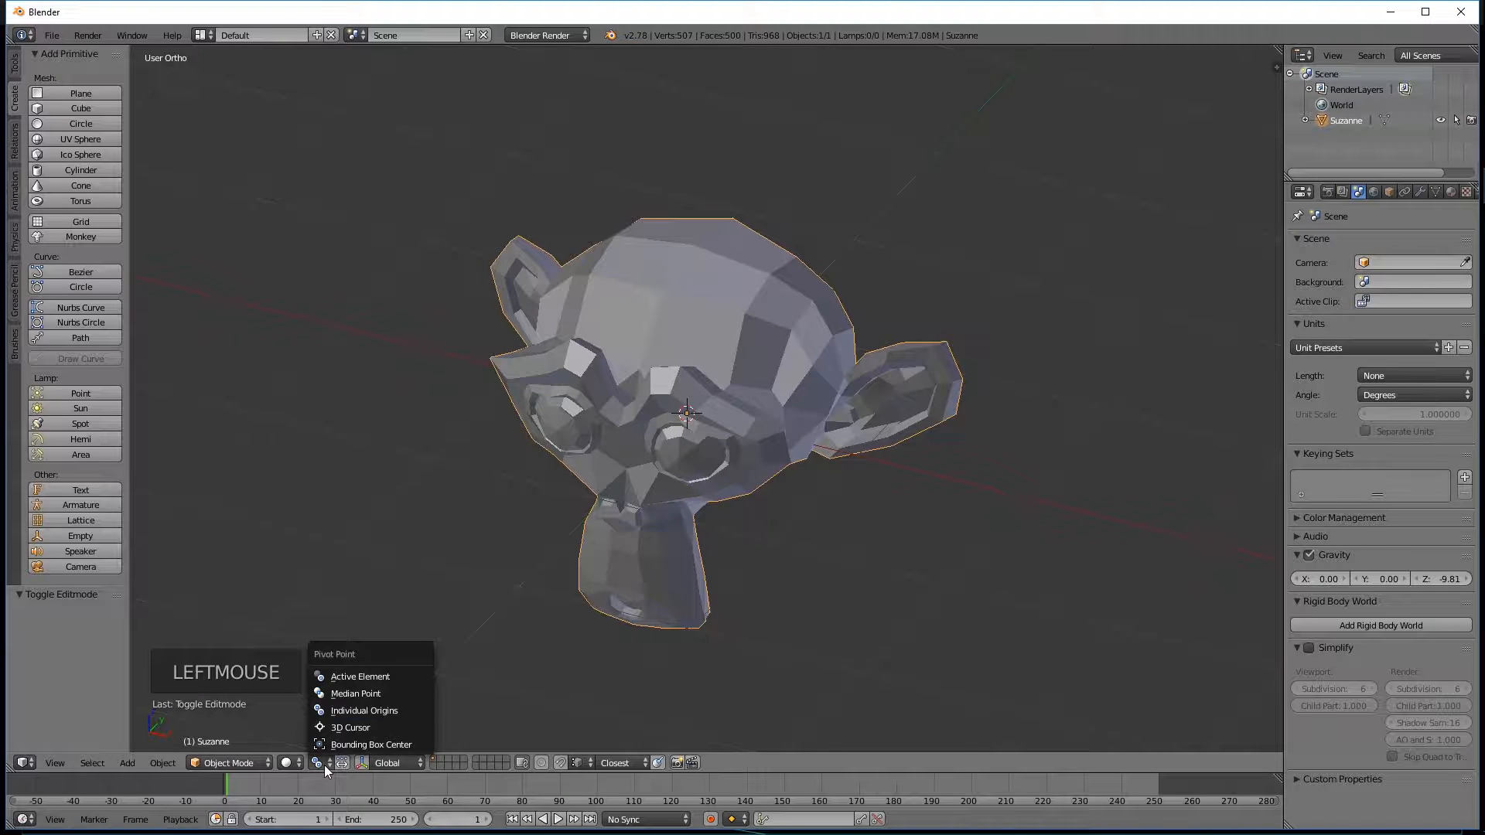
left_click(388, 713)
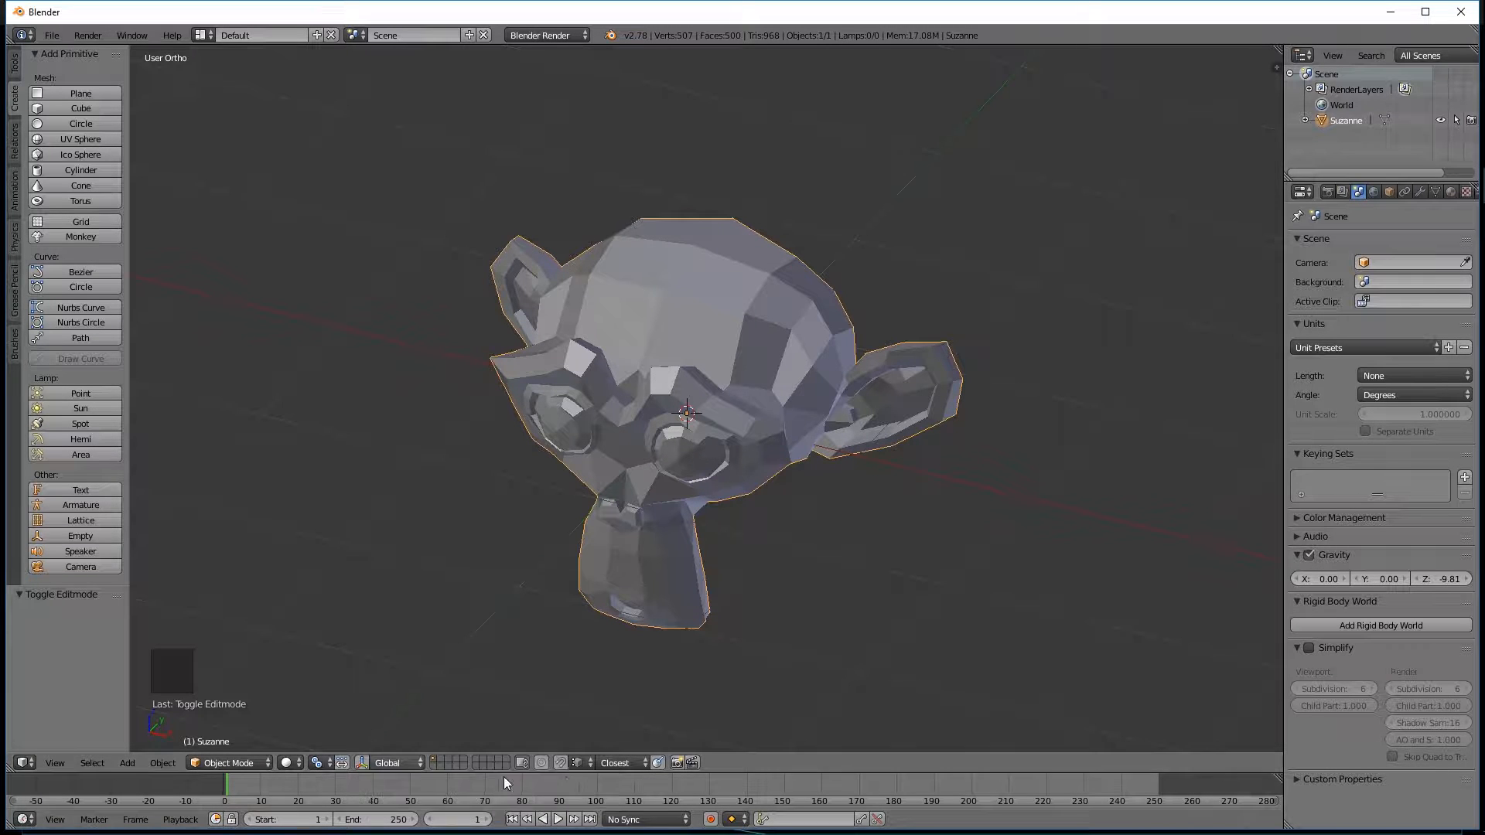
Check the neighbouring scene layers and return to the first layer with the monkey head.
left_click(441, 760)
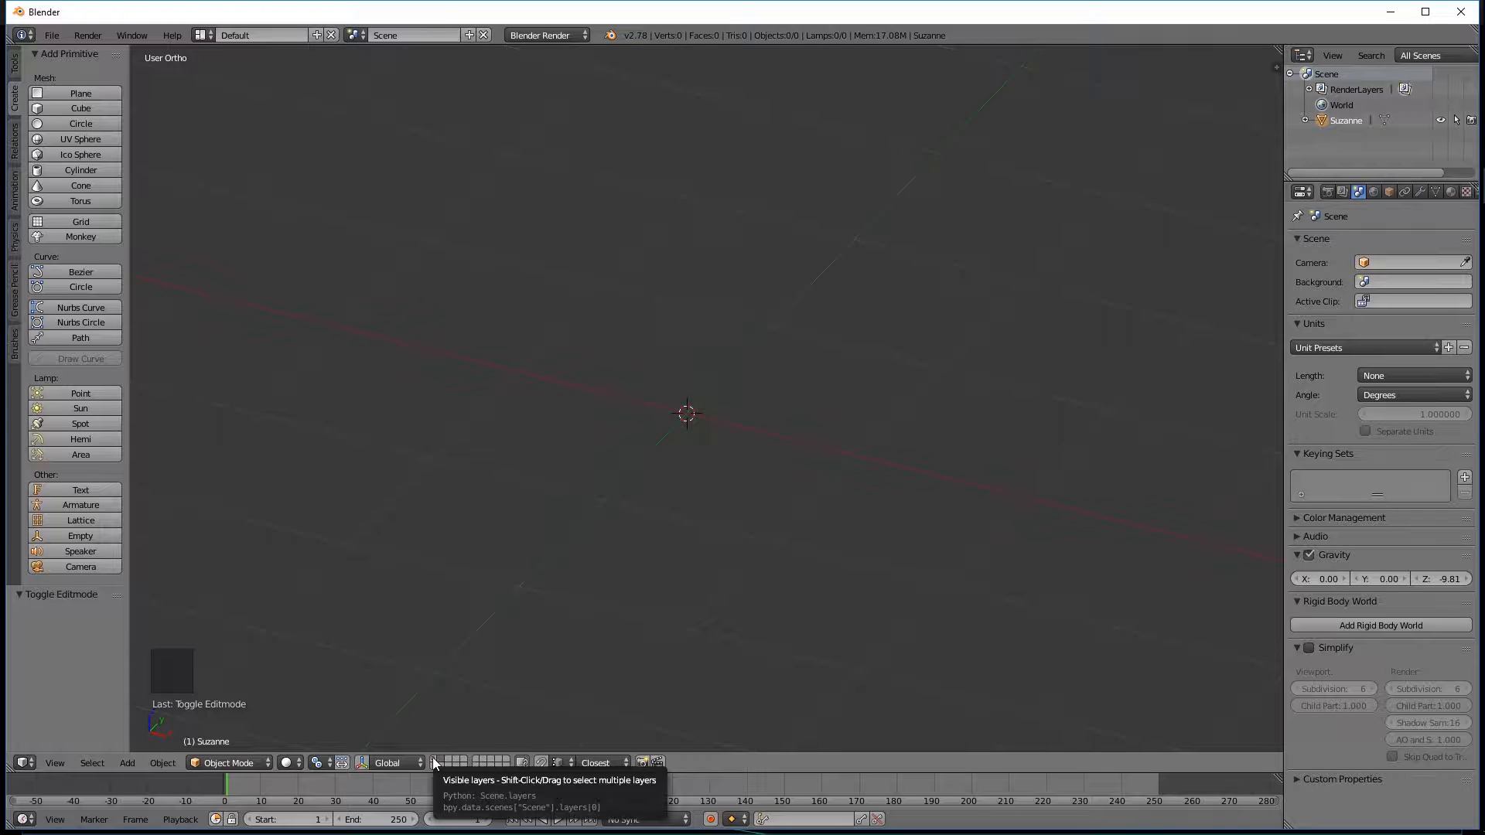
left_click(433, 758)
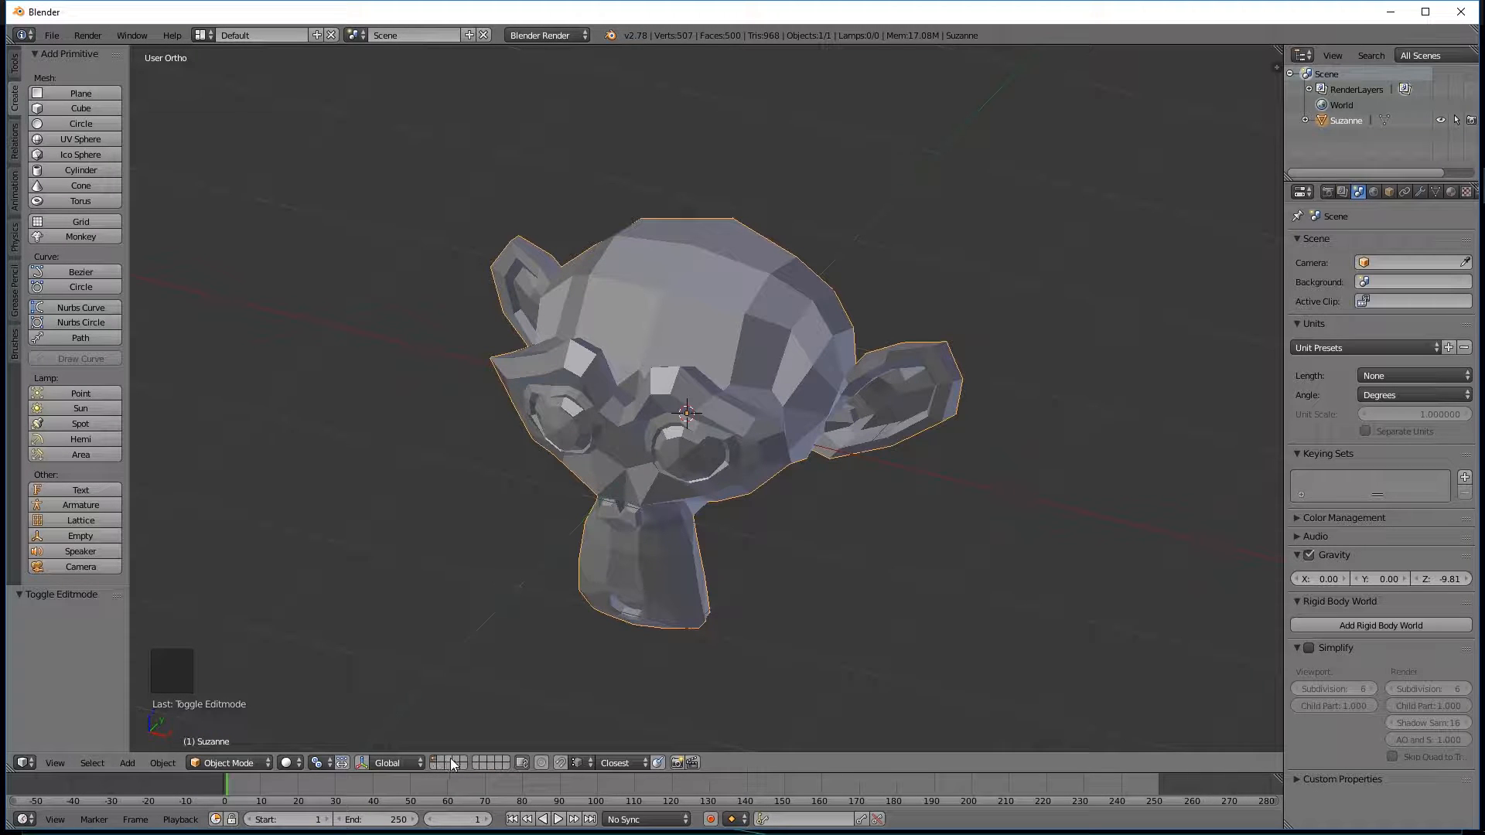
left_click(452, 763)
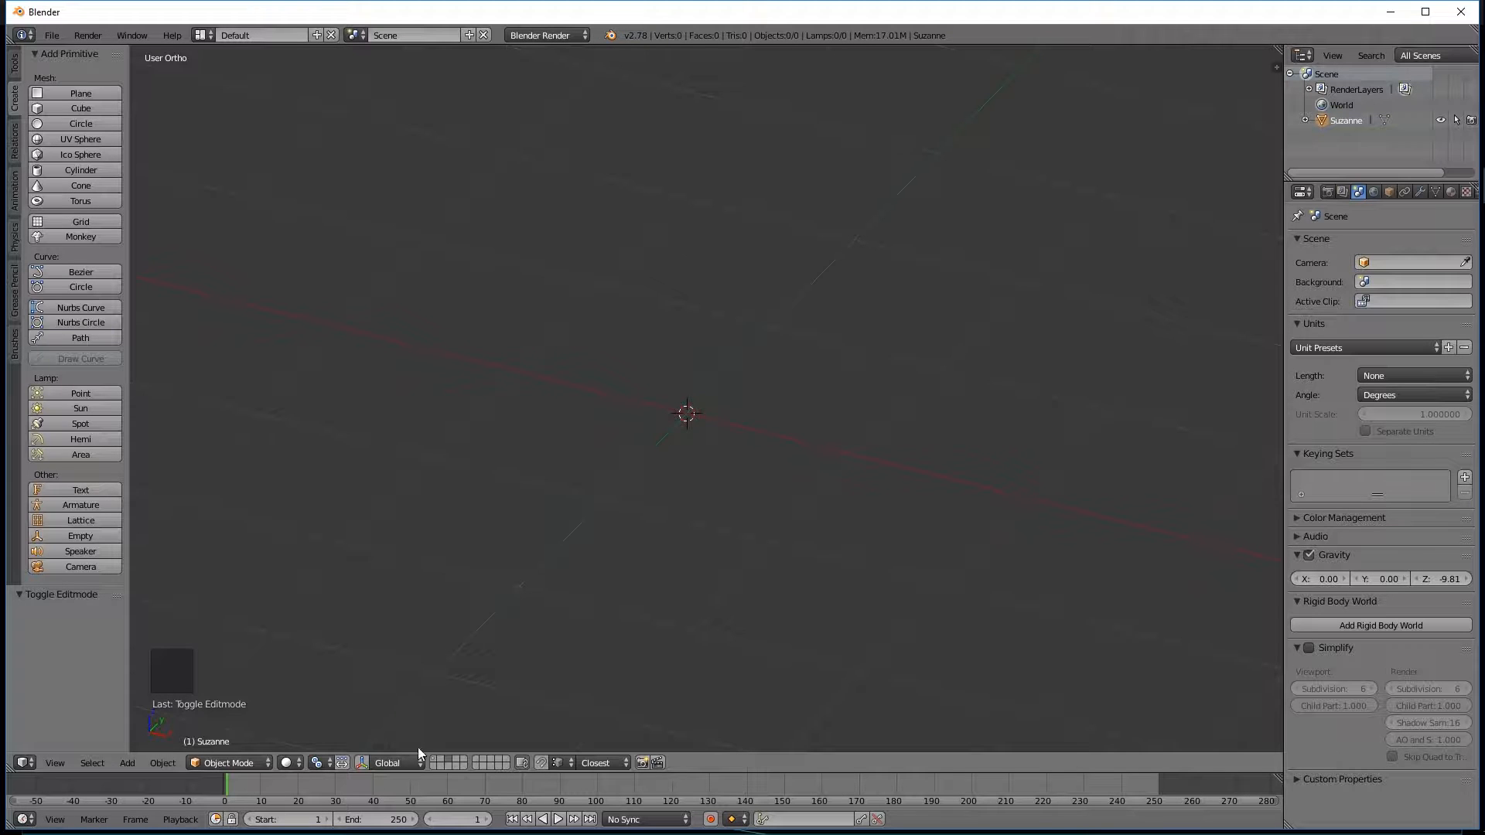
left_click(437, 762)
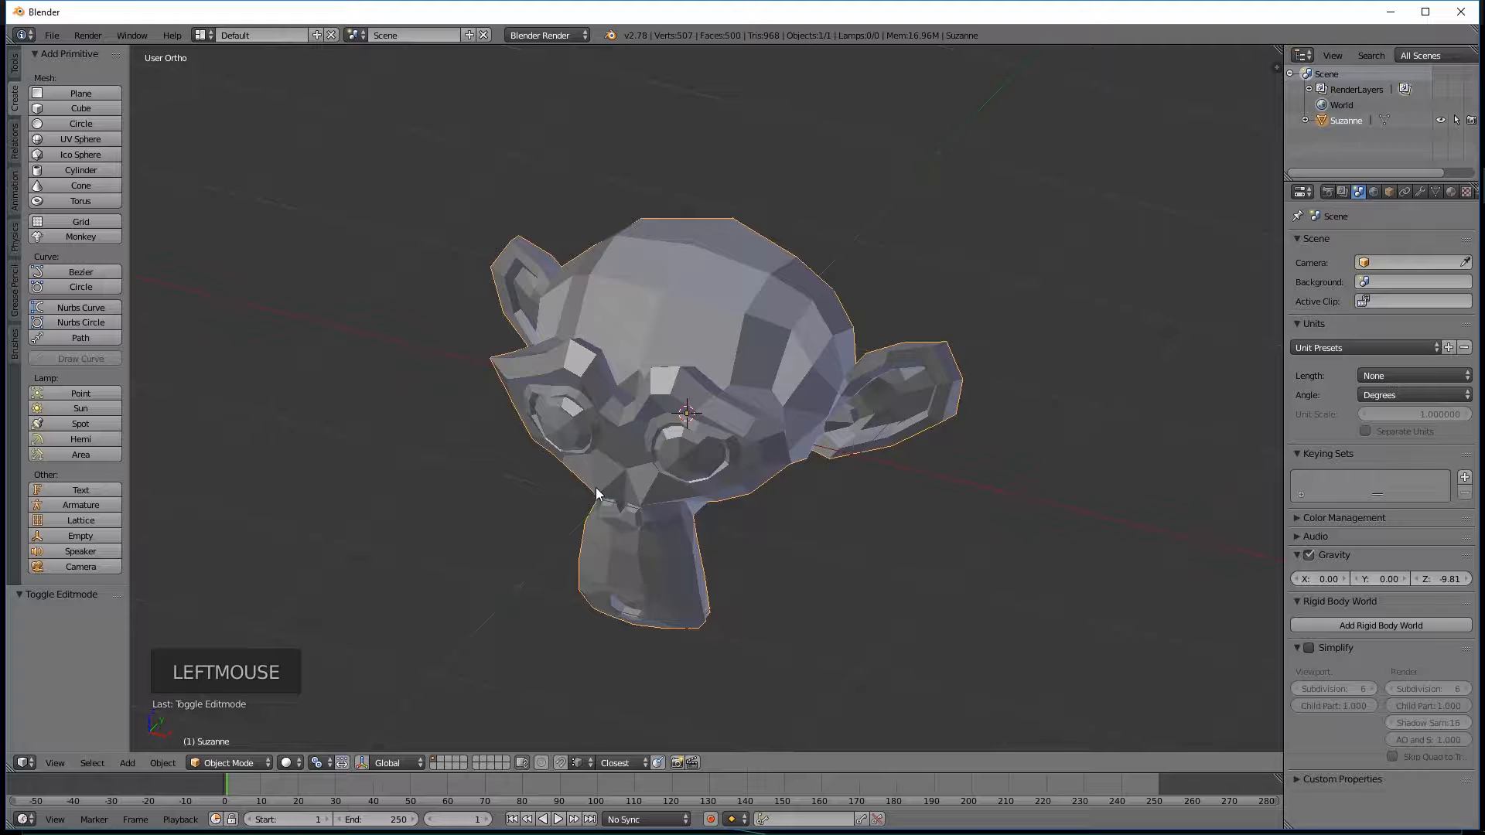
Enter Edit Mode on the monkey head and switch to vertex selection.
key("Tab")
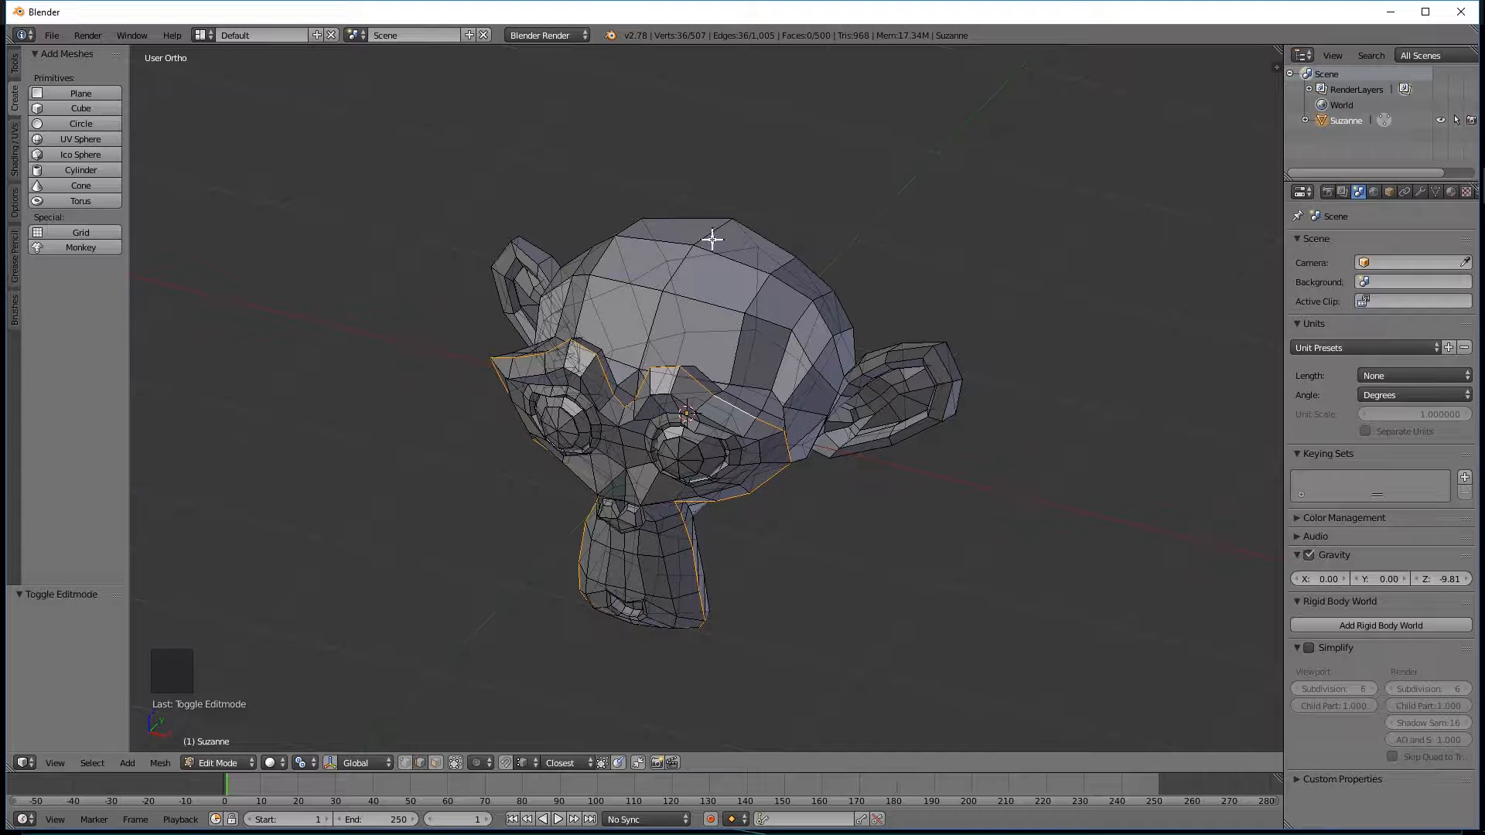
middle_click_drag(680, 301, 545, 267)
middle_click_drag(812, 332, 808, 272)
middle_click_drag(730, 374, 718, 312)
middle_click_drag(629, 341, 696, 389)
middle_click(735, 296)
middle_click_drag(734, 297, 651, 319)
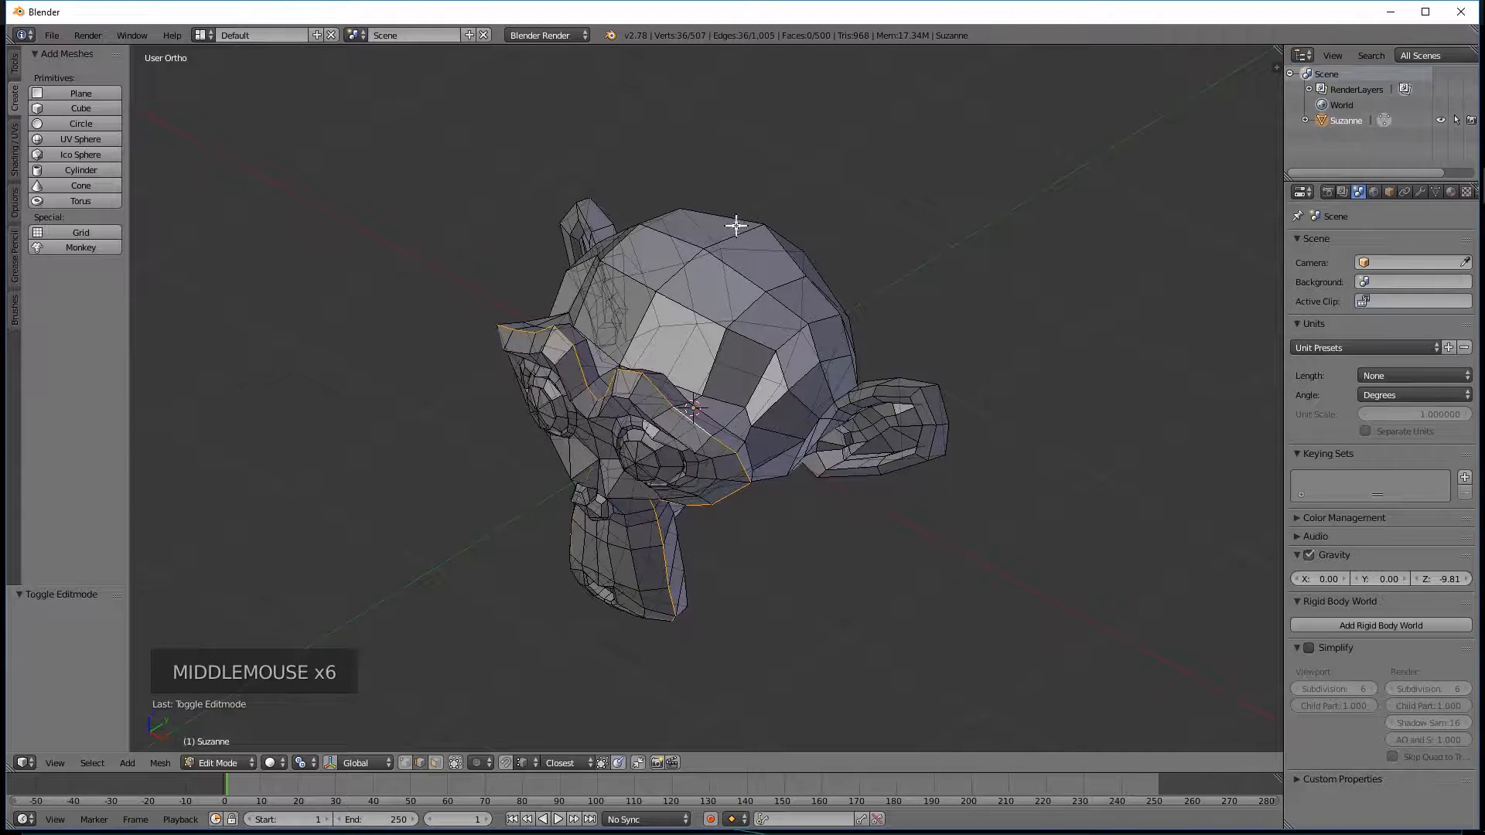
middle_click_drag(708, 259, 799, 275)
left_click(405, 763)
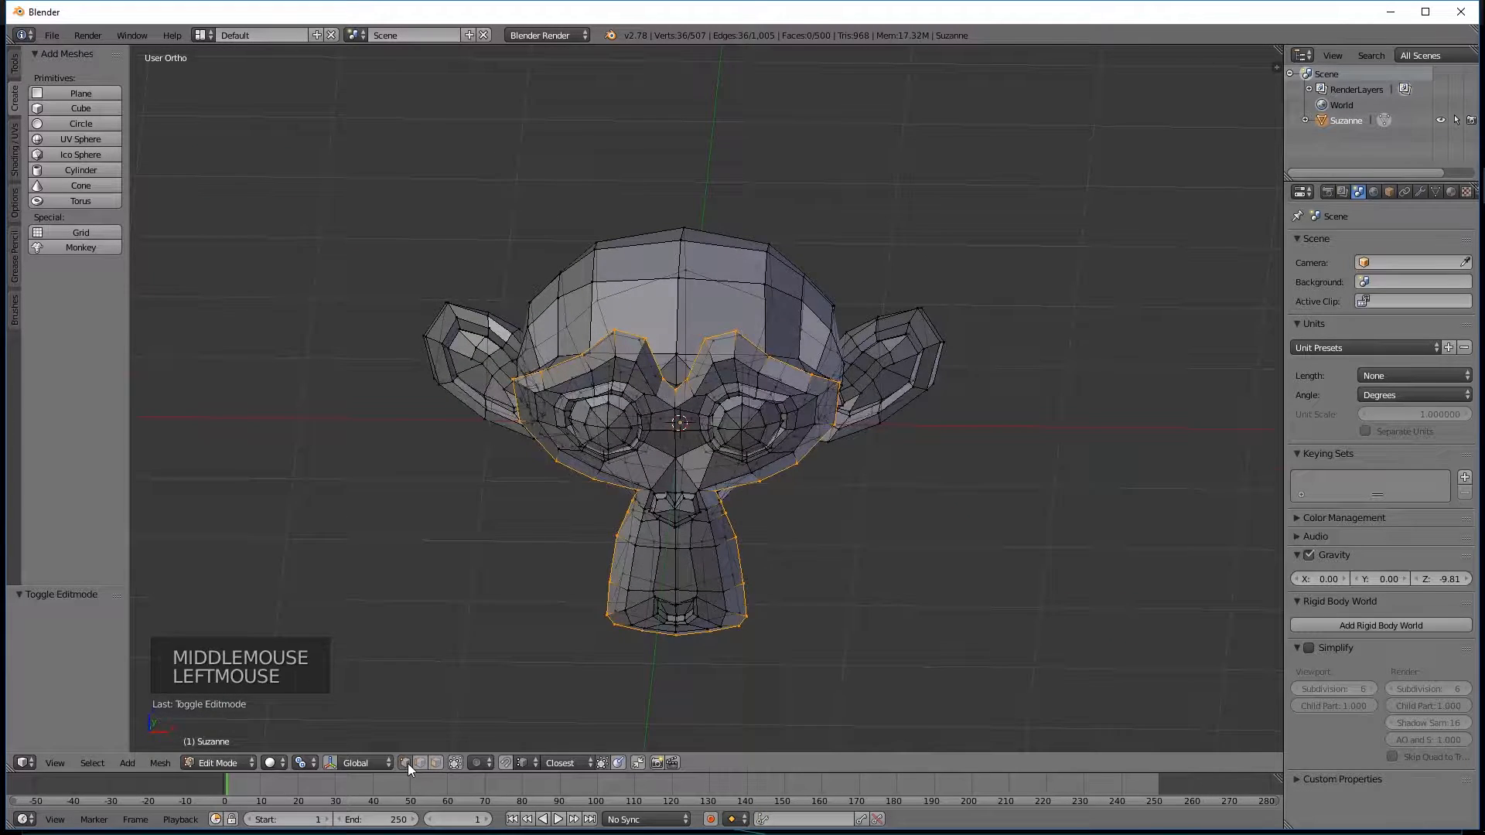
middle_click_drag(738, 195, 712, 208)
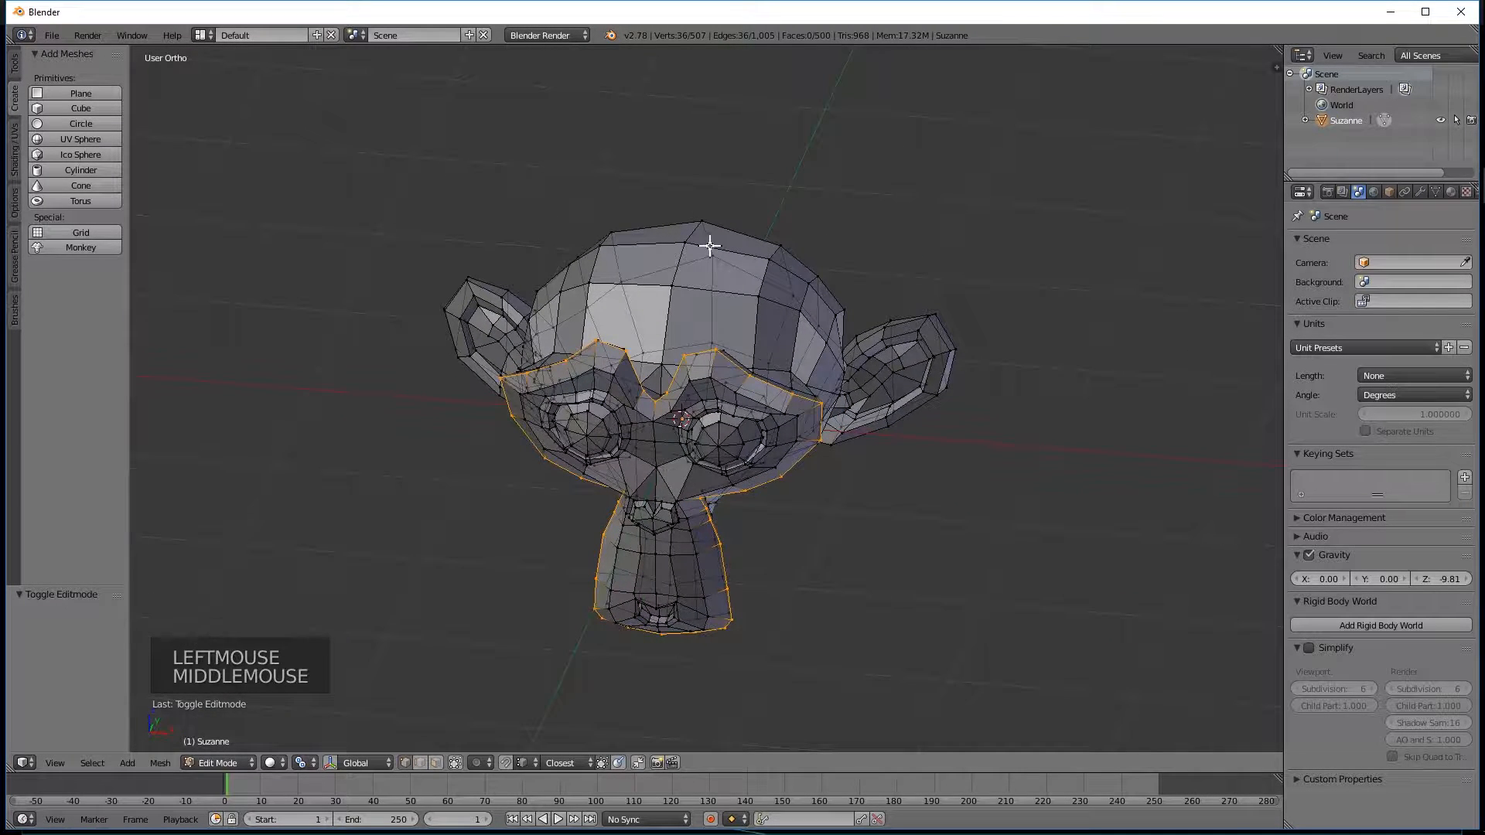
Clear the selection and lasso-select four vertices along the top of the monkey's head.
key("a")
middle_click_drag(630, 292, 661, 293)
left_click_drag(660, 182, 686, 319, "ctrl")
left_click_drag(721, 263, 706, 216, "ctrl")
mouse_move(706, 216)
middle_mouse_down()
mouse_move(745, 182)
mouse_move(603, 183)
mouse_move(572, 280)
mouse_move(657, 299)
mouse_move(514, 298)
mouse_move(467, 341)
mouse_move(738, 271)
mouse_move(537, 321)
mouse_move(732, 235)
mouse_move(623, 246)
mouse_move(686, 278)
middle_mouse_up()
middle_click_drag(594, 304, 562, 525)
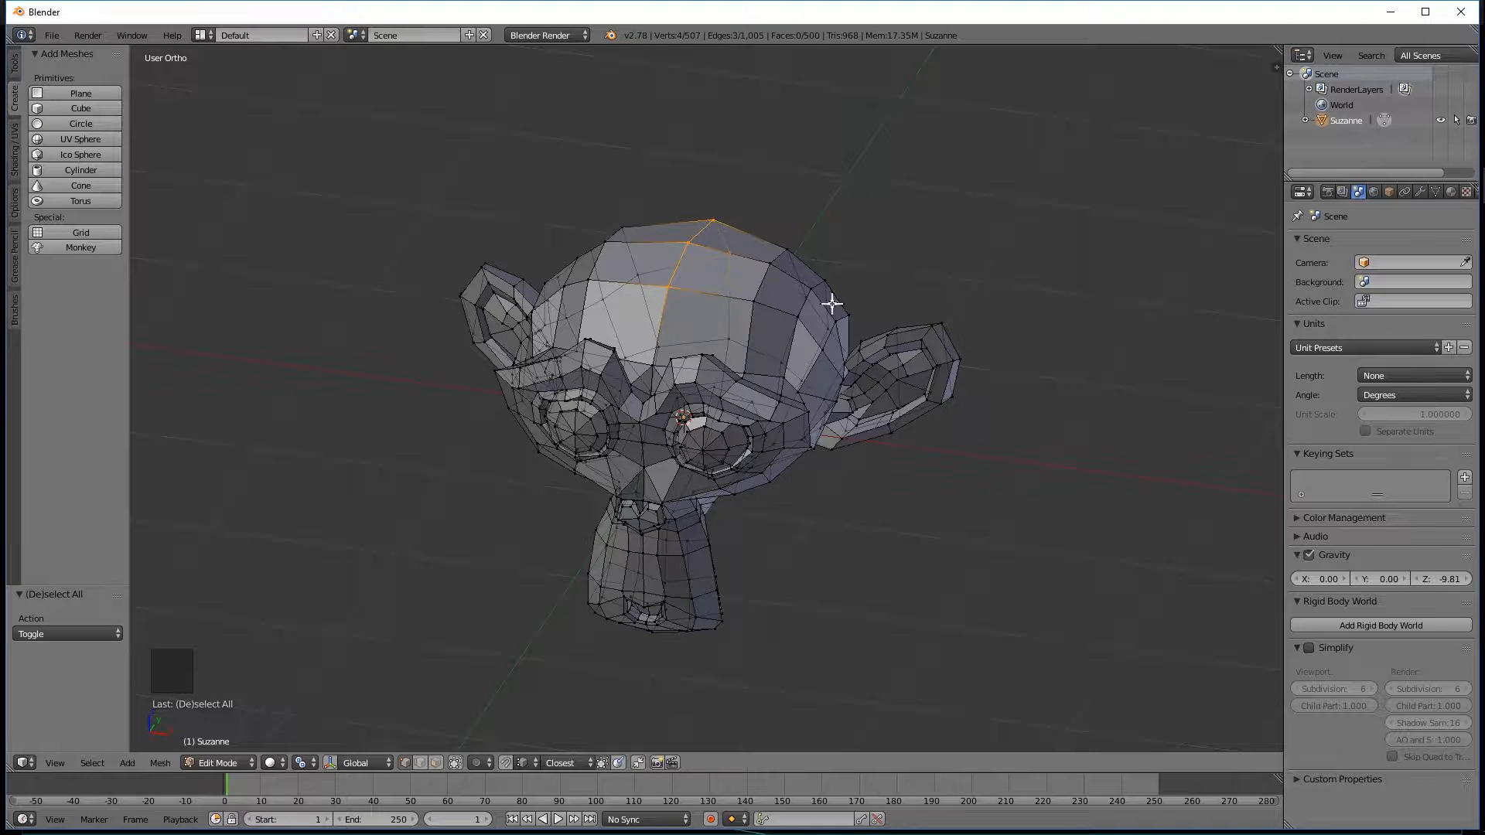
Limit selection to visible geometry and add three vertices along the monkey's left eyebrow to the selection.
middle_click_drag(736, 353, 657, 334)
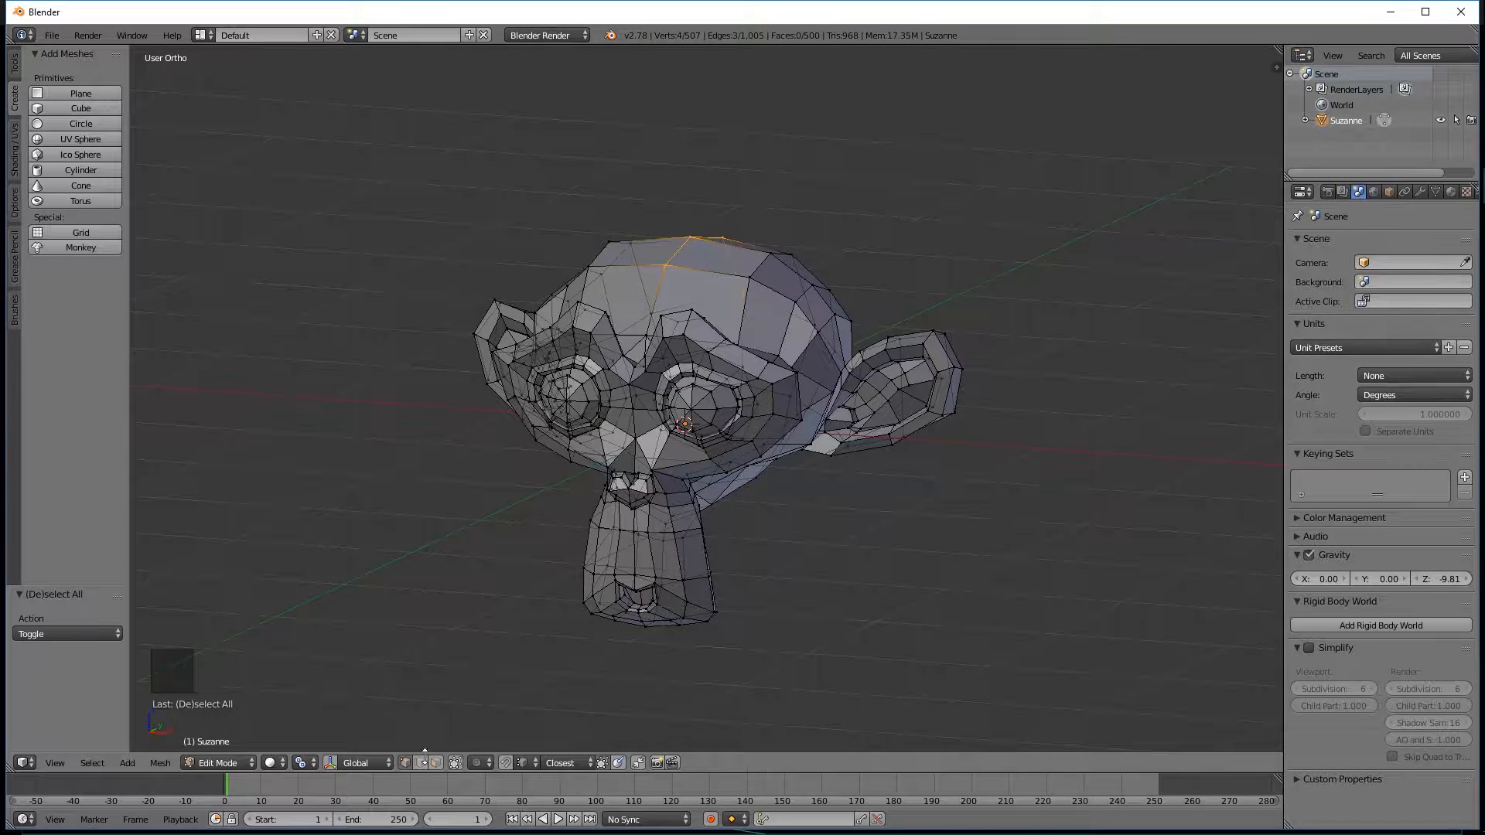
left_click(454, 762)
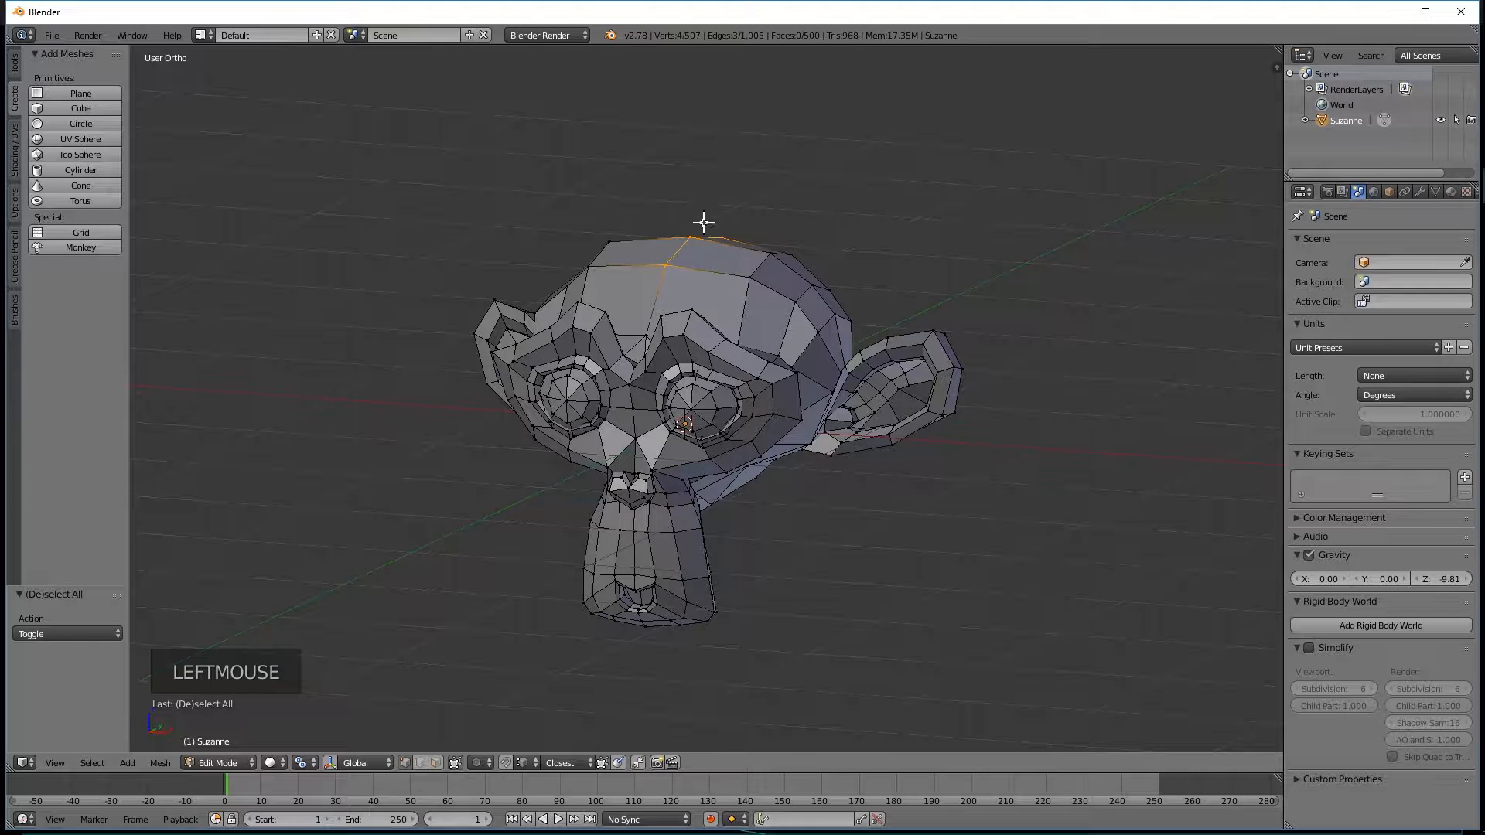
middle_click_drag(735, 242, 719, 305)
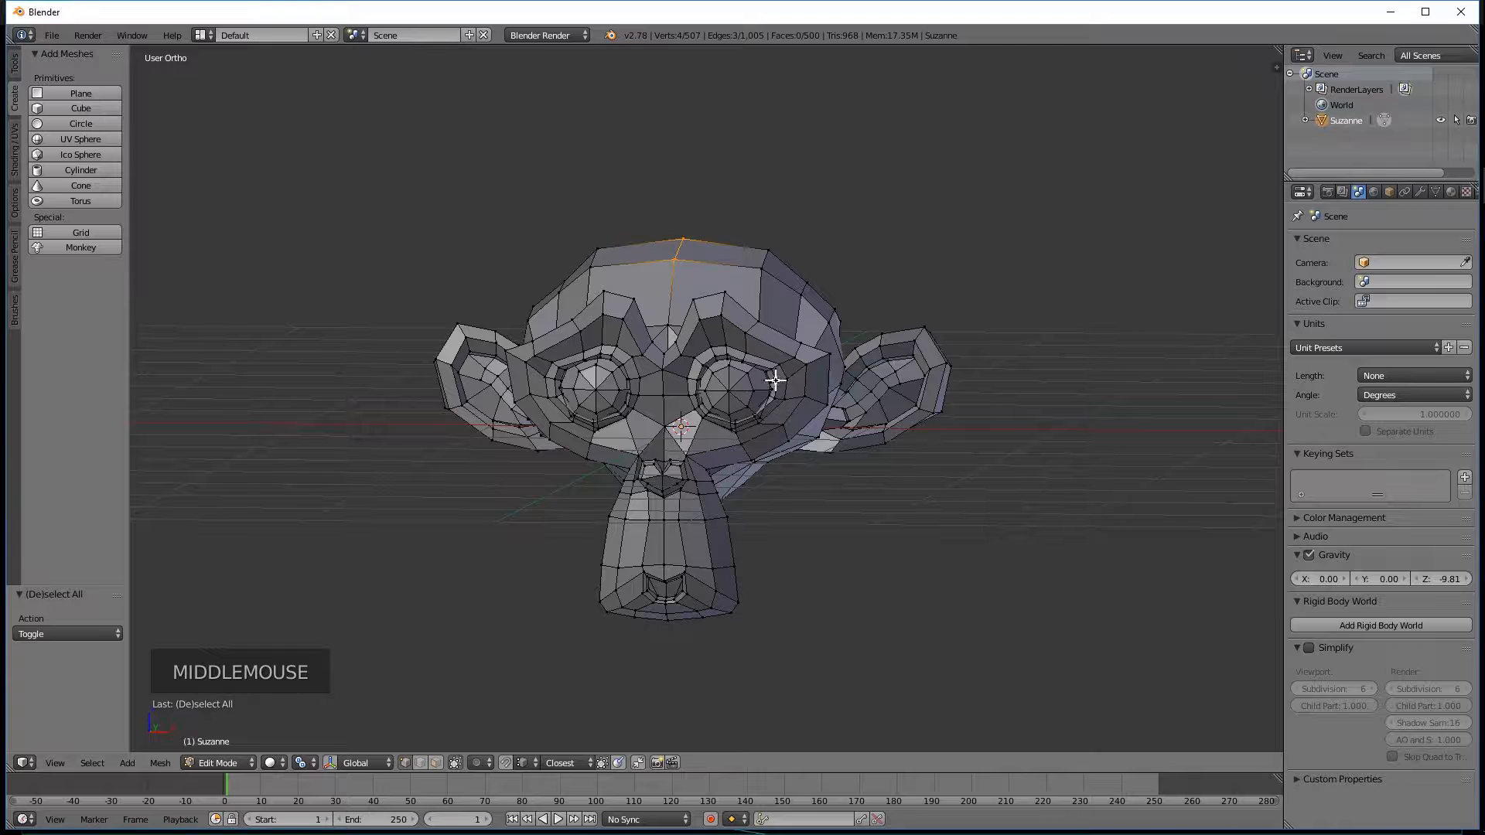
mouse_move(696, 317)
left_mouse_down("ctrl")
mouse_move(738, 311)
mouse_move(758, 334)
mouse_move(738, 348)
mouse_move(688, 317)
left_mouse_up("ctrl")
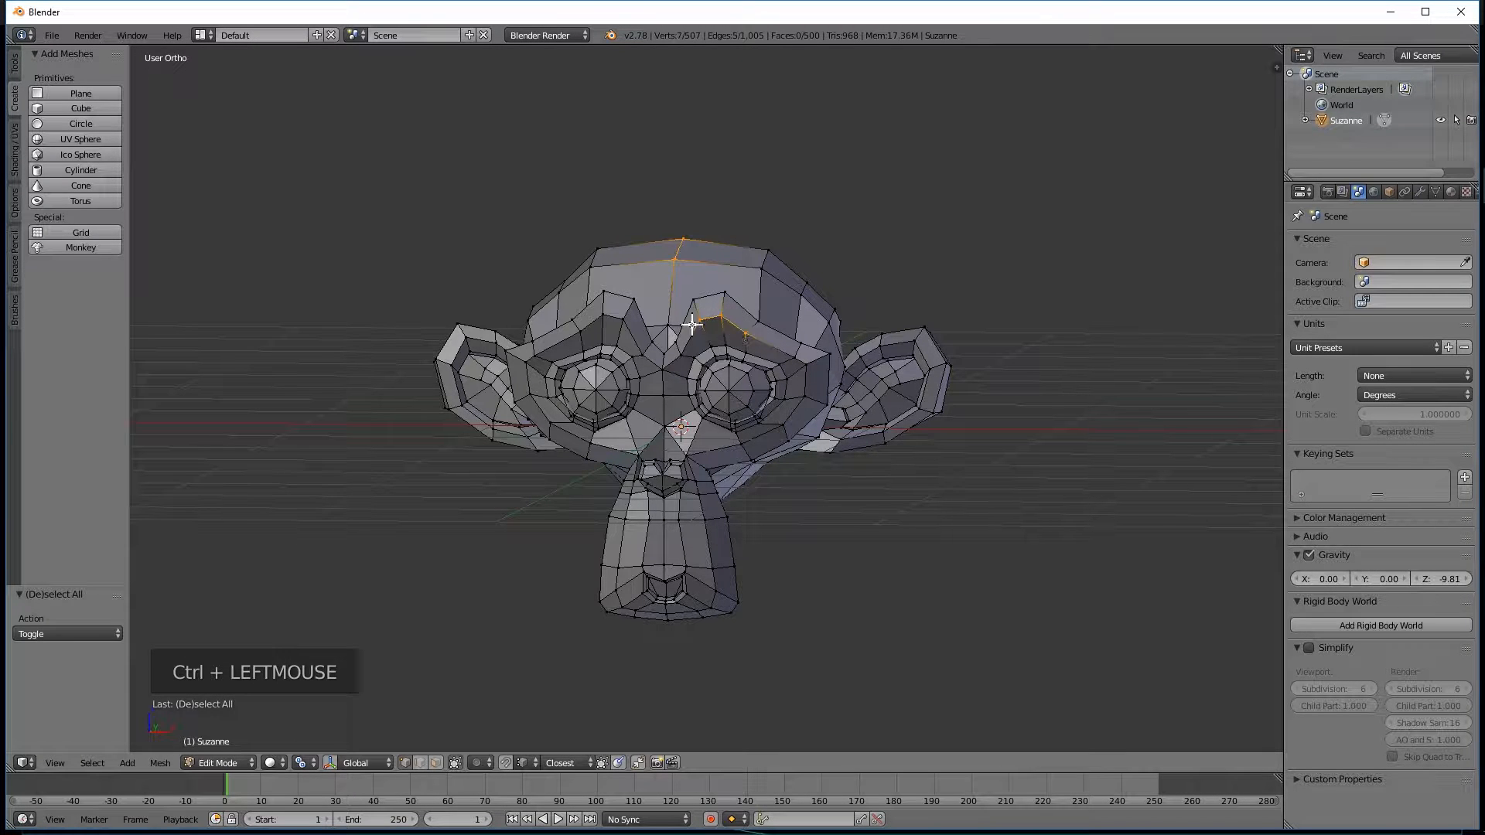
Turn on snapping during transforms for the mesh.
middle_click_drag(836, 196, 872, 213)
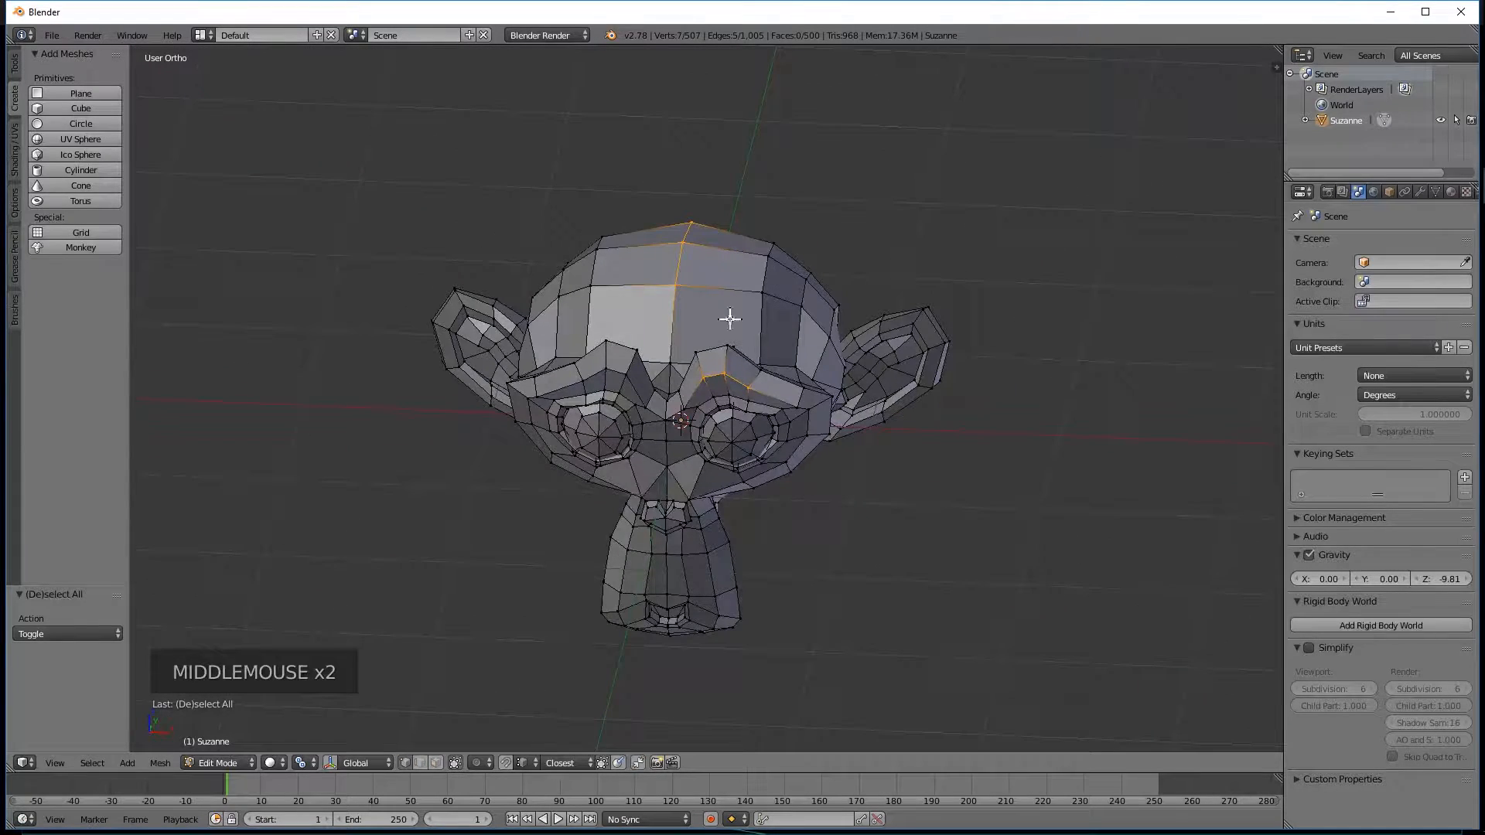
middle_click_drag(851, 408, 663, 246)
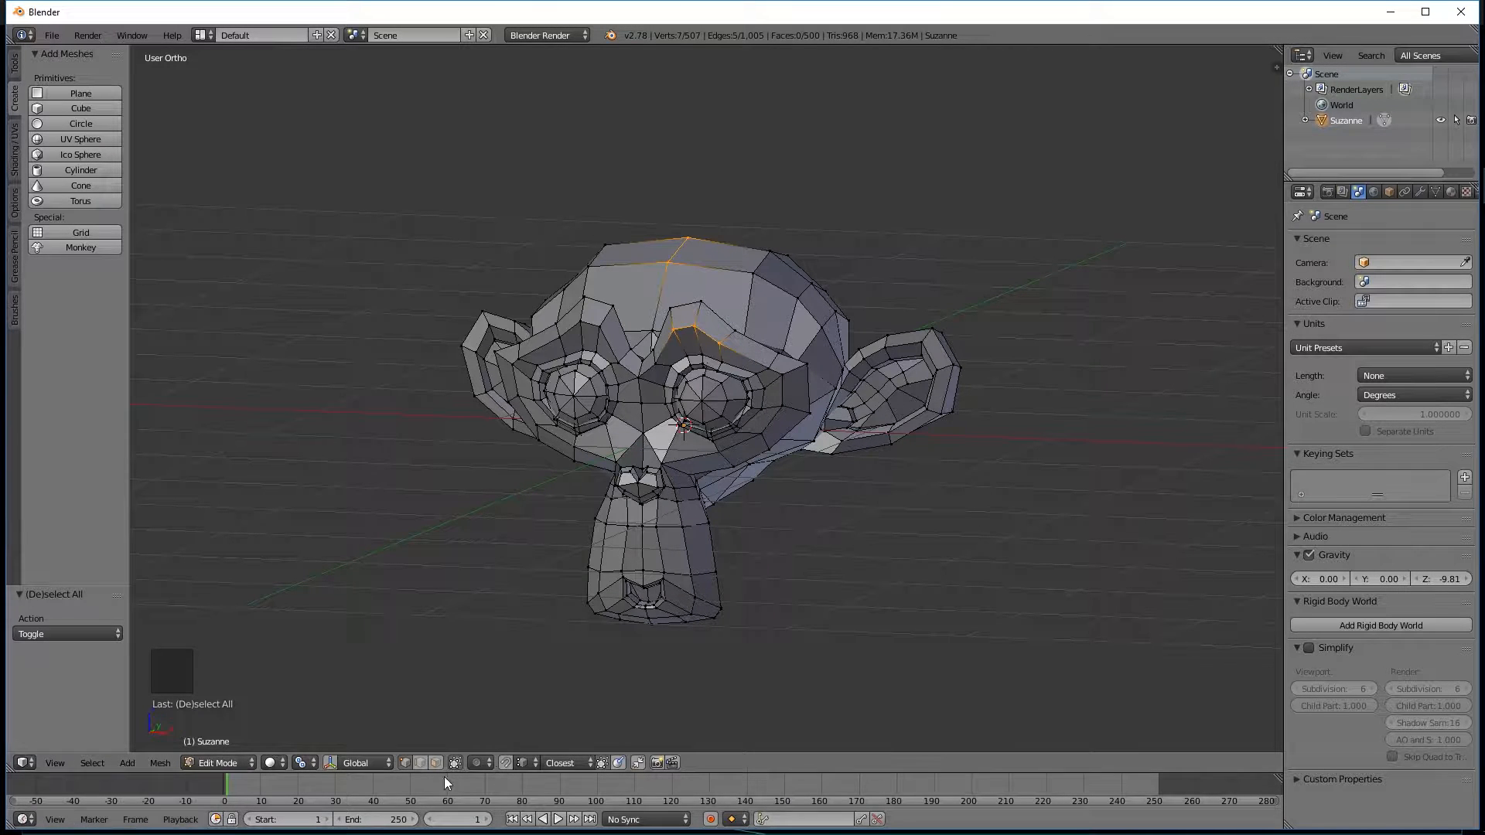
left_click(504, 764)
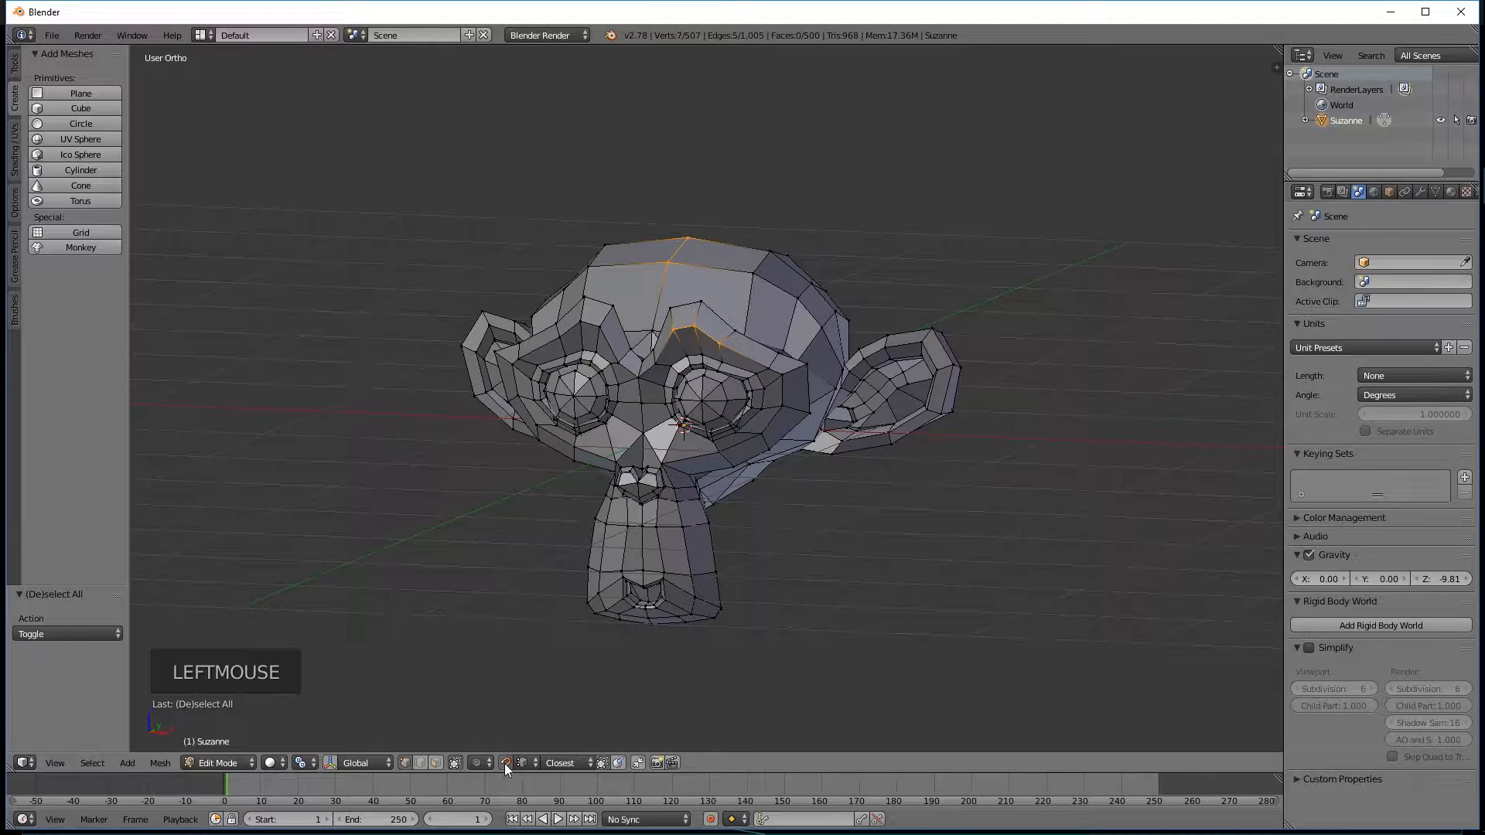
middle_click_drag(597, 352, 699, 370)
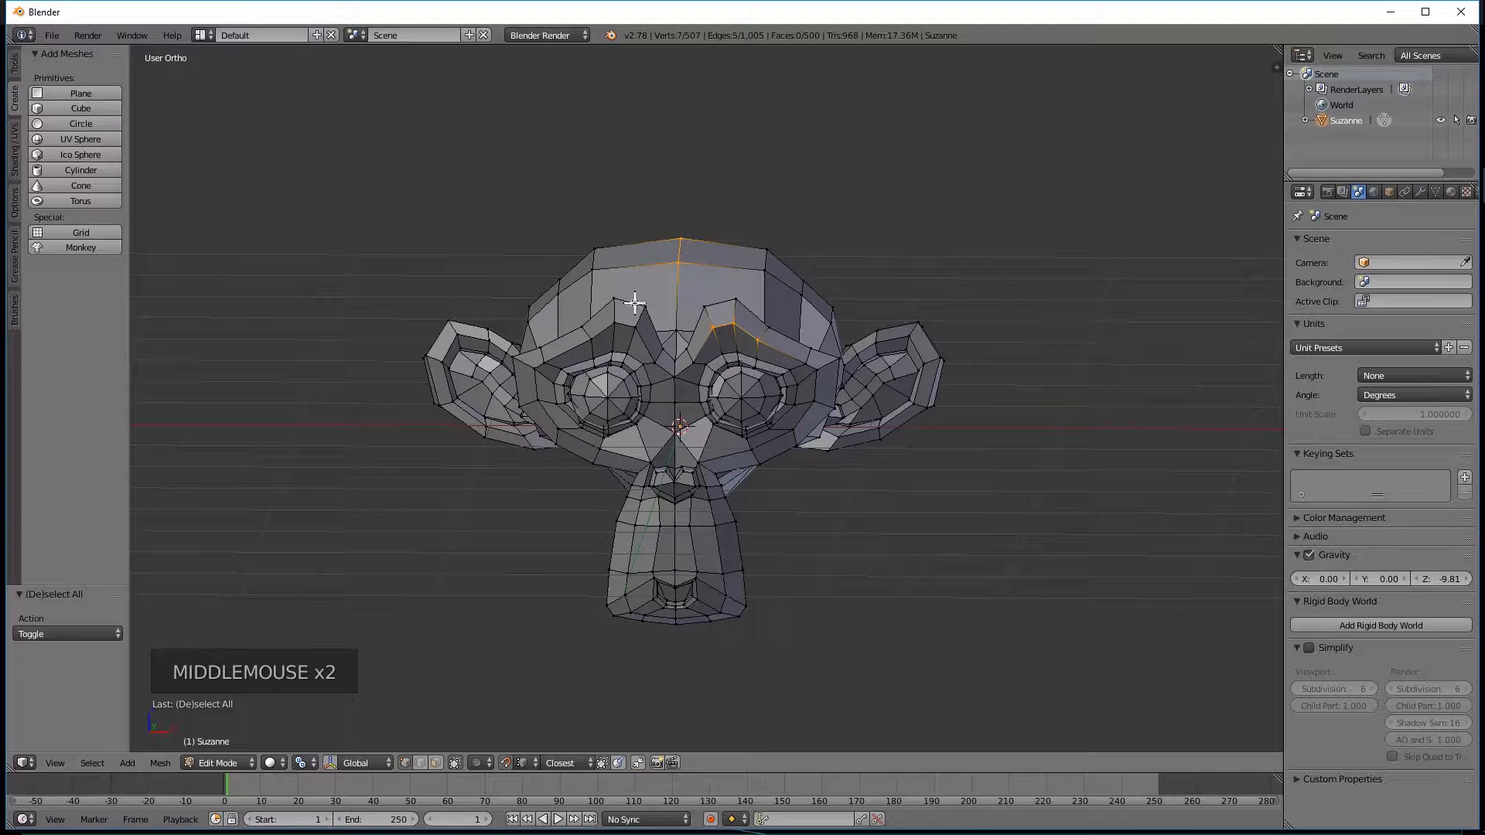
middle_click_drag(899, 351, 868, 397)
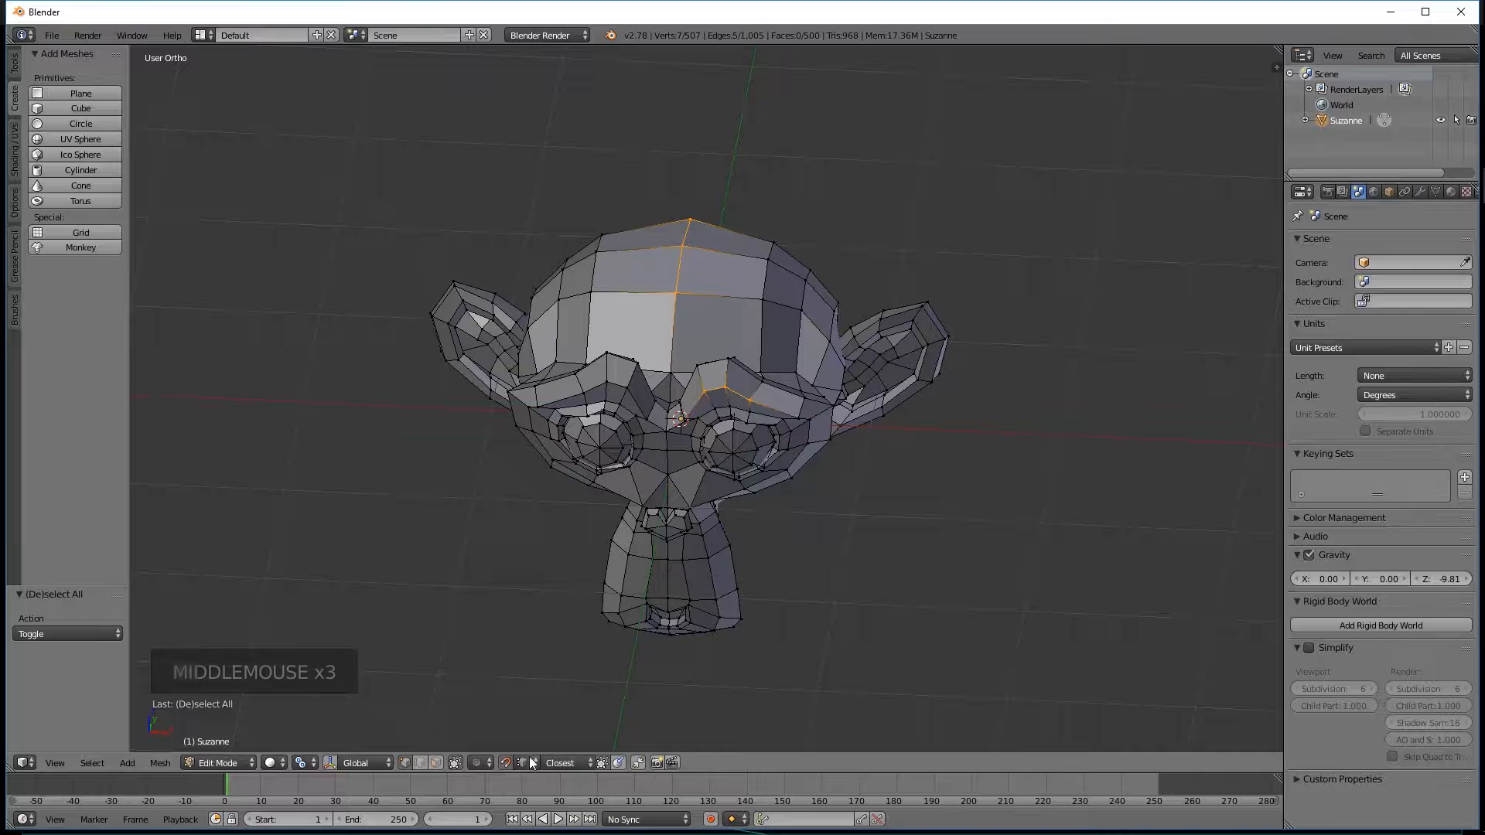
mouse_move(921, 368)
middle_mouse_down()
mouse_move(919, 308)
mouse_move(897, 344)
mouse_move(906, 360)
middle_mouse_up()
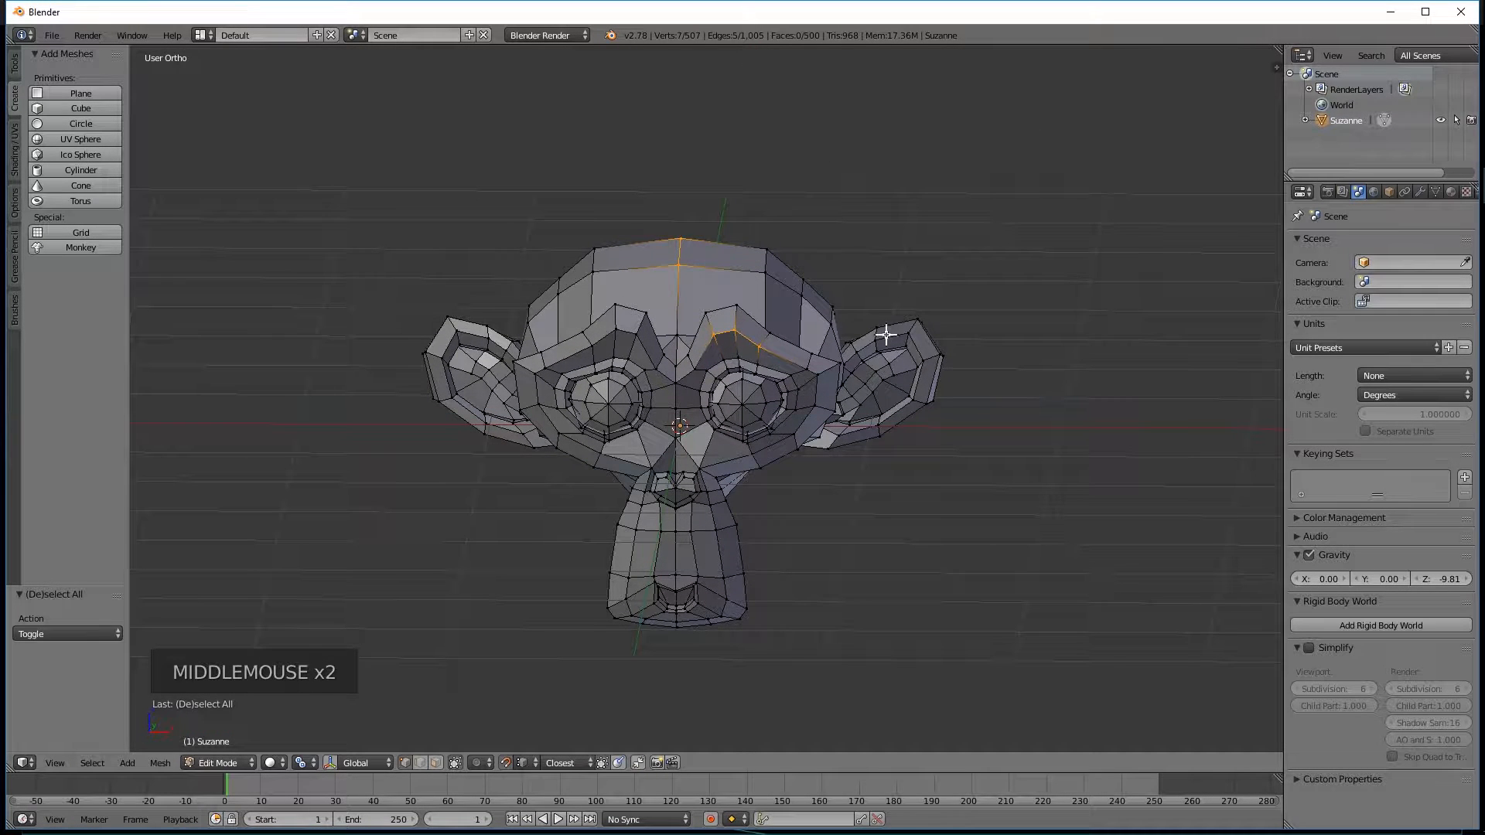
middle_click_drag(869, 322, 905, 324)
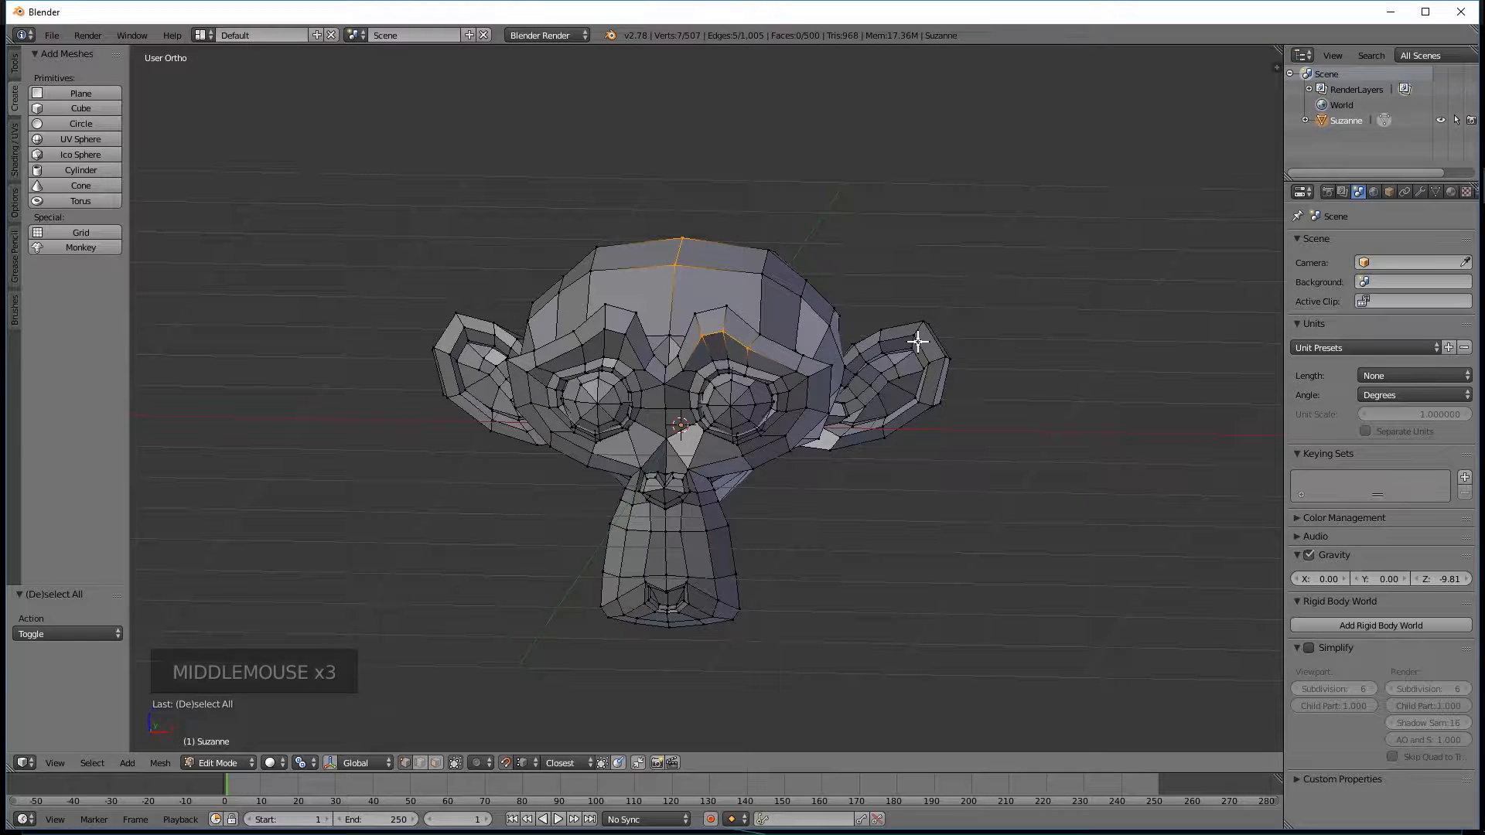
Clear the selection and lasso-select two vertices at the tip of the monkey's left ear.
key("a")
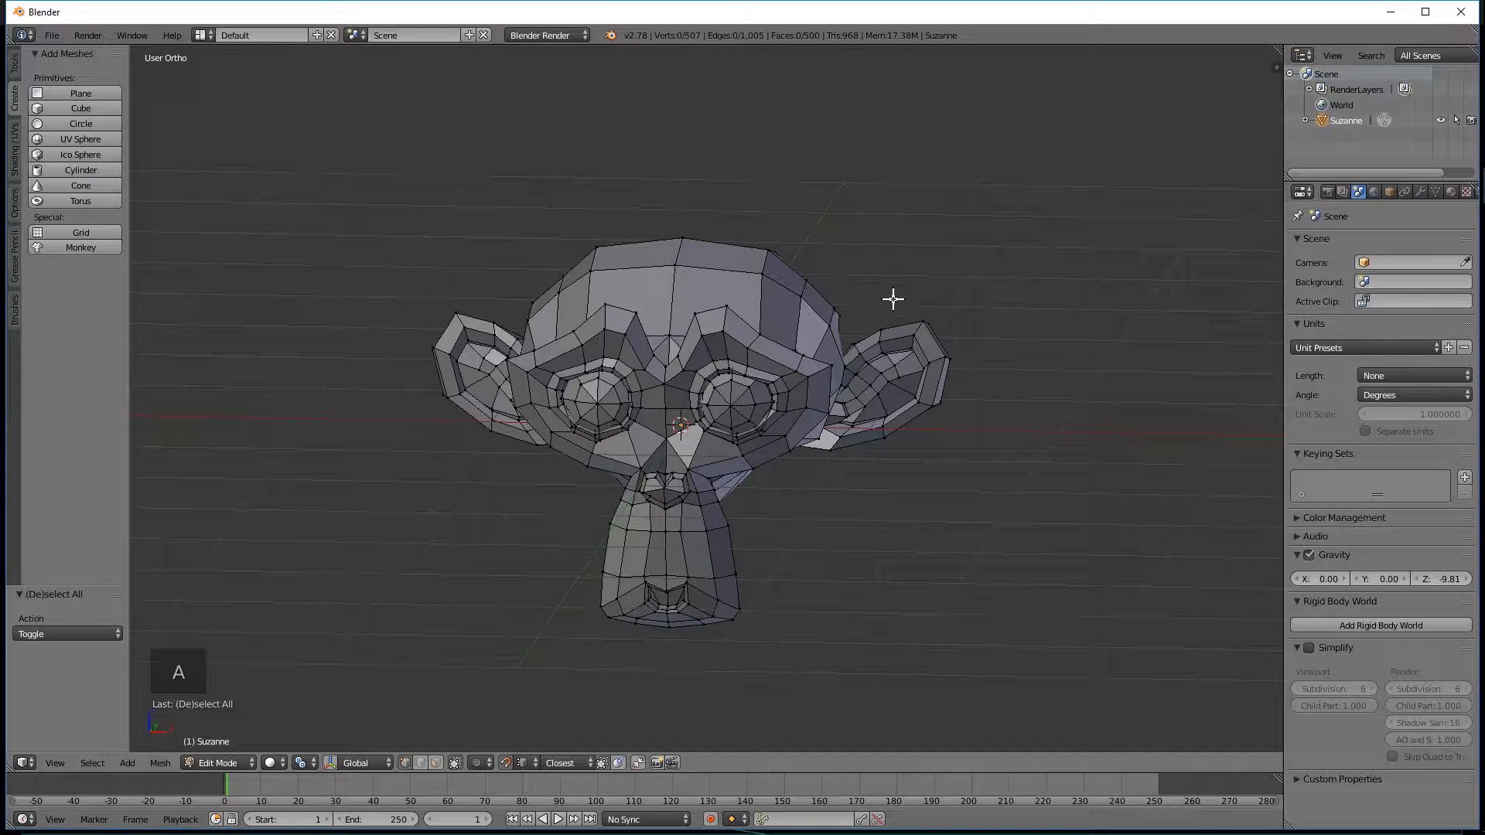
mouse_move(873, 296)
left_mouse_down("ctrl")
mouse_move(931, 328)
mouse_move(987, 315)
mouse_move(930, 279)
left_mouse_up("ctrl")
middle_click(931, 279)
middle_click_drag(931, 279, 945, 275)
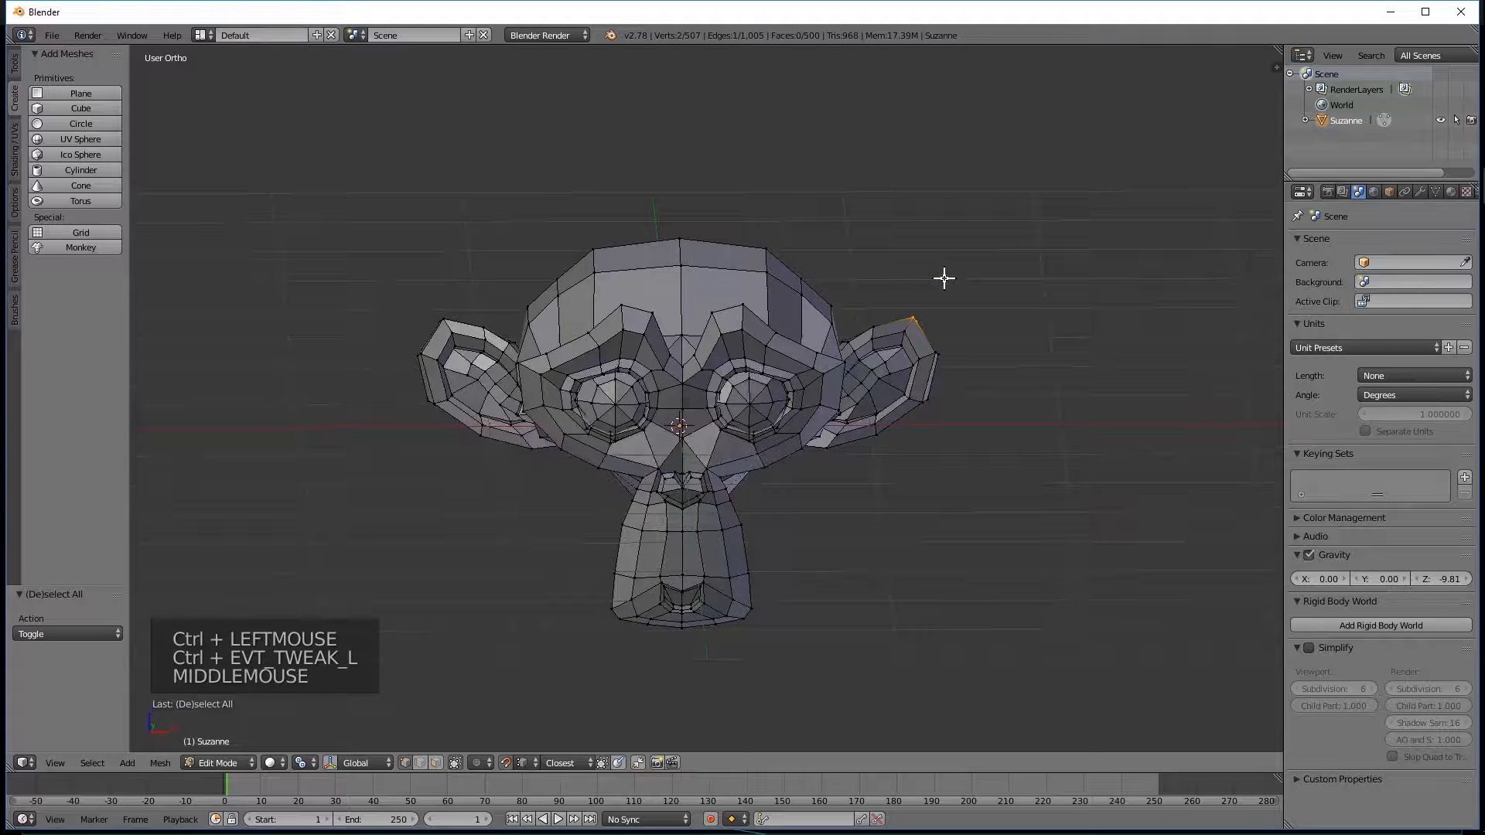
Move the two vertices at the monkey's left ear tip up about 0.63 along the Z axis.
key("g")
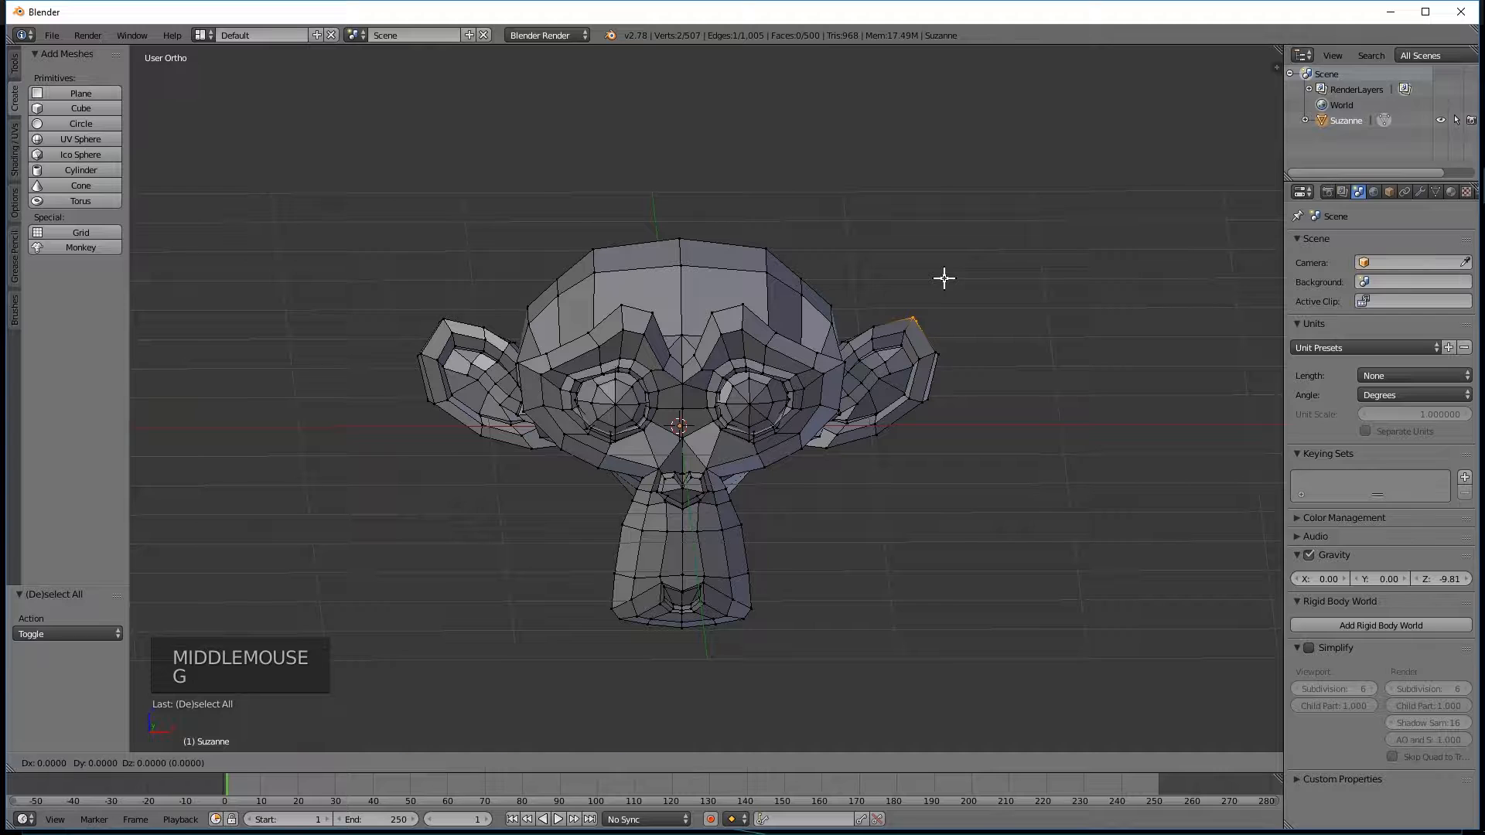
key("z")
left_click(936, 157)
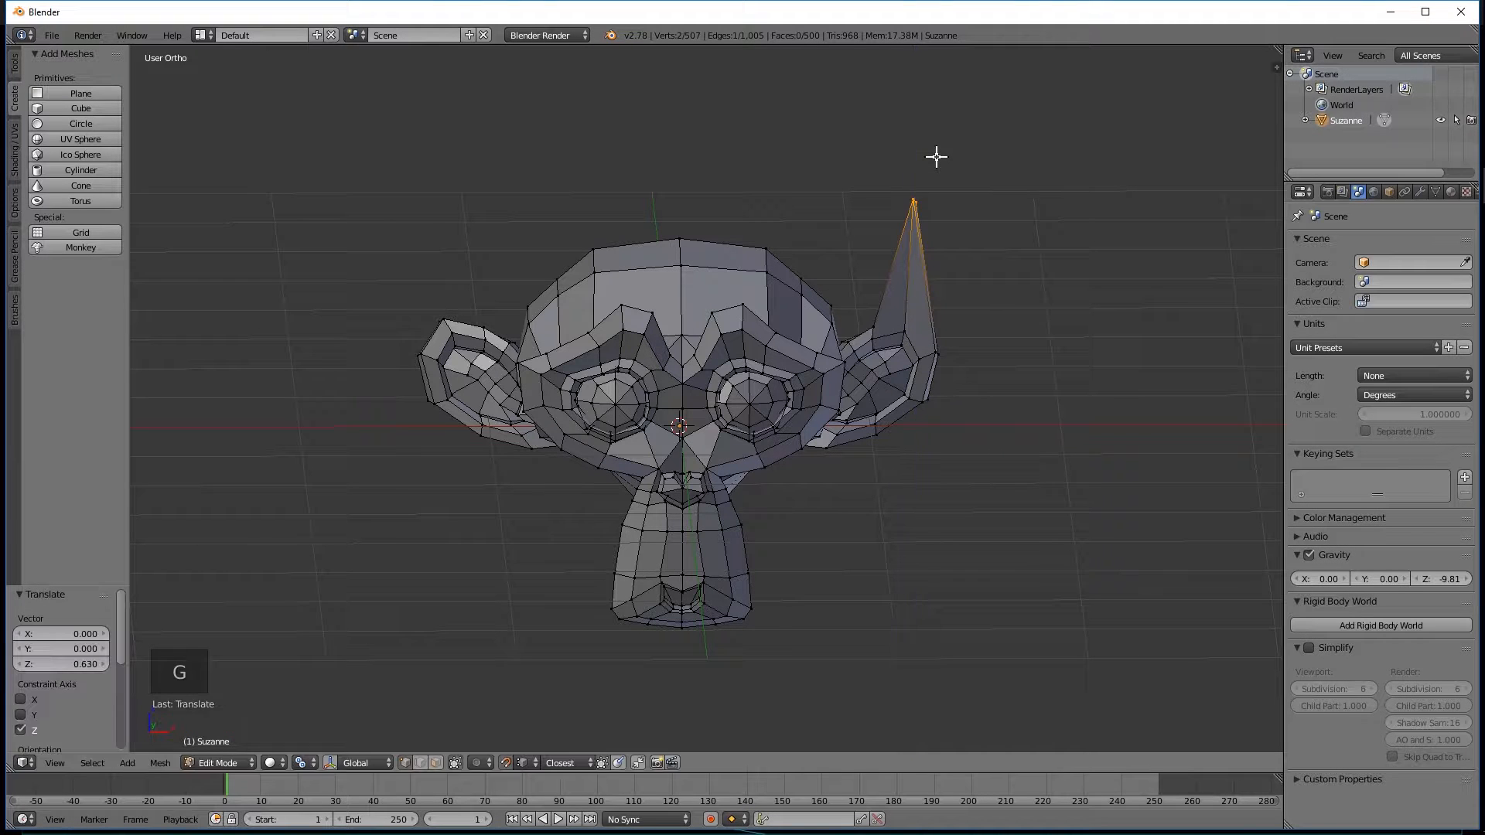
mouse_move(903, 288)
middle_mouse_down()
mouse_move(921, 288)
mouse_move(905, 305)
middle_mouse_up()
middle_click_drag(745, 302, 736, 255)
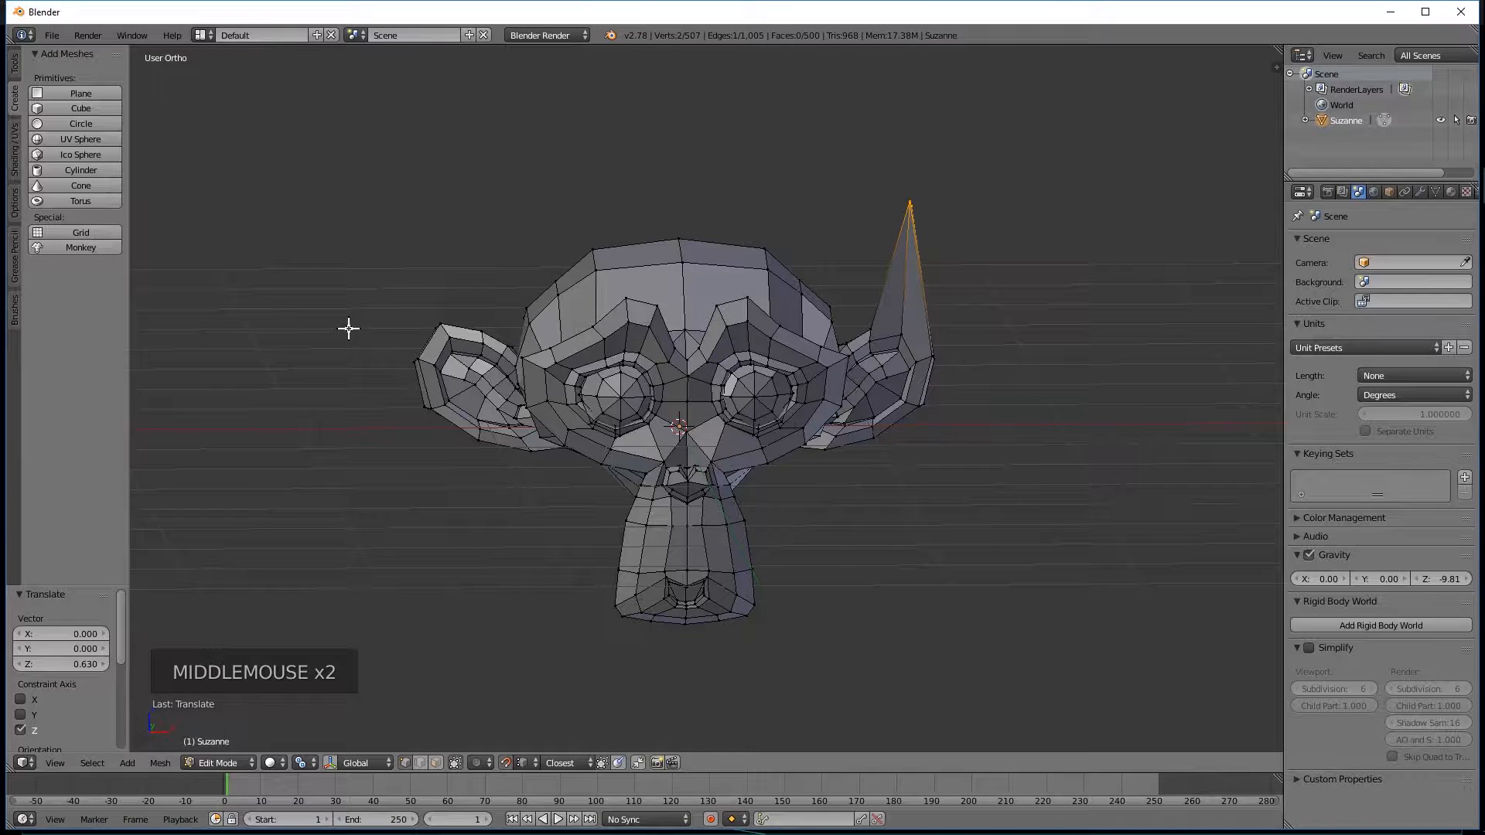
mouse_move(411, 302)
left_mouse_down("ctrl")
mouse_move(444, 331)
mouse_move(456, 309)
mouse_move(418, 318)
mouse_move(462, 306)
left_mouse_up("ctrl")
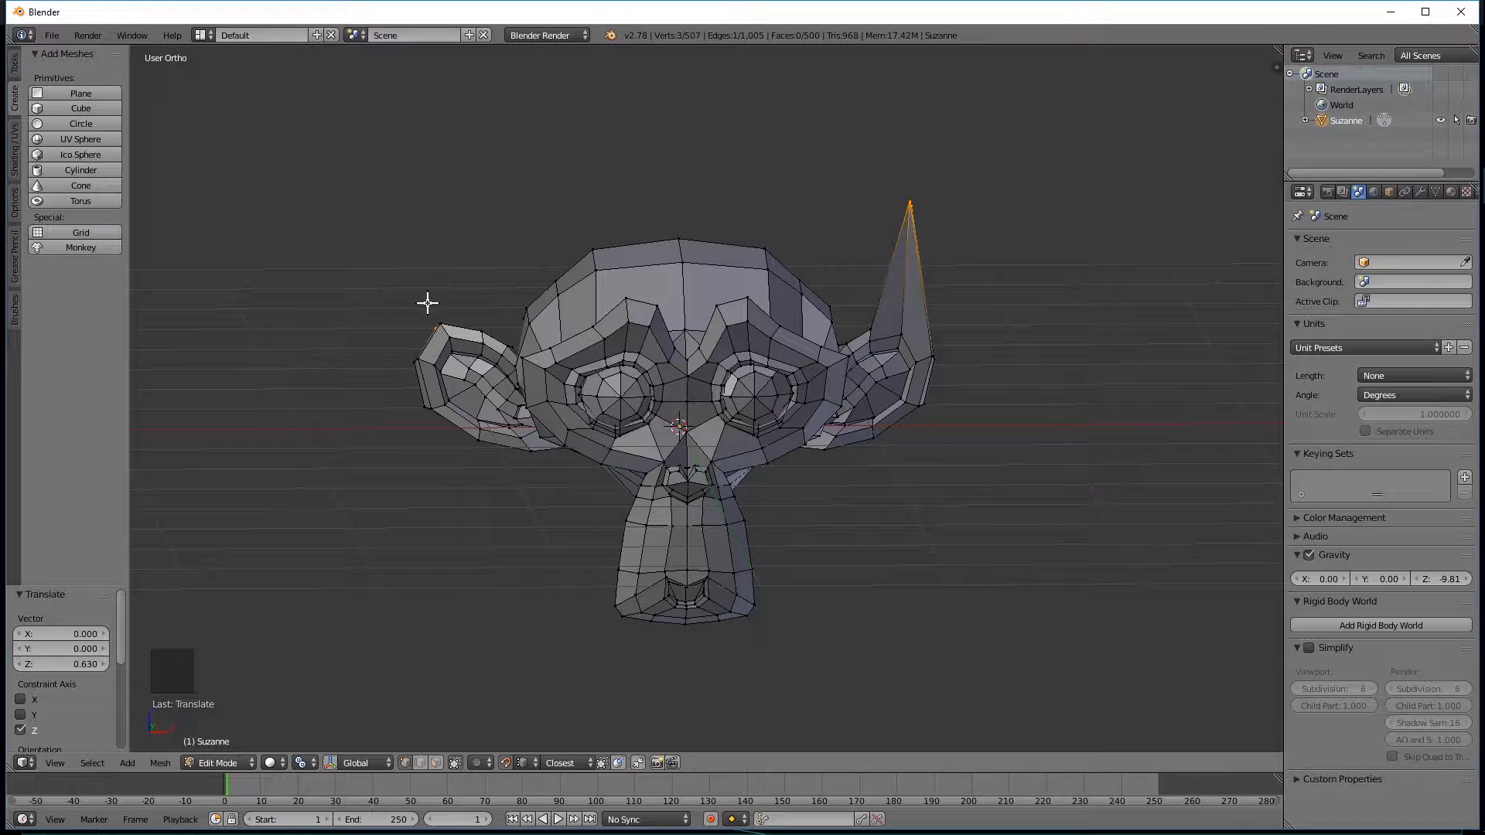
mouse_move(418, 294)
left_mouse_down("ctrl")
mouse_move(424, 340)
mouse_move(464, 311)
left_mouse_up("ctrl")
key("g")
key("z")
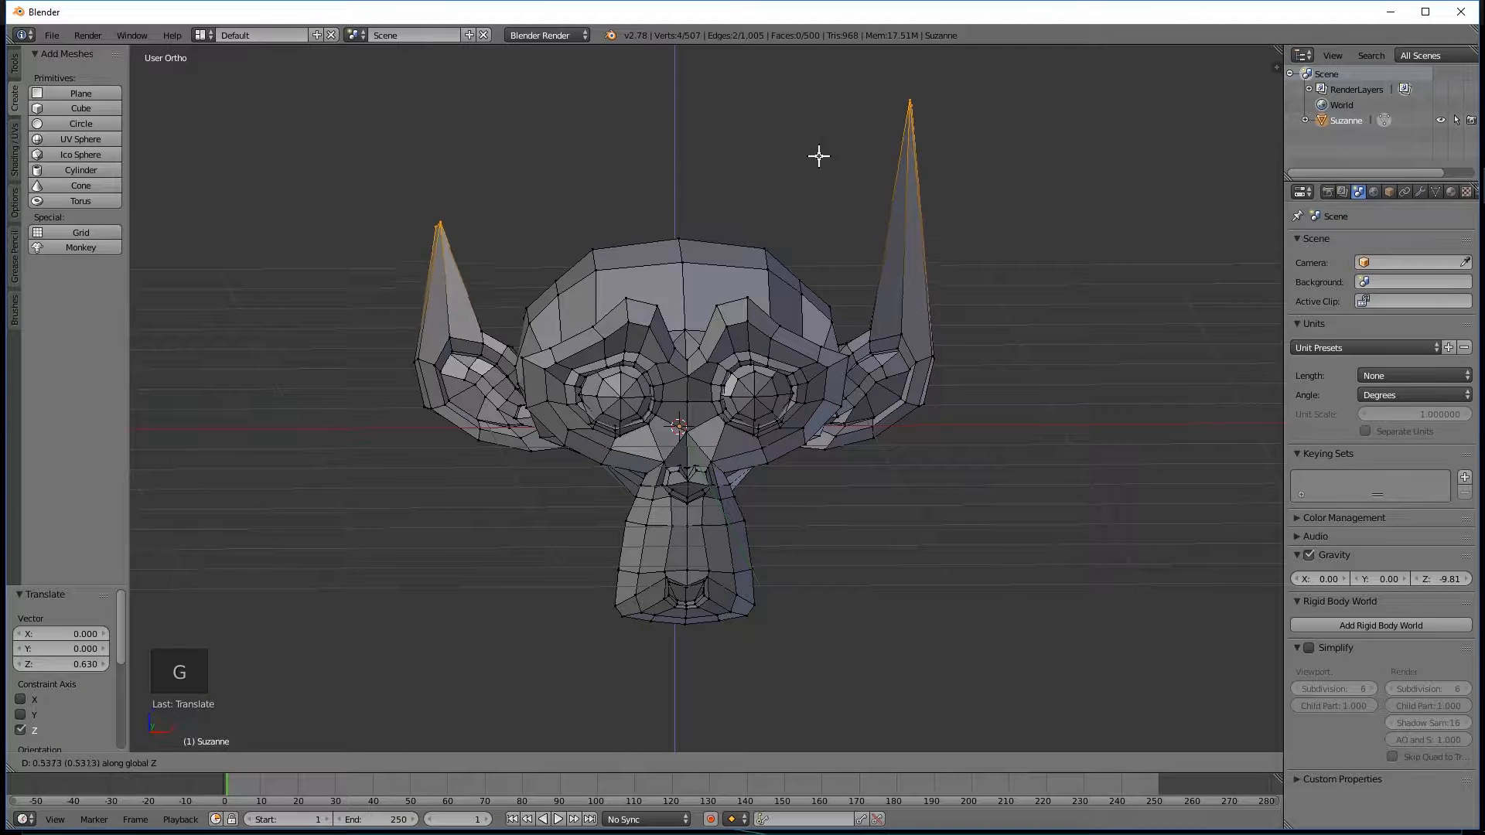
key("Escape")
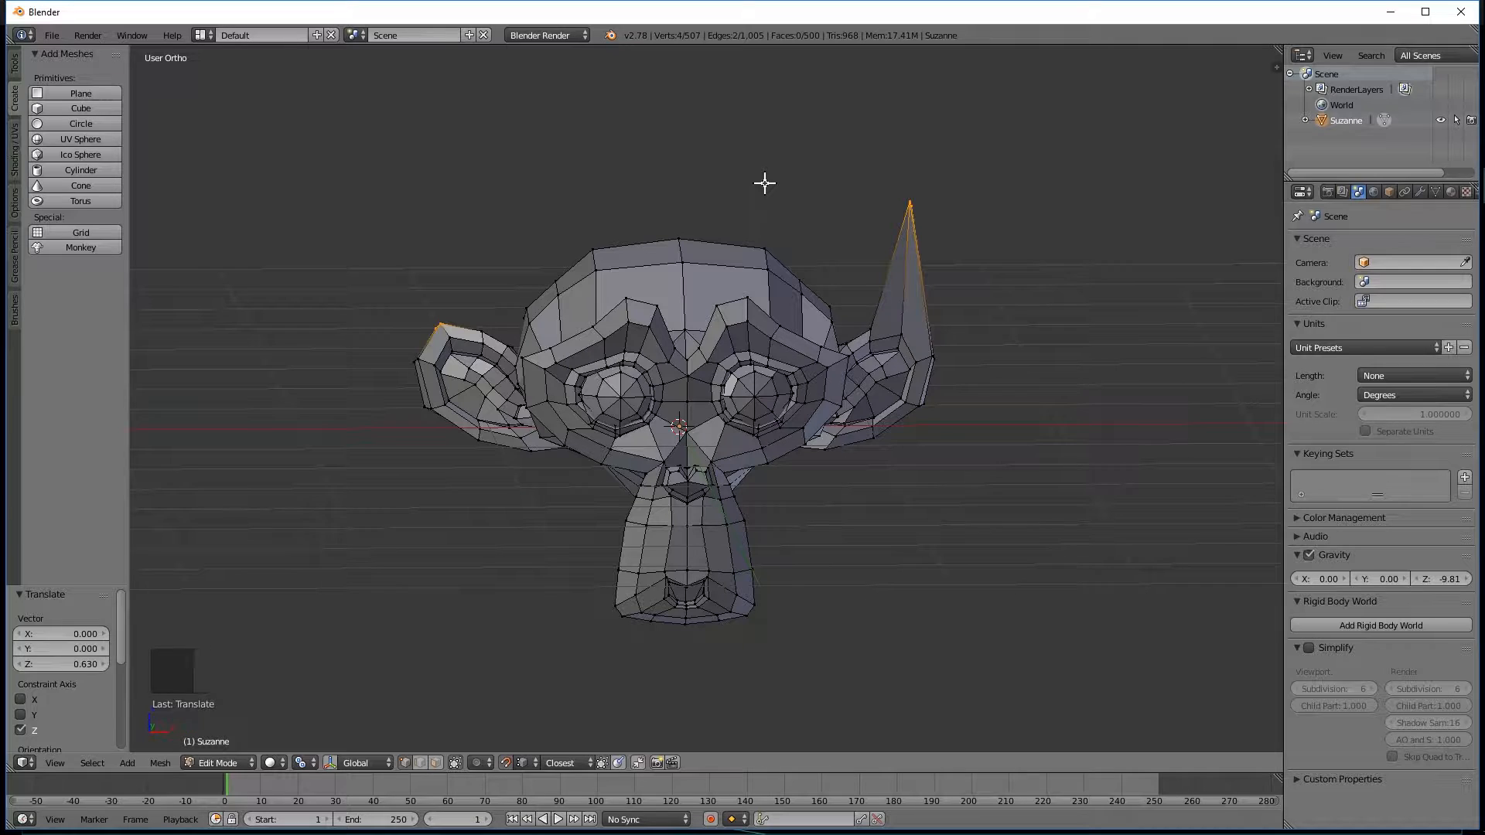
Select only the two vertices at the monkey's right ear tip and set the snap element to Vertex.
key("a")
mouse_move(408, 306)
left_mouse_down("ctrl")
mouse_move(460, 315)
mouse_move(444, 305)
left_mouse_up("ctrl")
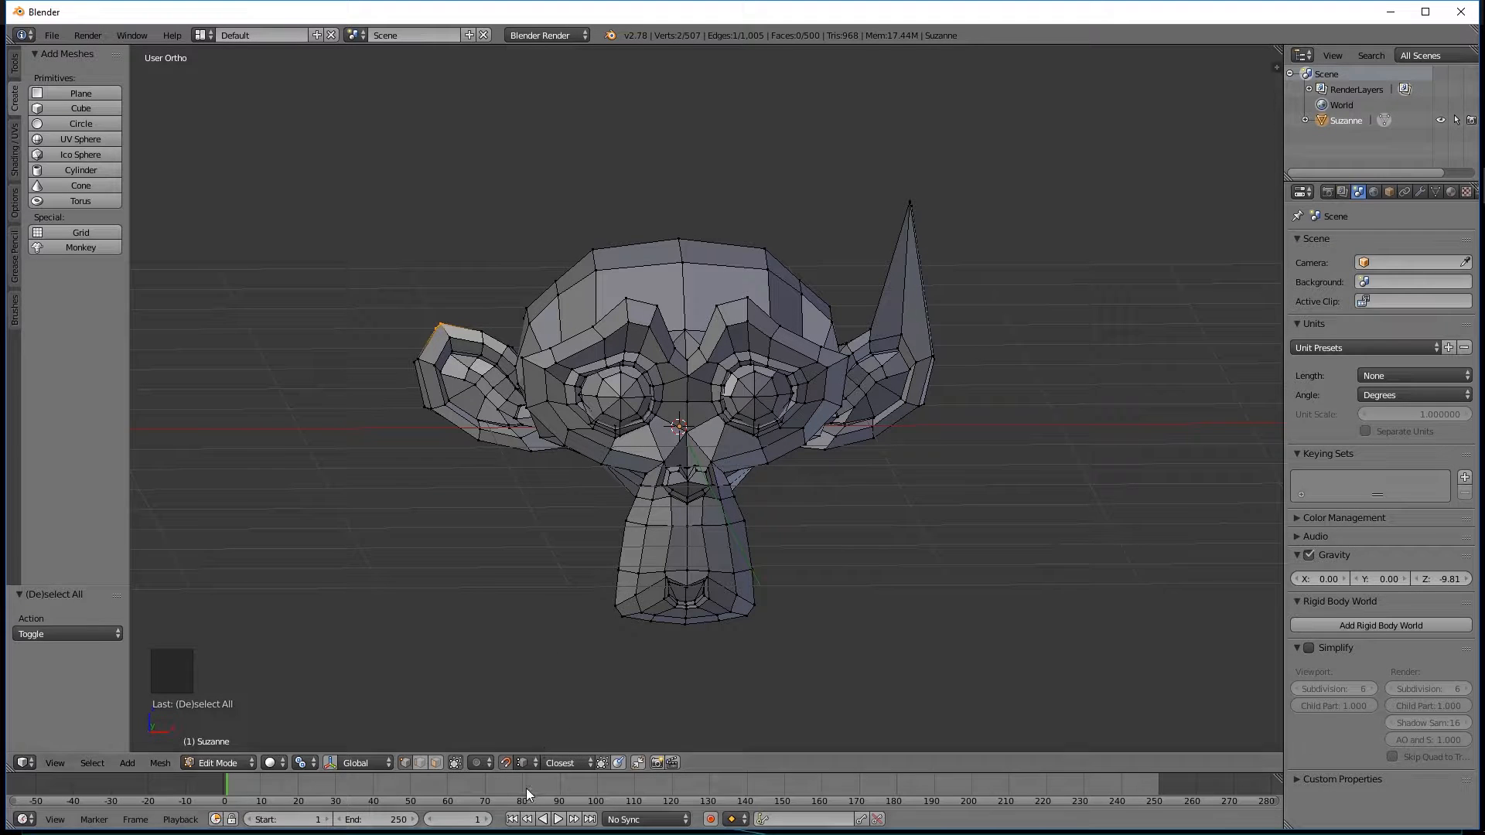
left_click(523, 763)
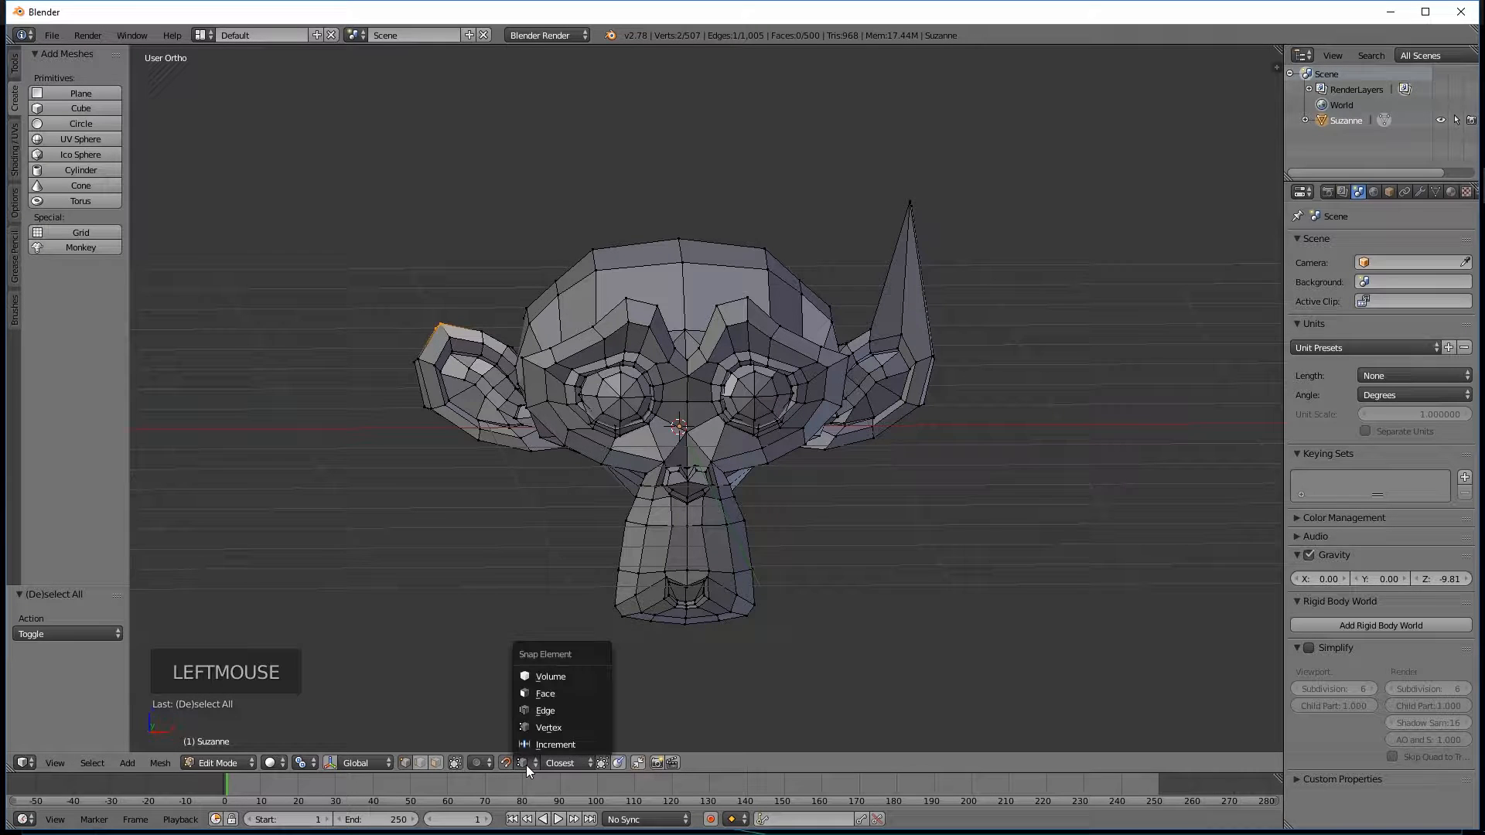
left_click(549, 727)
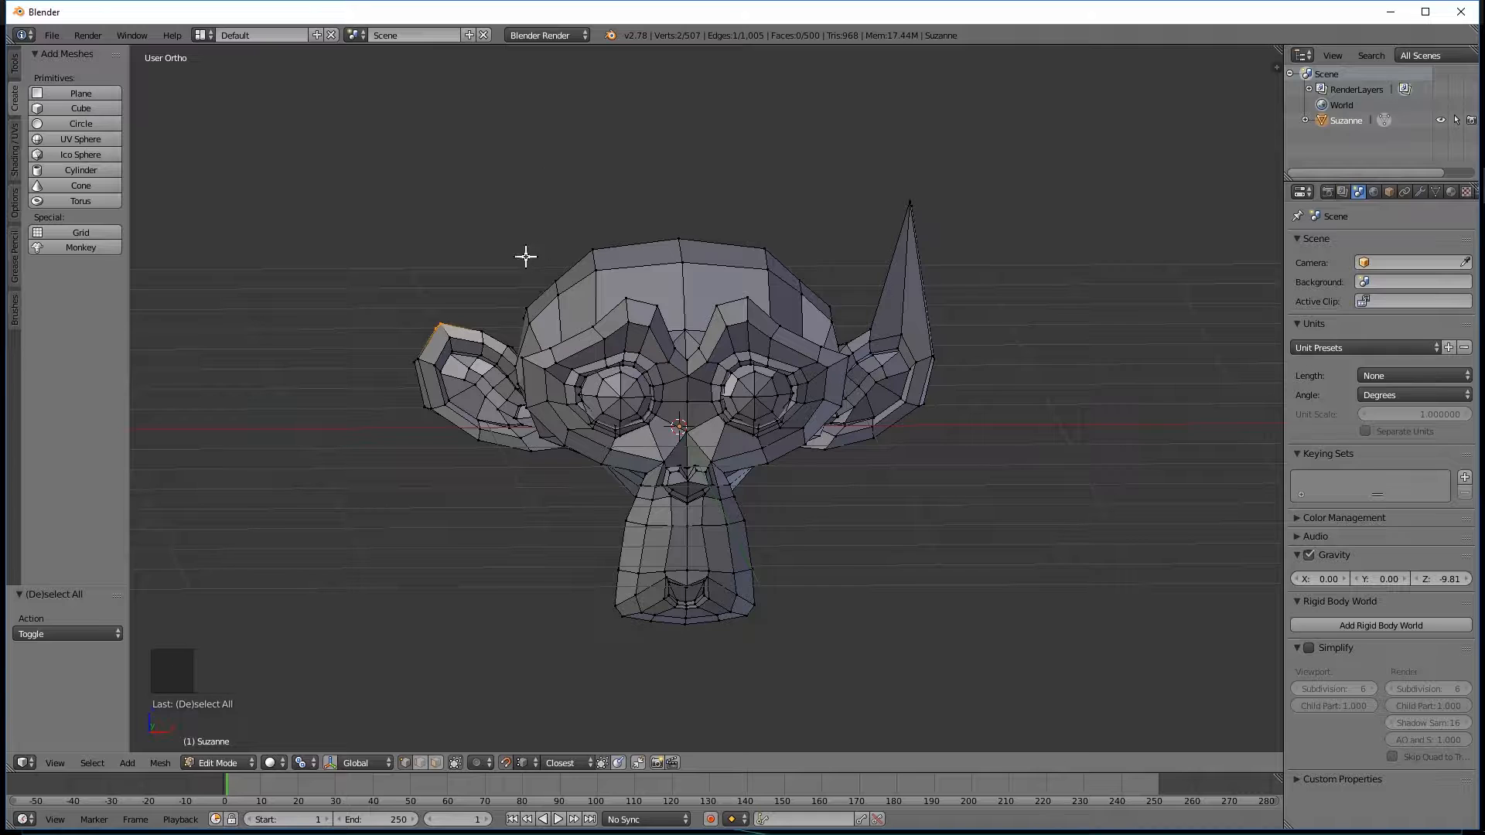
Move the right ear tip up about 0.65 along the Z axis, snapping it to the left ear's tip vertex.
key("g")
key("z")
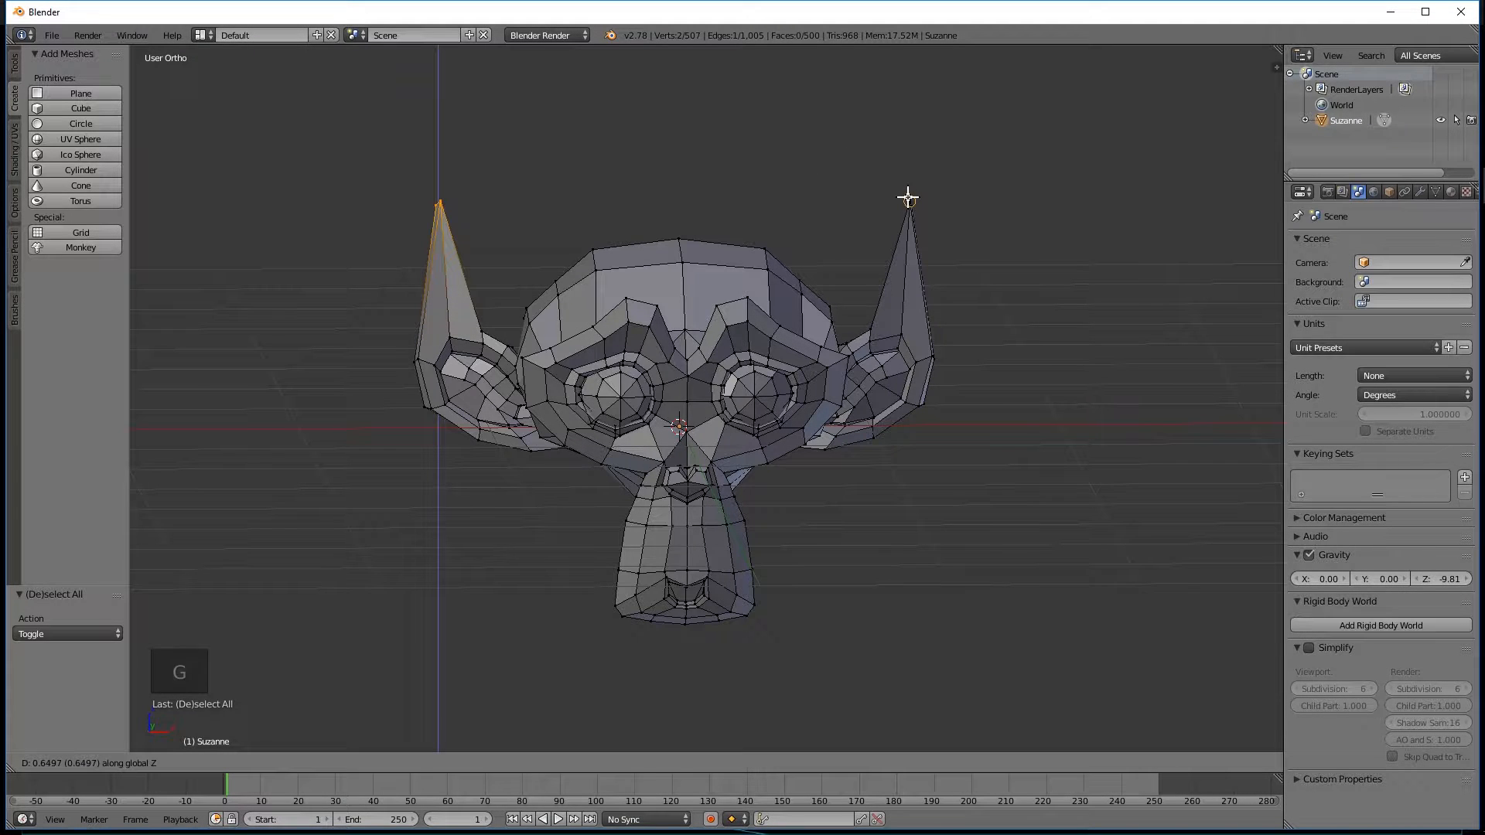
left_click(908, 198)
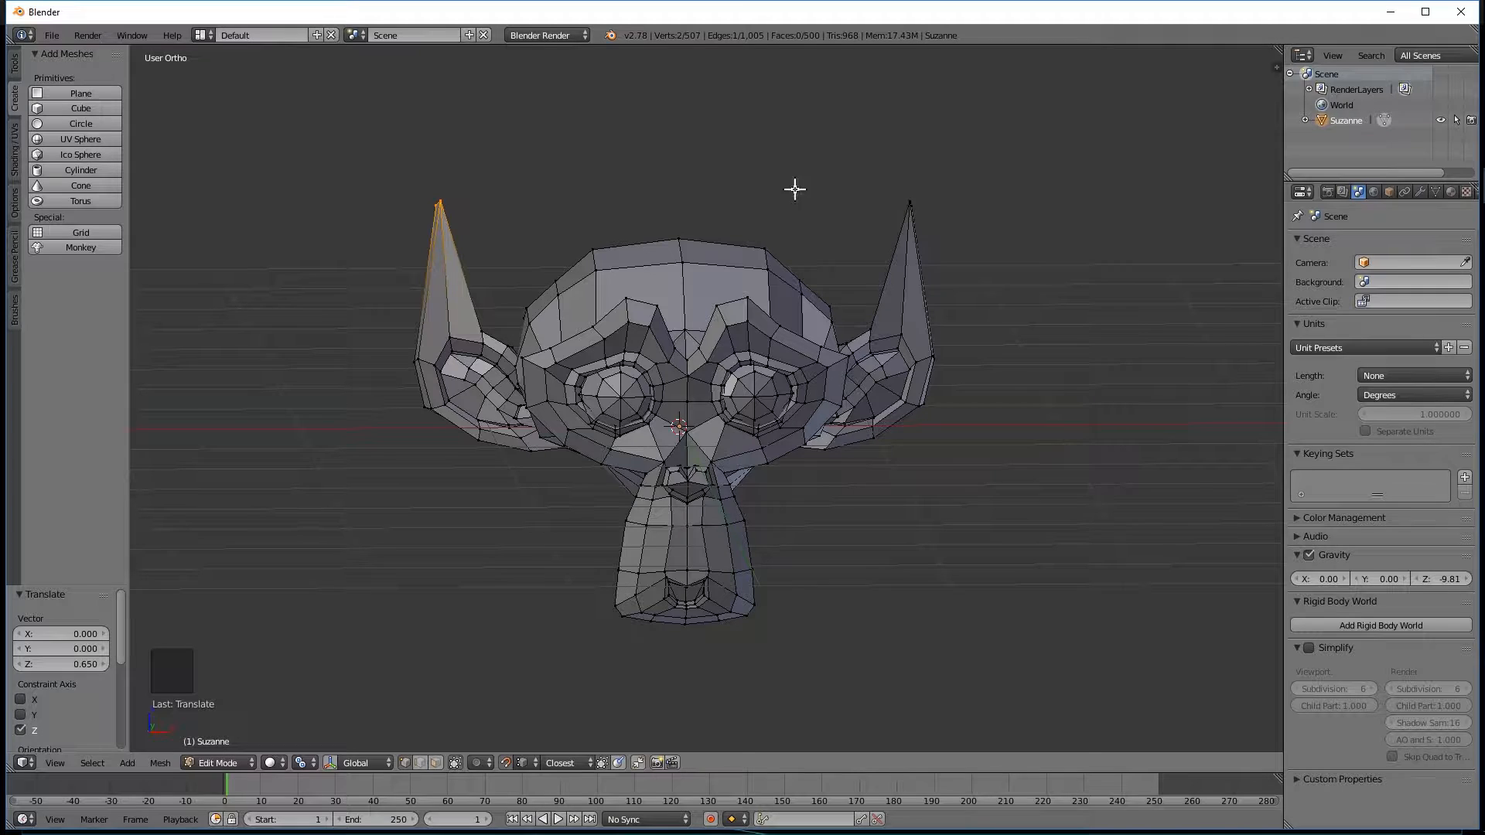
middle_click_drag(965, 181, 792, 242)
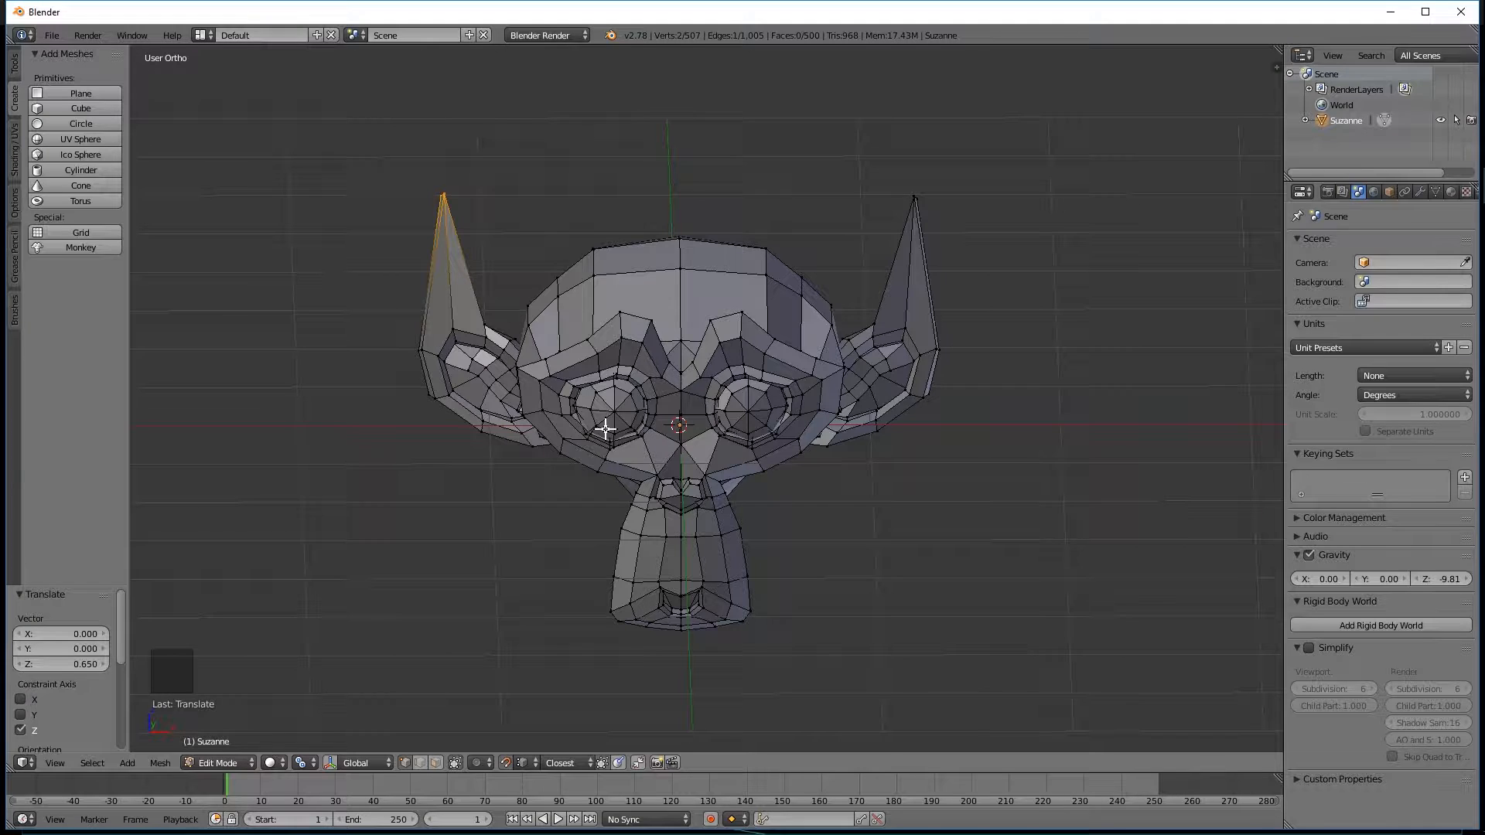
middle_click_drag(632, 379, 539, 377)
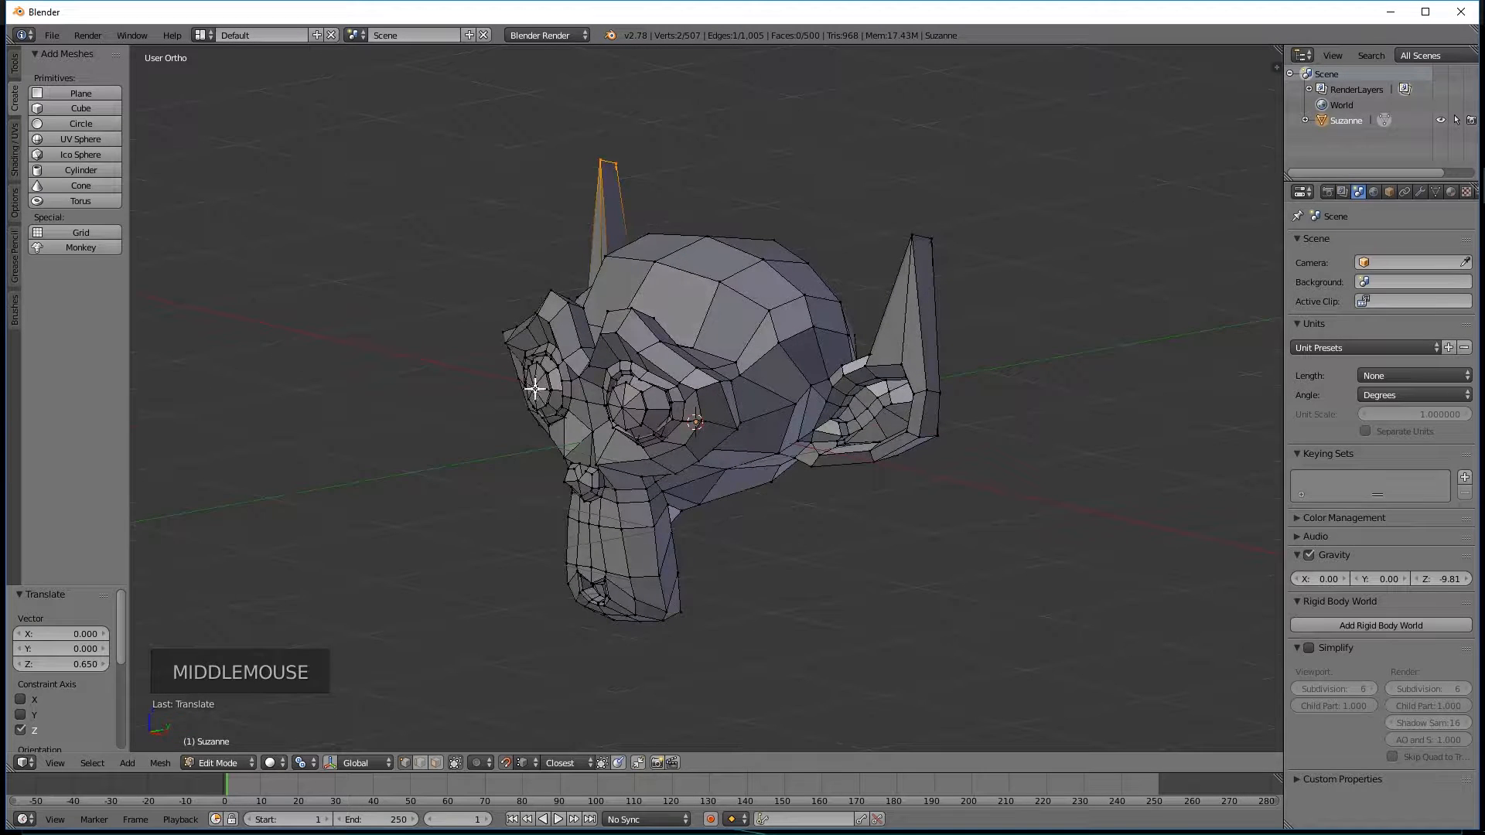
key("Tab")
key("Tab")
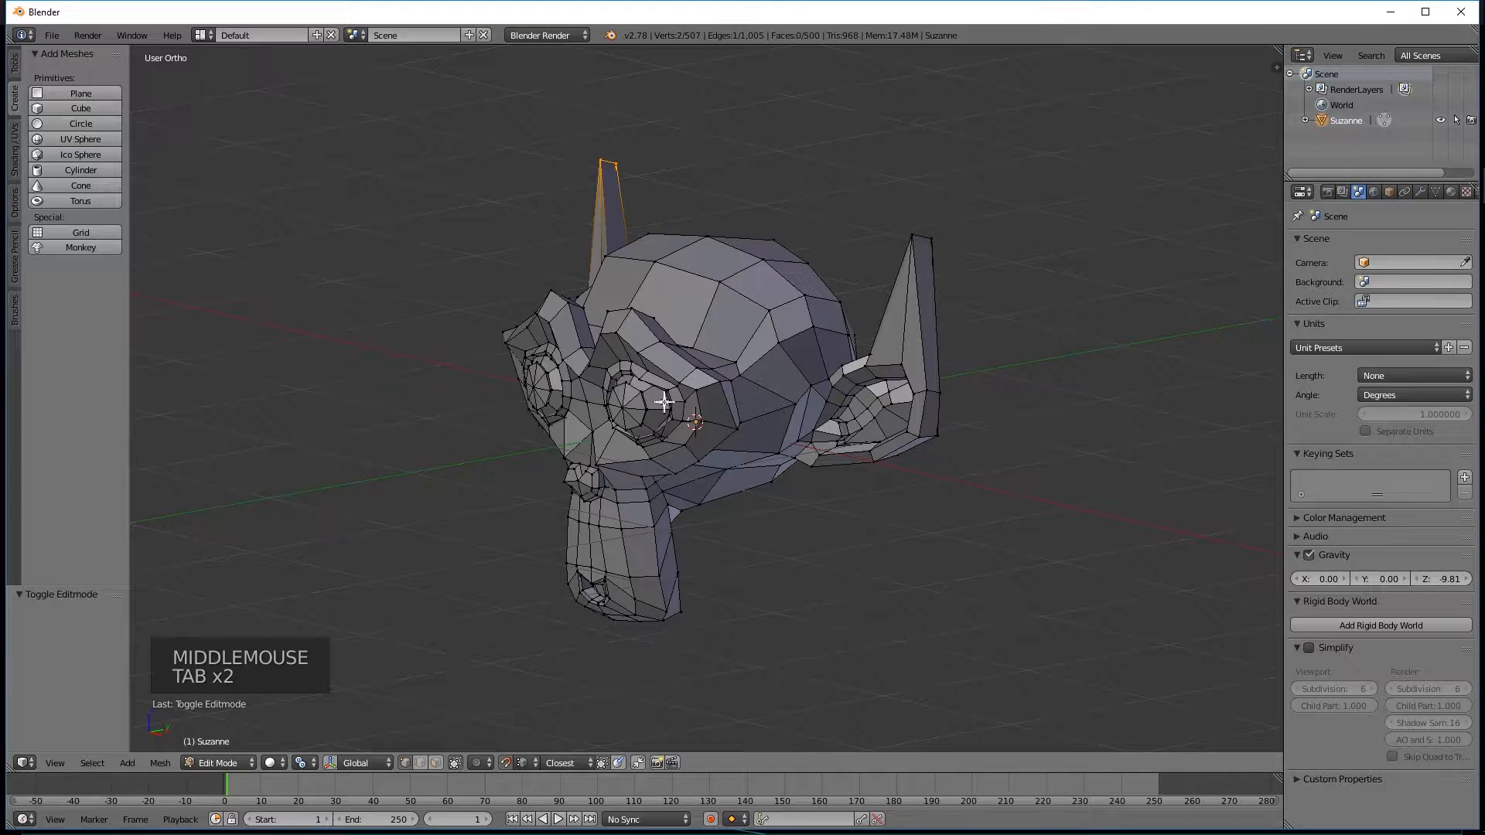
Clear the selection, switch to edge selection and select the edge loop running over the eyebrows and around the face.
key("a")
key("a")
key("a")
middle_click_drag(680, 414, 680, 372)
scroll(648, 355, "up", 1)
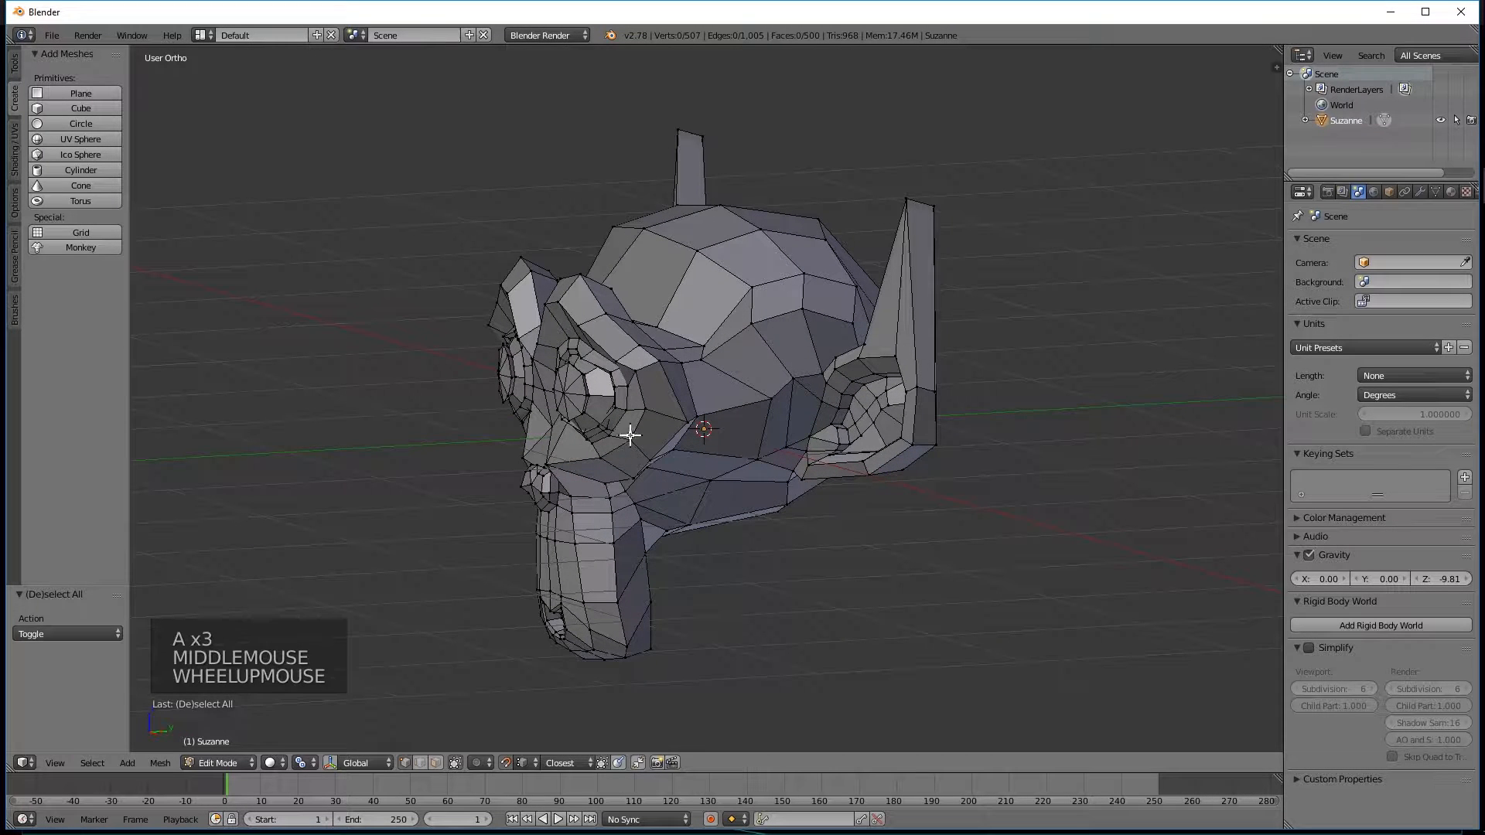
left_click(419, 761)
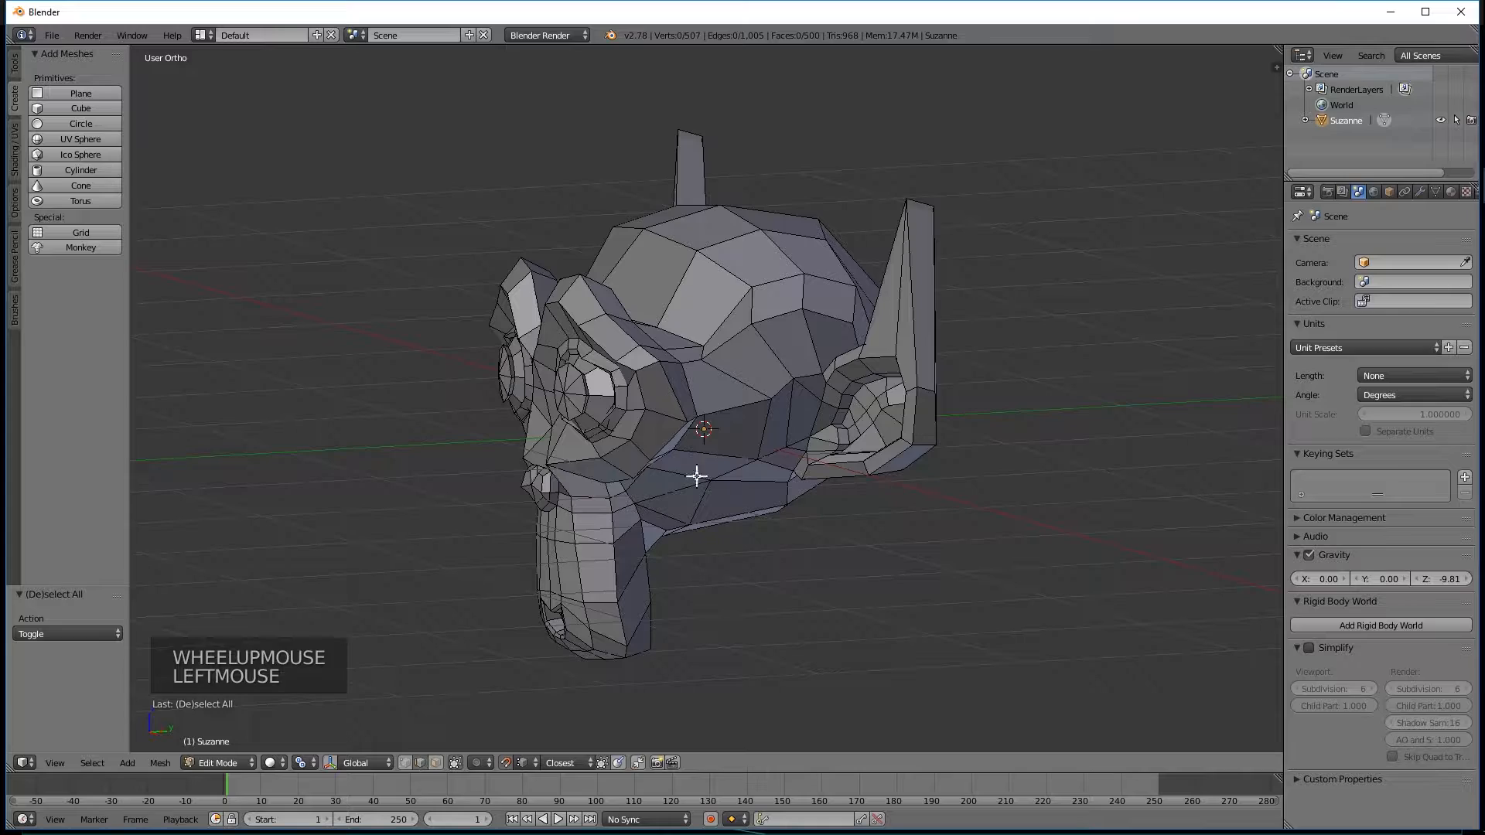
right_click(623, 334, "alt")
Examine the selected edge loop around the face from the front, side and above.
middle_click_drag(568, 287, 644, 362)
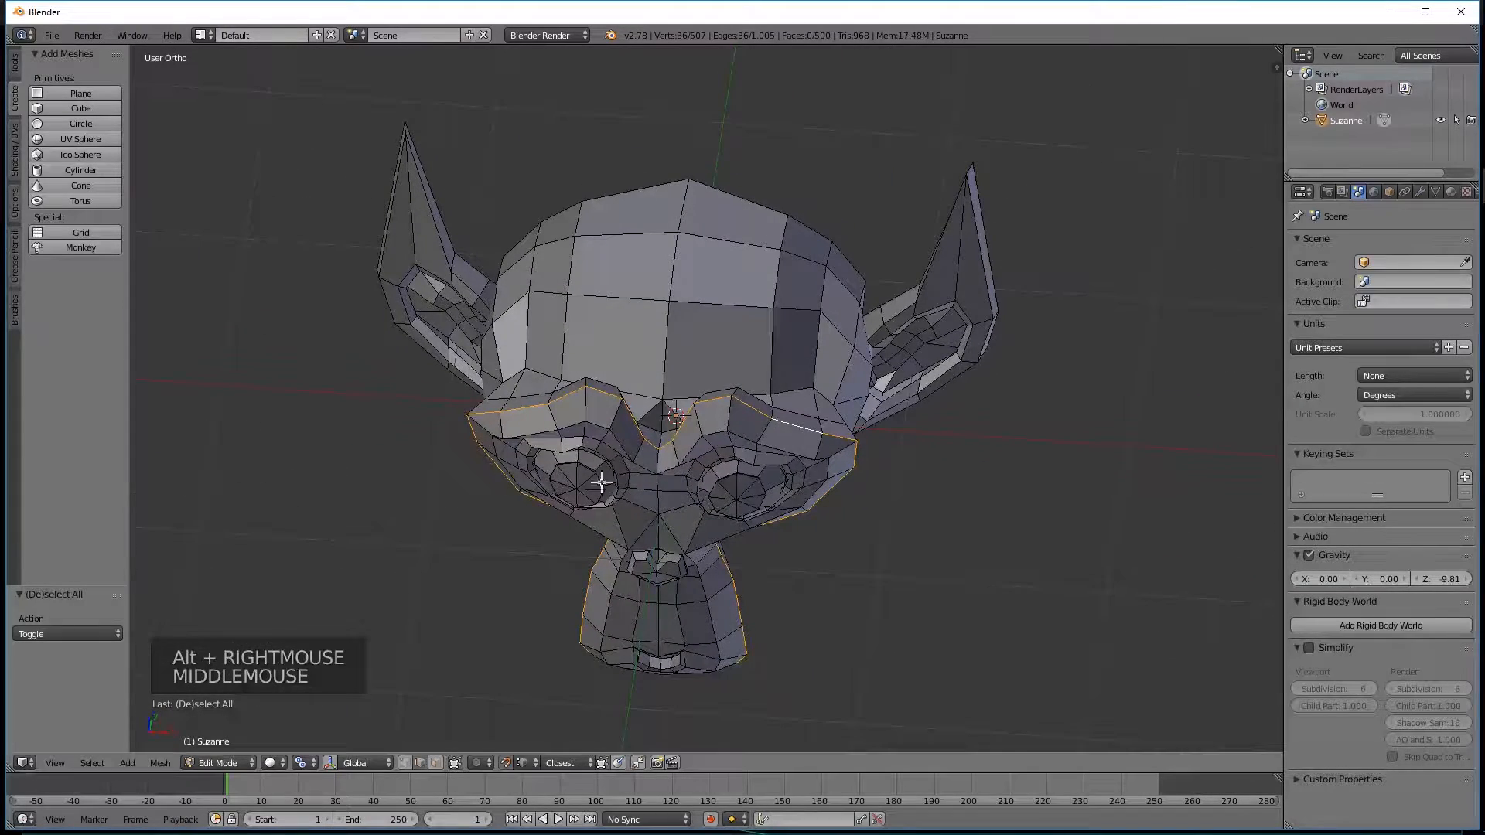
middle_click_drag(680, 655, 507, 583)
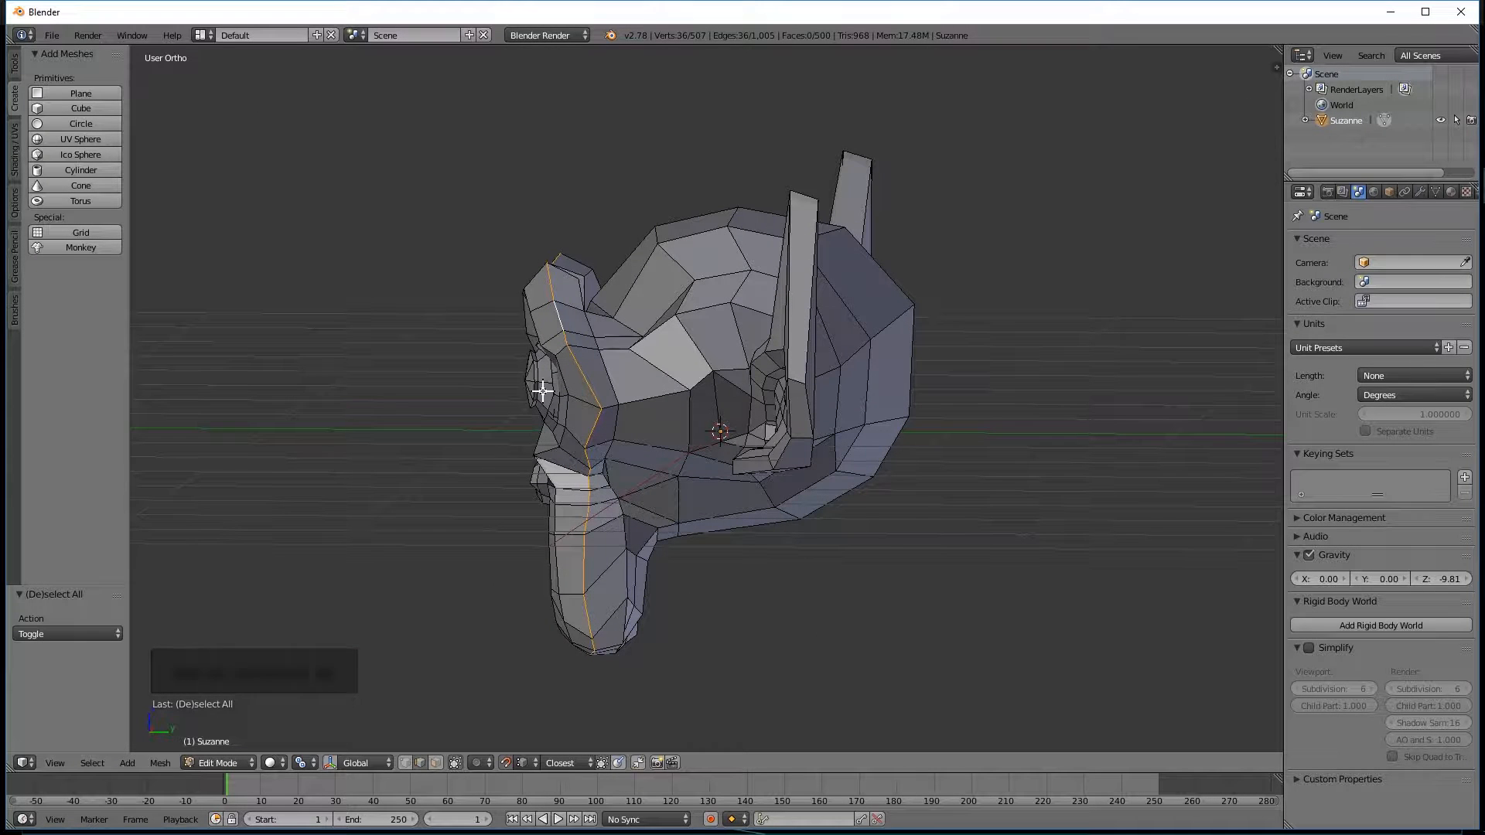
middle_click_drag(534, 275, 786, 286)
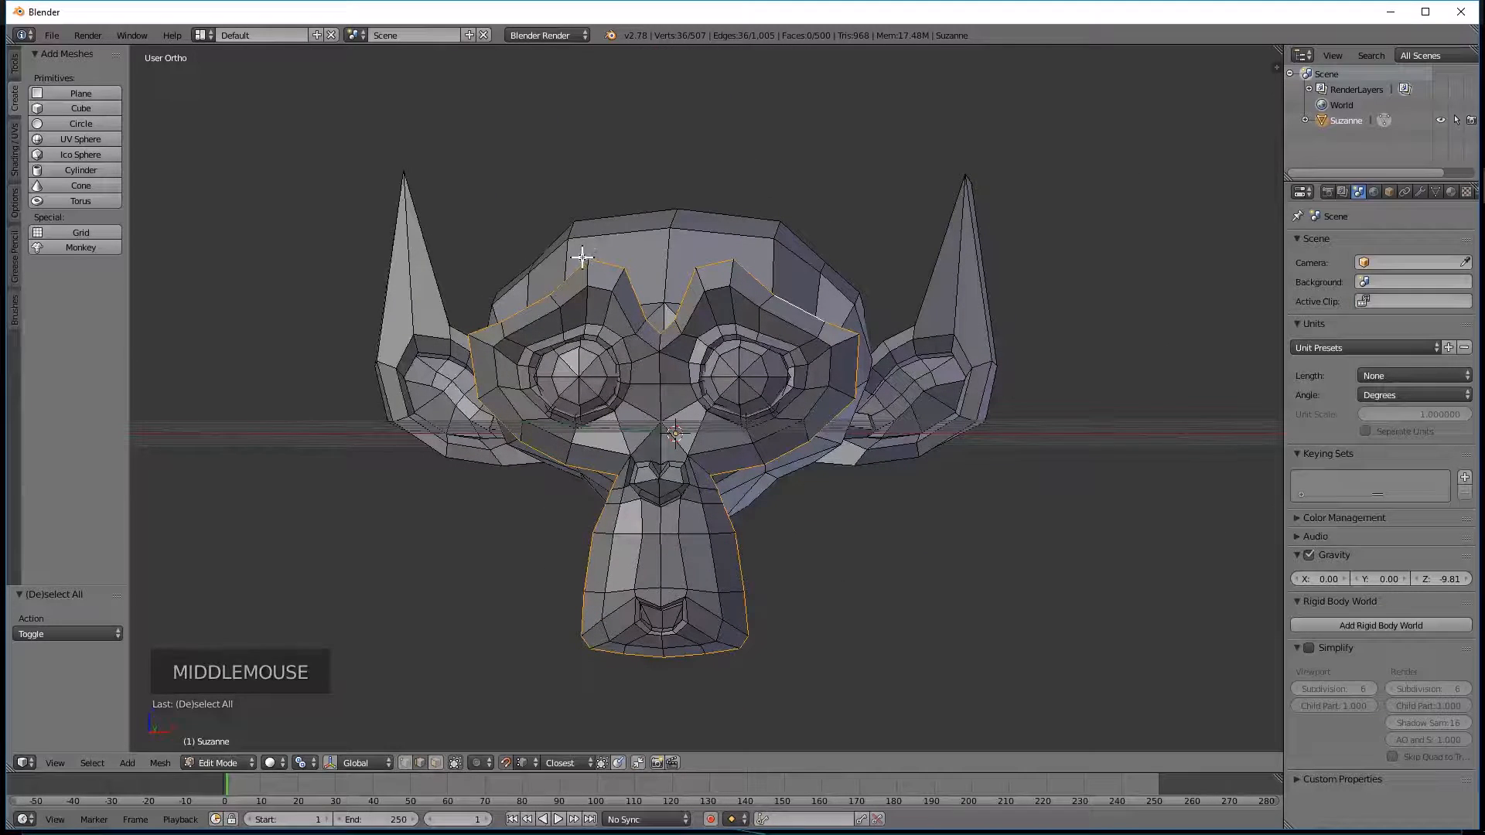
middle_click_drag(791, 248, 637, 290)
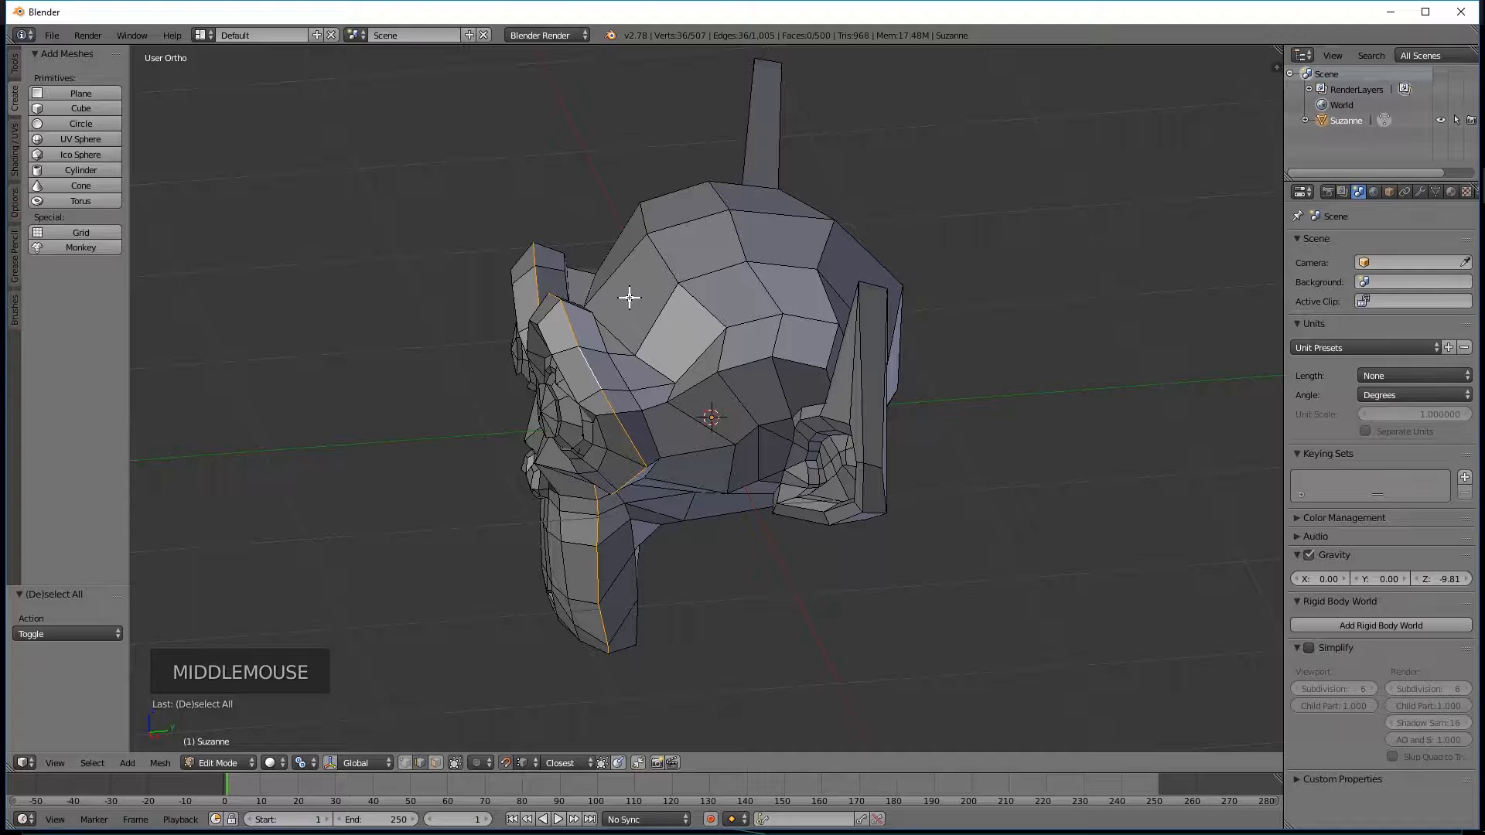
middle_click_drag(606, 322, 782, 464)
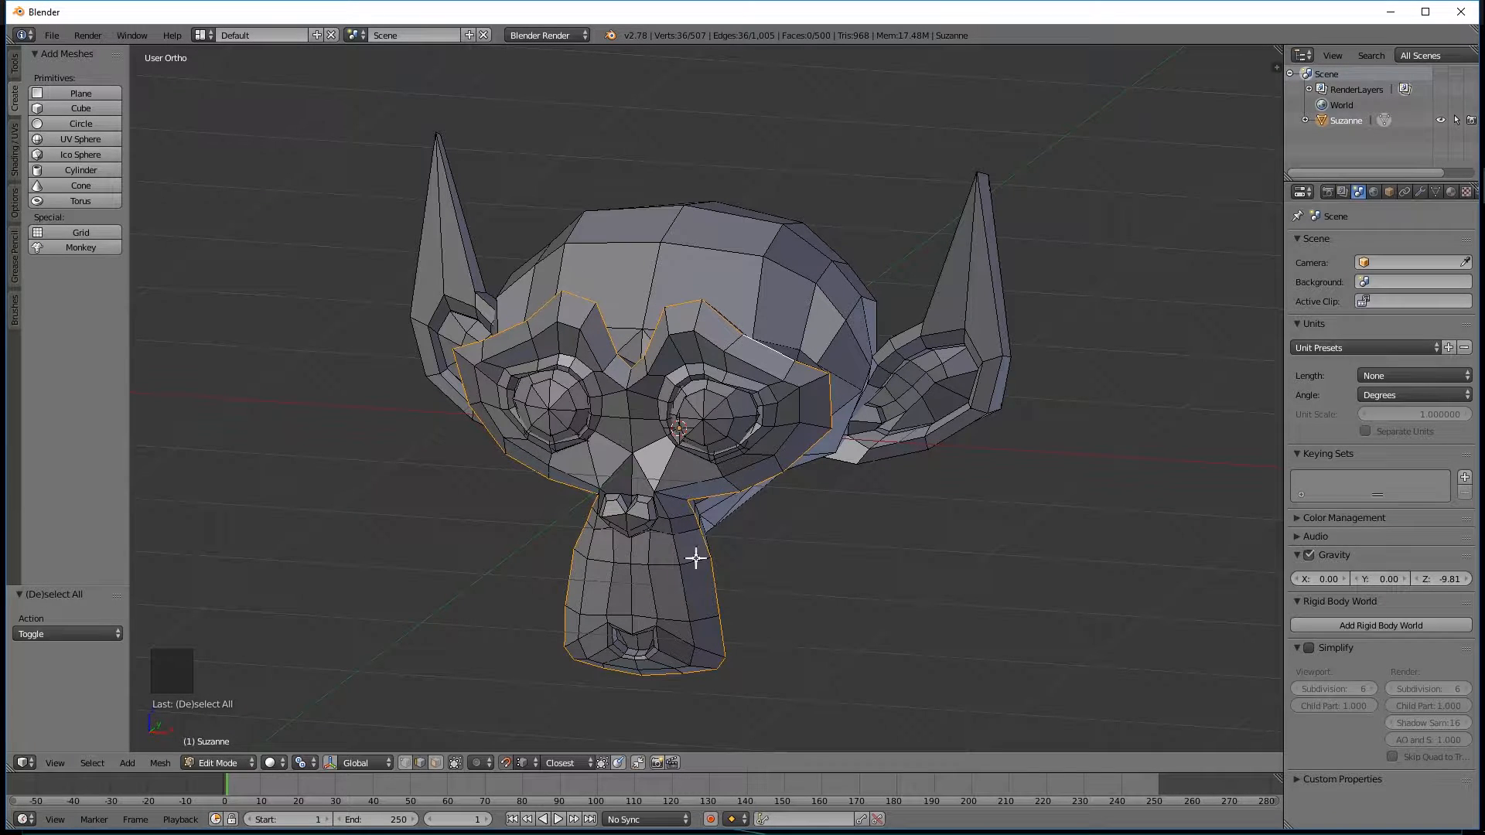
middle_click_drag(693, 351, 696, 394)
middle_click_drag(616, 360, 526, 425)
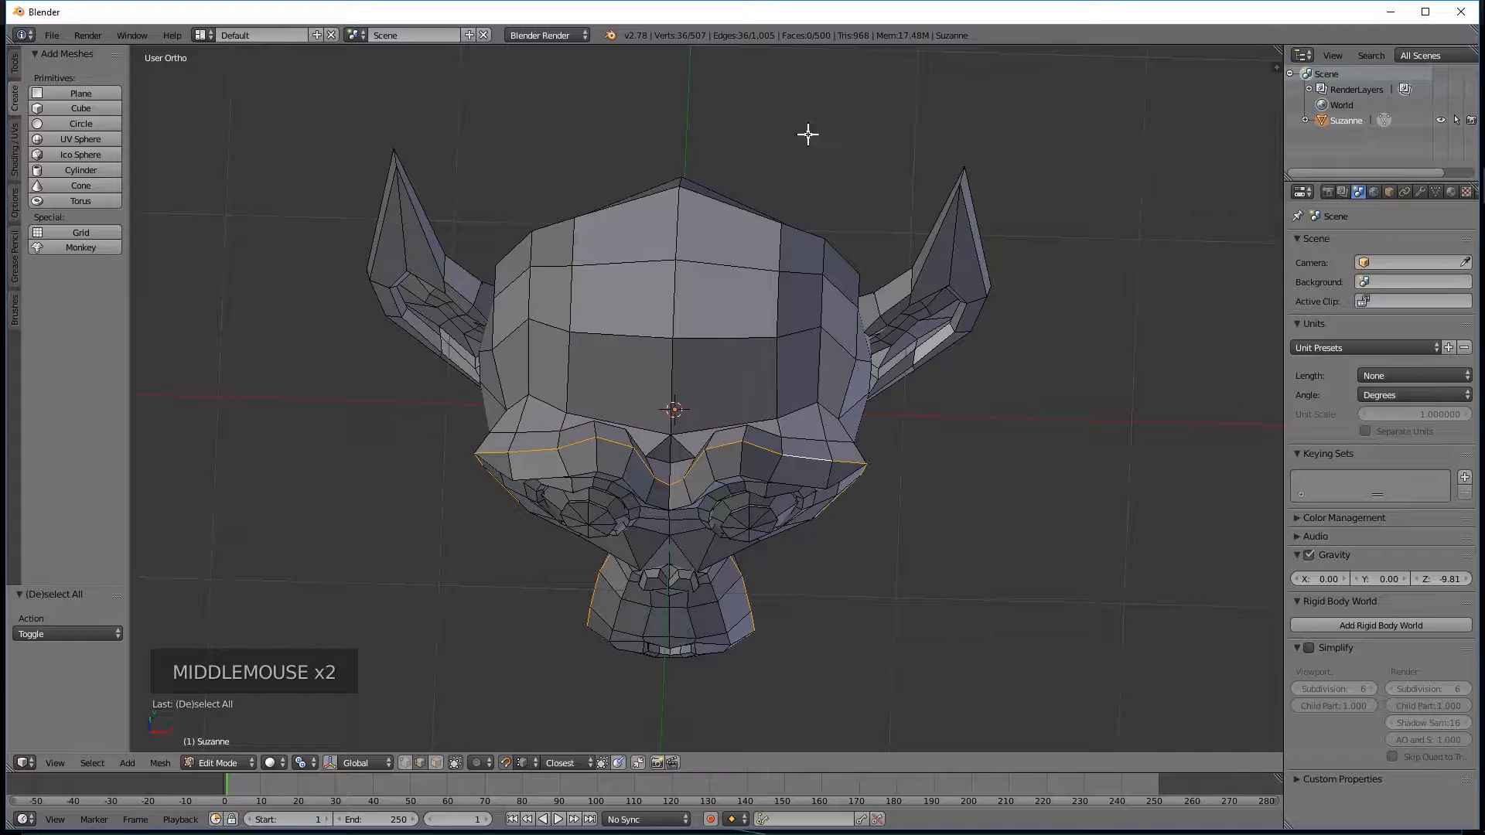
middle_click_drag(813, 341, 646, 281)
scroll(640, 321, "up", 2)
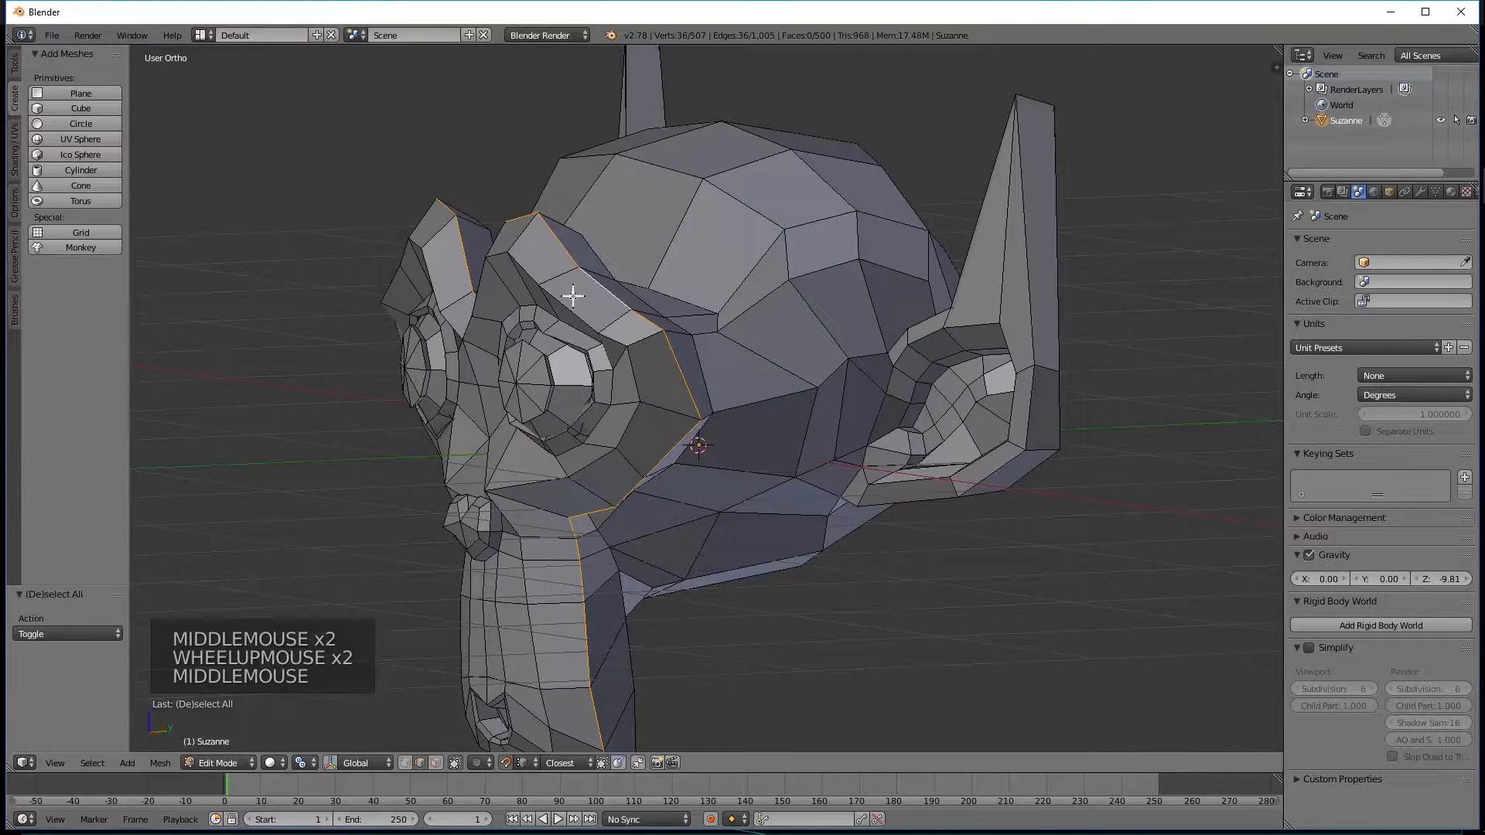
Select a single edge on the monkey's left eyebrow and reselect the whole edge loop through it.
right_click(603, 288)
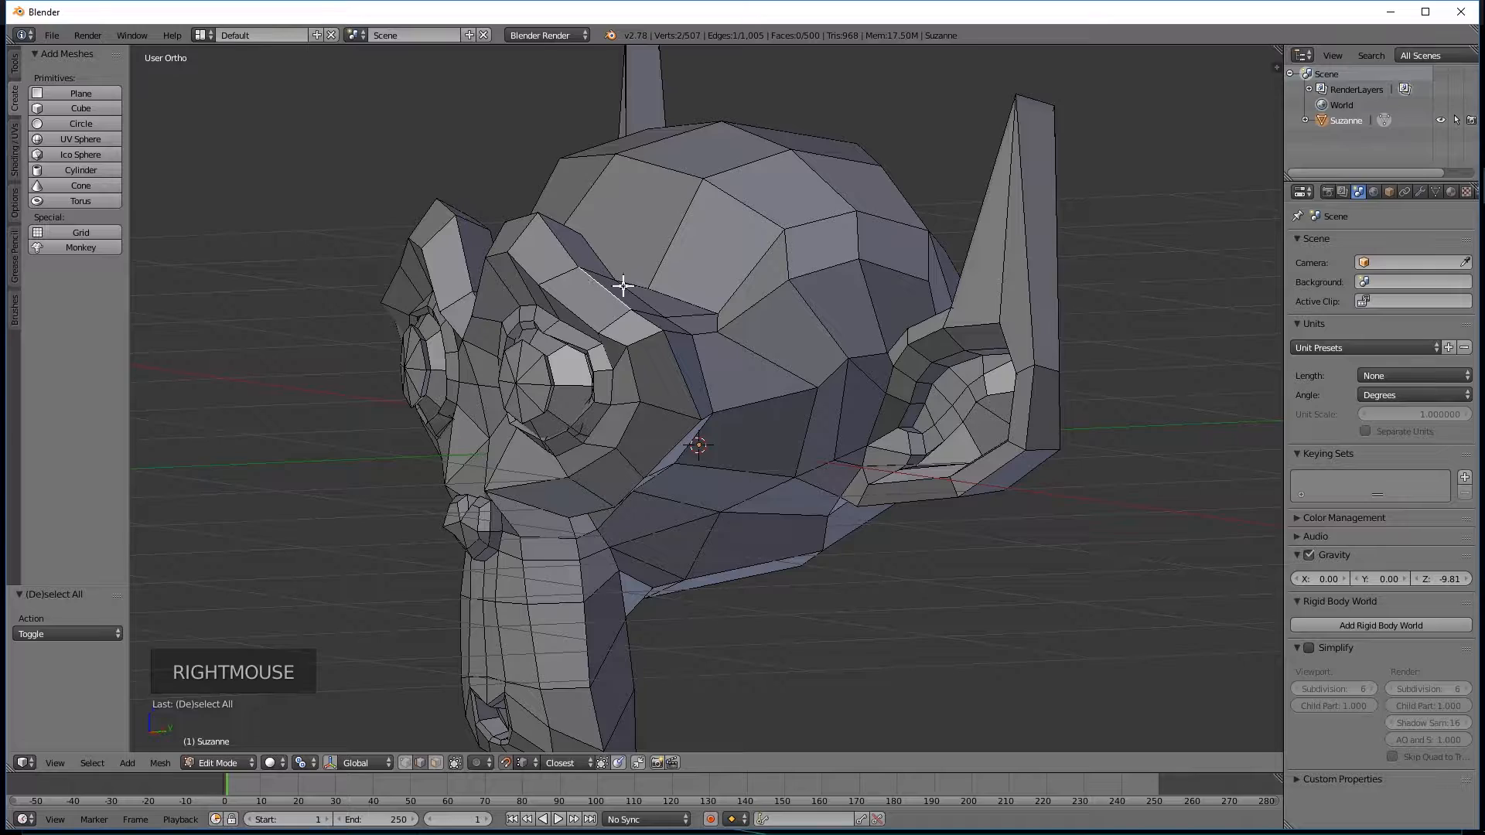
left_click(600, 293, "alt")
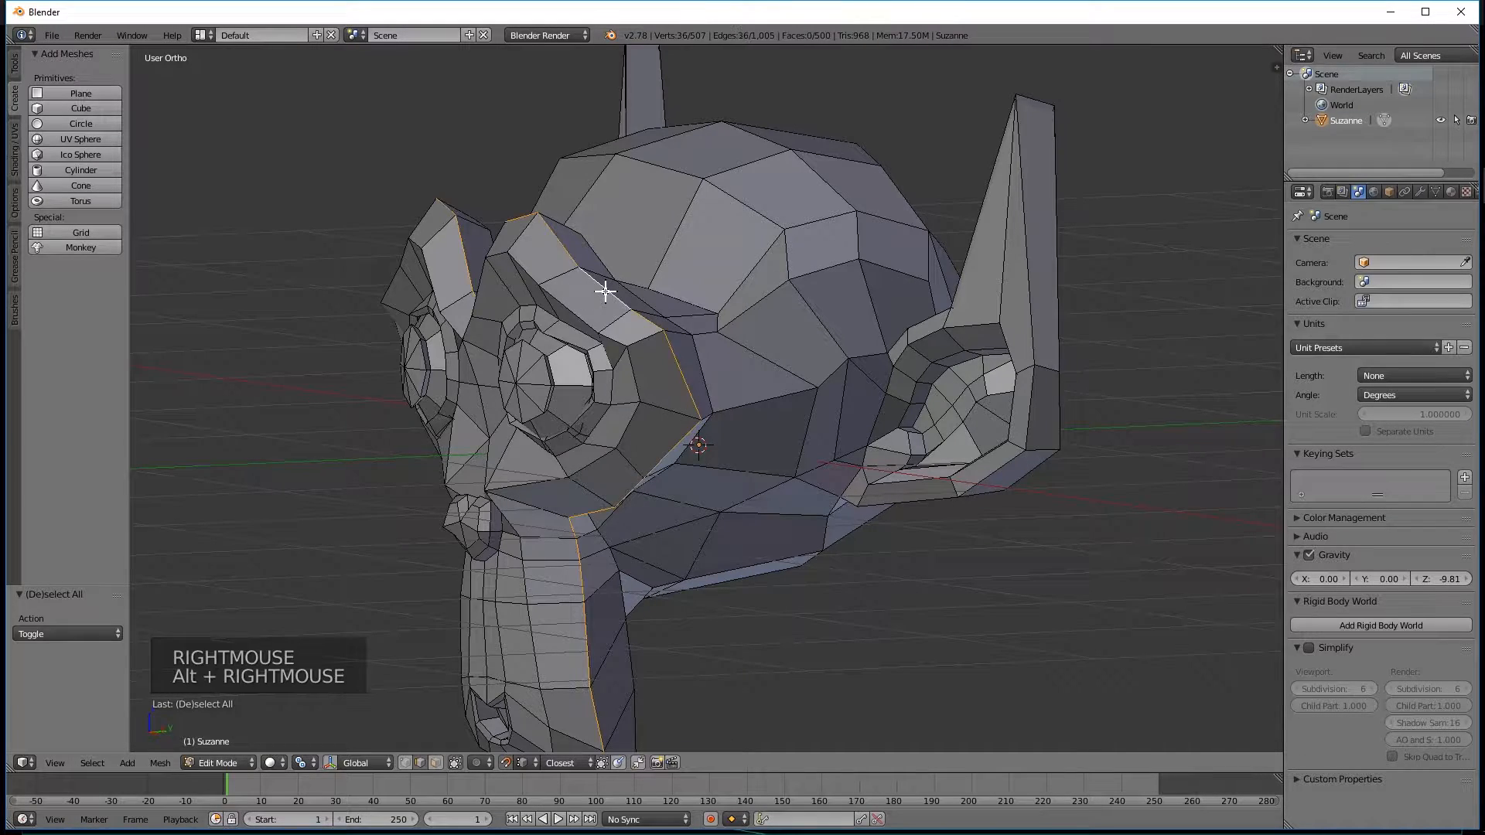
Turn off snapping and scale the face edge loop uniformly to about 0.961.
middle_click_drag(657, 262, 573, 332)
middle_click_drag(391, 242, 462, 288)
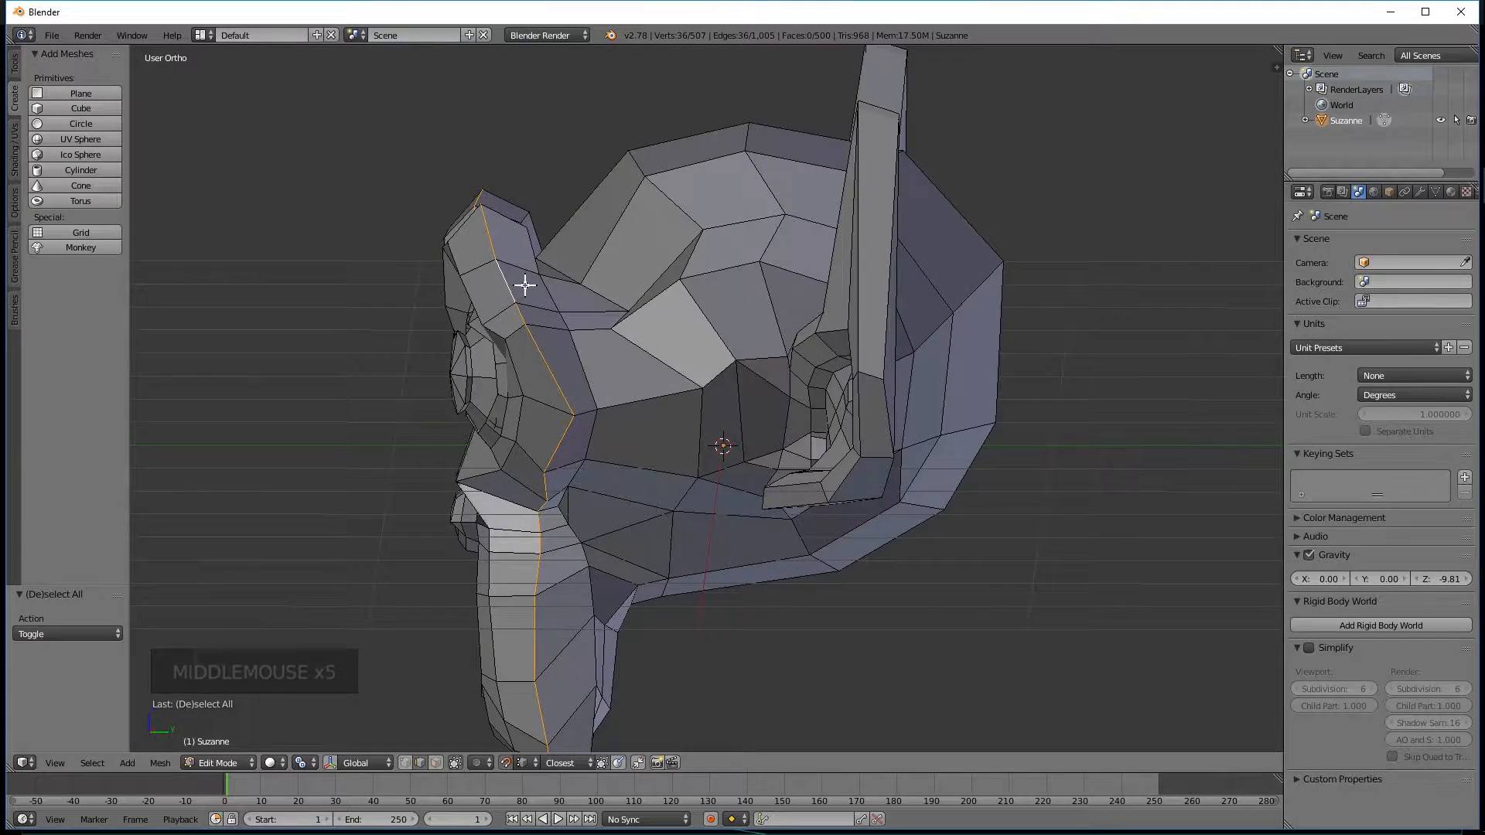
key("s")
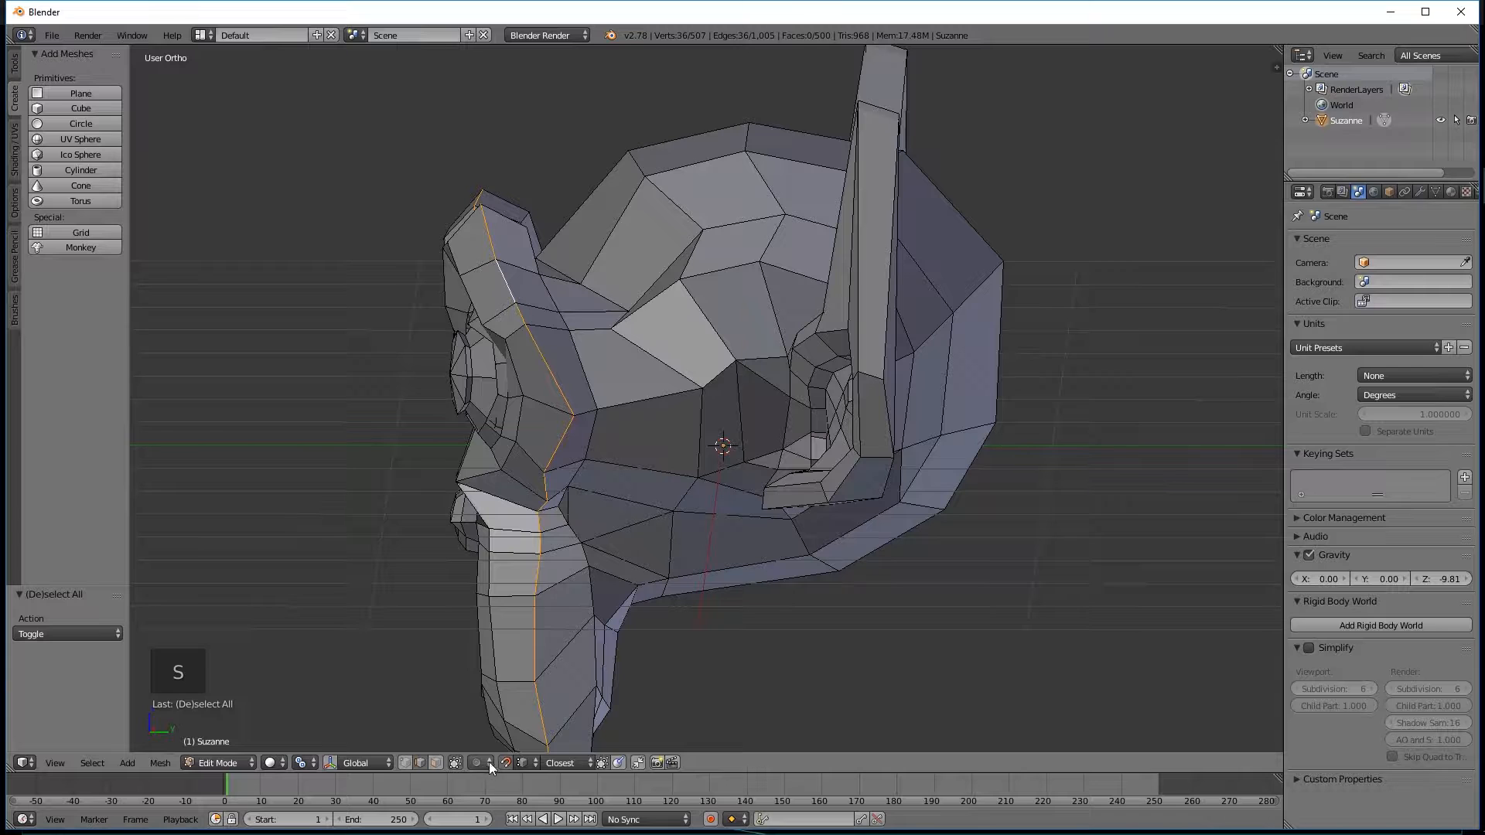
left_click(506, 763)
middle_click_drag(495, 240, 505, 246)
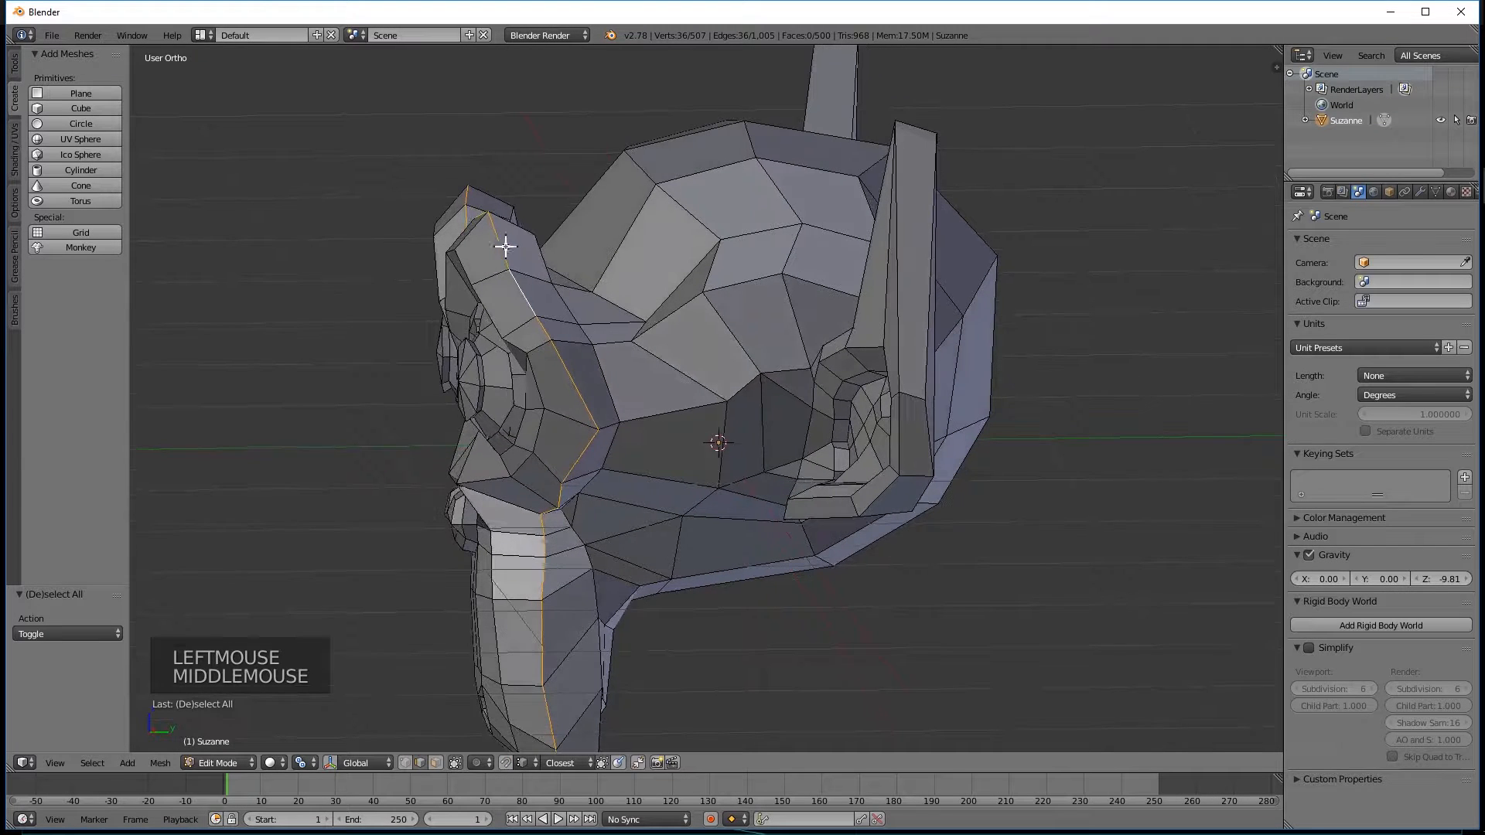
key("s")
key("s")
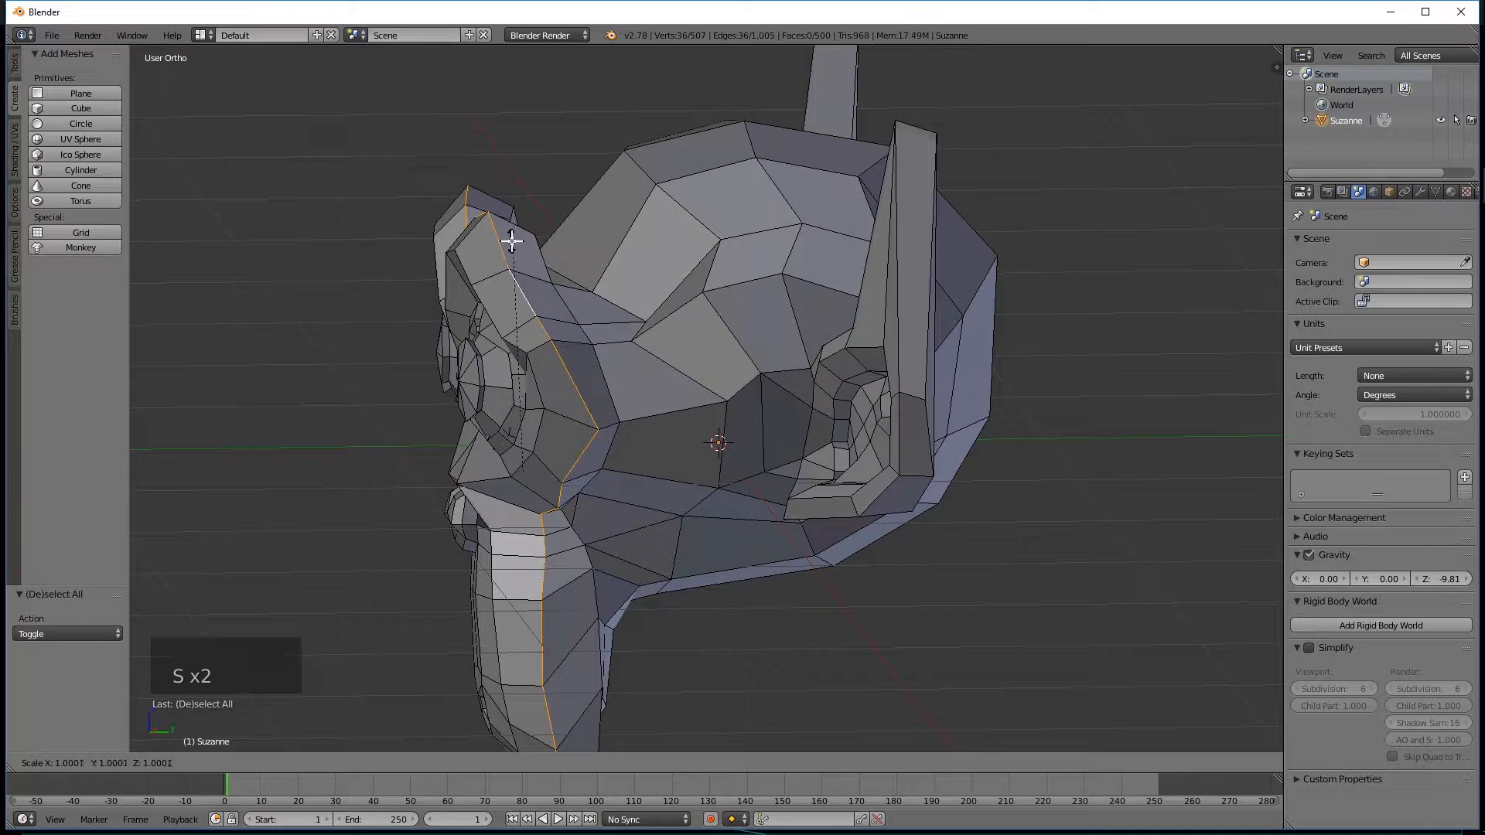
left_click(502, 250)
Examine the scaled edge loop on the face up close from the front and above.
middle_click_drag(503, 250, 740, 379)
scroll(586, 379, "down", 2)
scroll(740, 378, "up", 2)
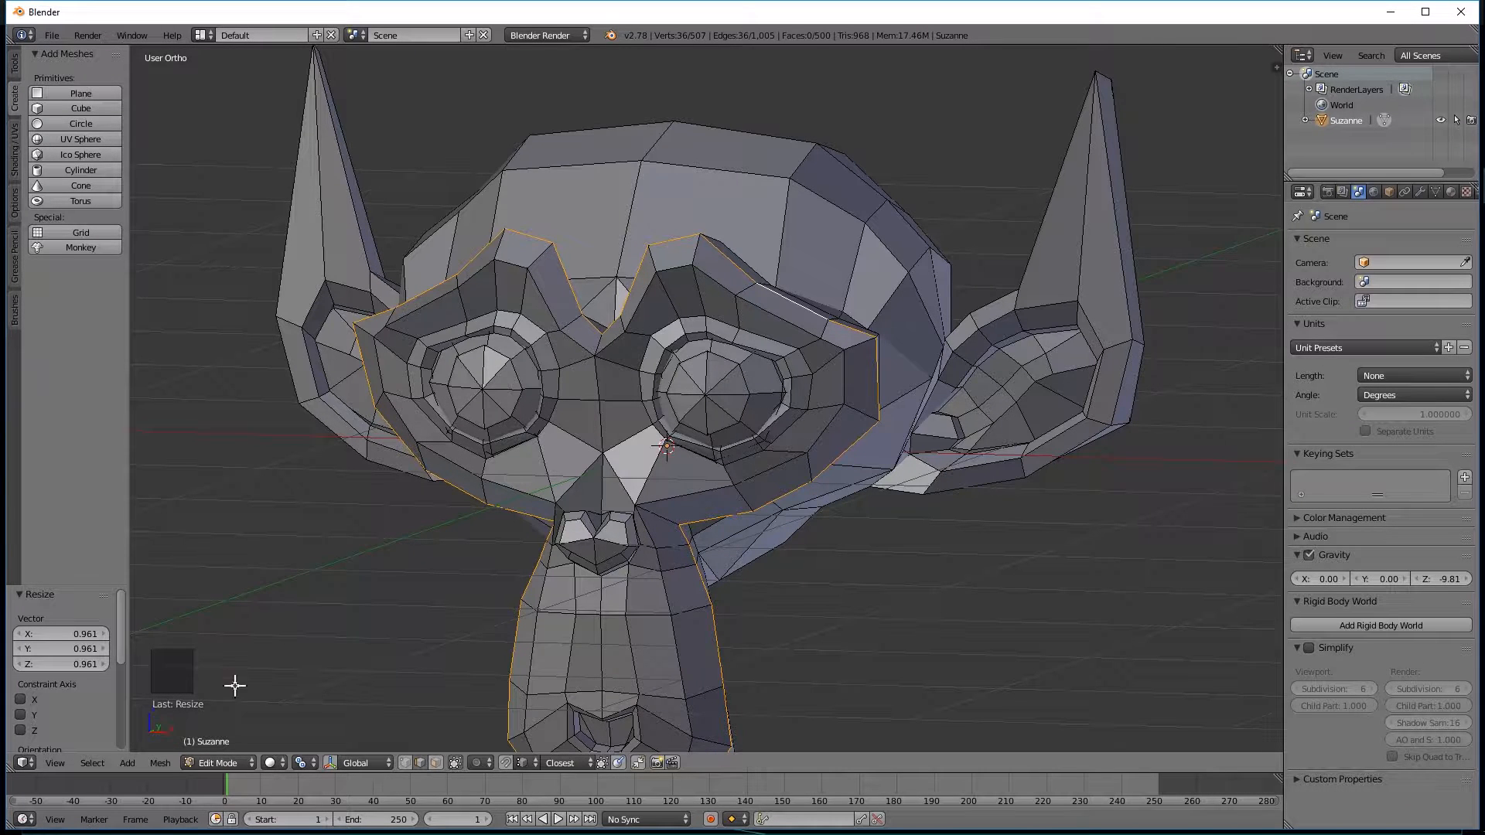
left_click(301, 762)
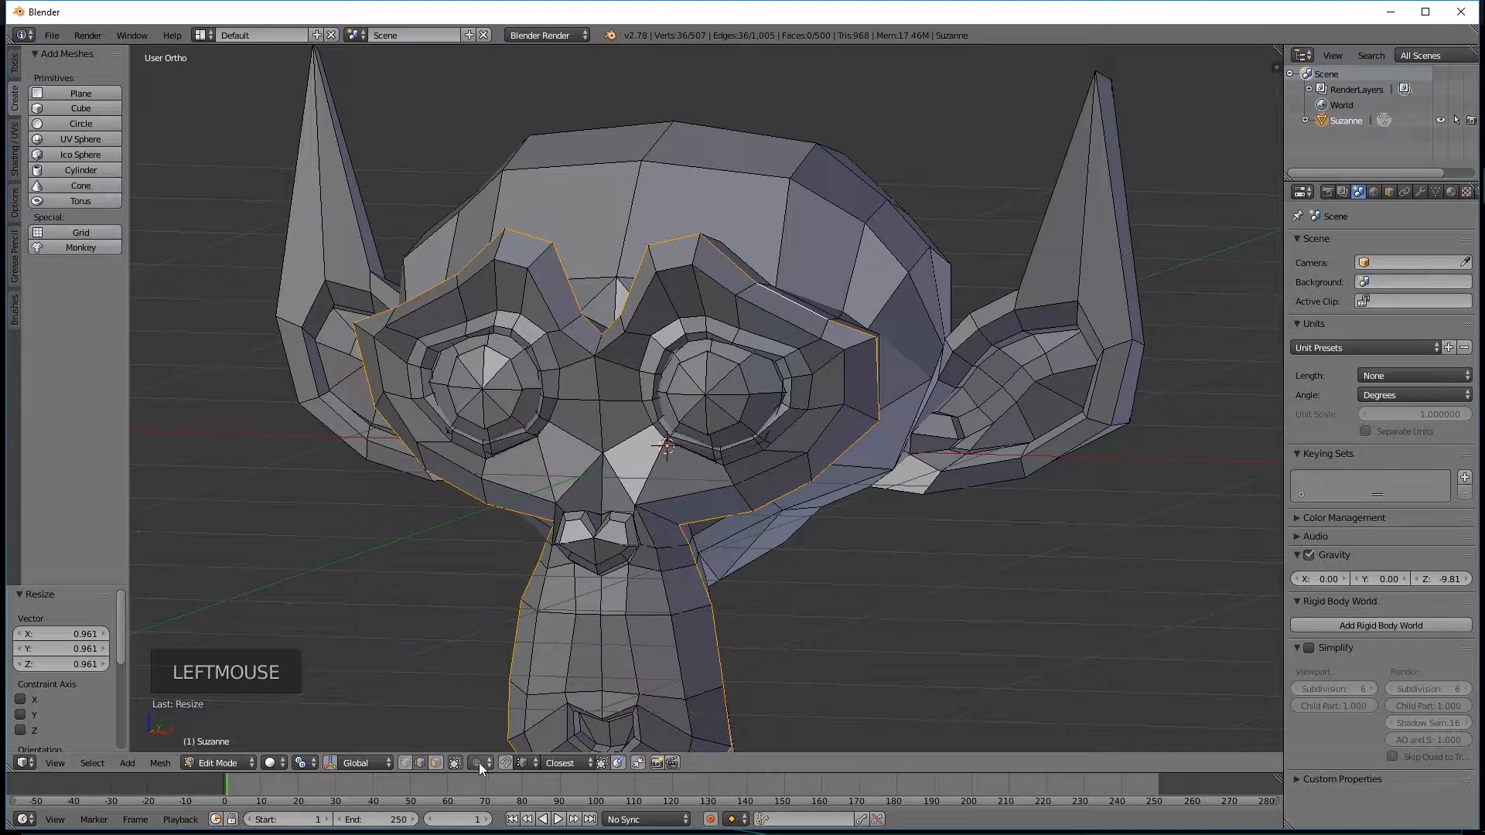
middle_click_drag(639, 441, 647, 458)
scroll(647, 458, "up", 2)
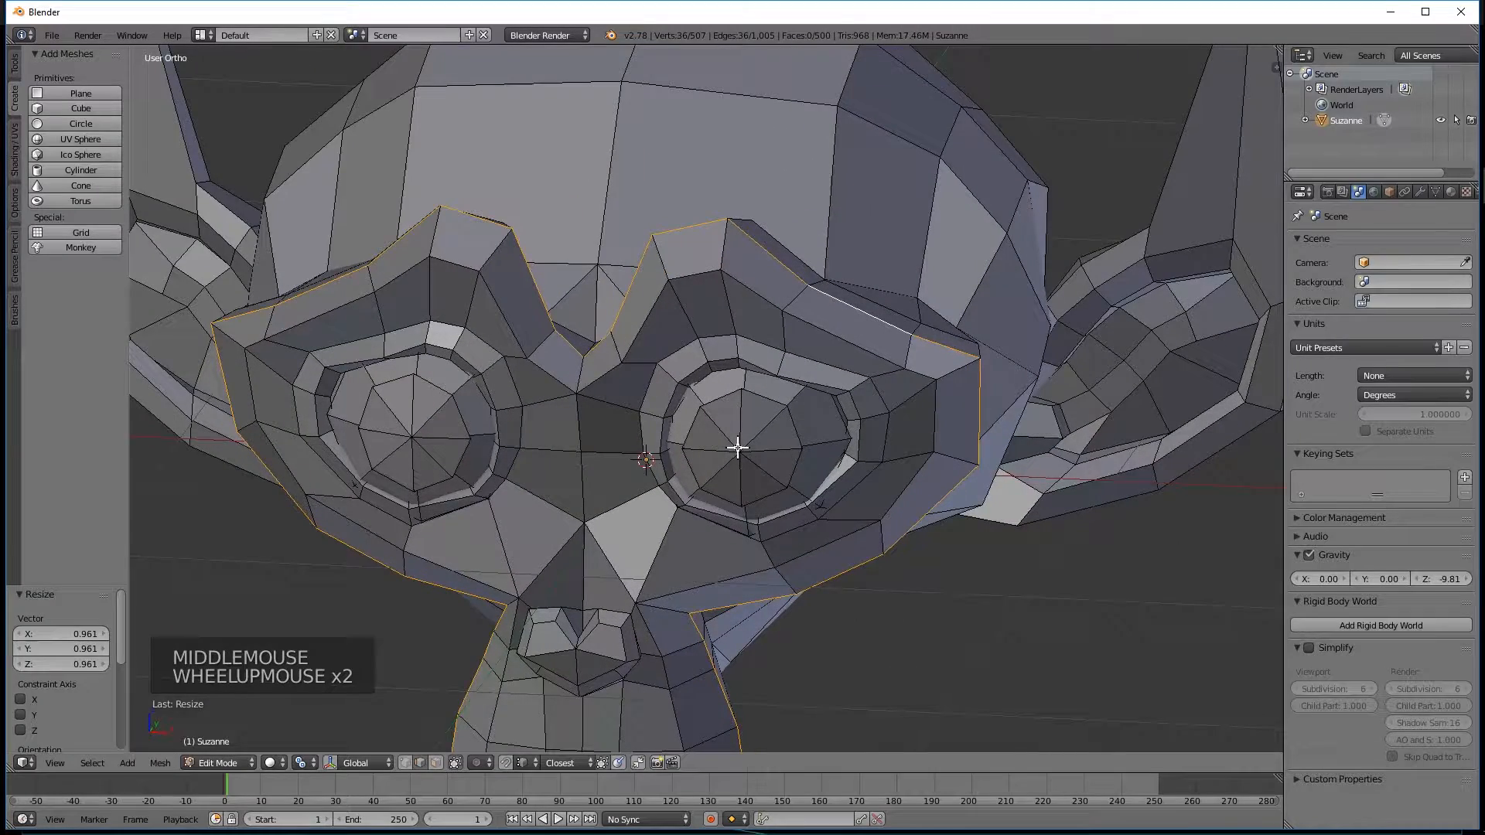
scroll(753, 136, "down", 2)
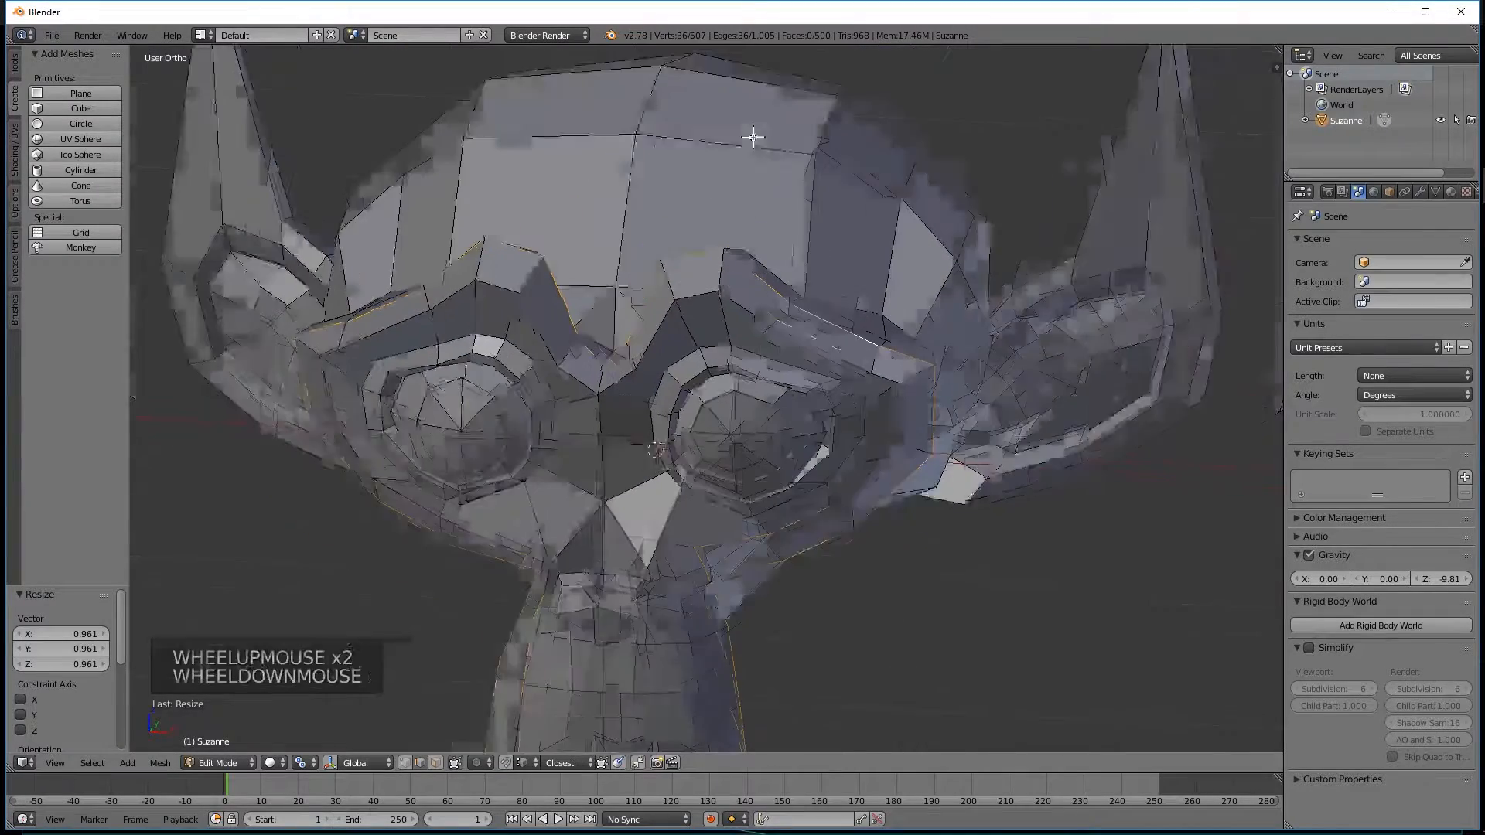
middle_click_drag(742, 225, 697, 308)
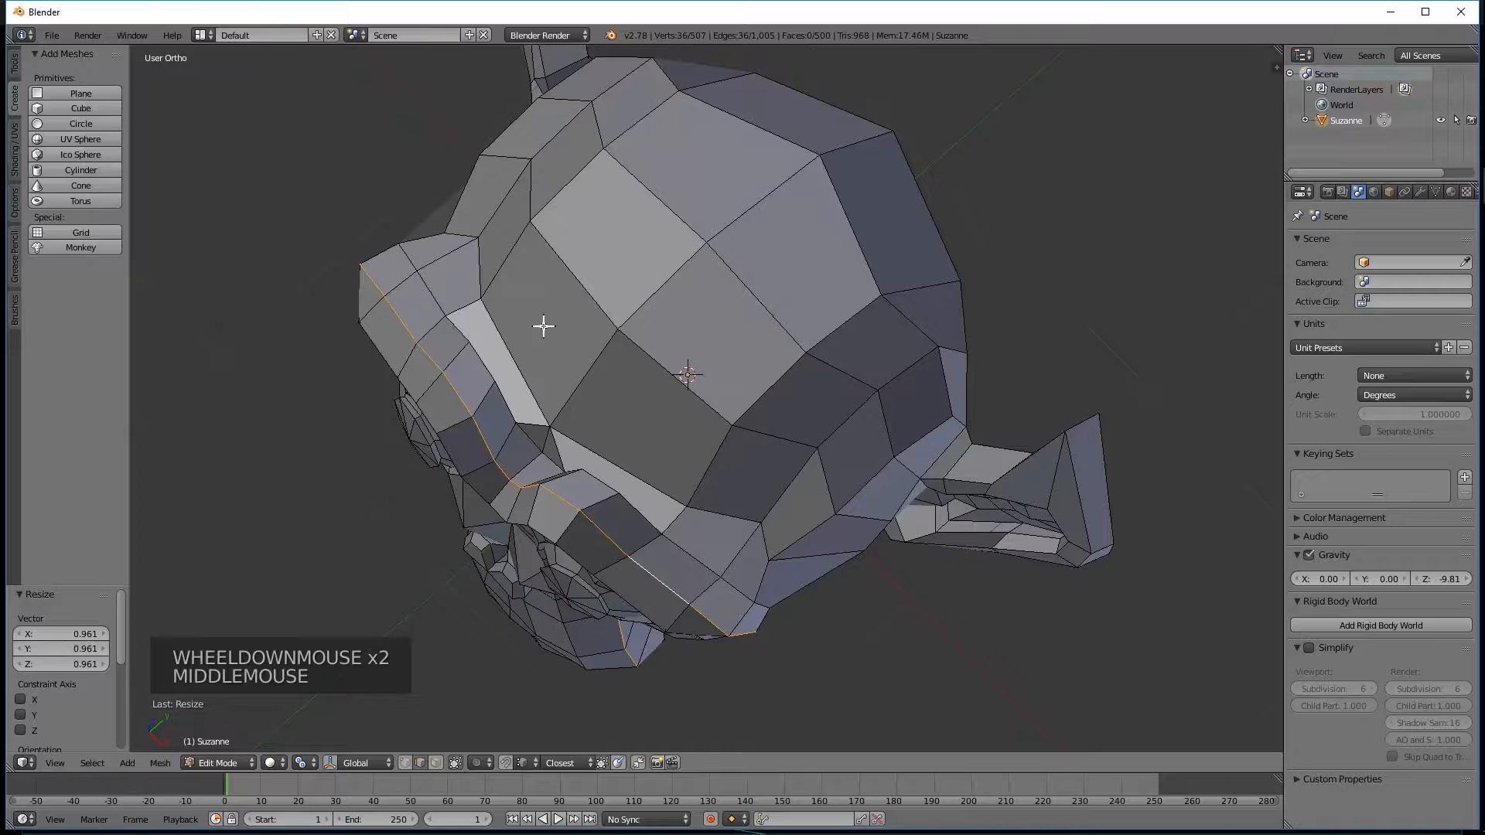
Switch the mesh to face selection mode for the top of the monkey's head.
left_click(435, 763)
middle_click_drag(576, 228, 639, 278)
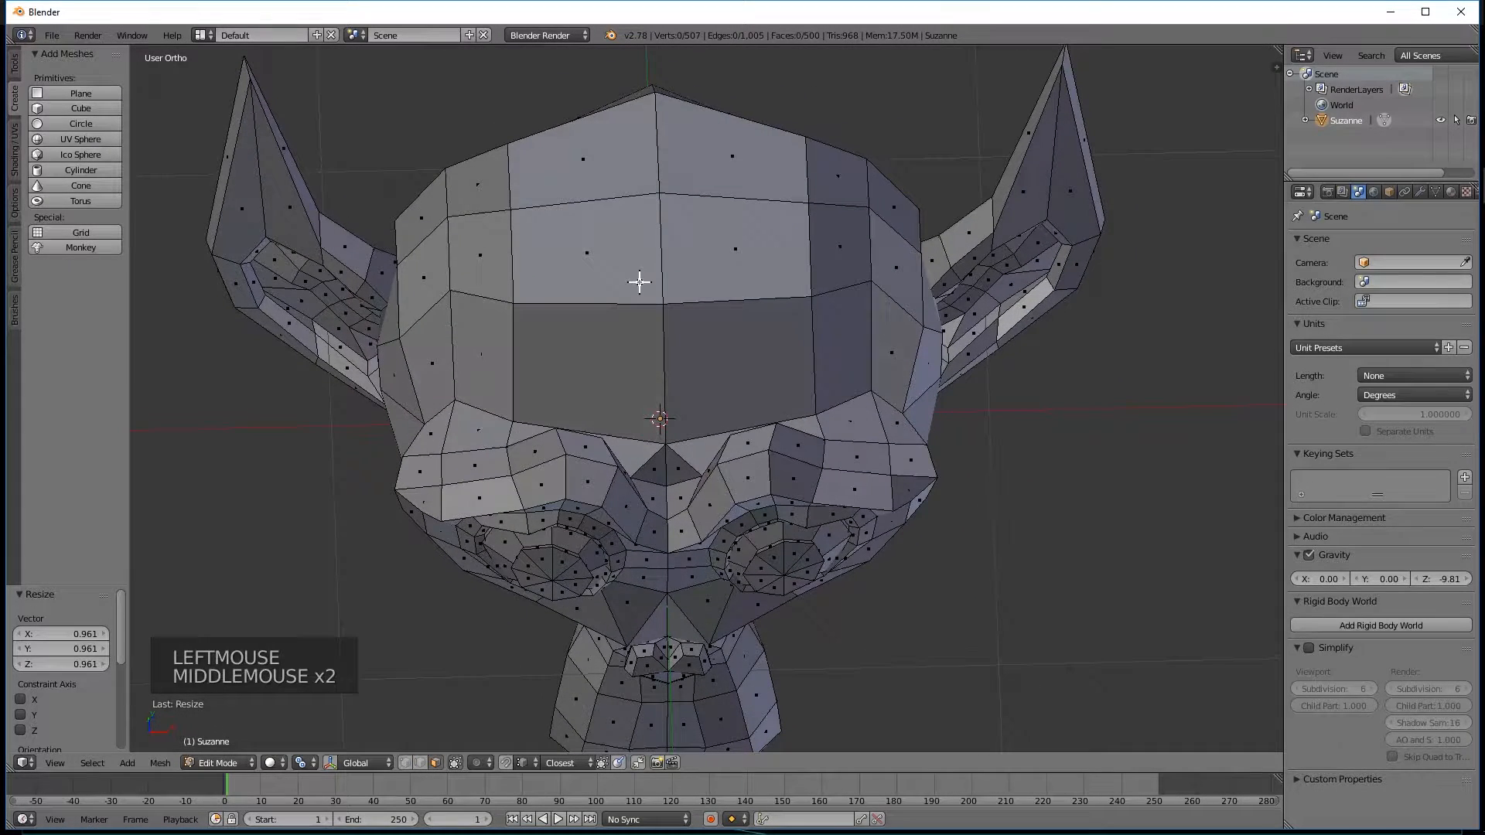
Select the two matching side faces at the top of the monkey's head, one on each side.
right_click(484, 248)
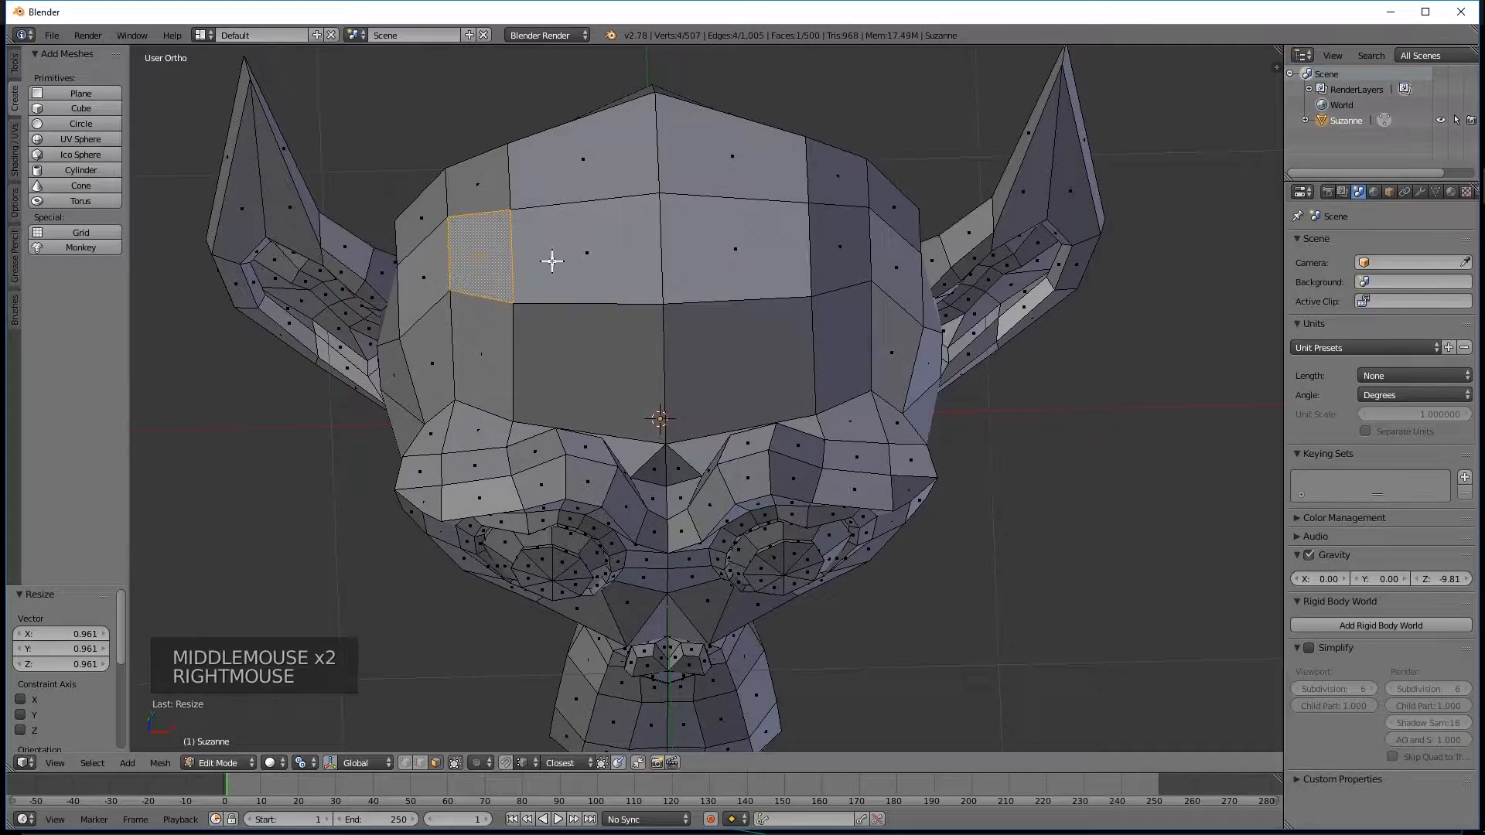
right_click(843, 255, "shift")
middle_click_drag(844, 255, 812, 225)
middle_click_drag(716, 144, 720, 324, "shift")
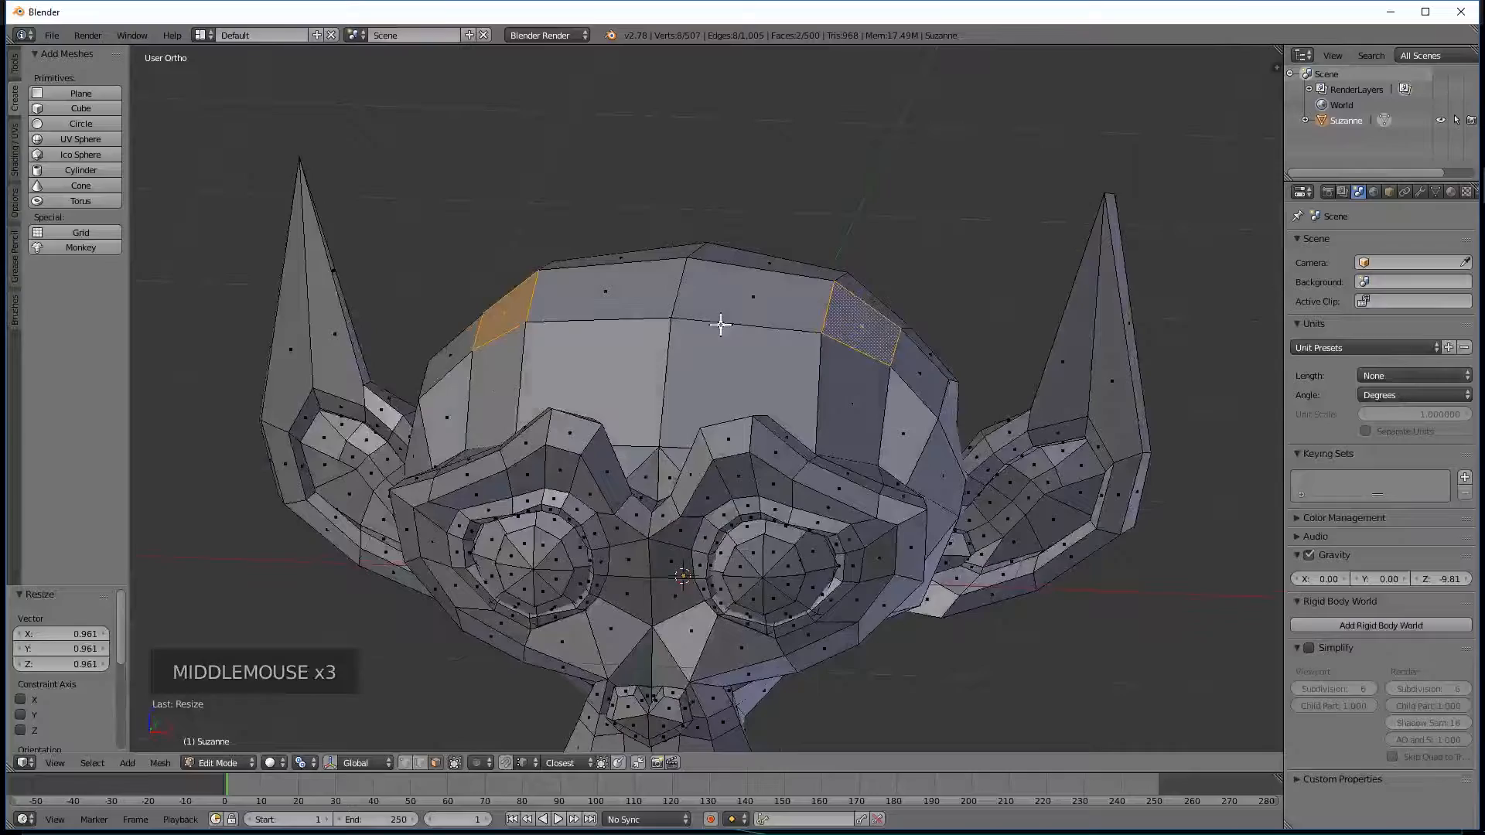
middle_click_drag(723, 262, 631, 291)
middle_click_drag(862, 332, 697, 371)
middle_click_drag(717, 424, 861, 366)
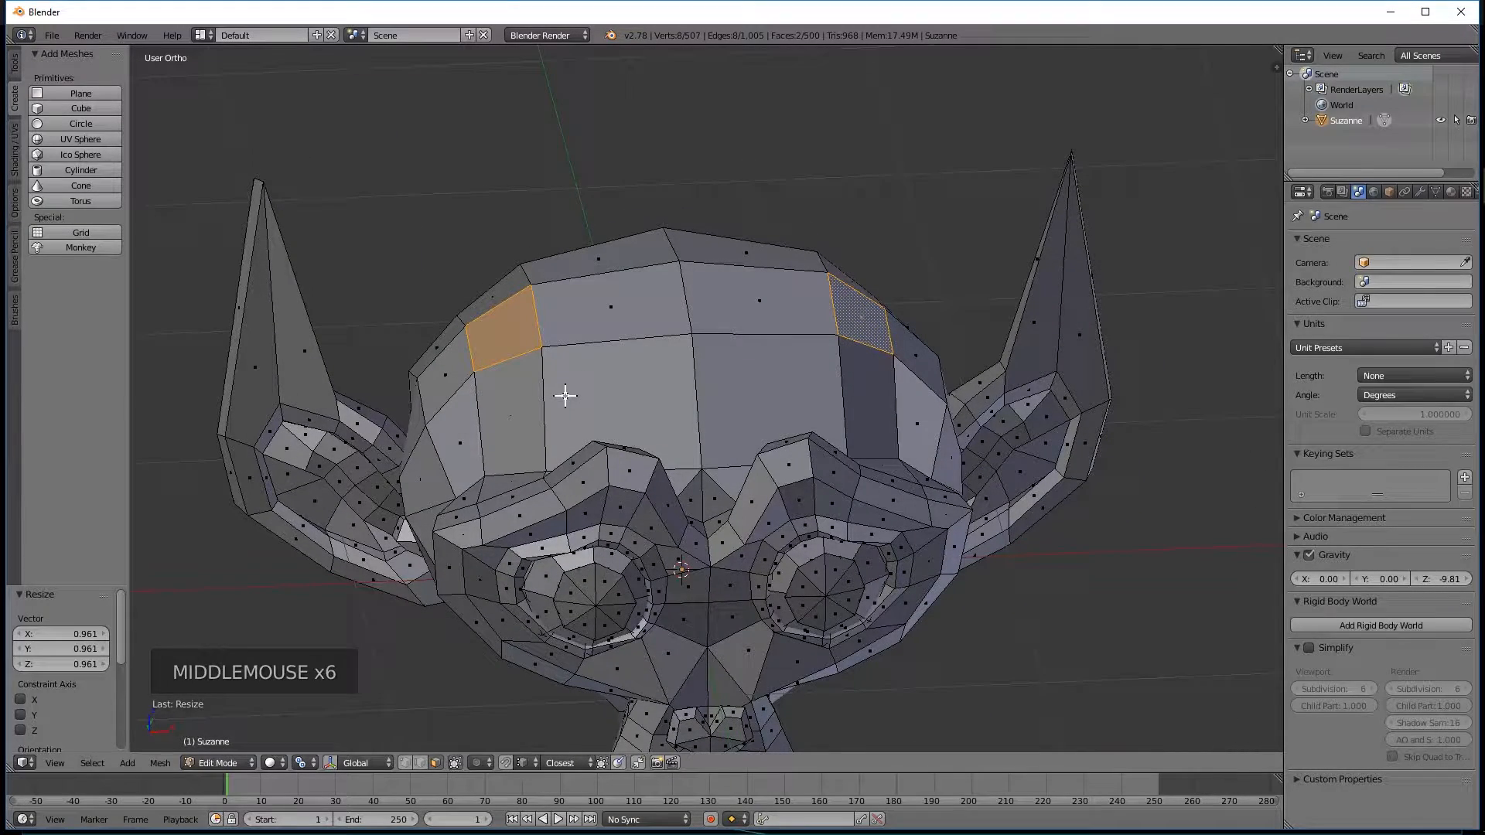
Try extruding the two selected head faces and set the pivot point to Individual Origins.
key("e")
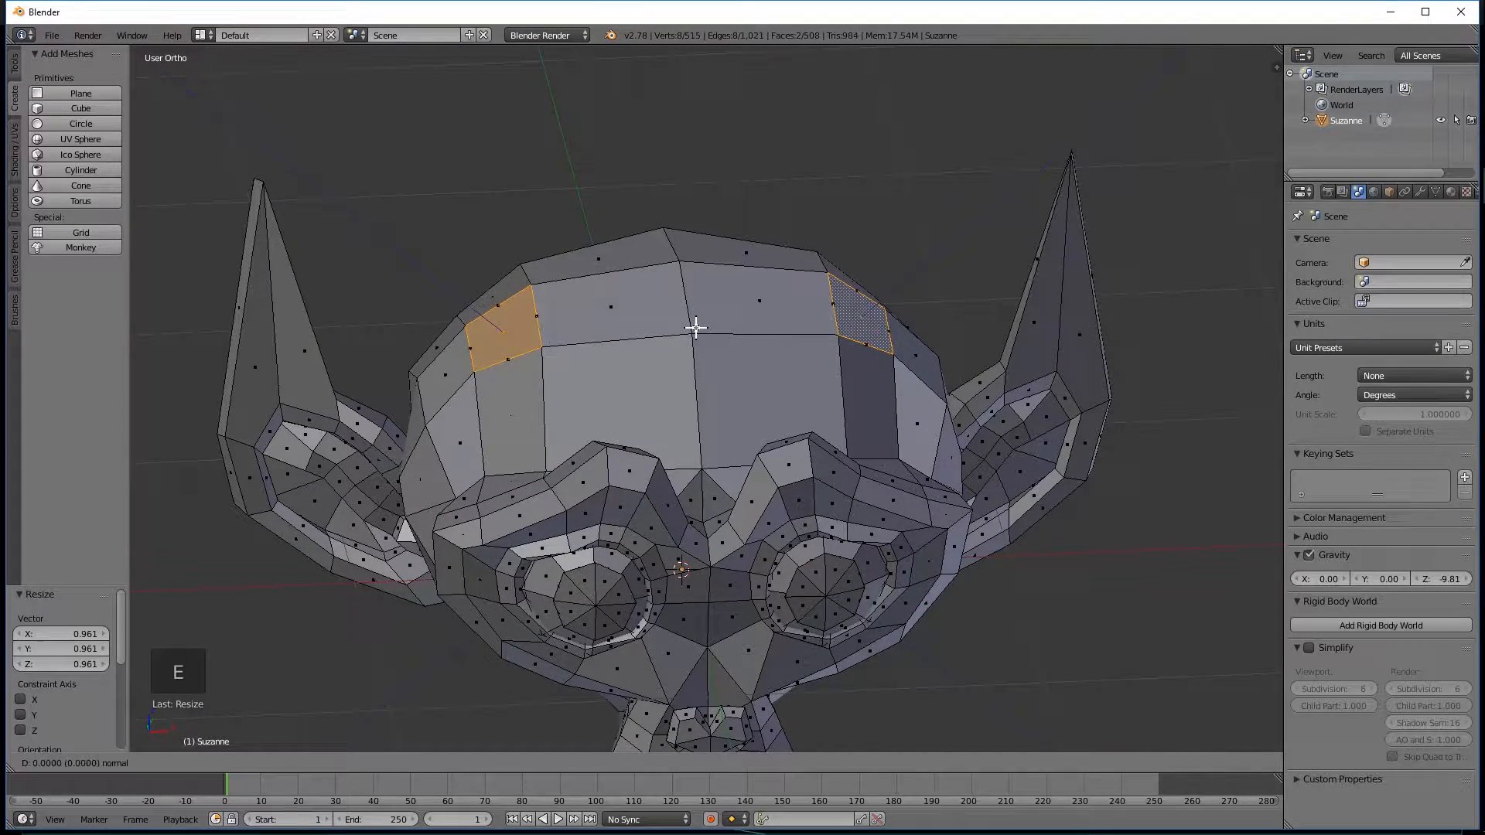
right_click(622, 389)
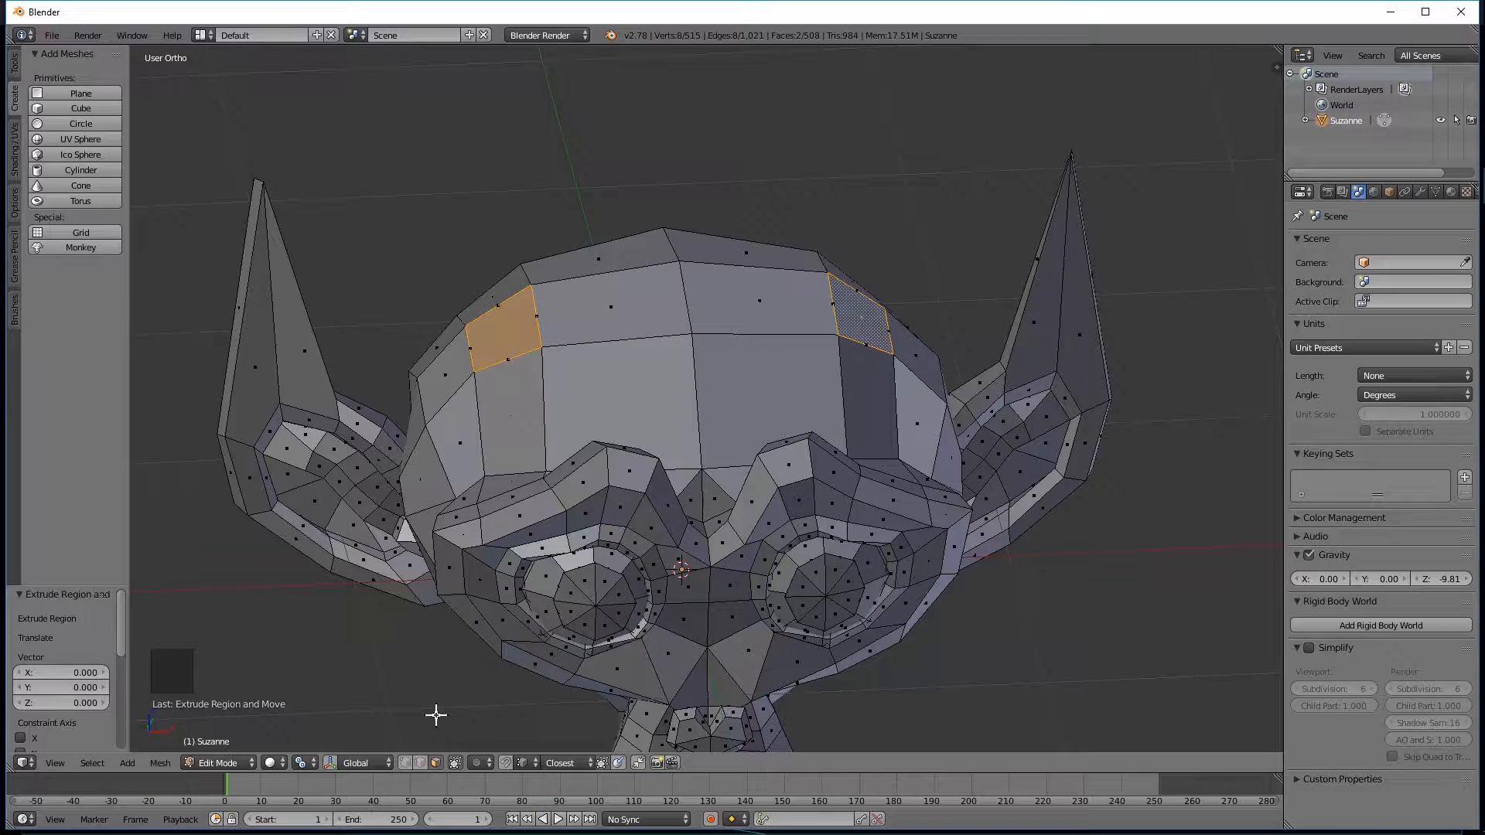
left_click(301, 763)
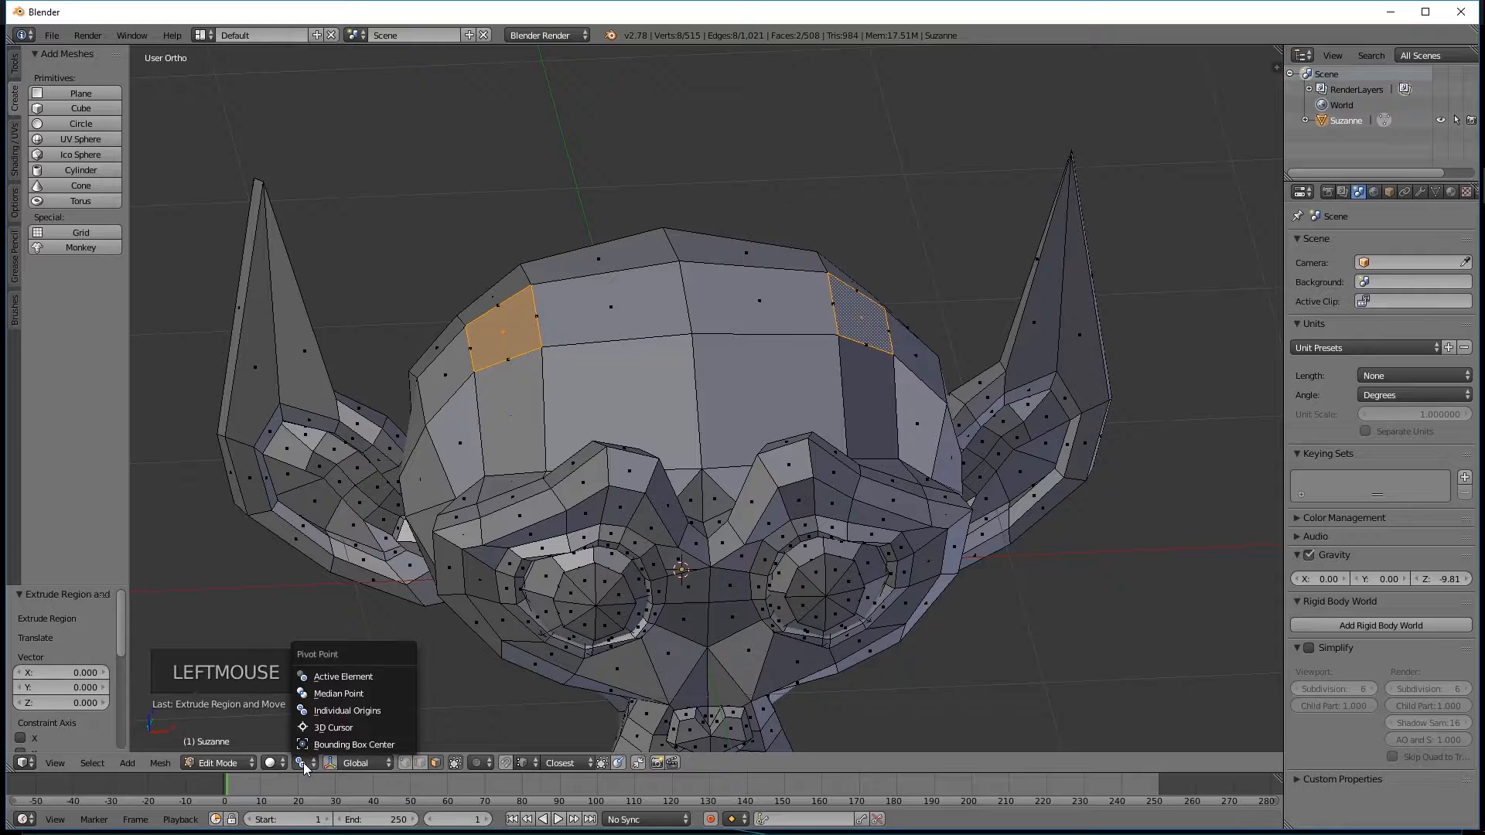
left_click(330, 712)
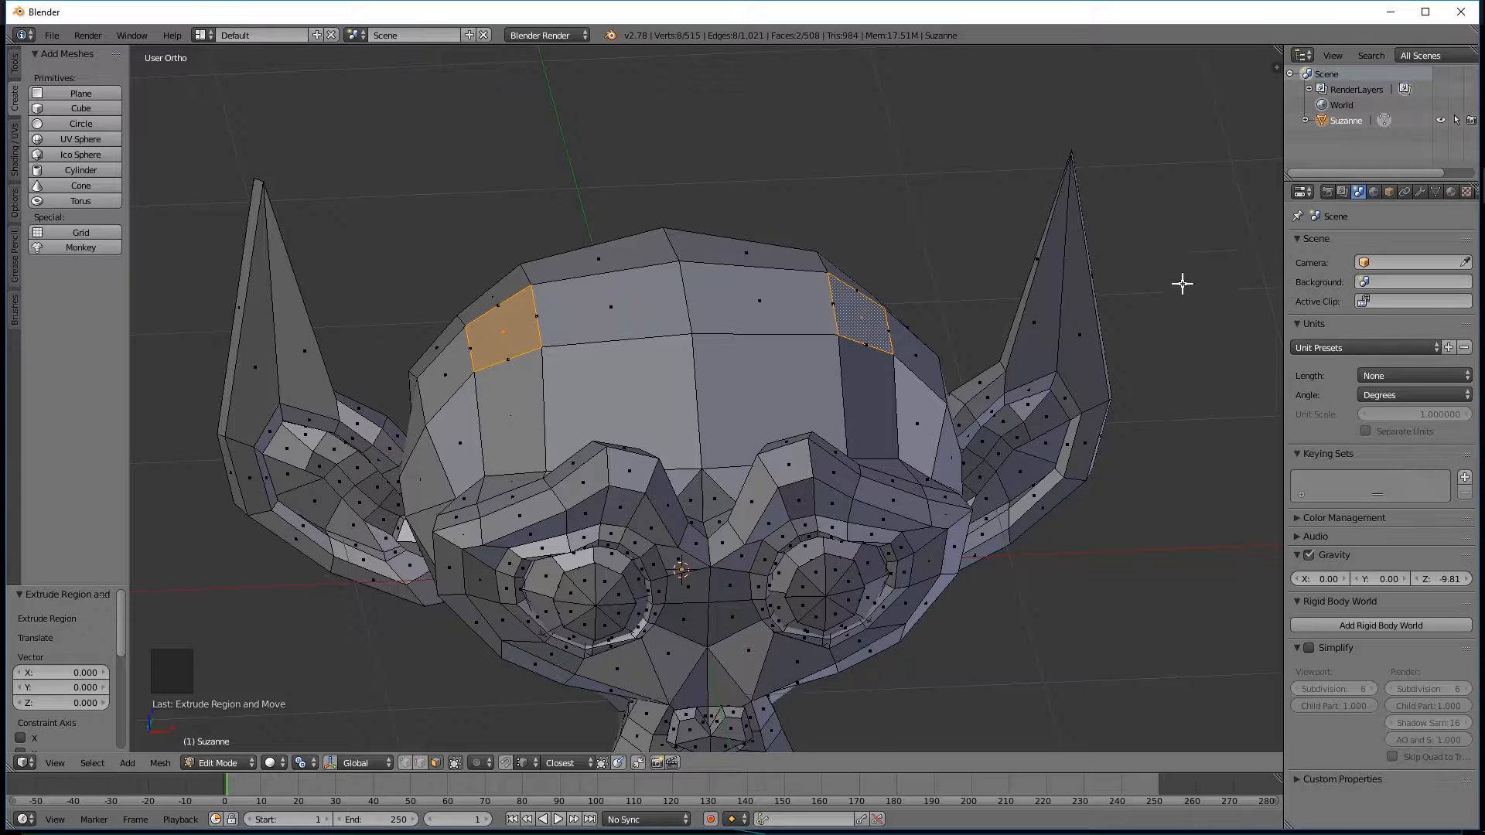
Extrude the two head faces in place and scale each one down around its own centre.
middle_click_drag(826, 318, 805, 315)
middle_click(805, 315)
key("e")
key("e")
key("e")
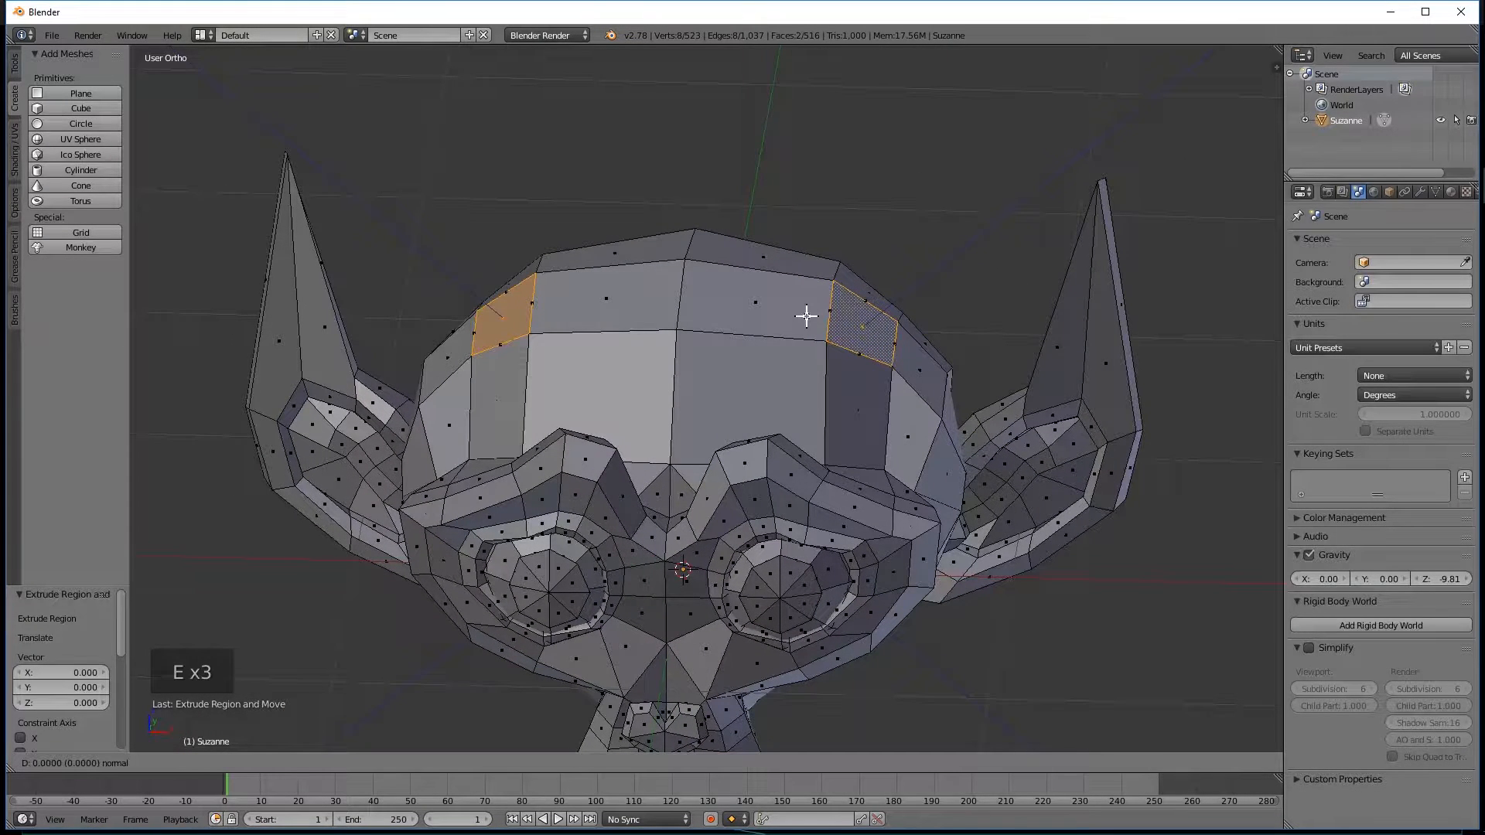
key("s")
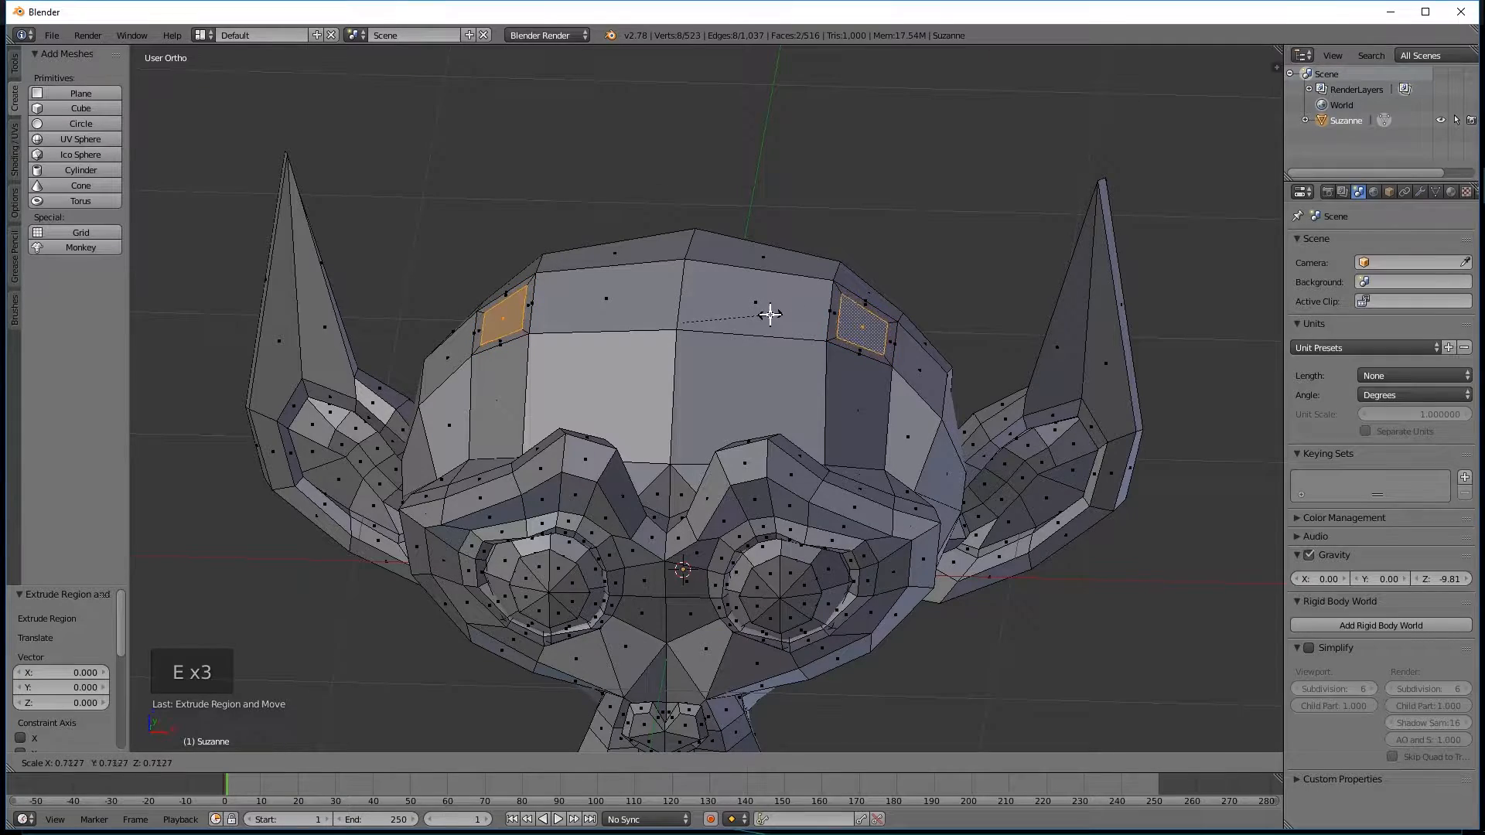
left_click(758, 315)
Undo the test extrusions on the two head faces.
middle_click_drag(759, 315, 778, 373)
key("ctrl+z")
key("ctrl+z")
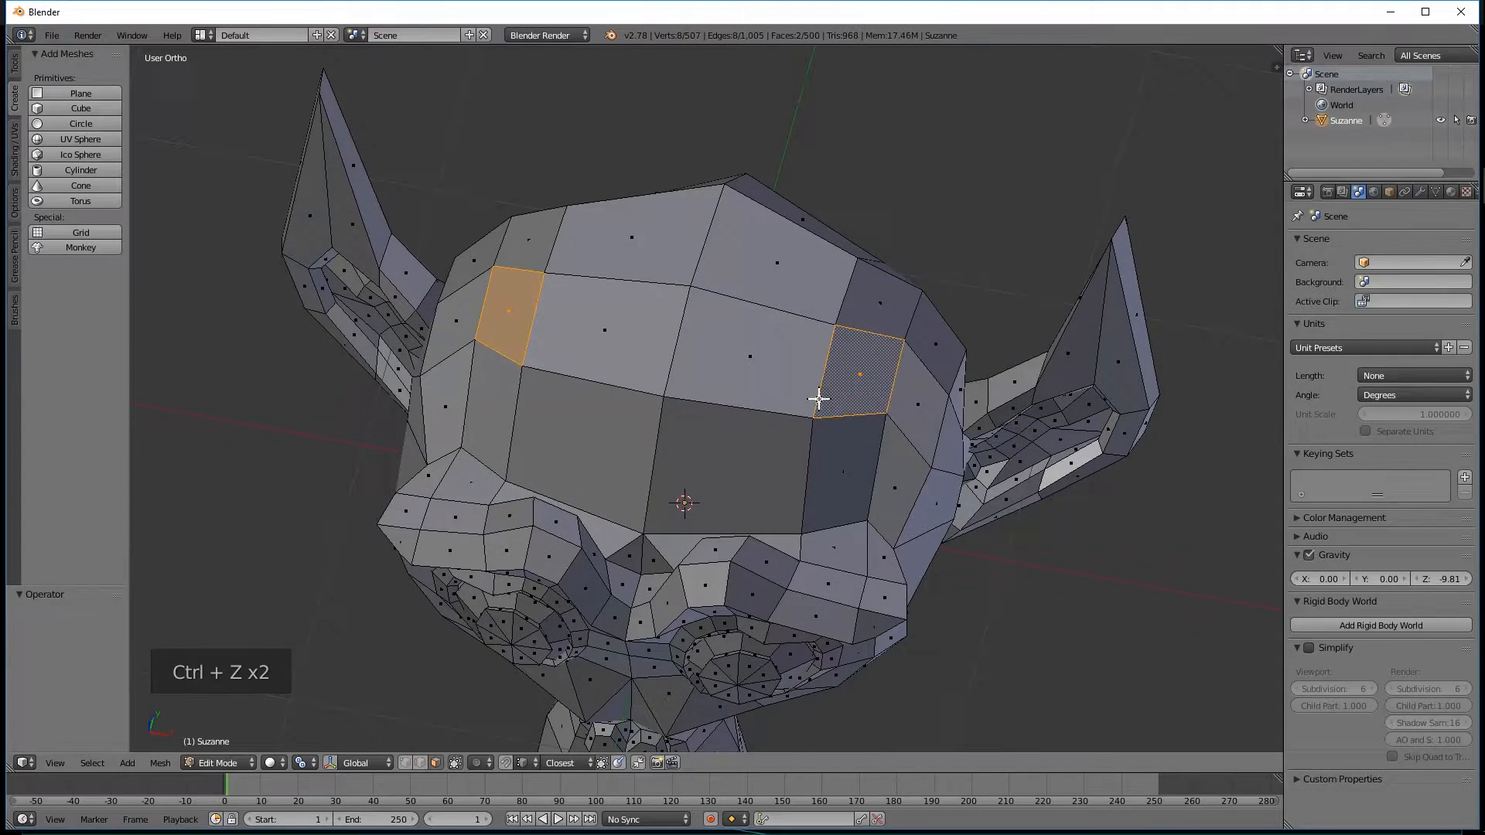
middle_click_drag(897, 309, 735, 309)
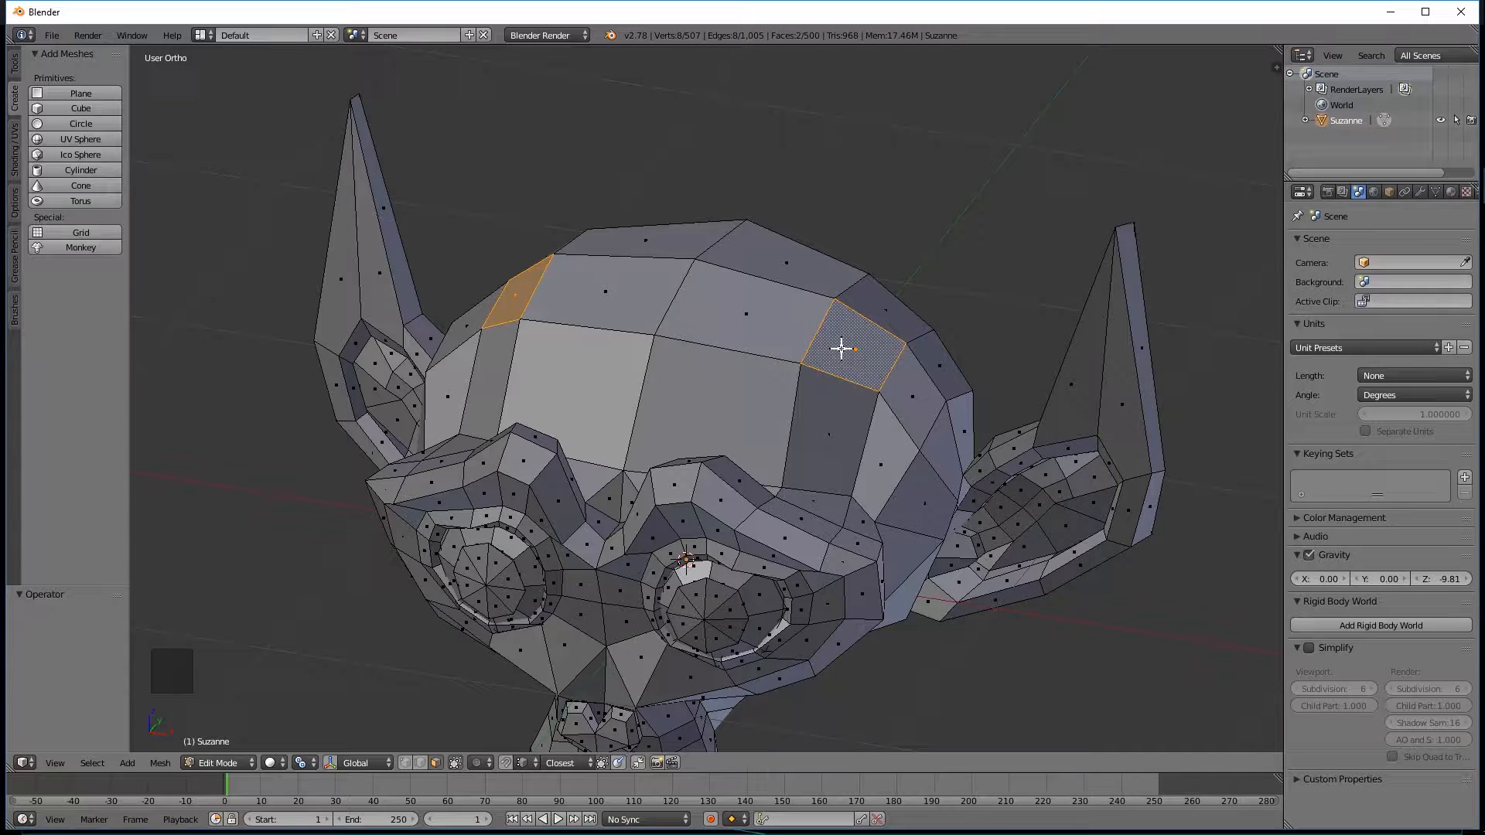
key("e")
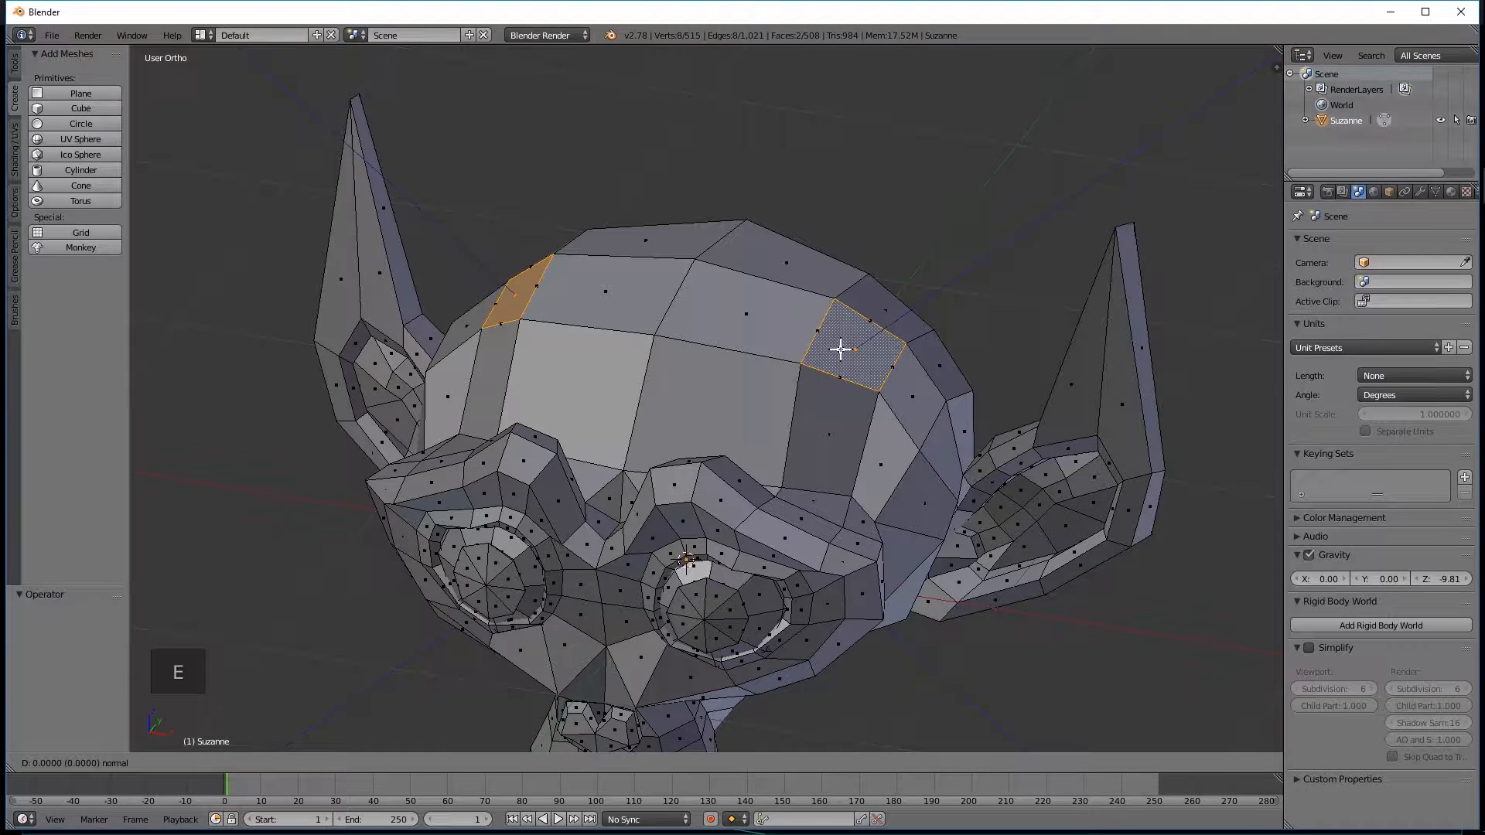
right_click(840, 349)
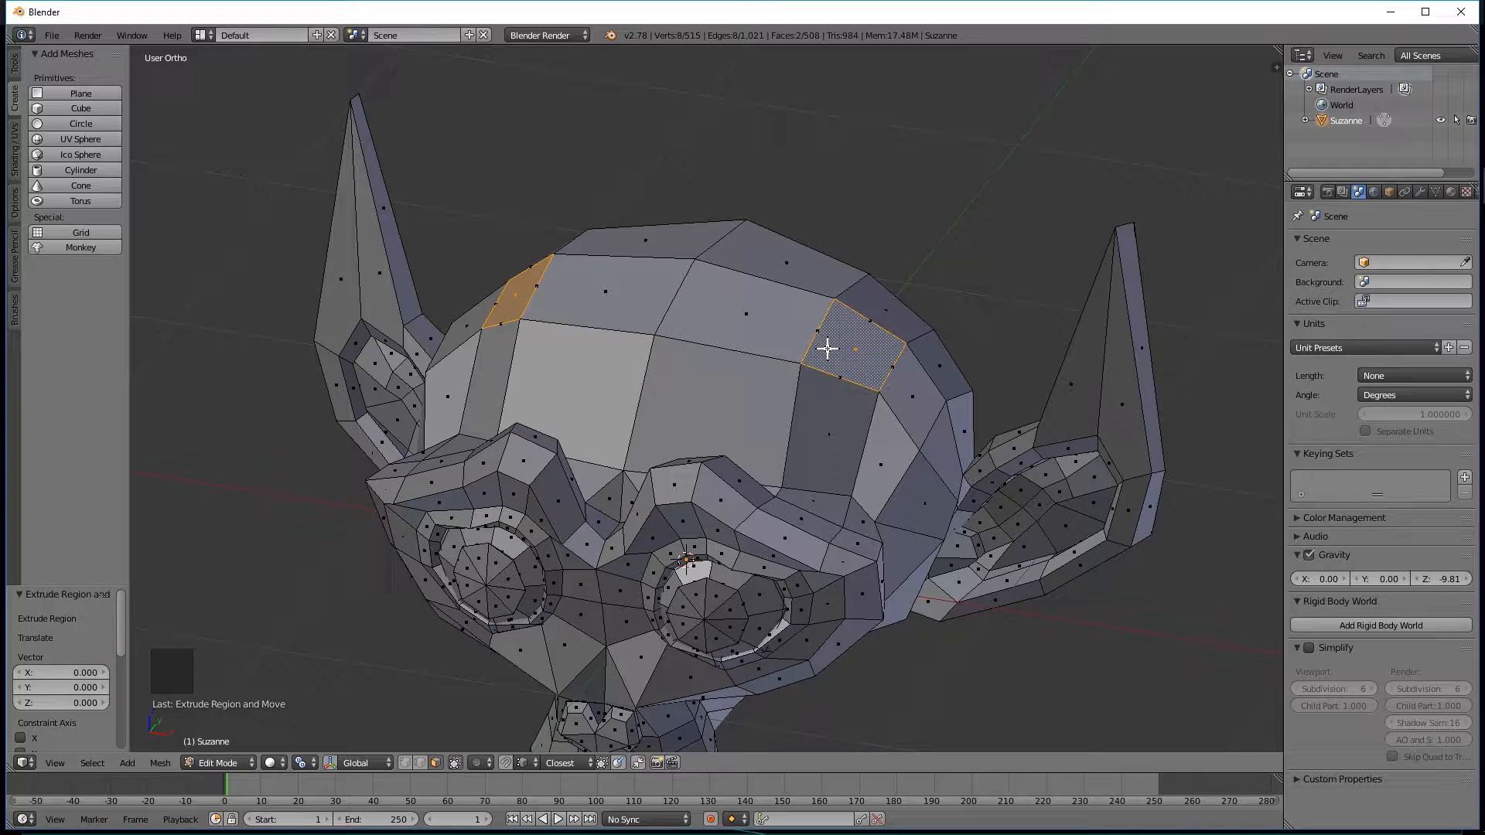
key("ctrl+z")
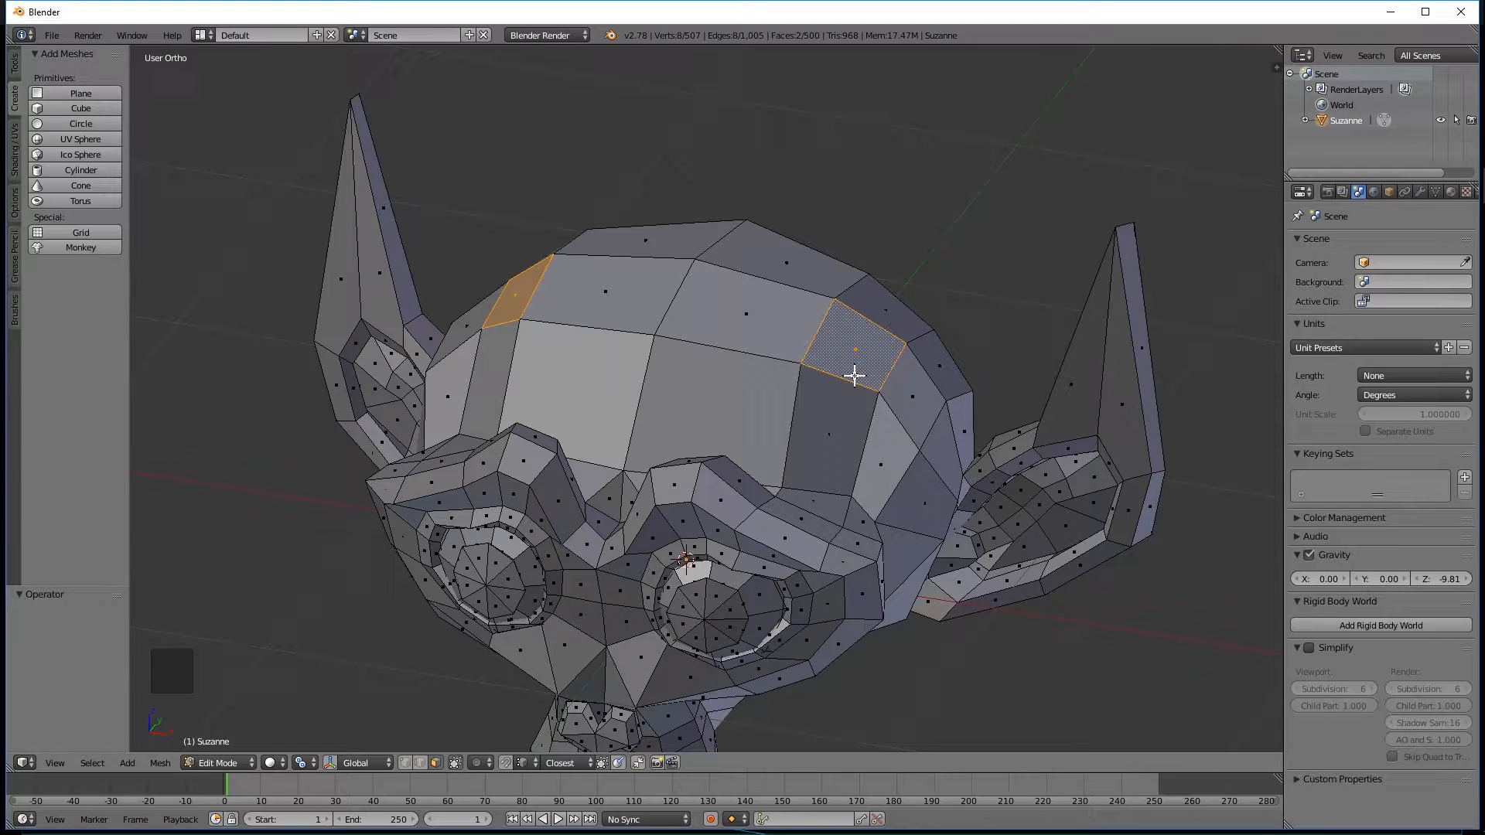
Extrude the two selected head faces in place and scale the new faces uniformly to about 0.561.
key("e")
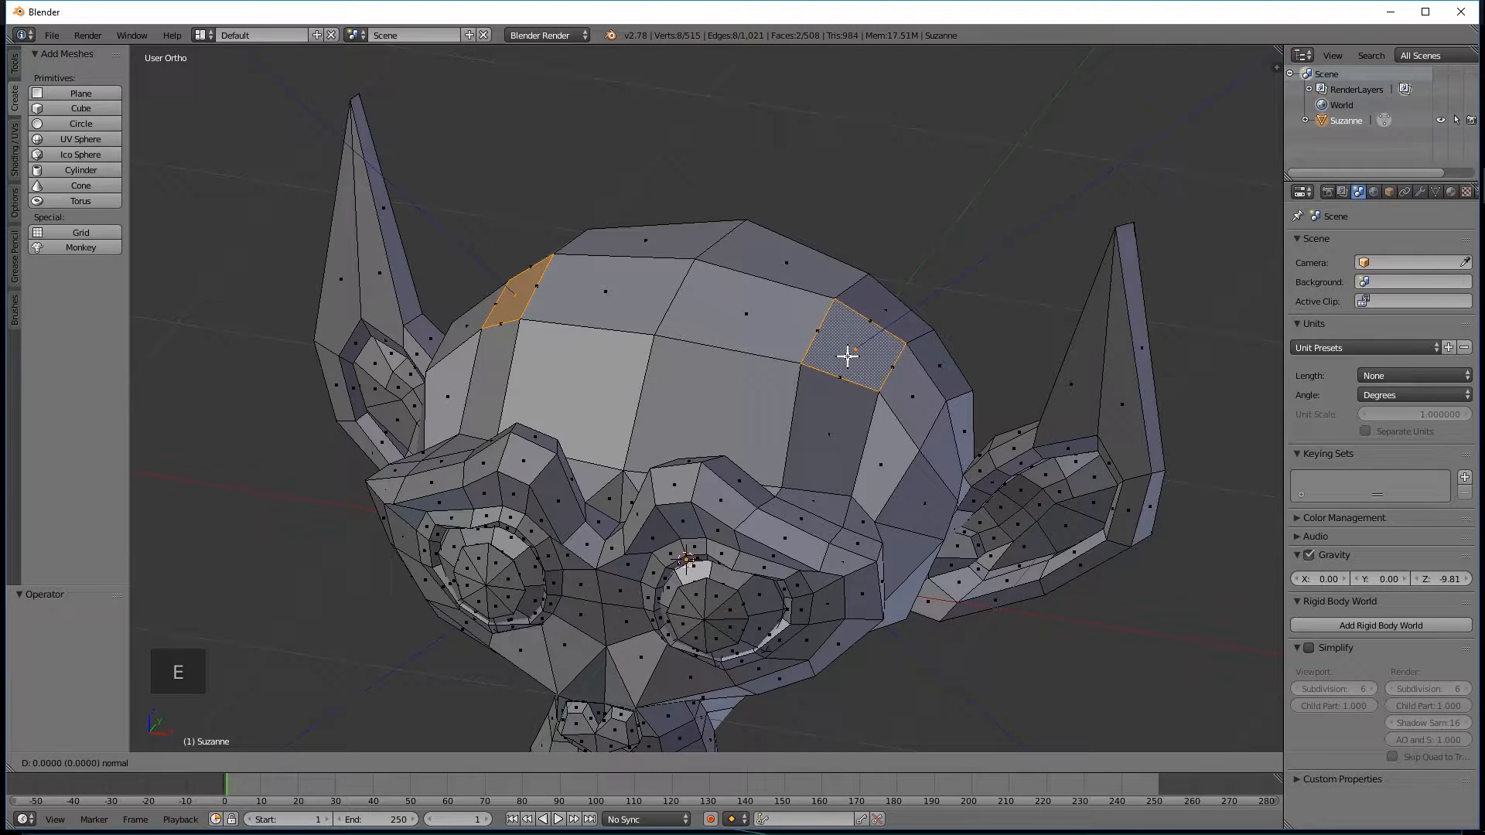
key("s")
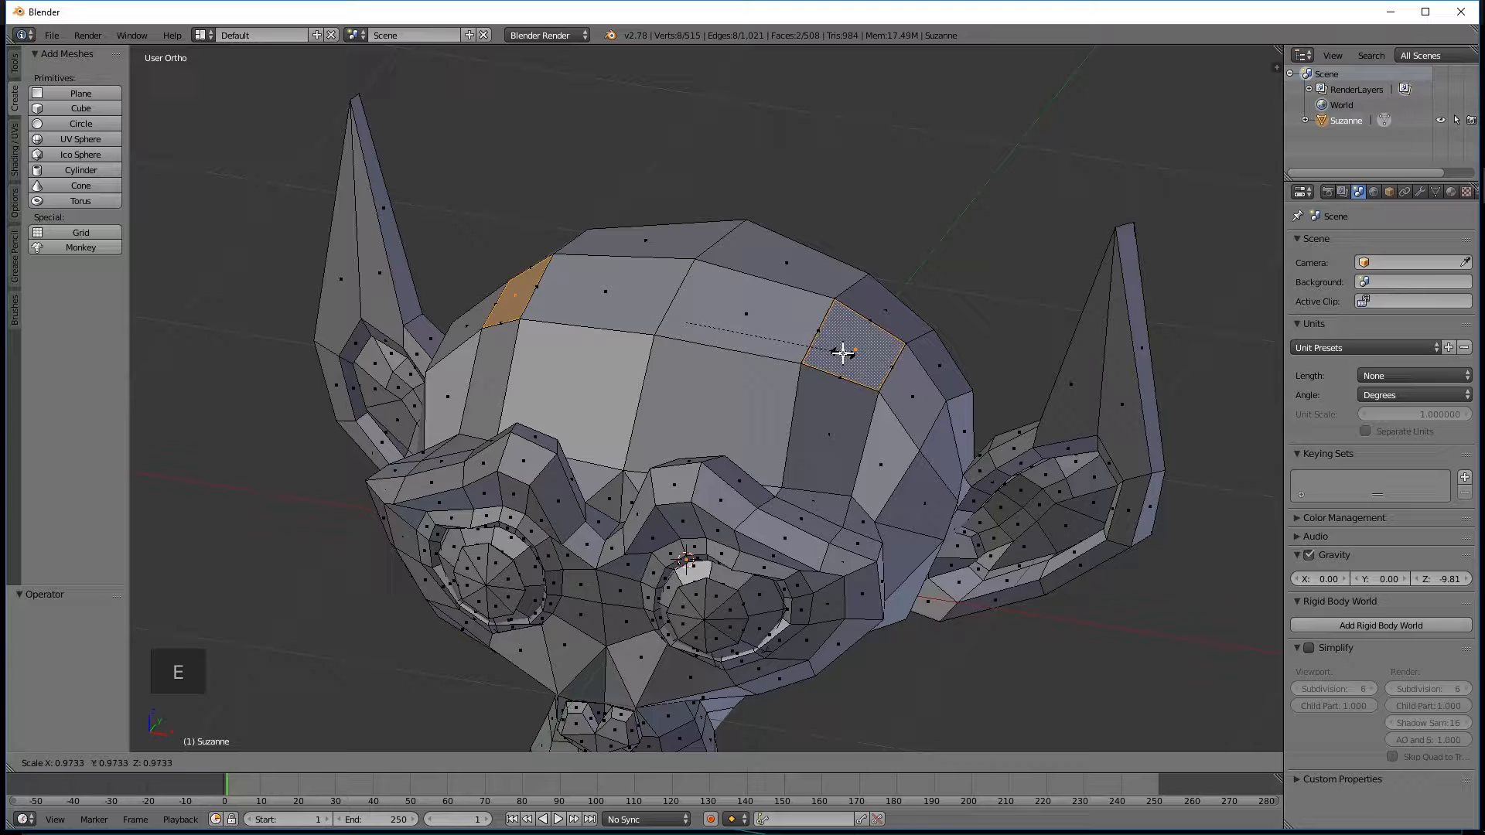
left_click(777, 325)
middle_click_drag(779, 356, 843, 346)
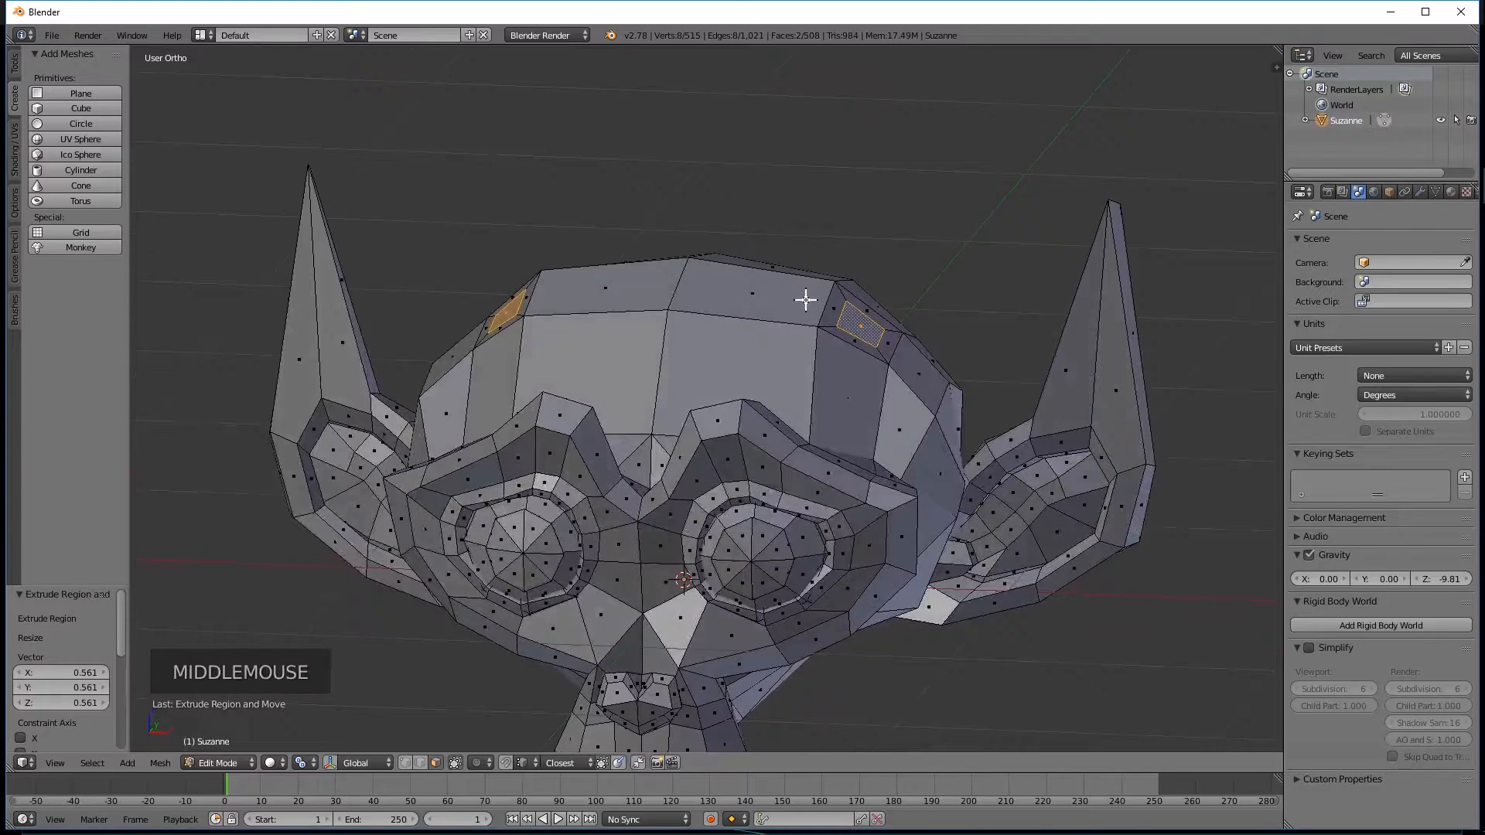
Extrude the two inset faces outward along their normals by about 1.02 to form long square horns.
key("e")
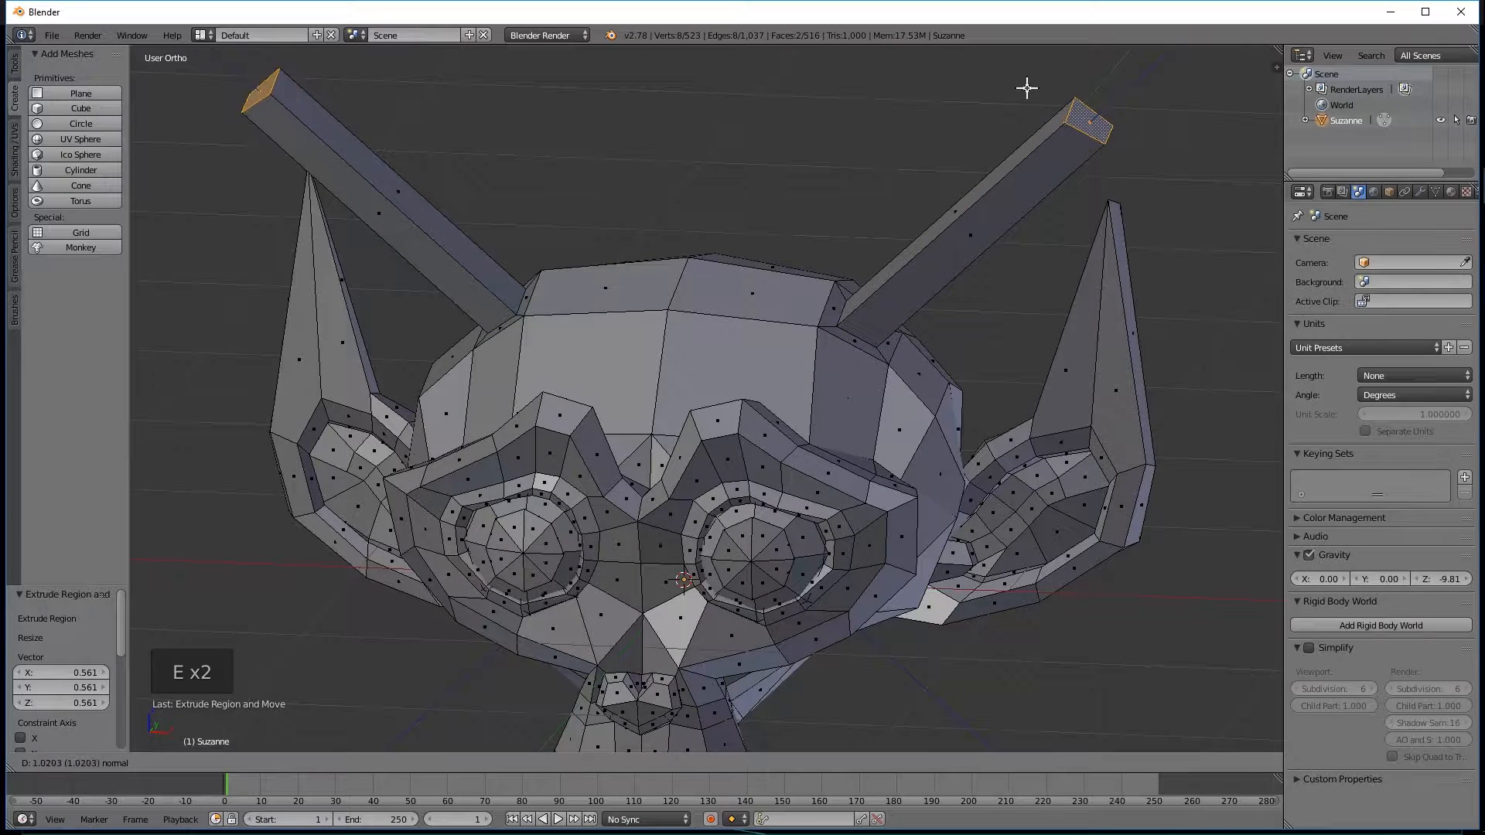
left_click(1005, 116)
middle_click_drag(985, 142, 994, 341)
scroll(931, 281, "down", 3)
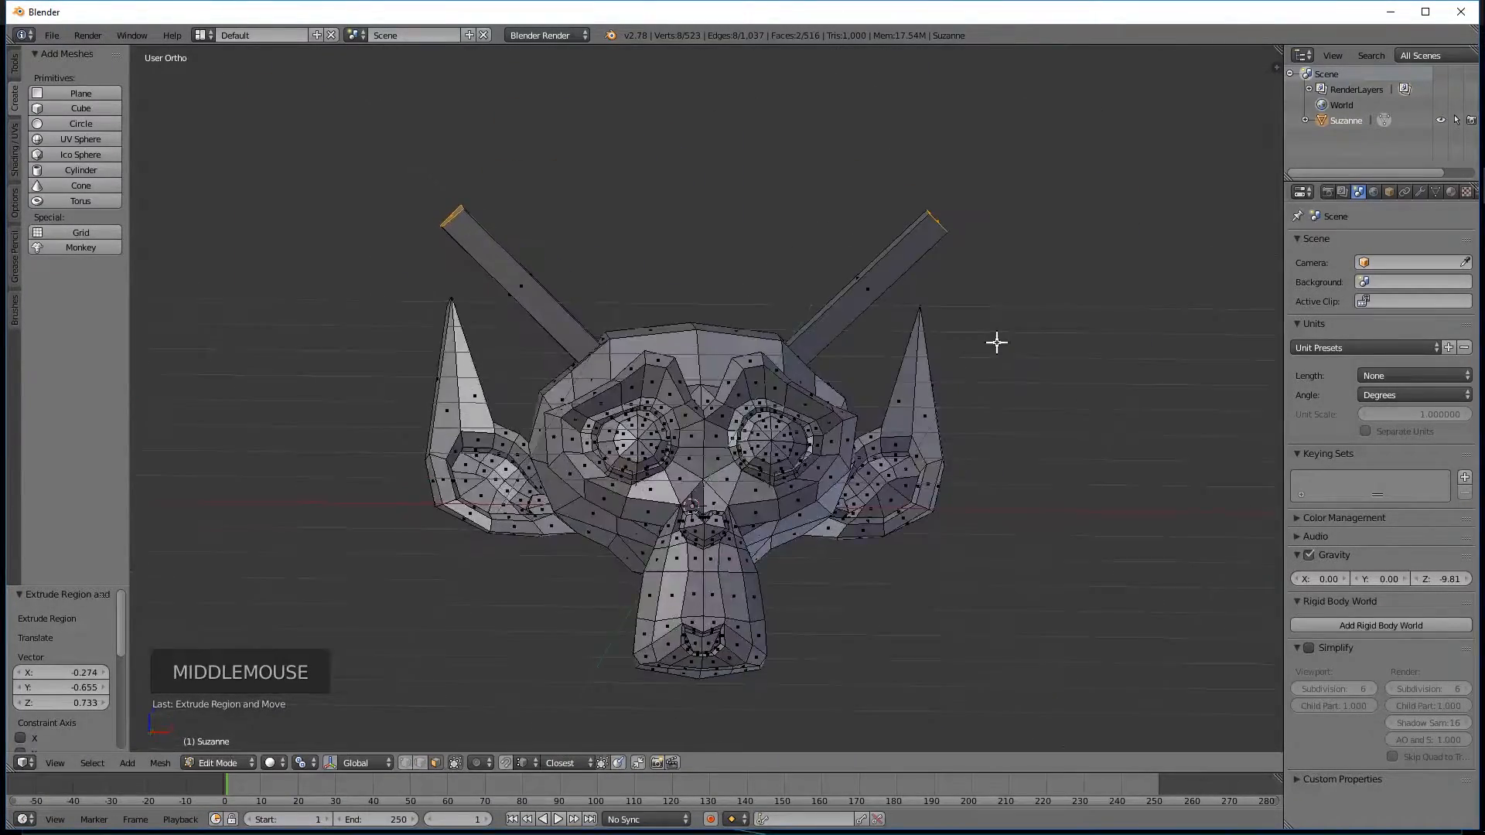
Cycle the mesh selection through edge, vertex and face modes with the right-hand horn in view, ending in face selection.
middle_click_drag(774, 238, 728, 292, "shift")
scroll(706, 338, "up", 3)
middle_click_drag(777, 349, 680, 358)
middle_click_drag(639, 305, 696, 318)
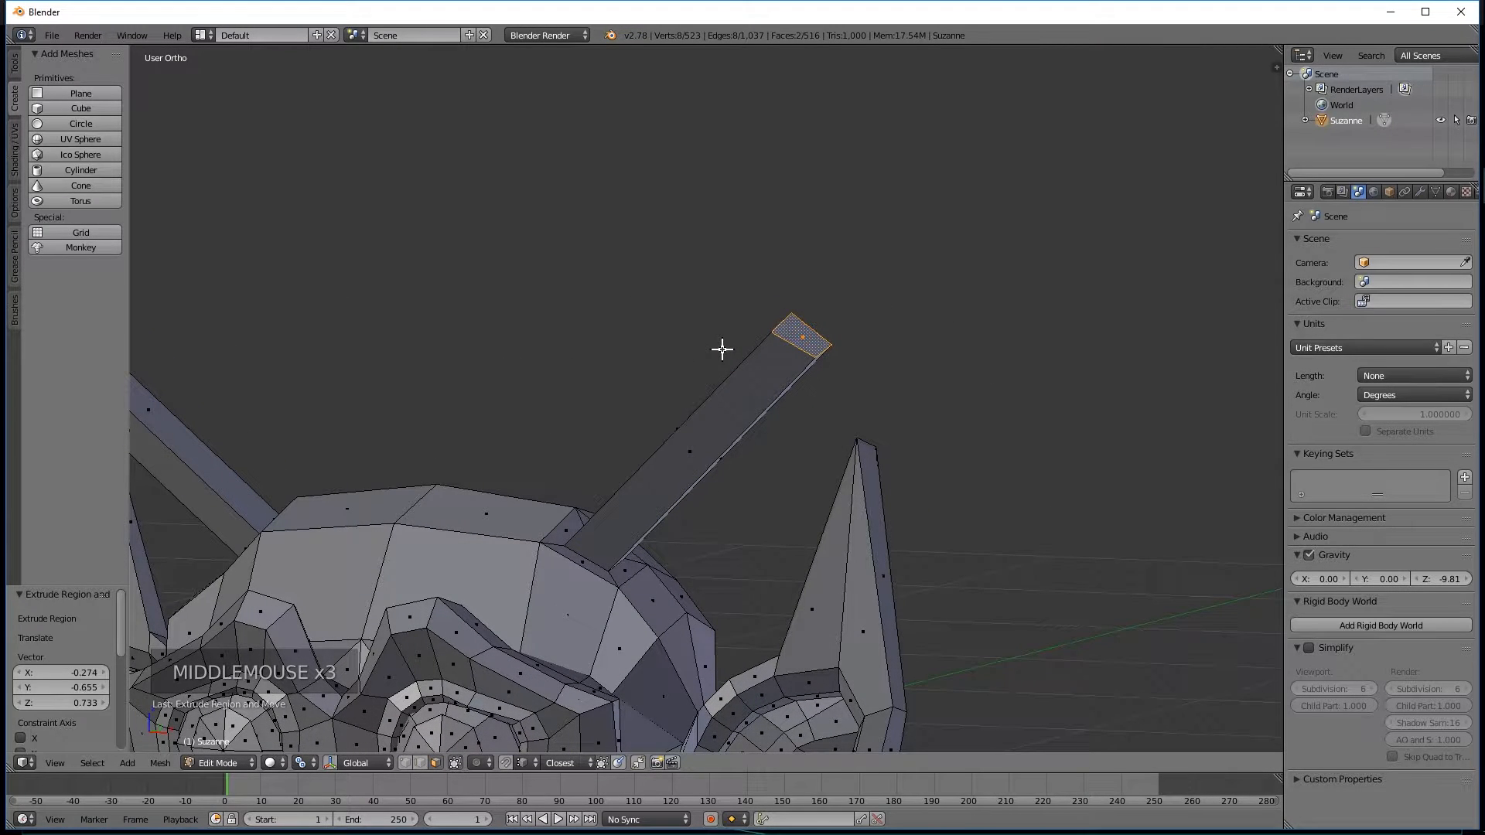
left_click(419, 764)
left_click(416, 763)
left_click(418, 763)
left_click(418, 761)
left_click(406, 761)
left_click(421, 762)
left_click(436, 764)
left_click(436, 763)
left_click(403, 761)
left_click(417, 761)
left_click(435, 764)
middle_click_drag(503, 391, 523, 400)
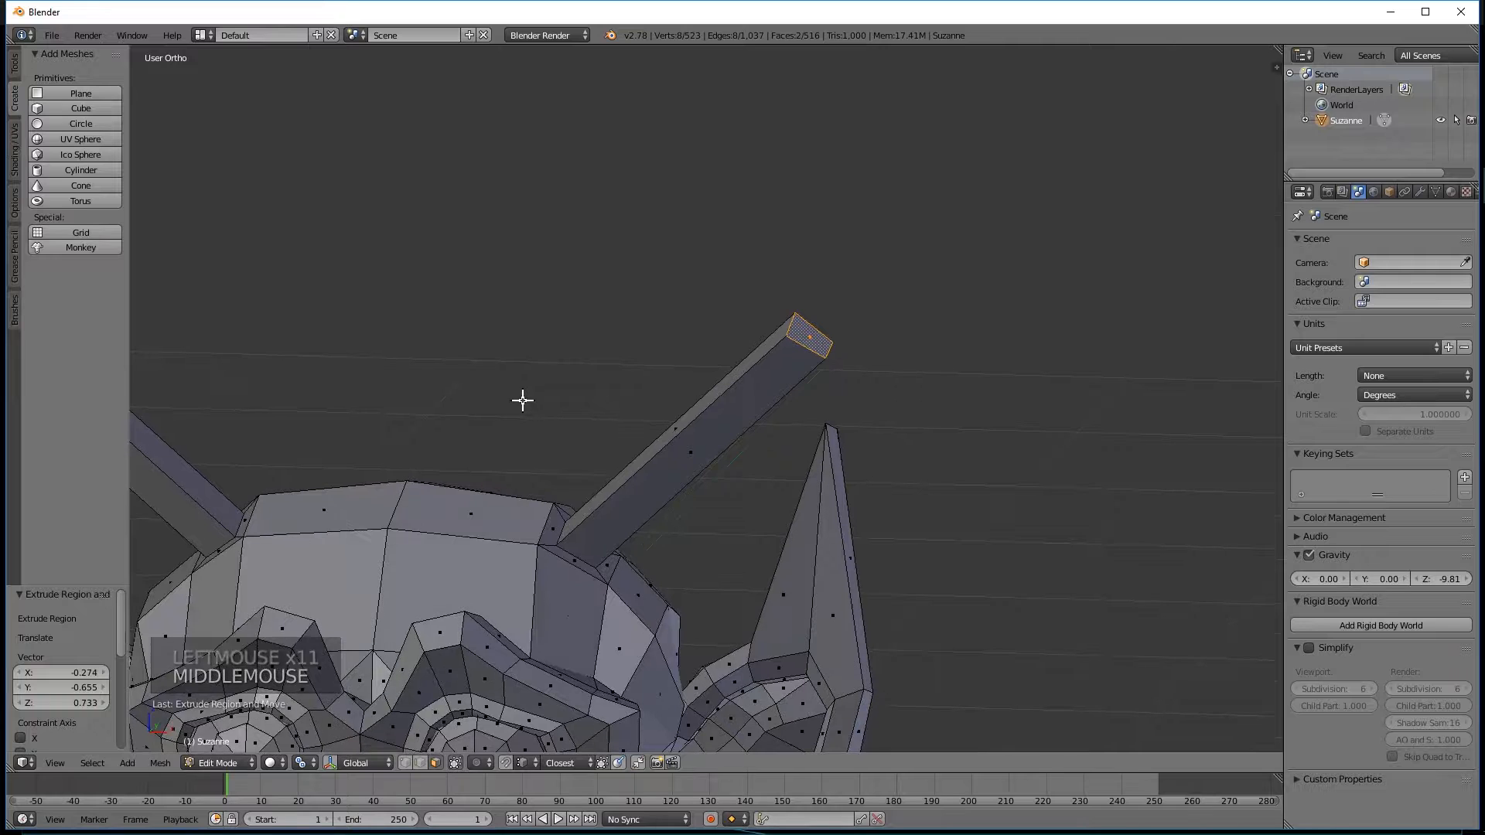
Switch the mesh to vertex selection and select the four end vertices of the right-hand horn.
key("ctrl+Tab")
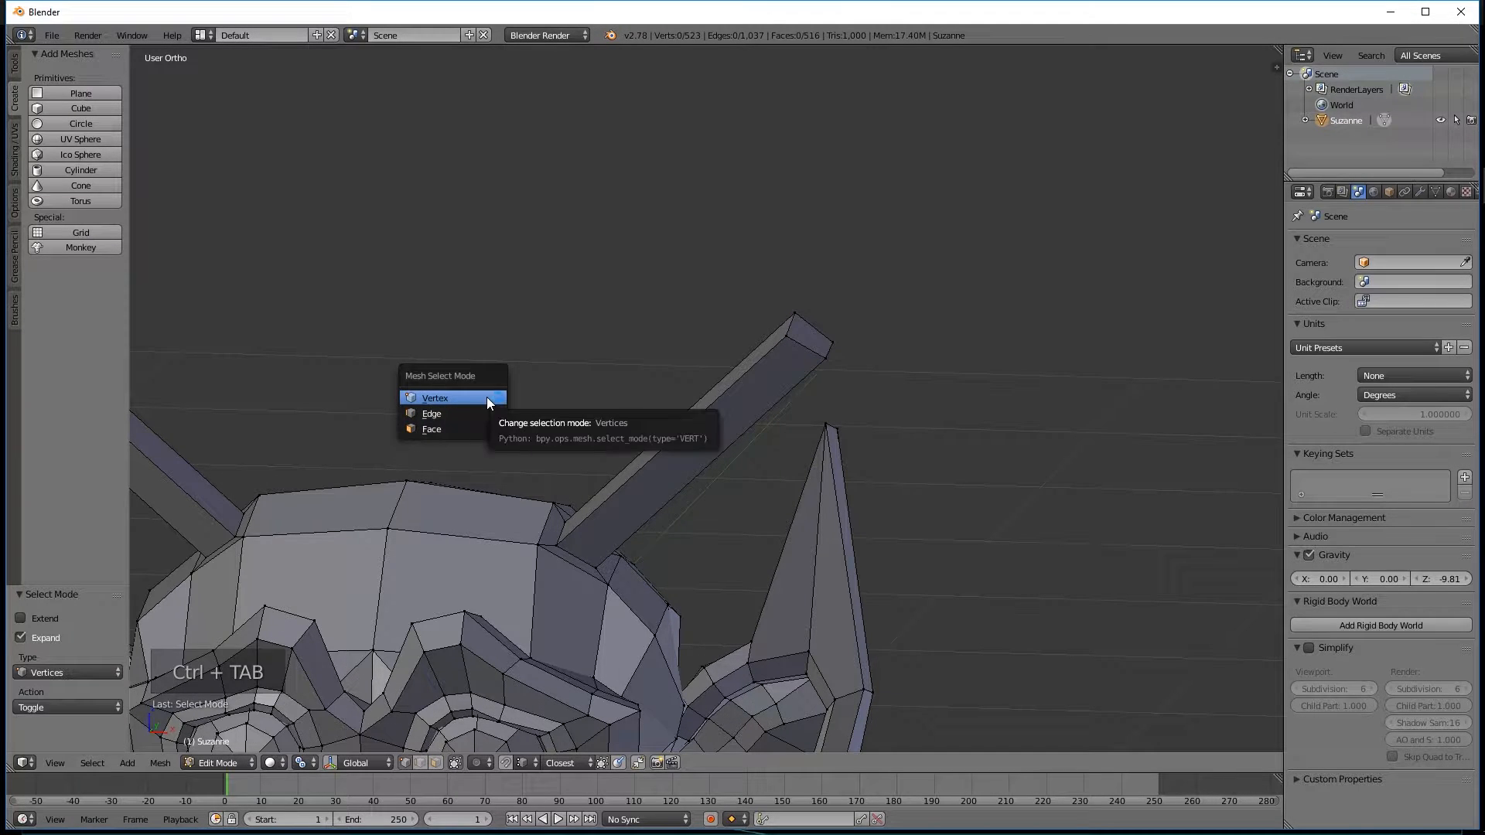
left_click(487, 397)
middle_click_drag(717, 248, 745, 315)
mouse_move(747, 260)
left_mouse_down("ctrl")
mouse_move(799, 368)
mouse_move(868, 302)
mouse_move(648, 247)
left_mouse_up("ctrl")
mouse_move(804, 265)
middle_mouse_down()
mouse_move(759, 242)
mouse_move(610, 286)
mouse_move(786, 298)
mouse_move(786, 278)
middle_mouse_up()
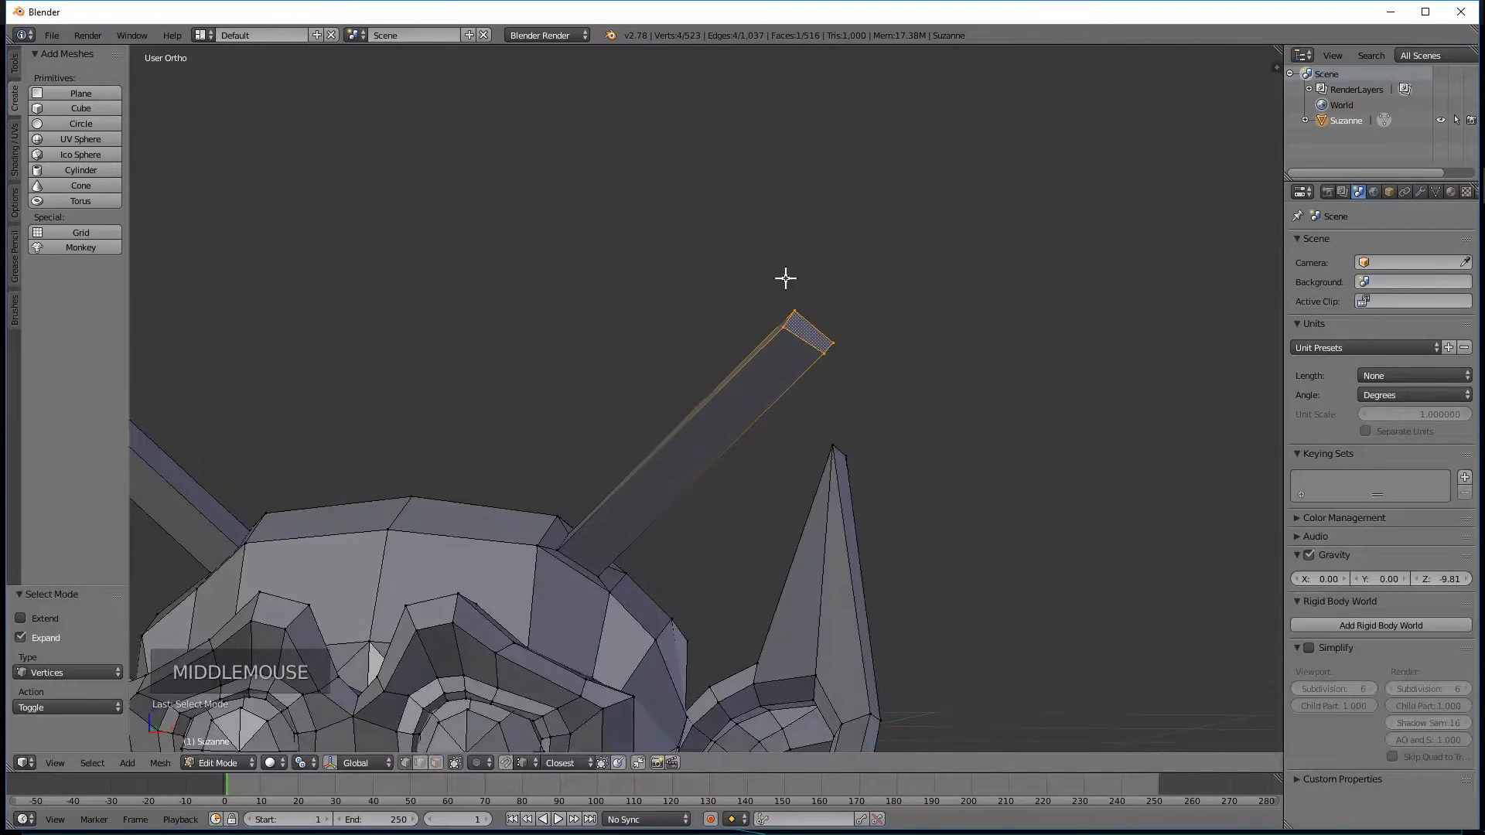
Merge the four end vertices of the right-hand horn at their center to form a pointed tip.
key("alt+m")
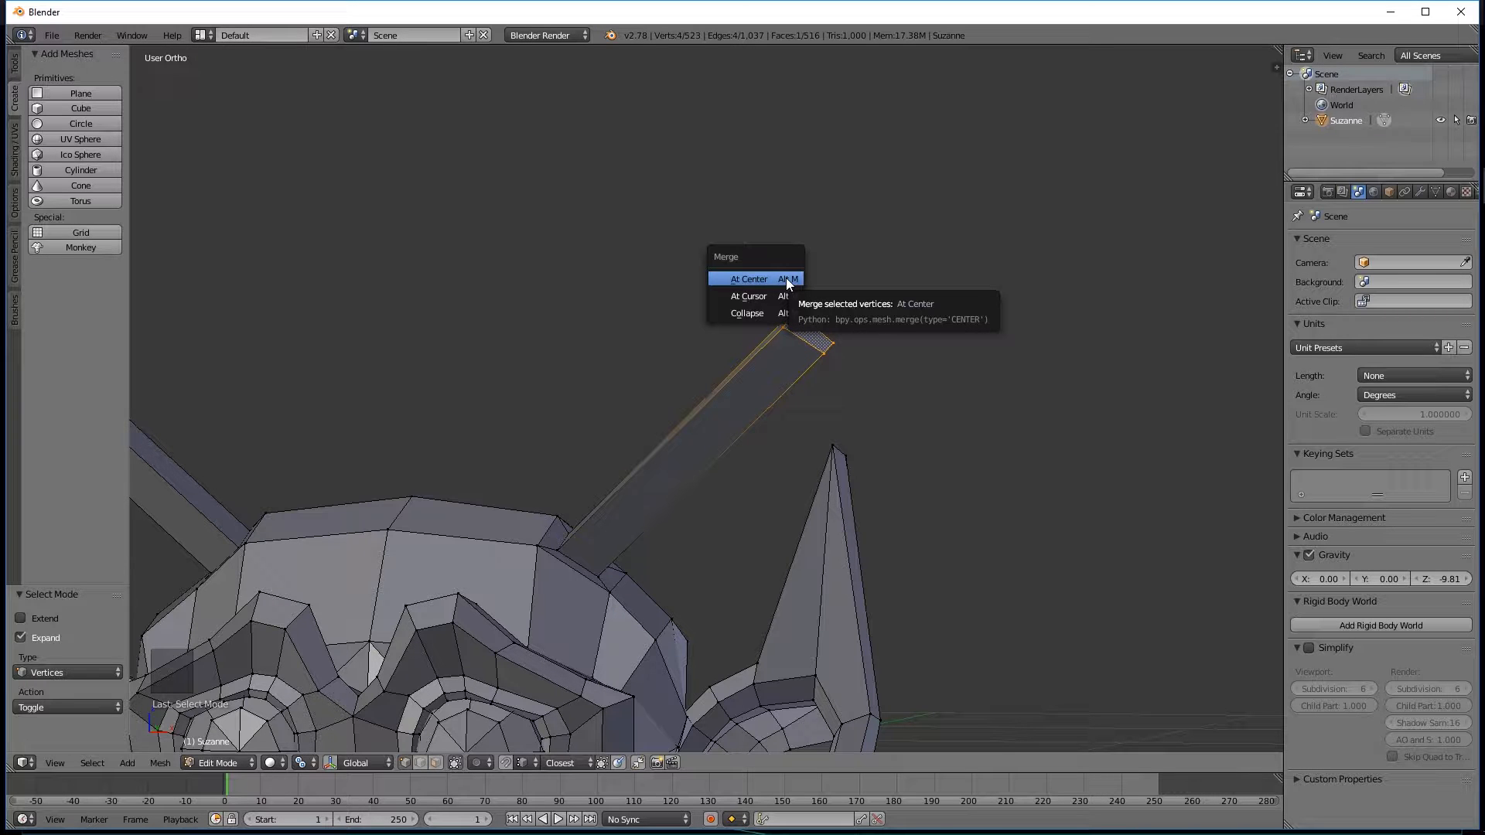
left_click(746, 280)
middle_click_drag(940, 337, 427, 368)
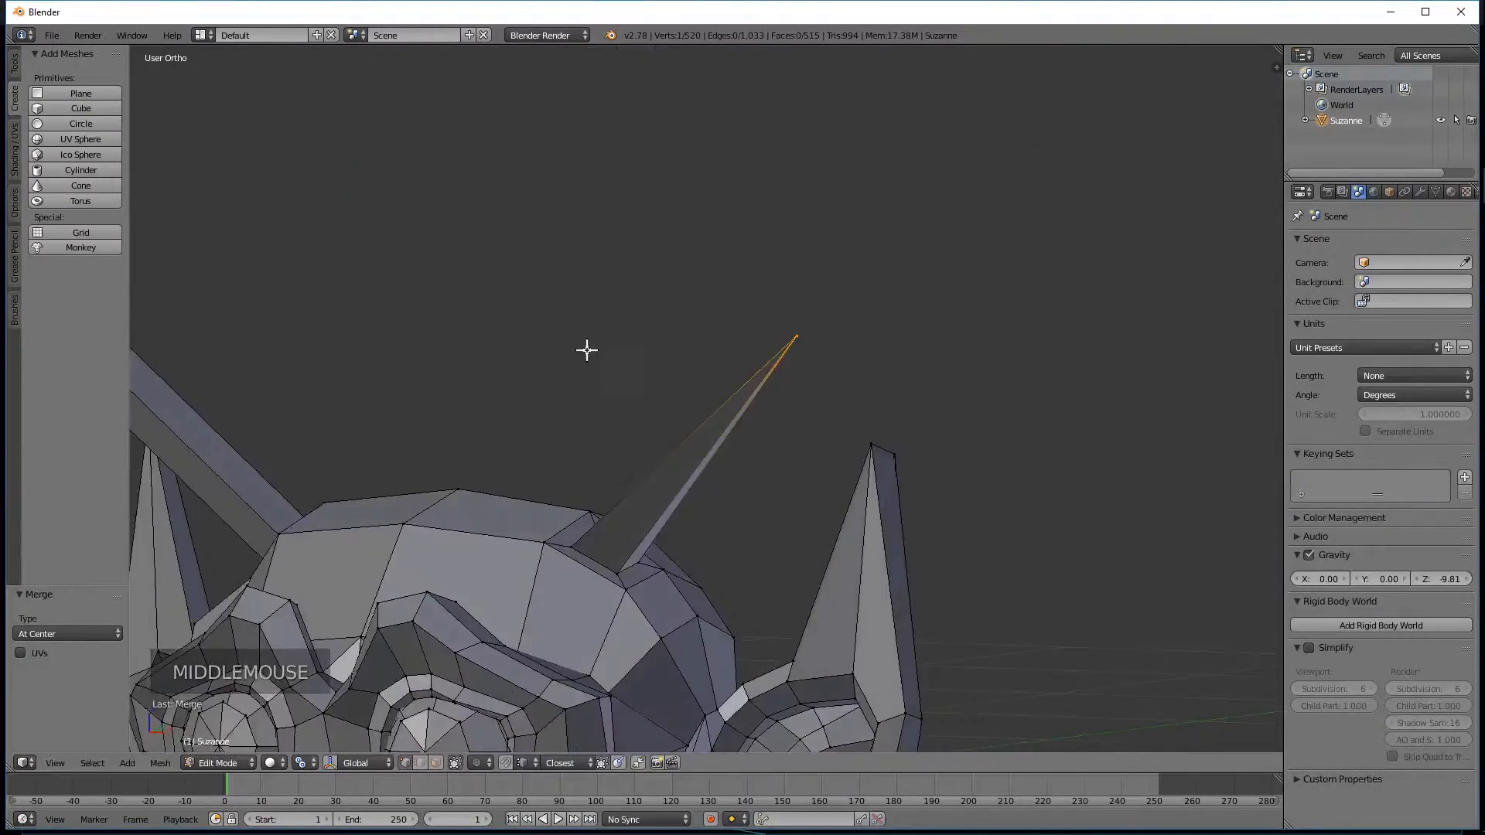
middle_click_drag(518, 355, 608, 282, "shift")
Clear the selection and select the four end vertices of the left-hand horn.
key("a")
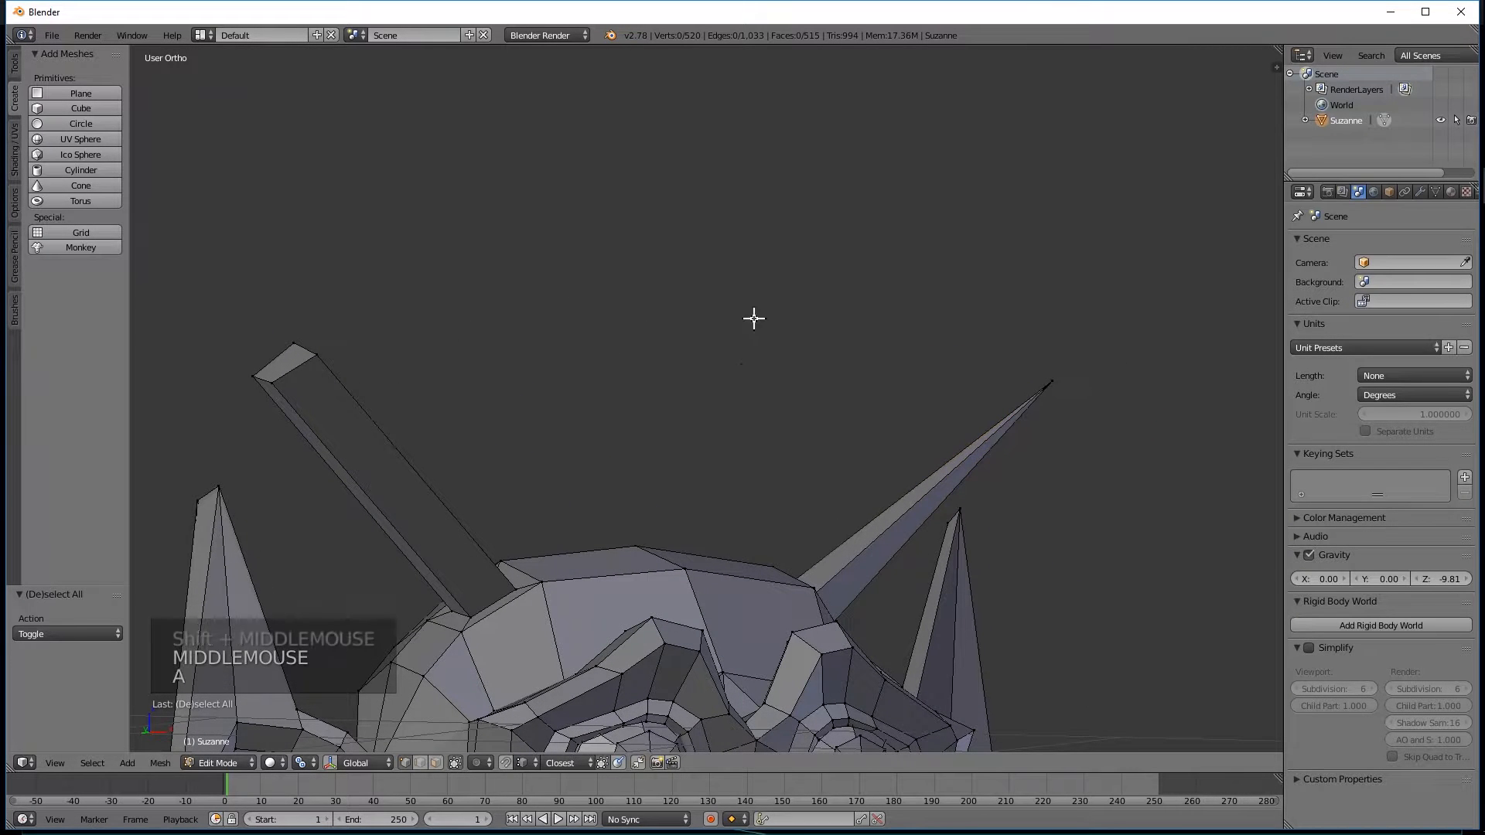
scroll(928, 387, "down", 1)
key("a")
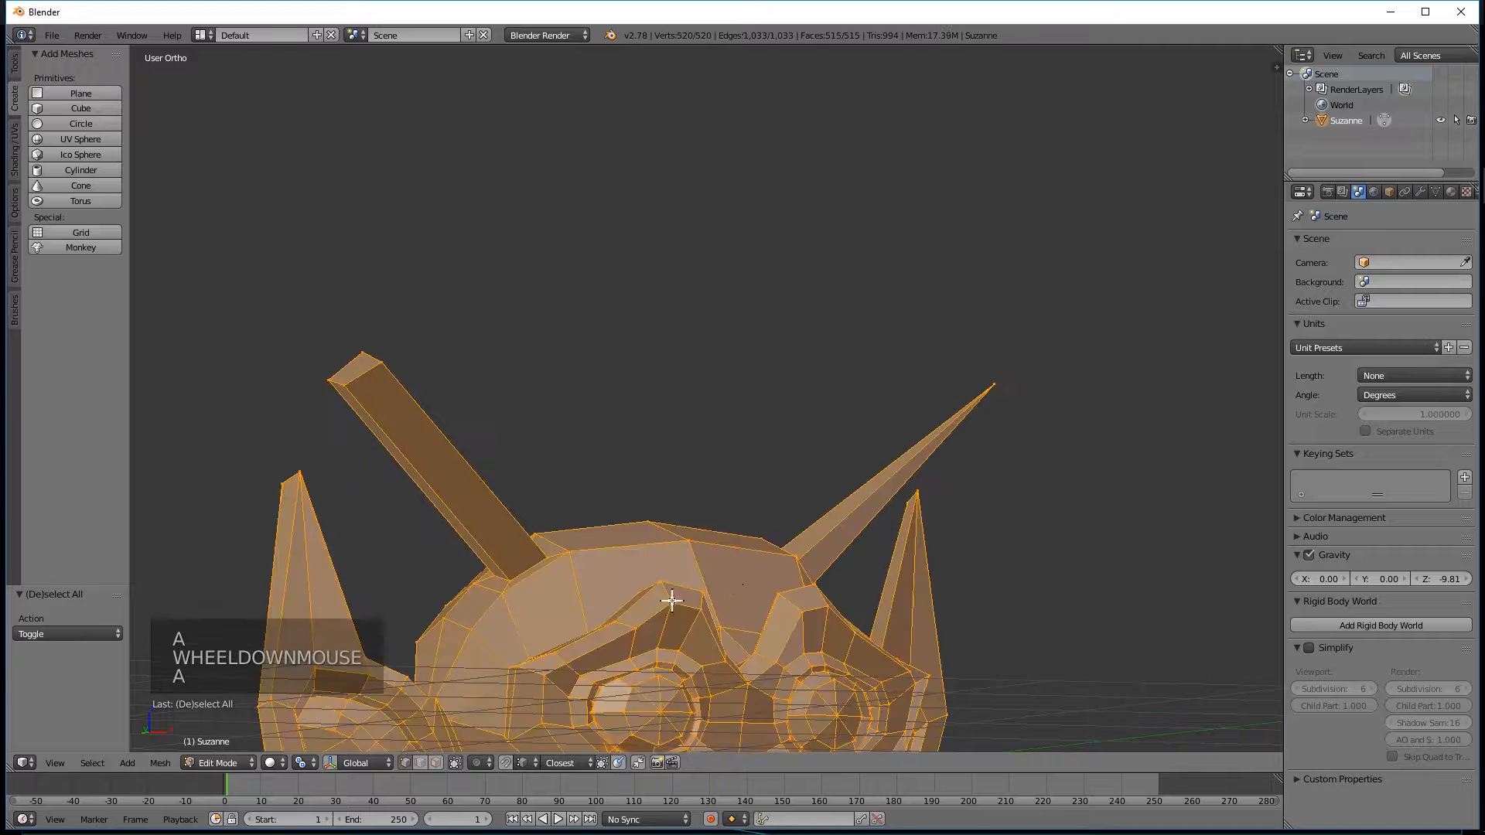
scroll(757, 378, "down", 3)
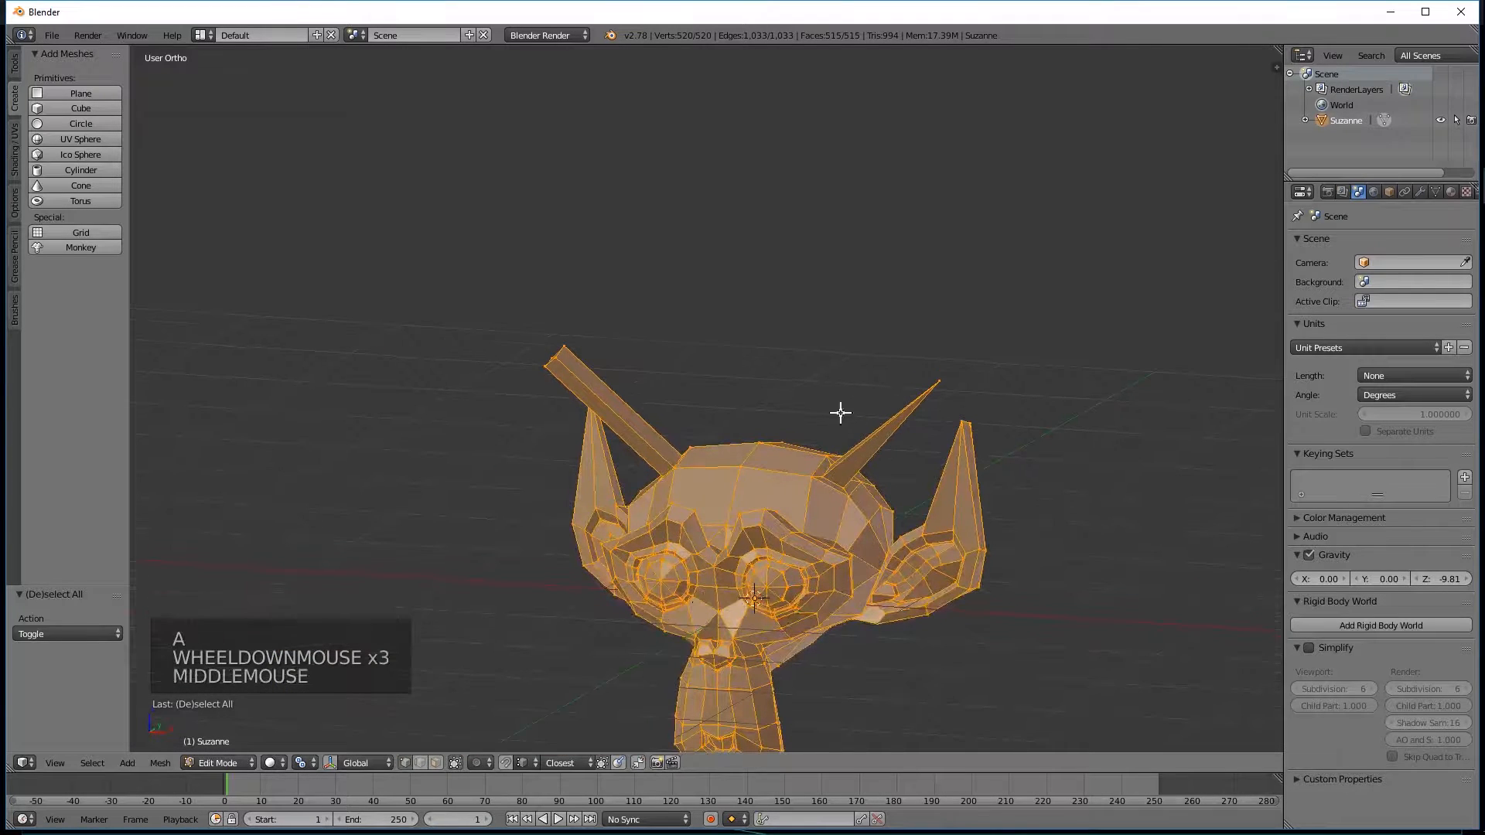
key("a")
middle_click_drag(590, 314, 676, 299)
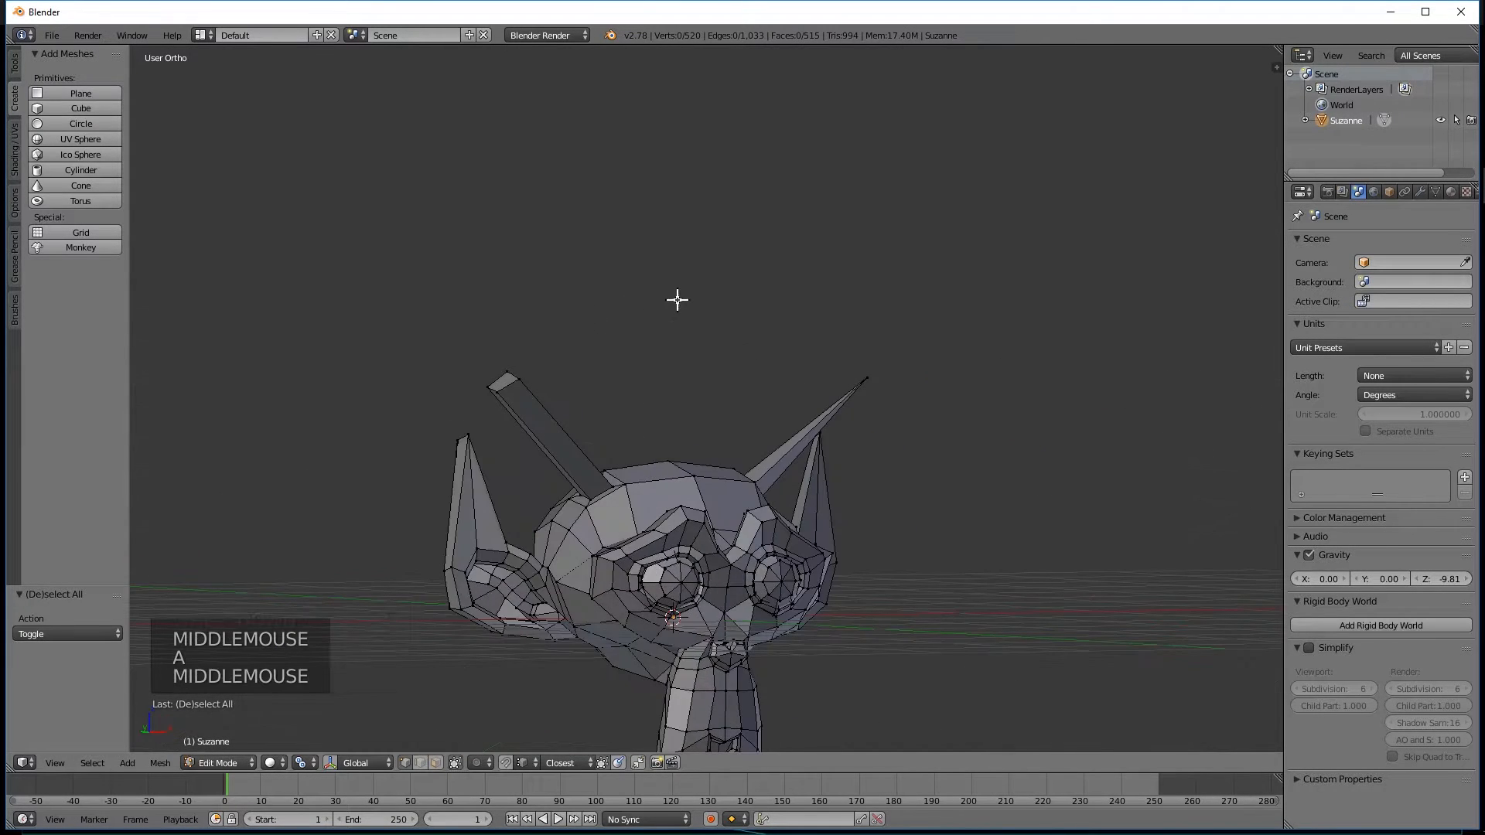
scroll(653, 302, "up", 4)
middle_click_drag(492, 369, 673, 262, "shift")
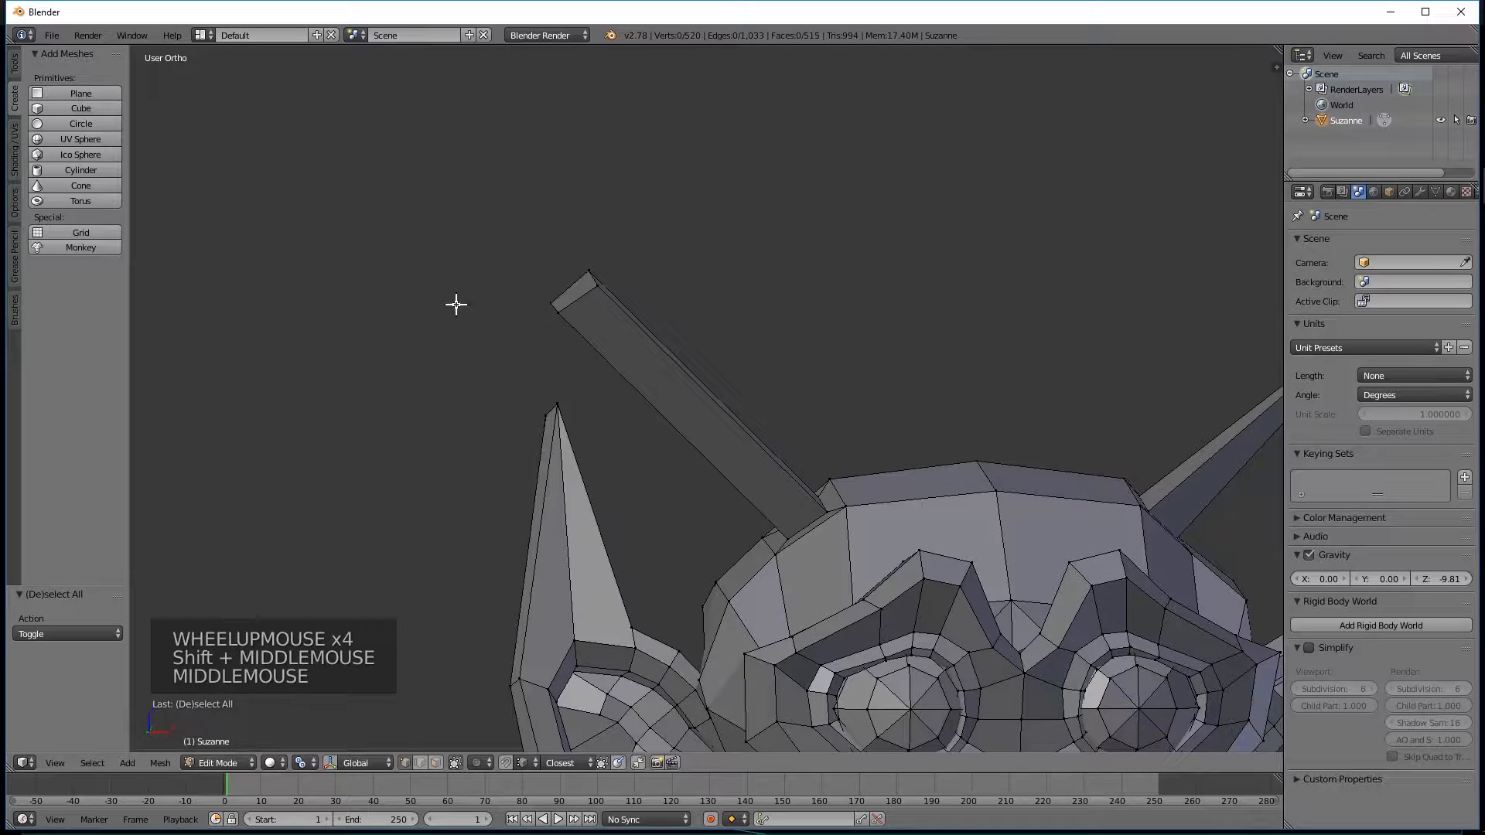
mouse_move(498, 237)
left_mouse_down("ctrl")
mouse_move(489, 250)
mouse_move(603, 332)
mouse_move(555, 217)
left_mouse_up("ctrl")
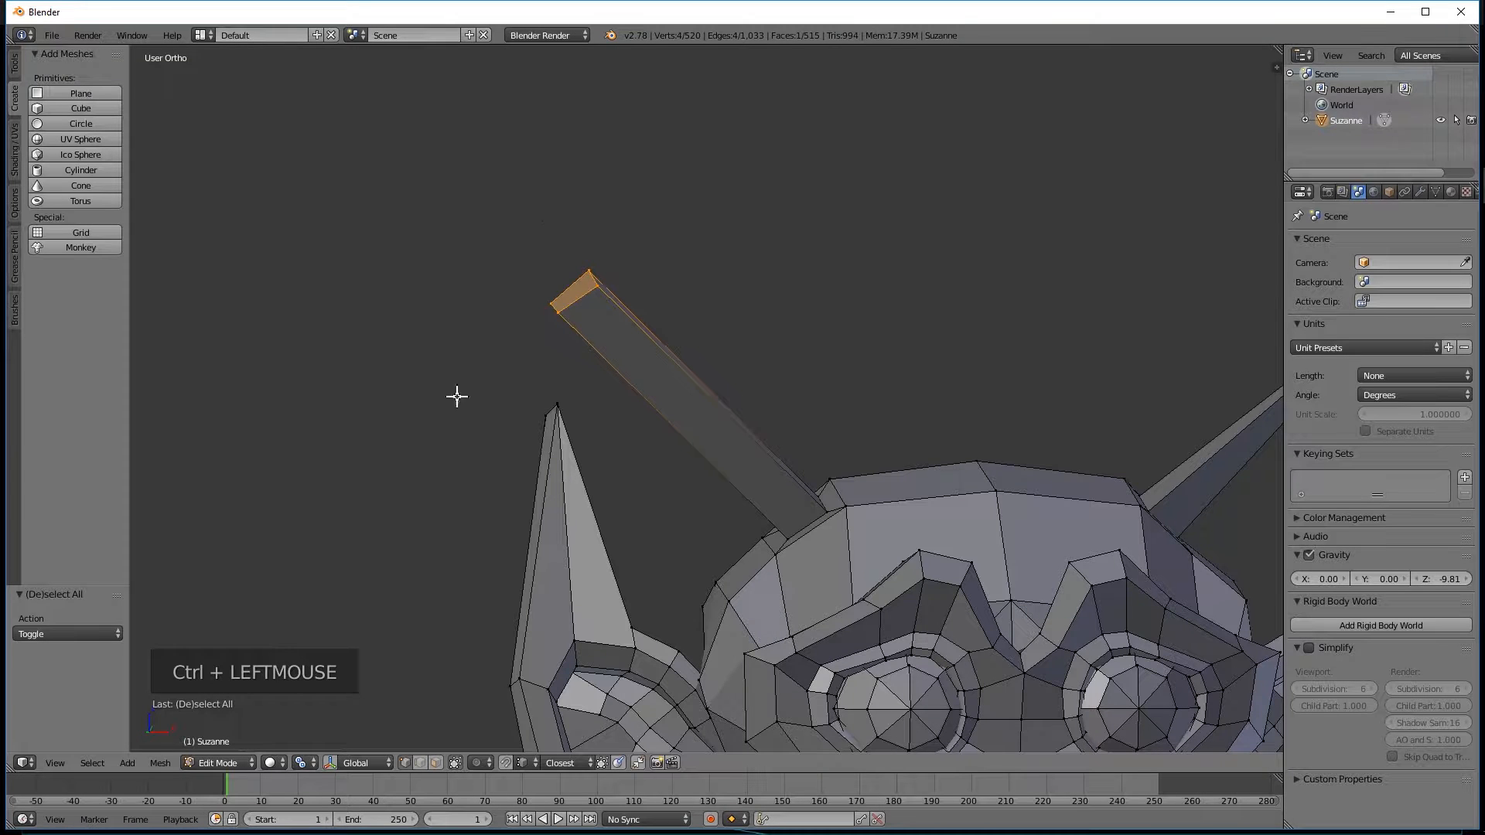
Merge the four end vertices of the left-hand horn at their center into a point.
key("alt+m")
left_click(540, 409)
scroll(911, 309, "down", 4)
Examine both pointed horns from behind and above, and the geometry around the right-hand horn's base up close.
middle_click_drag(911, 309, 590, 394)
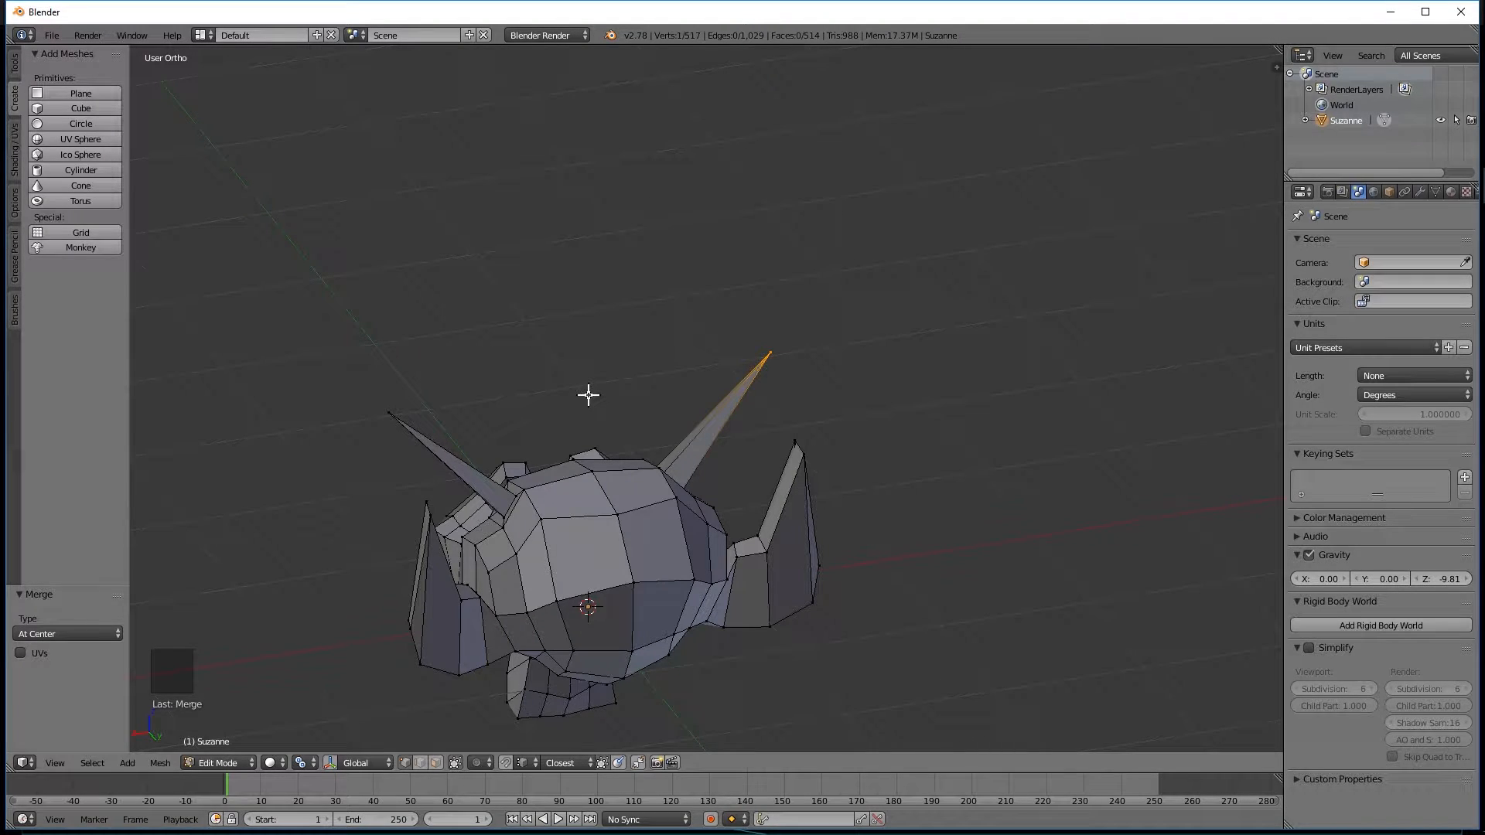
middle_click_drag(458, 453, 774, 495)
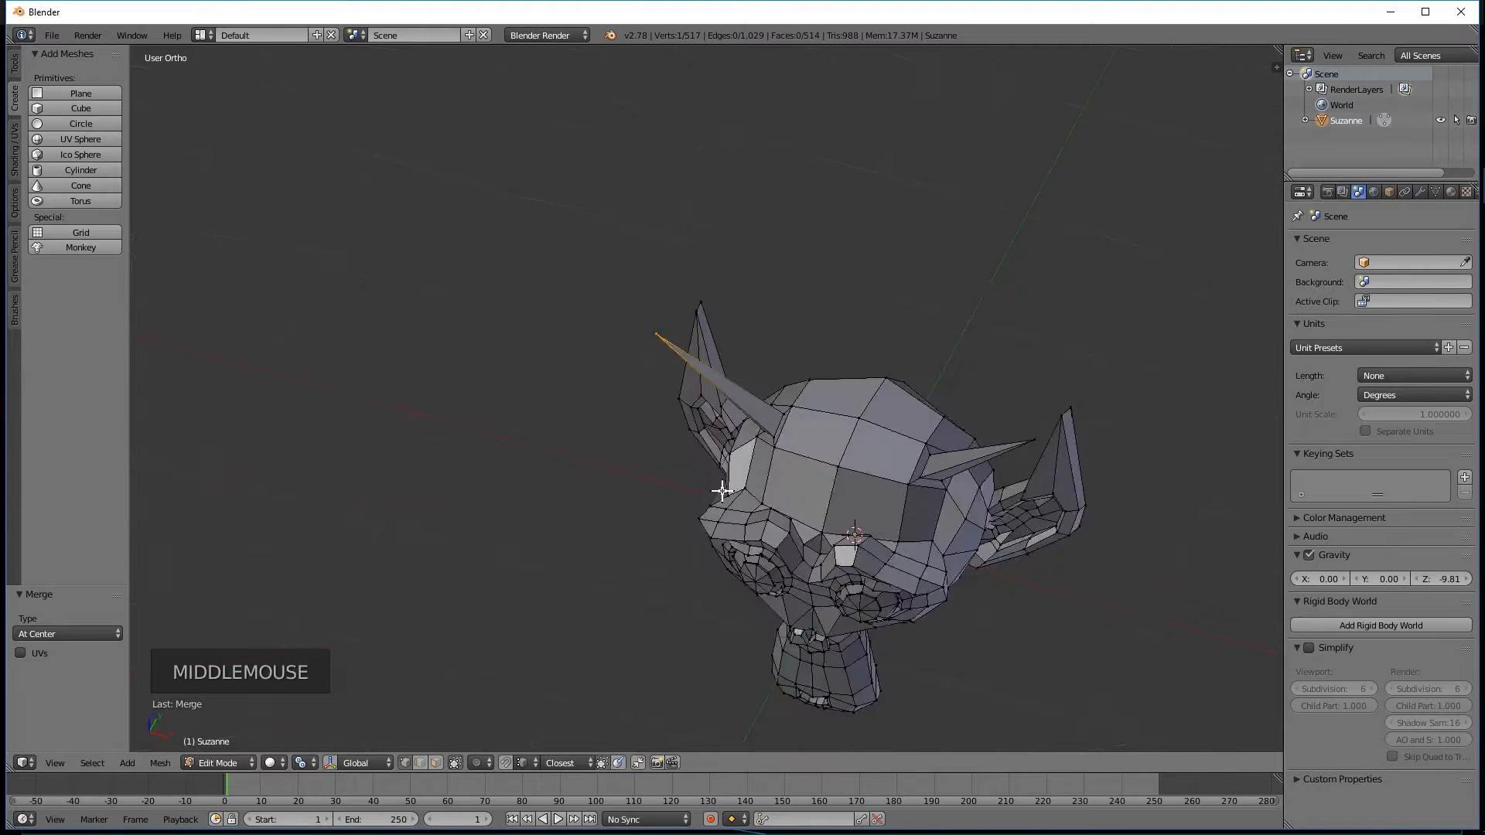
scroll(822, 507, "up", 4)
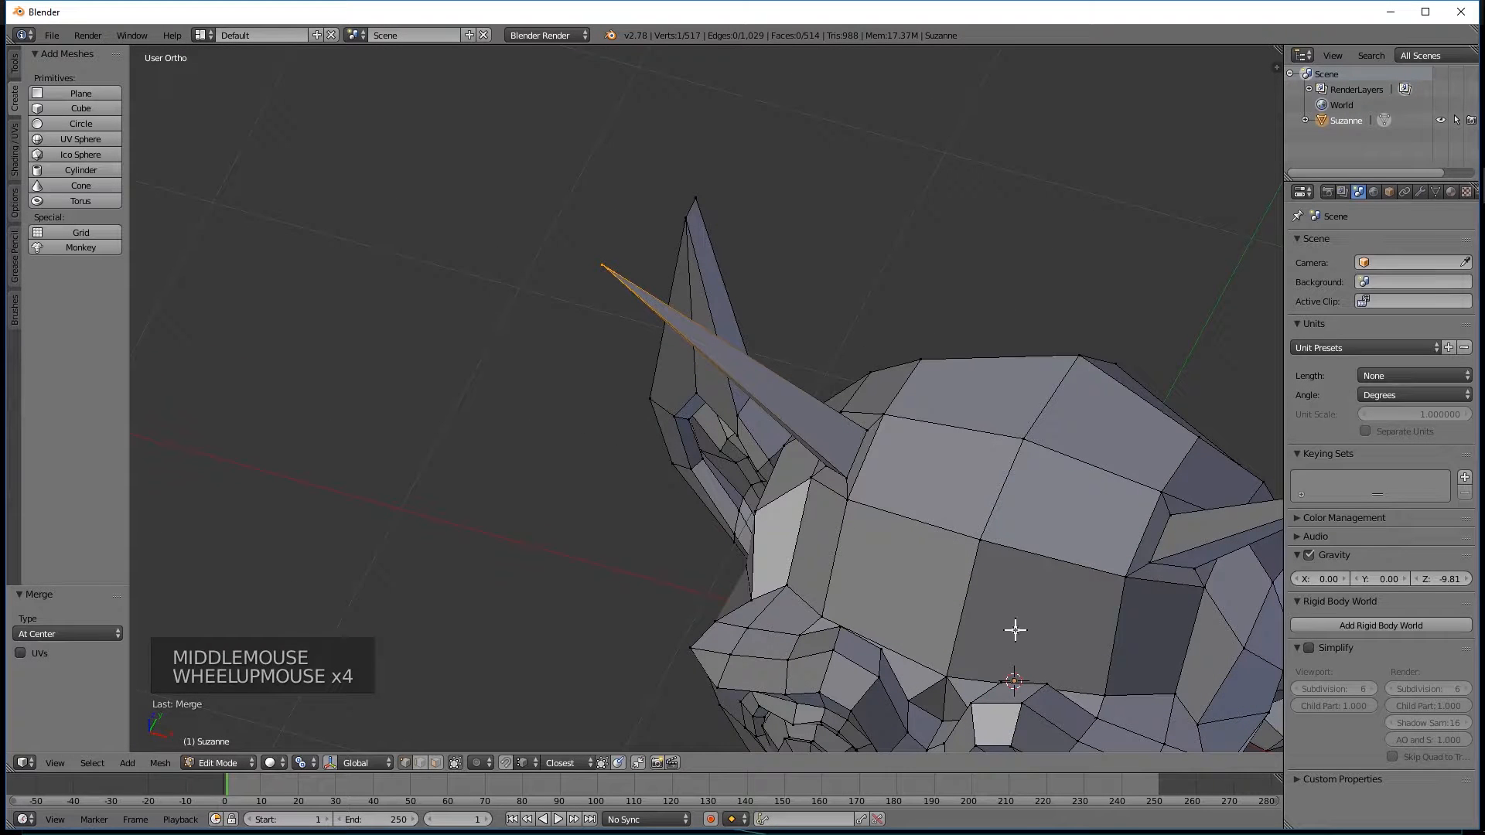
middle_click_drag(1093, 557, 788, 495, "shift")
middle_click_drag(862, 570, 804, 482)
scroll(782, 494, "up", 3)
mouse_move(765, 557)
middle_mouse_down()
mouse_move(925, 576)
mouse_move(712, 547)
mouse_move(736, 570)
mouse_move(765, 553)
middle_mouse_up()
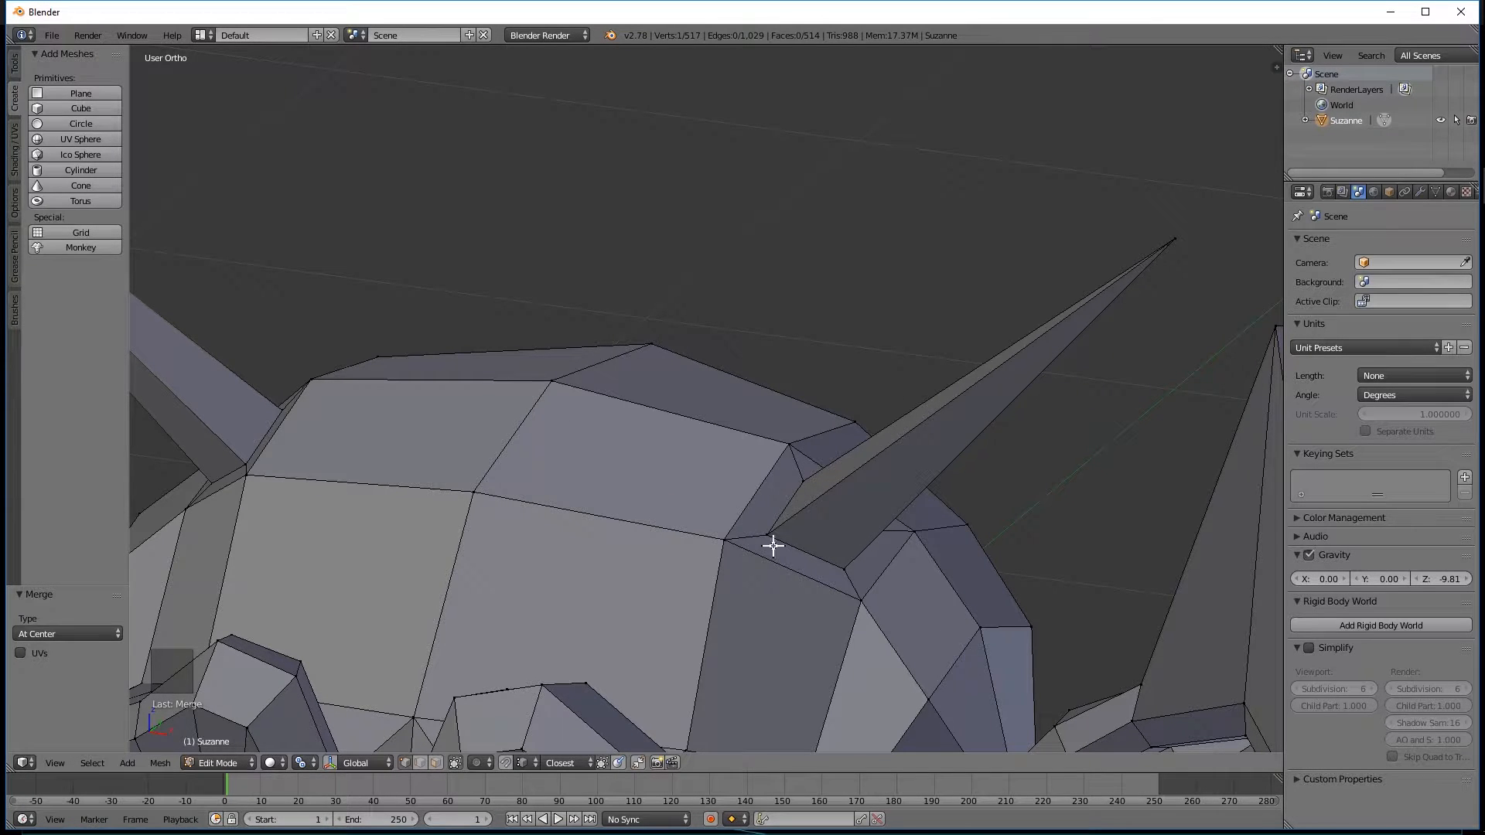
Switch to edge selection, select the edge loop around the right-hand horn's base and separate it with Edge Split.
middle_click_drag(749, 558, 658, 542, "shift")
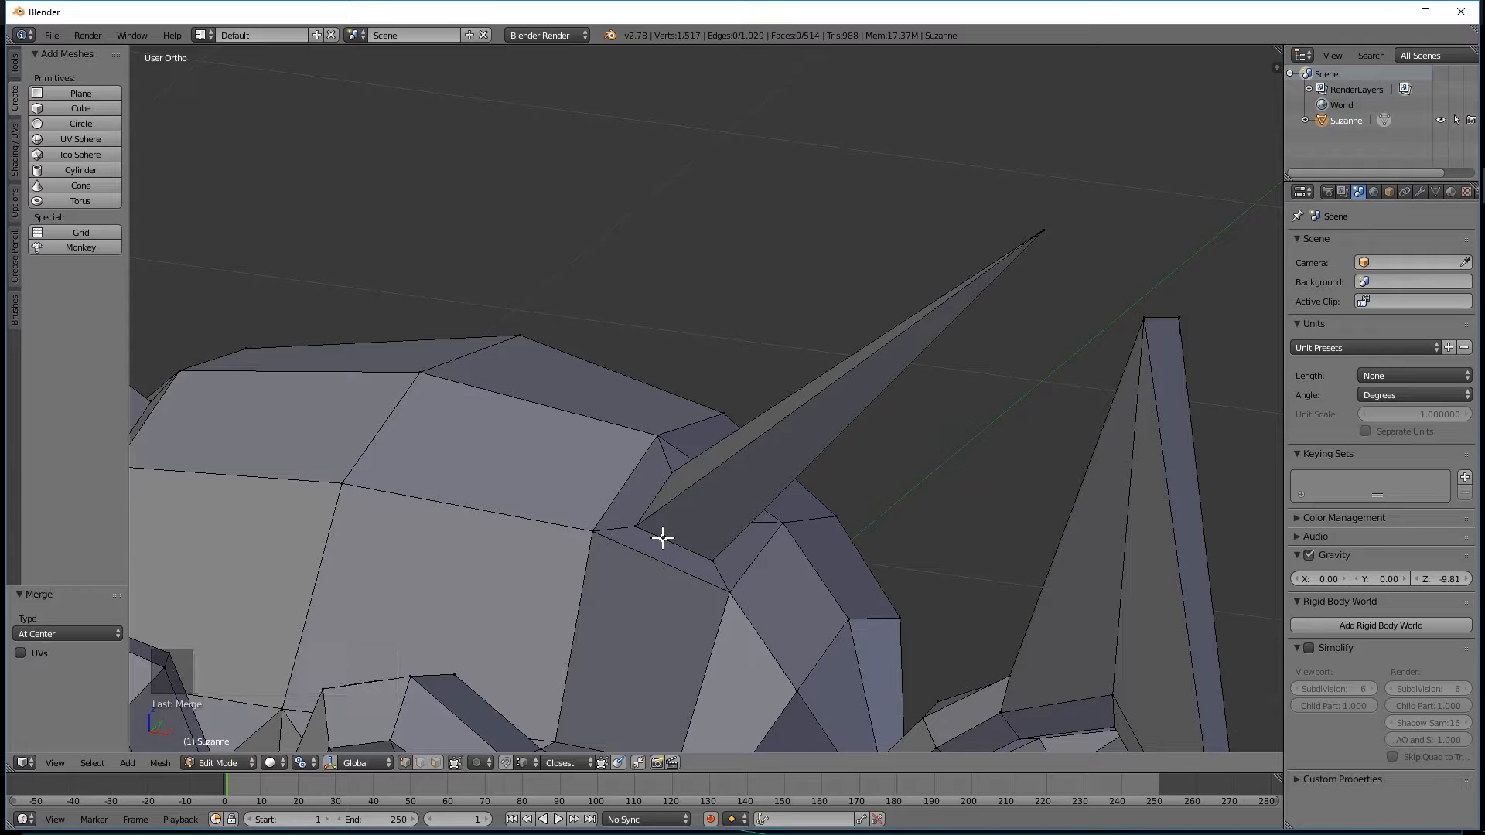
key("ctrl+Tab")
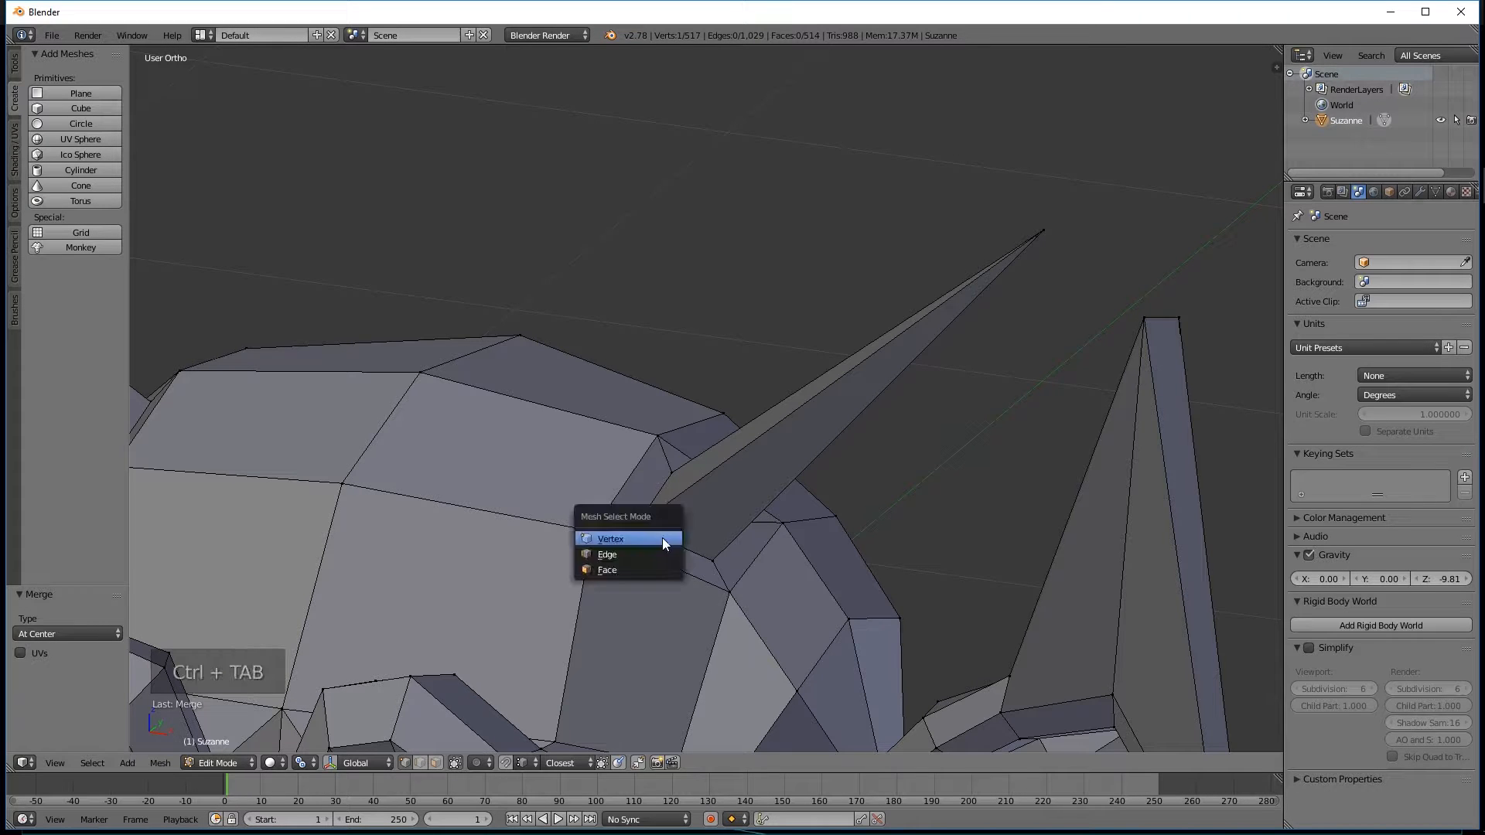
left_click(645, 552)
key("ctrl+Tab")
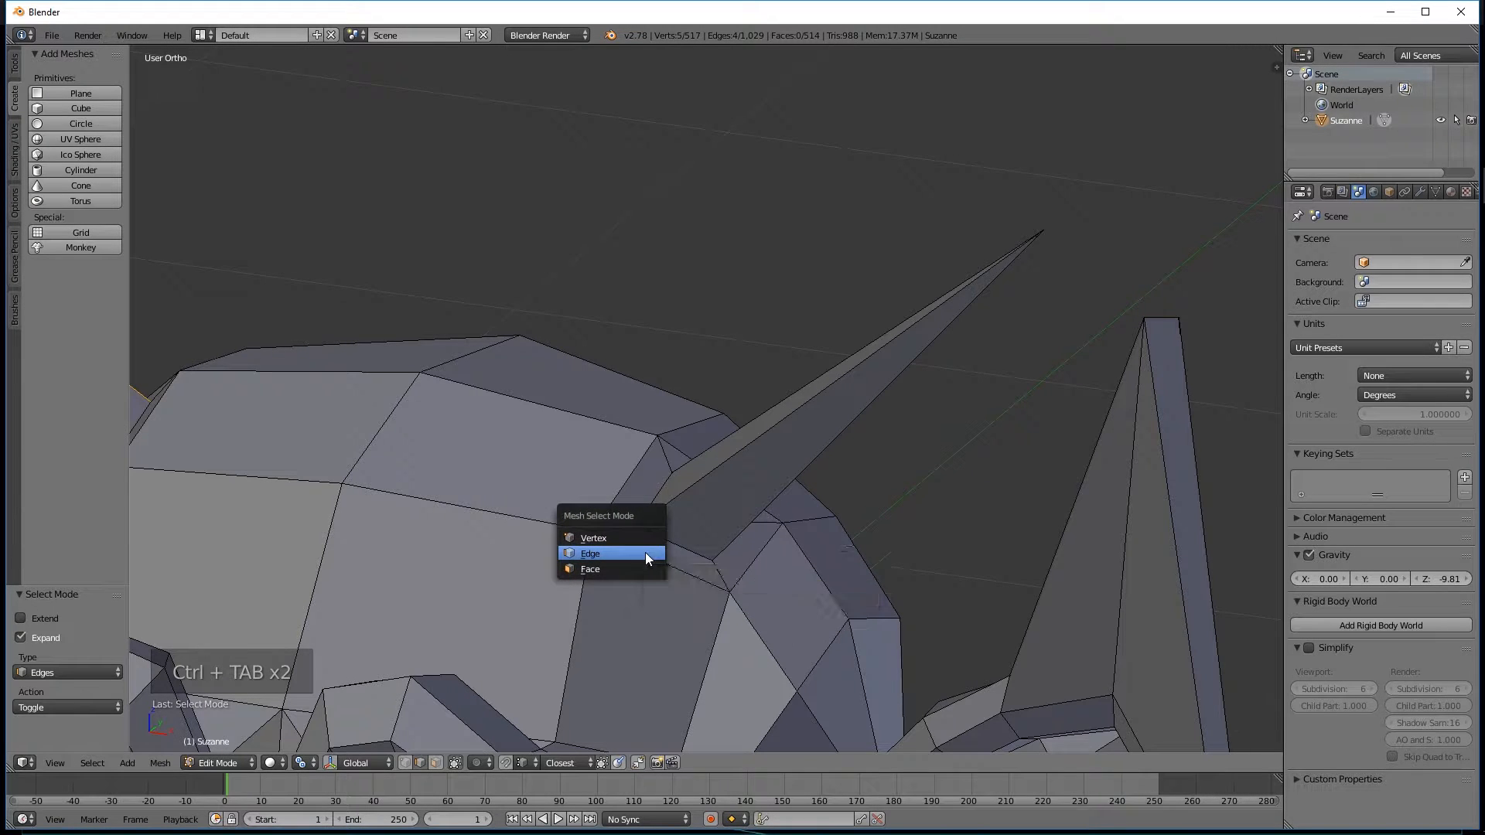
left_click(647, 555)
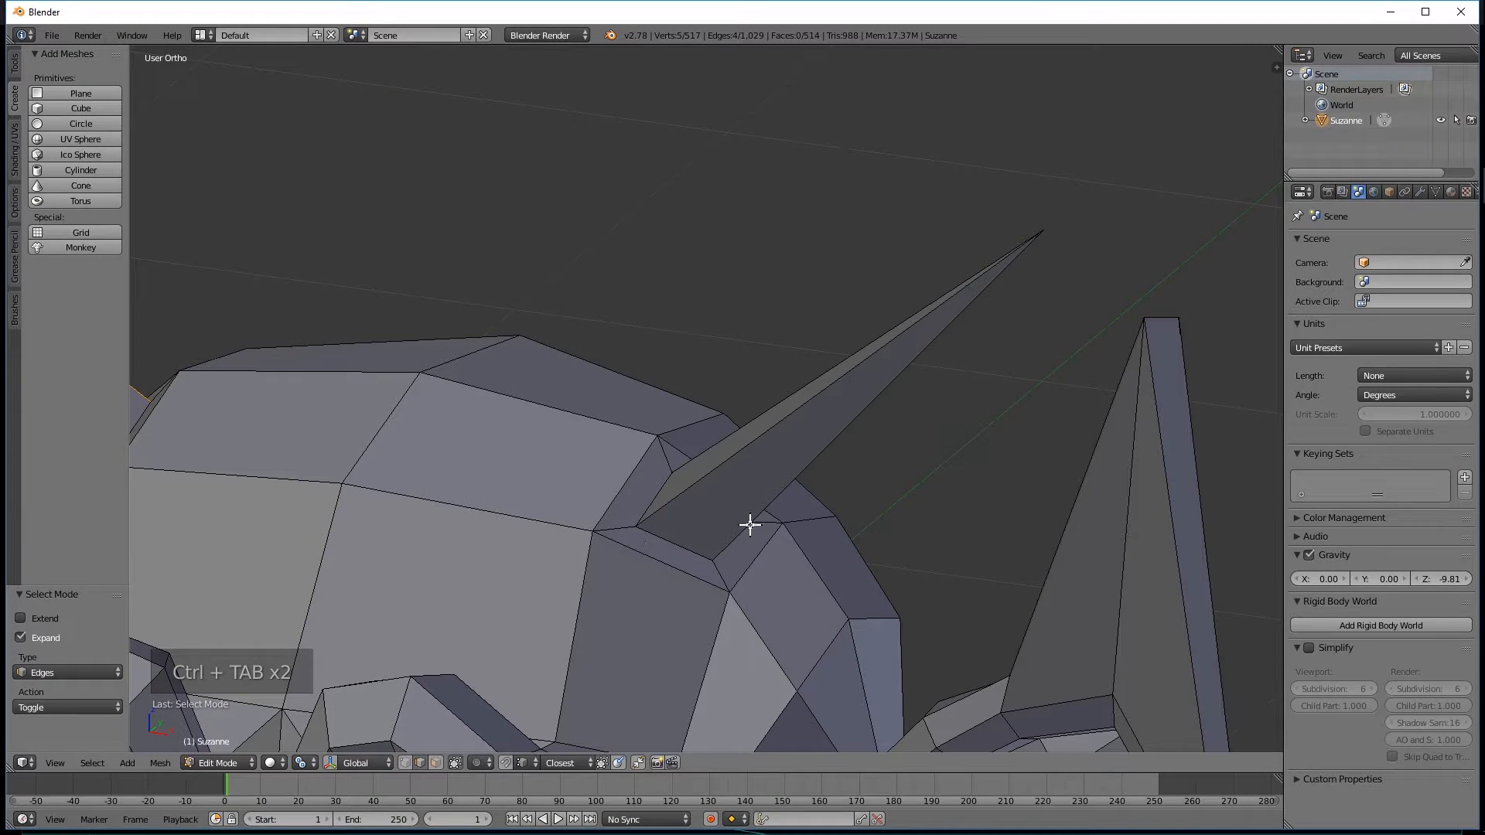
right_click(675, 539, "alt")
middle_click_drag(673, 537, 745, 521)
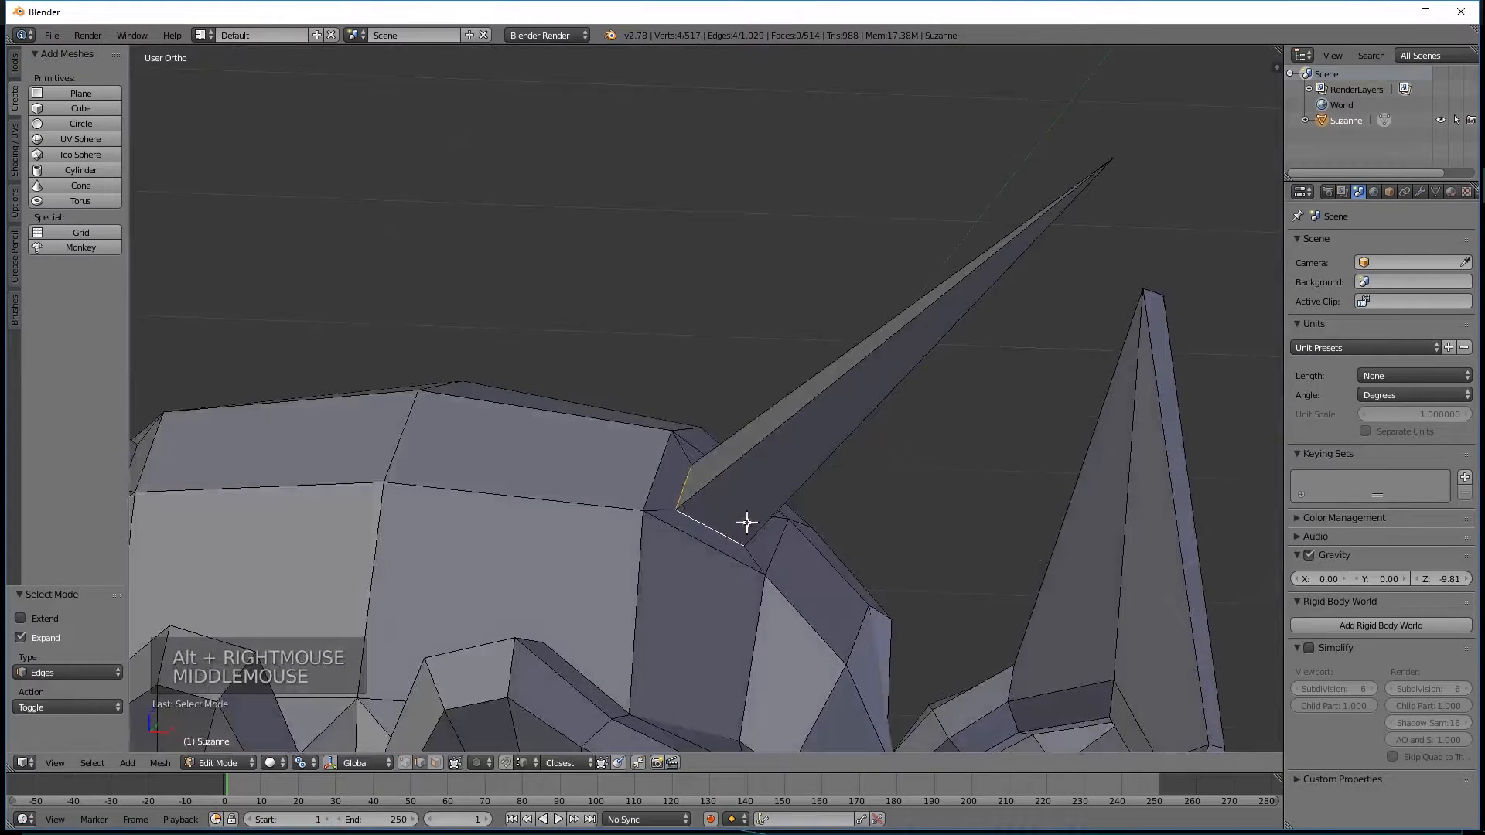
left_click(160, 763)
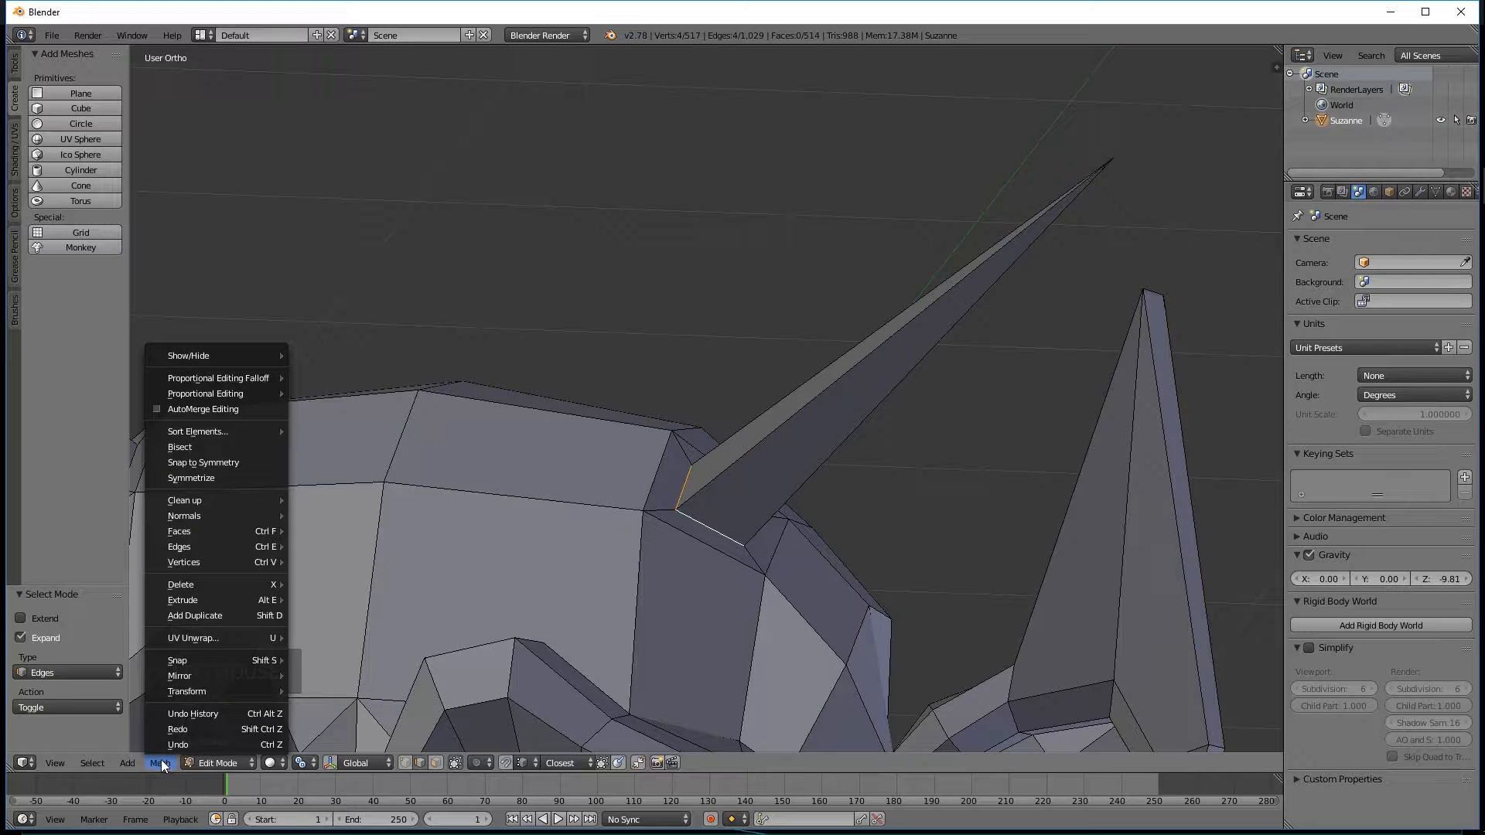
mouse_move(198, 548)
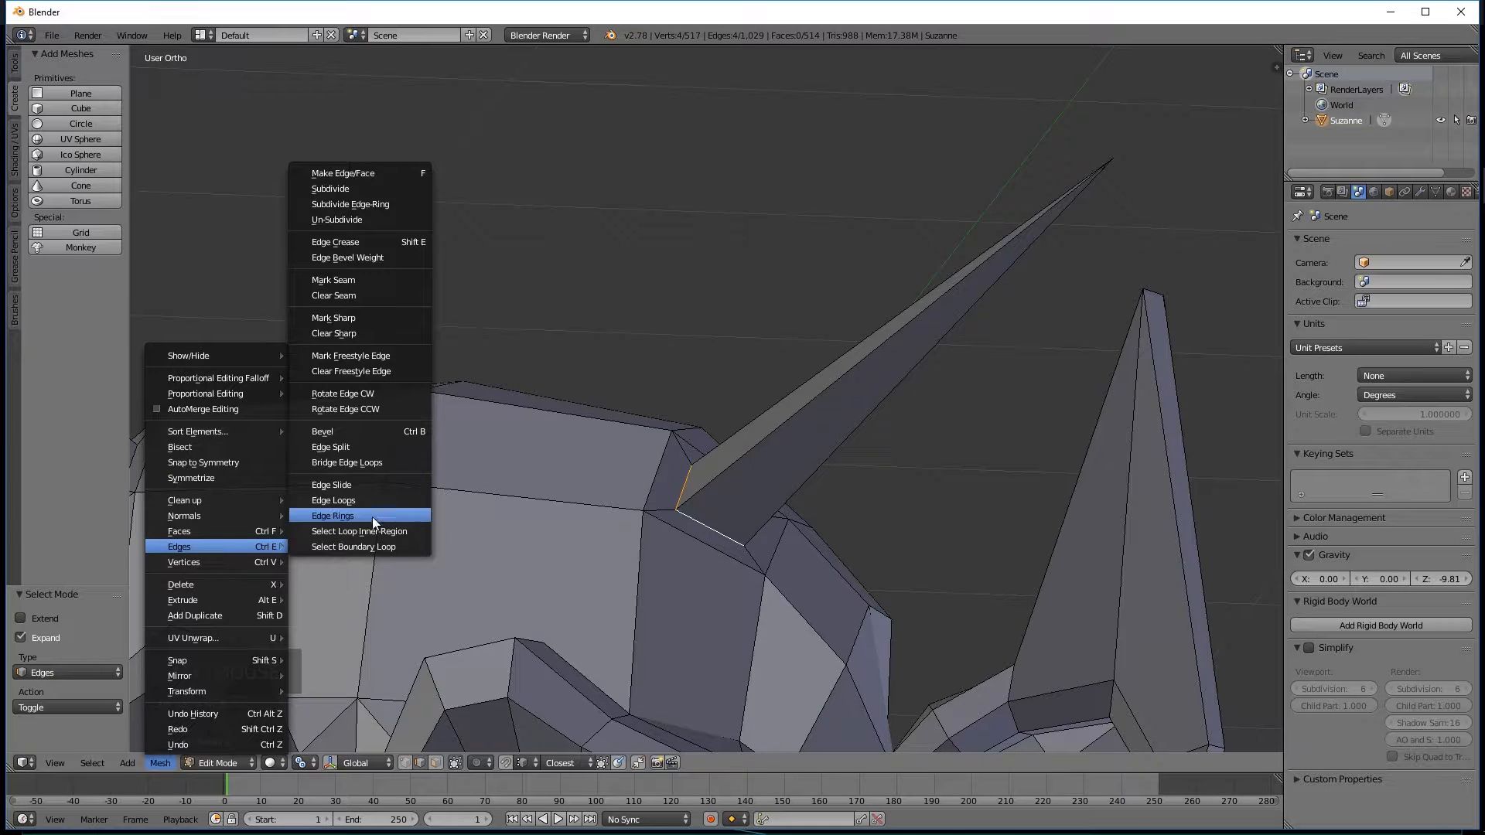
left_click(343, 445)
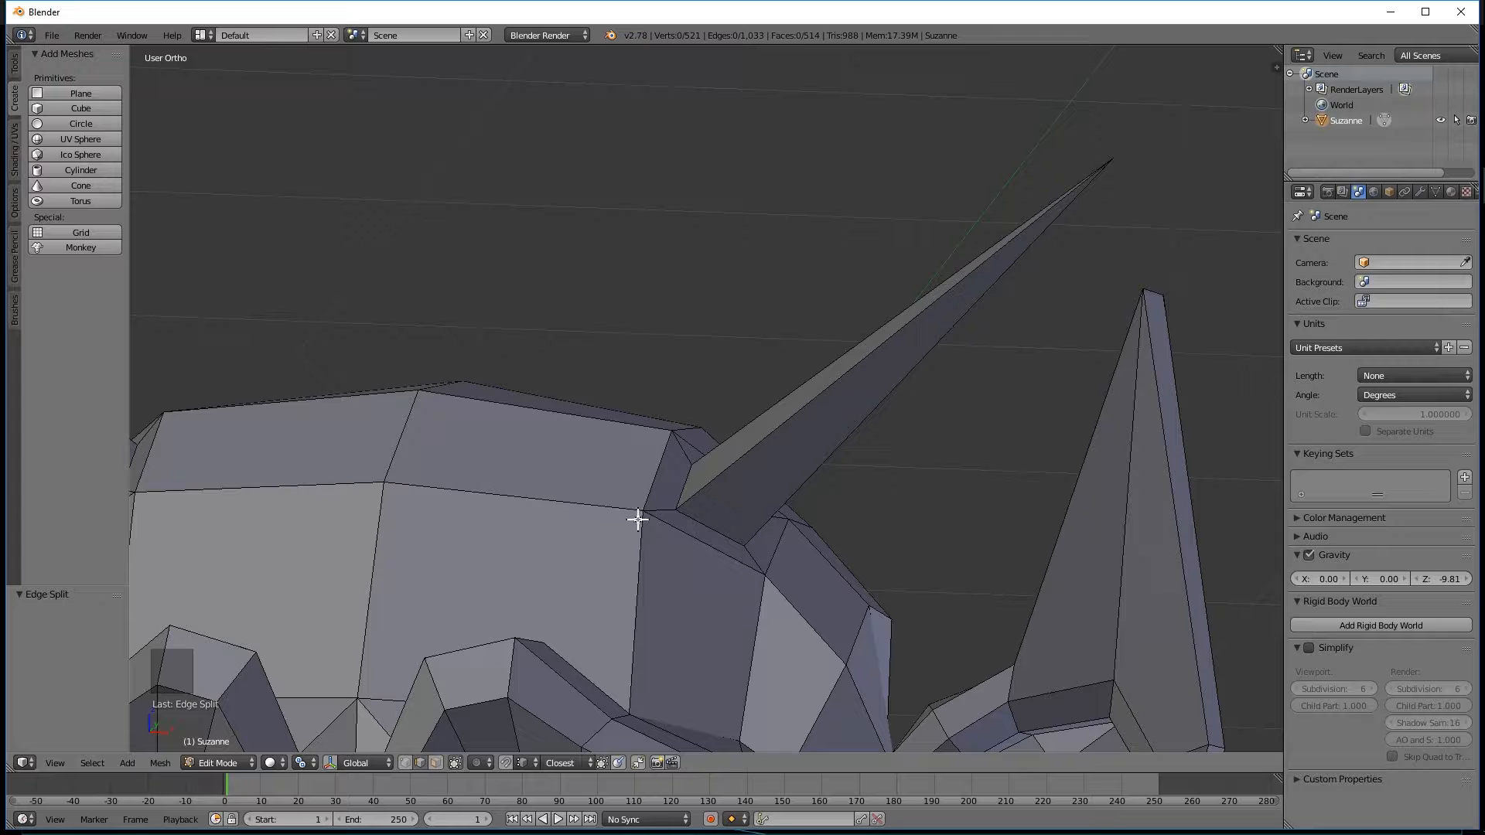
Move the right-hand horn's split base loop away from the head to expose the gap, and undo the move.
scroll(591, 518, "up", 2)
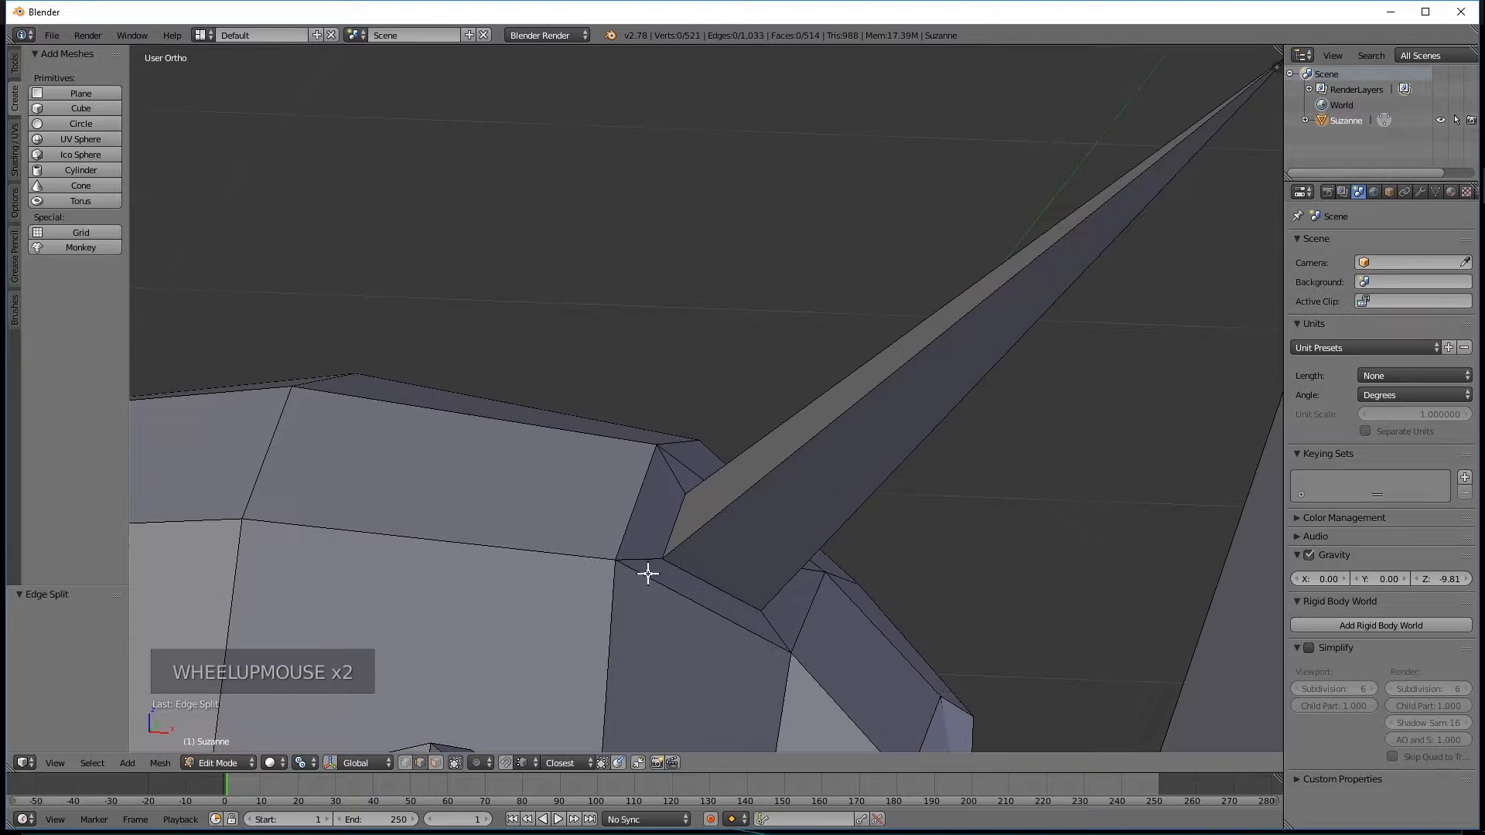
right_click(691, 573, "alt")
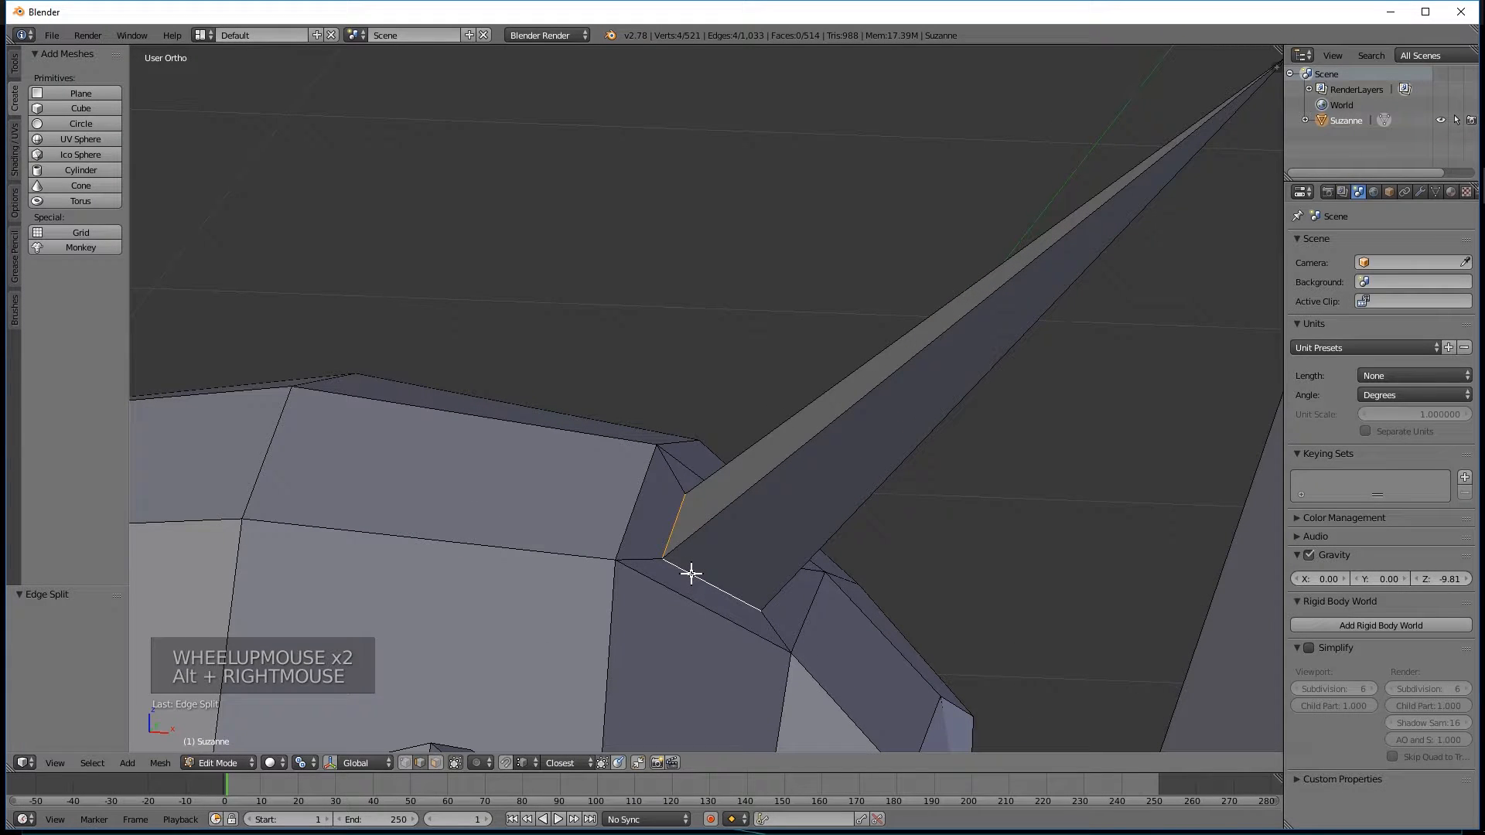
key("g")
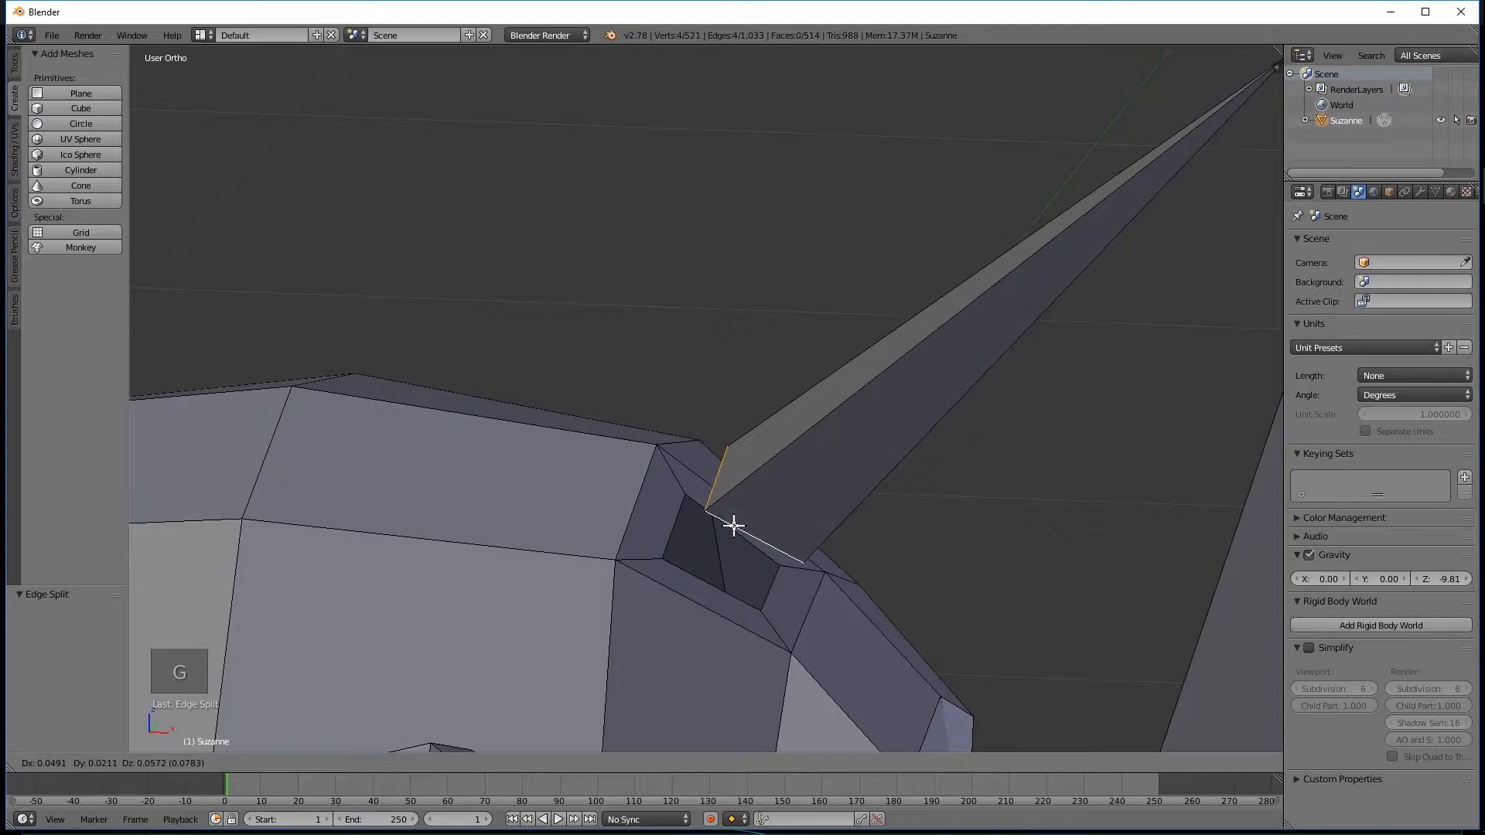
left_click(742, 503)
middle_click_drag(920, 482, 869, 508)
scroll(869, 508, "down", 6)
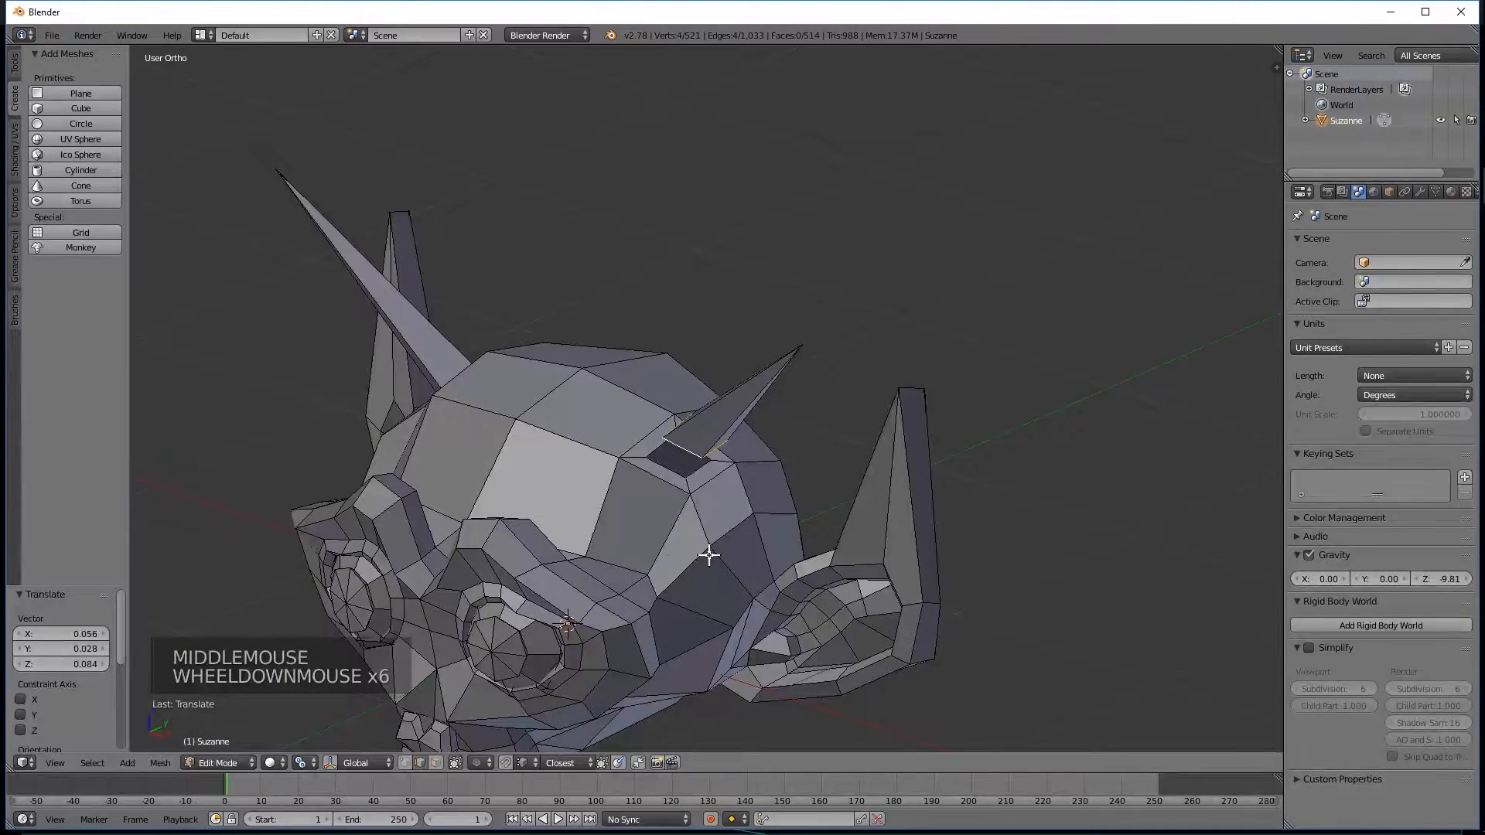
key("ctrl+z")
middle_click_drag(700, 533, 682, 476)
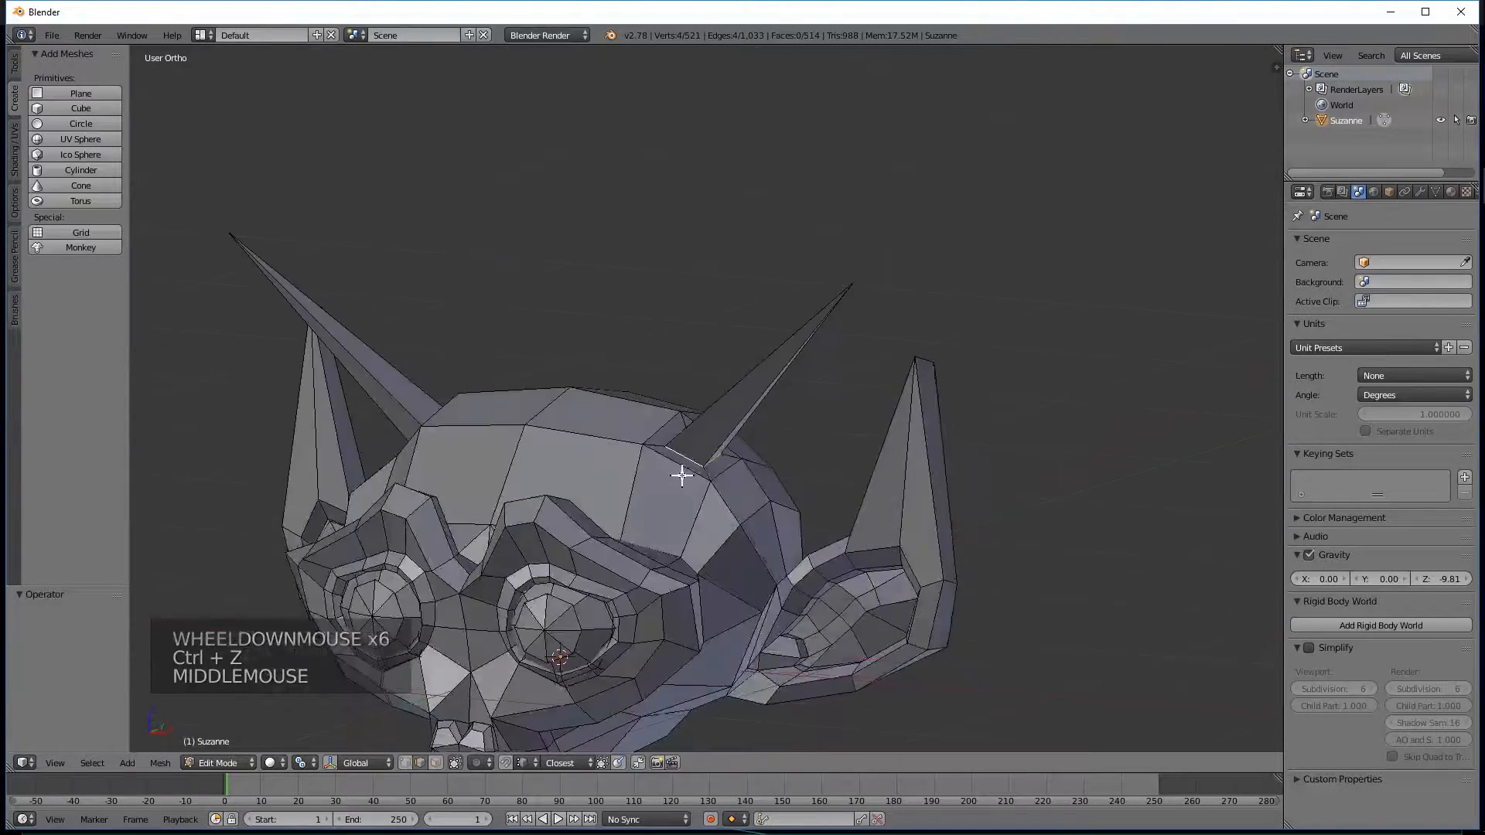
Check the head in Object Mode, return to Edit Mode and examine the right-hand horn from the side with its faces selected.
key("Tab")
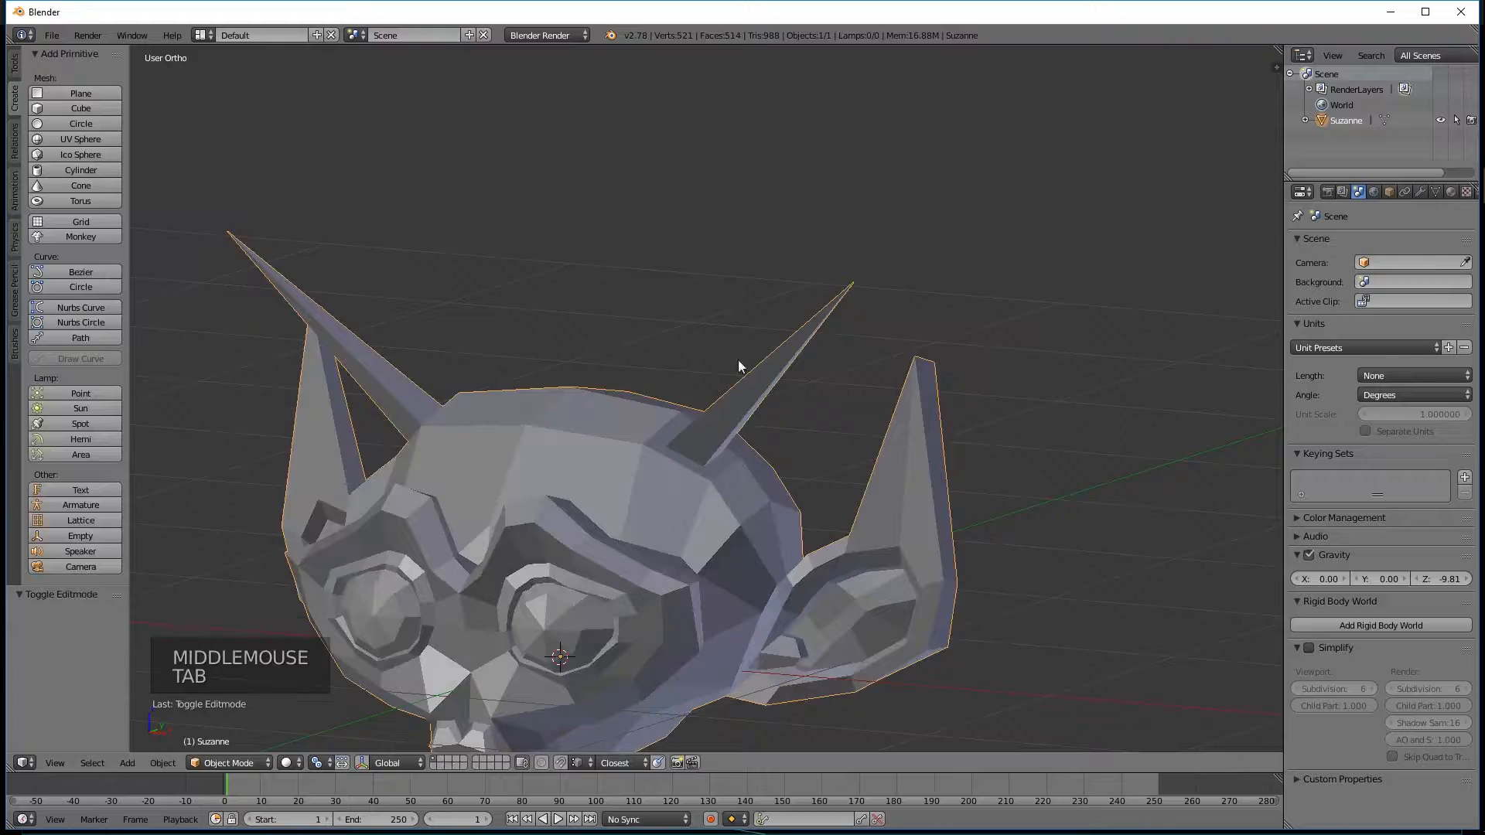
key("Tab")
scroll(722, 442, "up", 4)
middle_click_drag(723, 451, 672, 539)
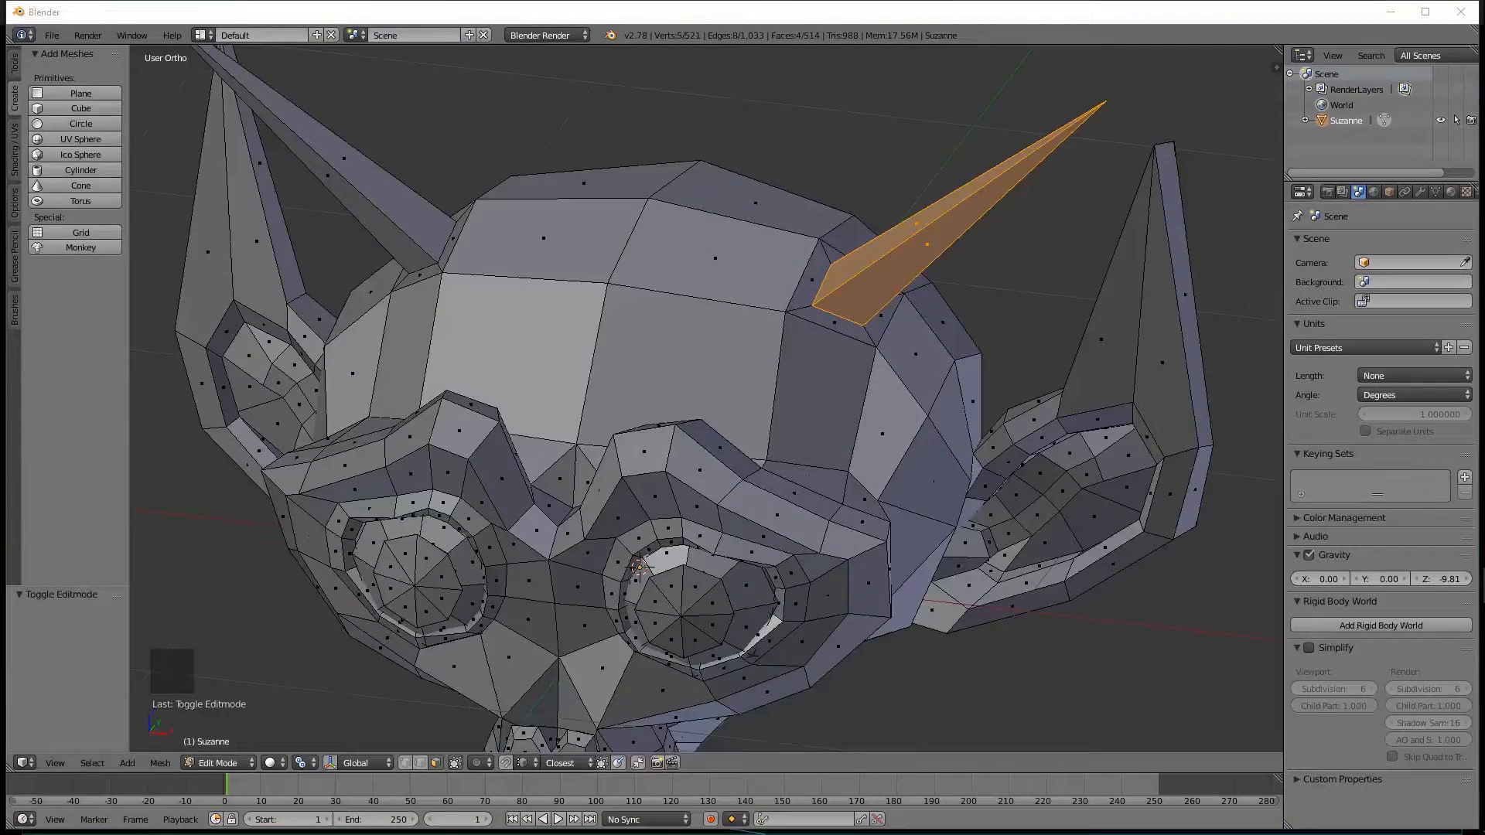
middle_click_drag(738, 469, 507, 461)
scroll(503, 490, "up", 2)
scroll(487, 487, "down", 3)
scroll(564, 475, "down", 1)
scroll(573, 462, "up", 1)
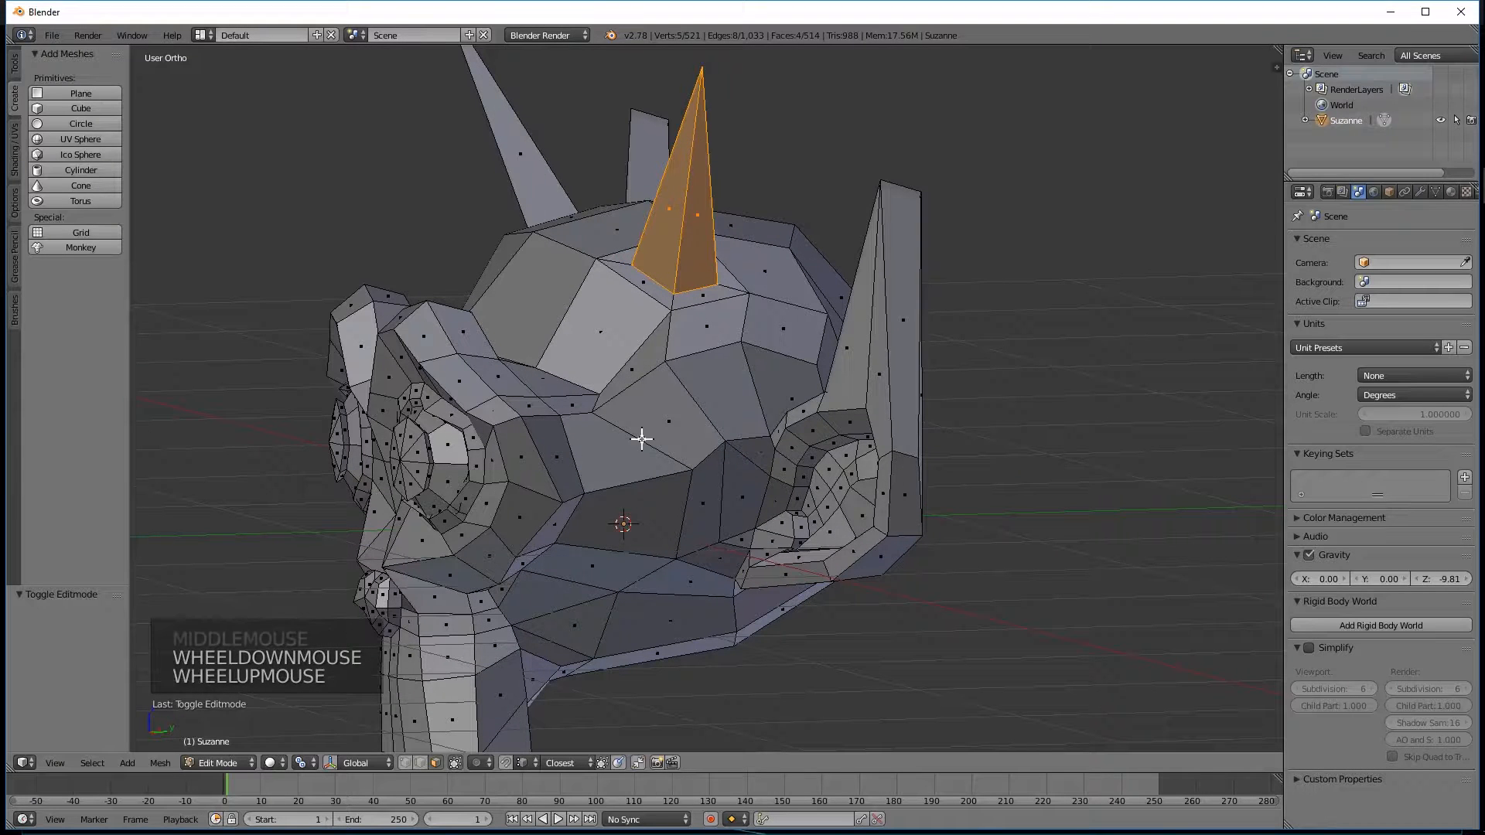
Add two single-cut edge loops around the brow ridge and eye area with Loop Cut and Slide.
key("ctrl+r")
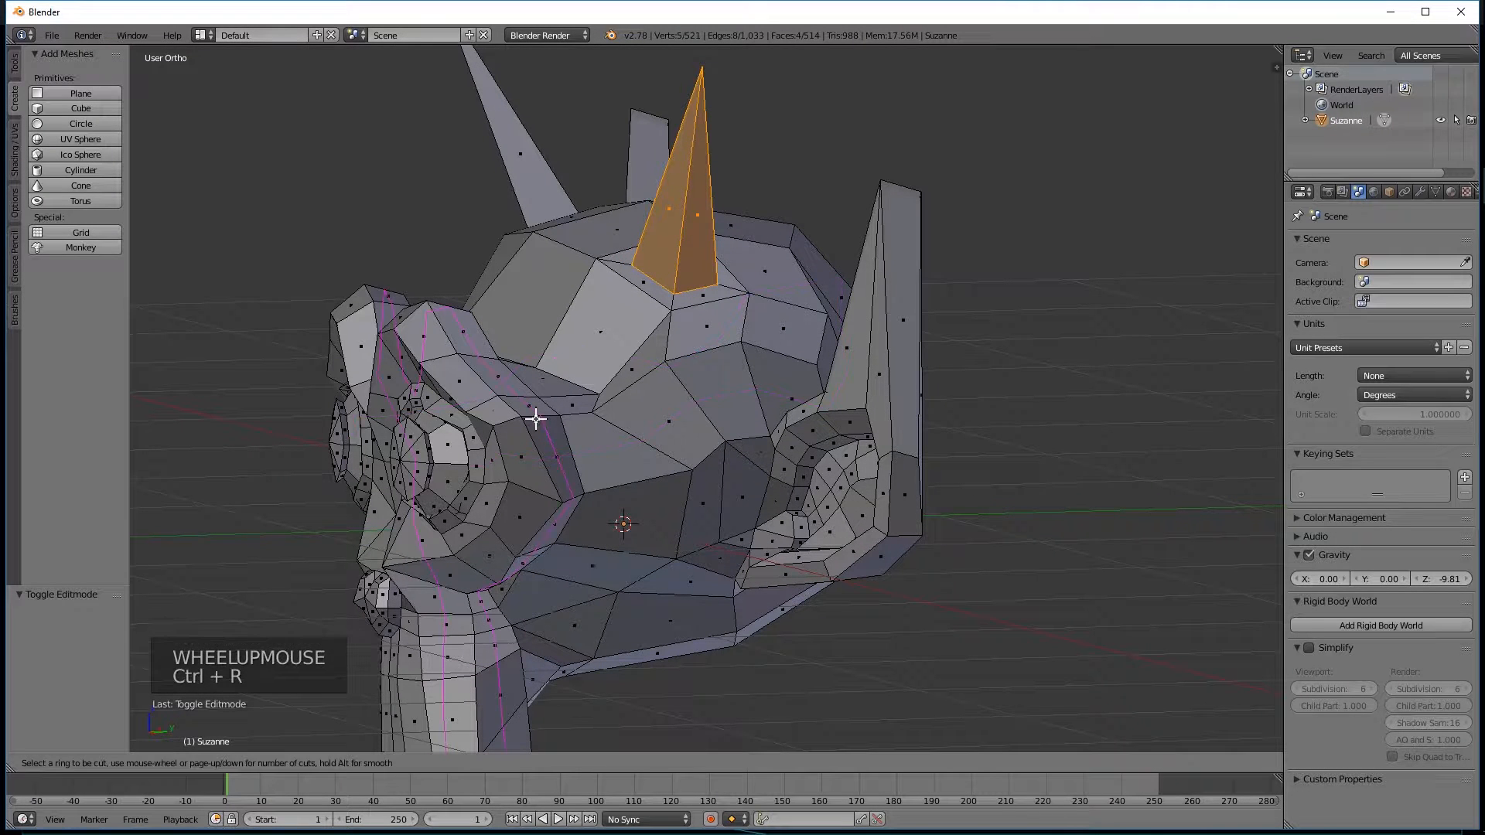
left_click(535, 419)
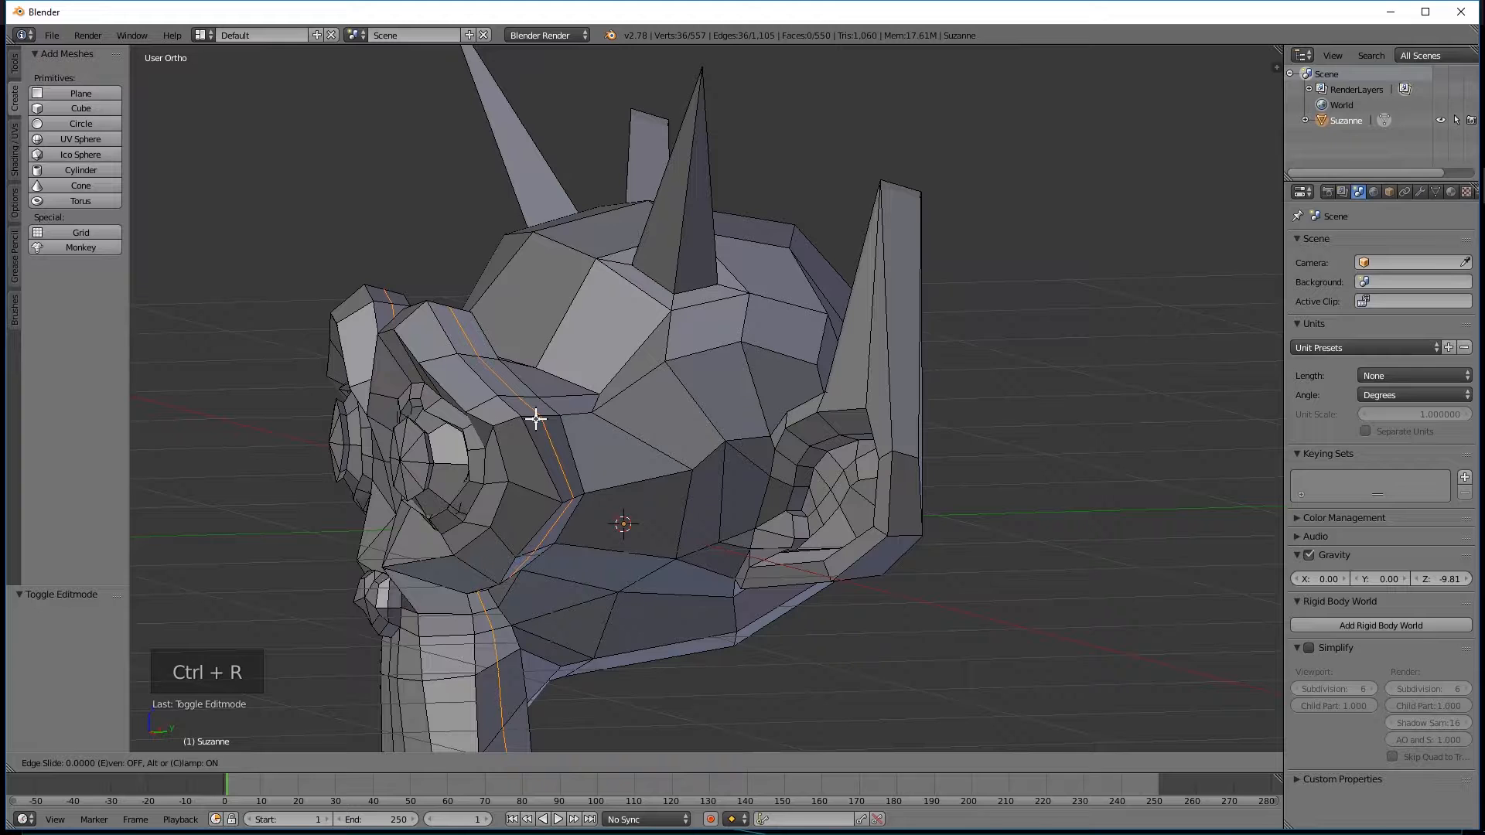
left_click(532, 423)
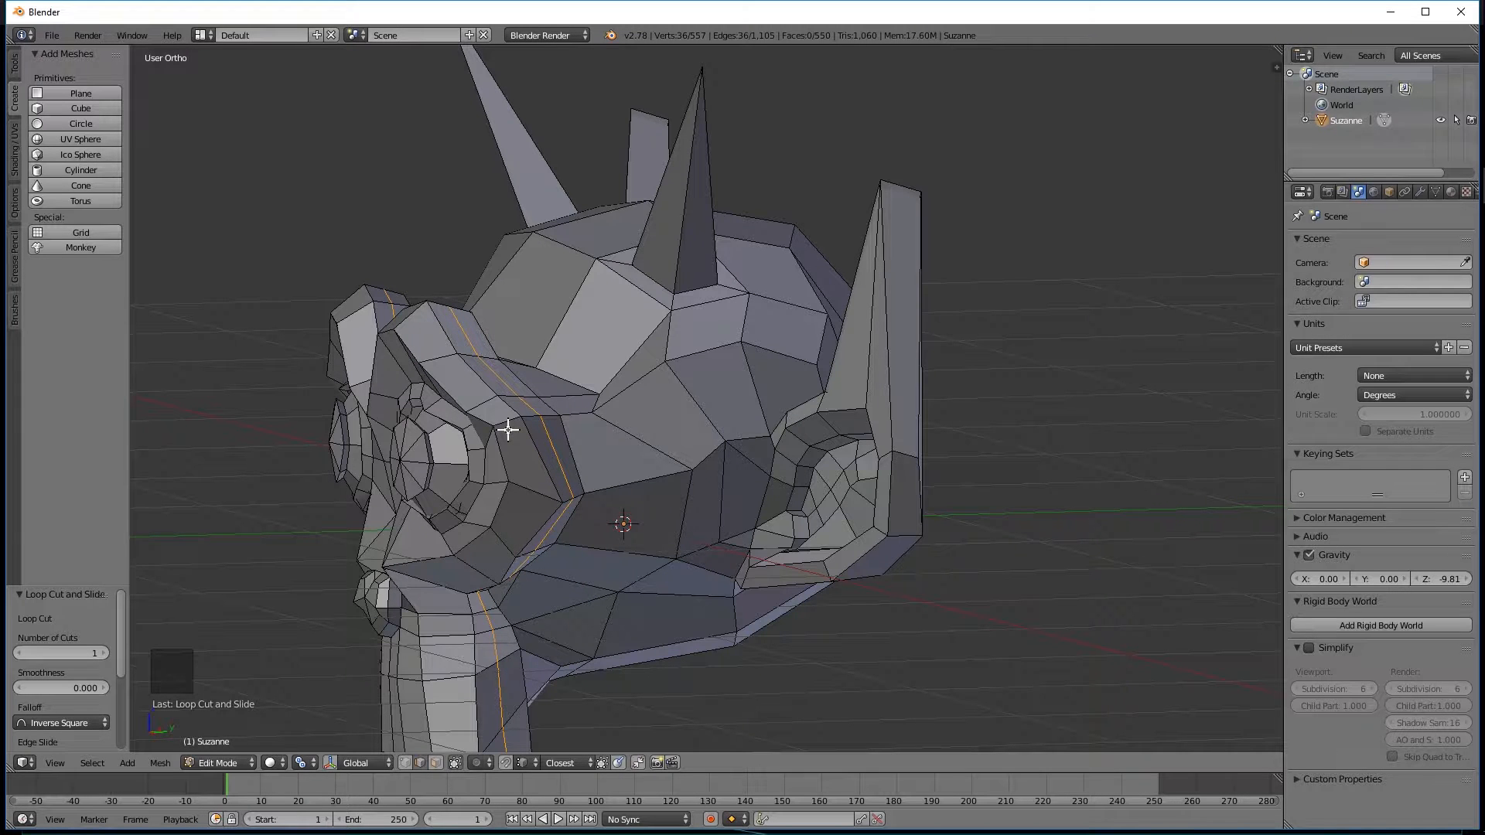
key("ctrl+r")
left_click(507, 419)
left_click(506, 419)
Scale the newly cut front loop around the brow ridge by about 1.021.
middle_click_drag(507, 419, 495, 415)
middle_click(495, 416)
key("s")
key("s")
key("s")
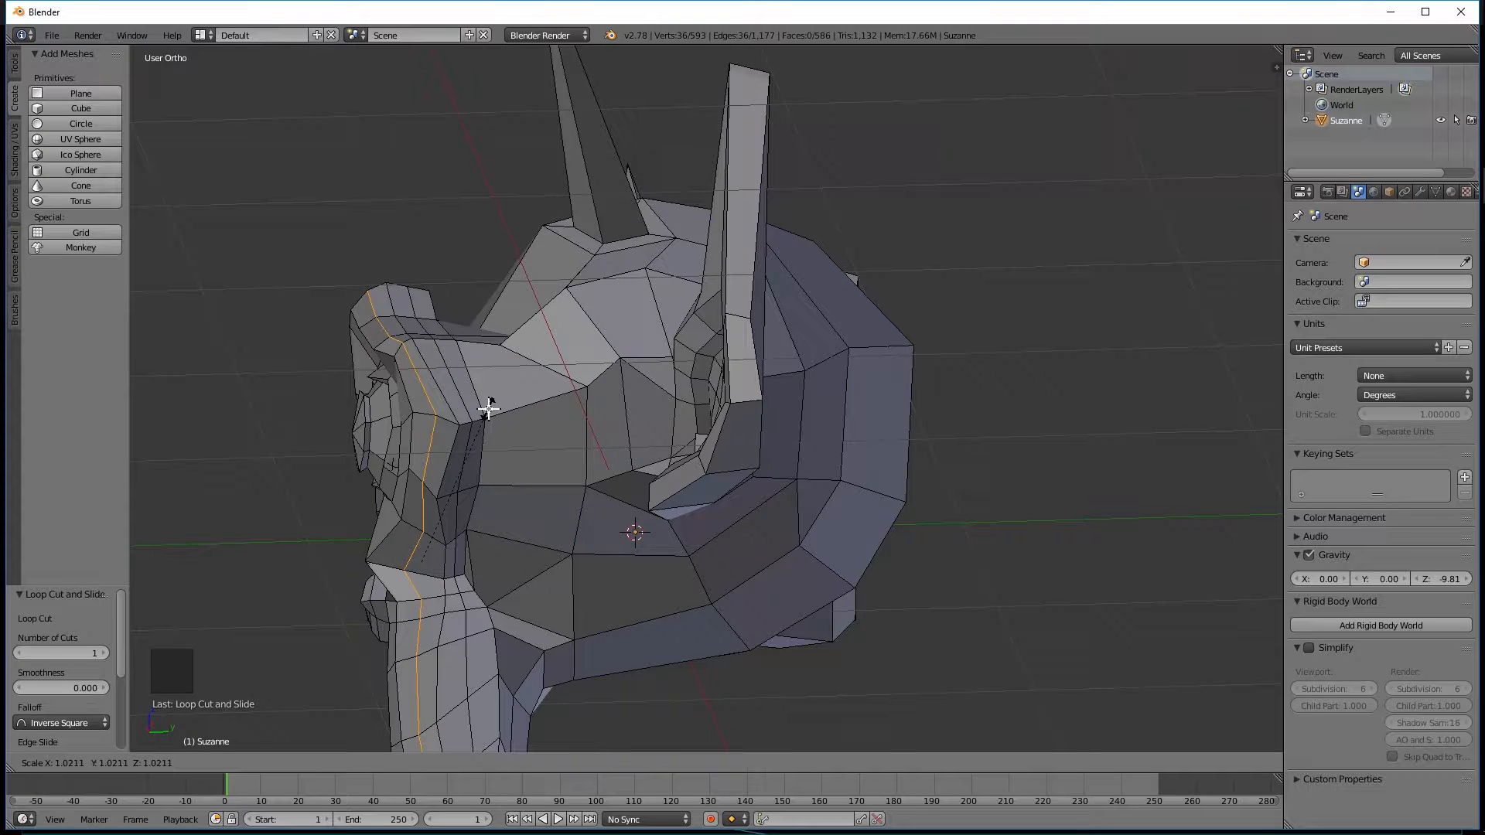
left_click(489, 409)
Scale the rear loop of the brow ridge by about 1.006 and the middle loop by about 1.020.
right_click(445, 361, "alt")
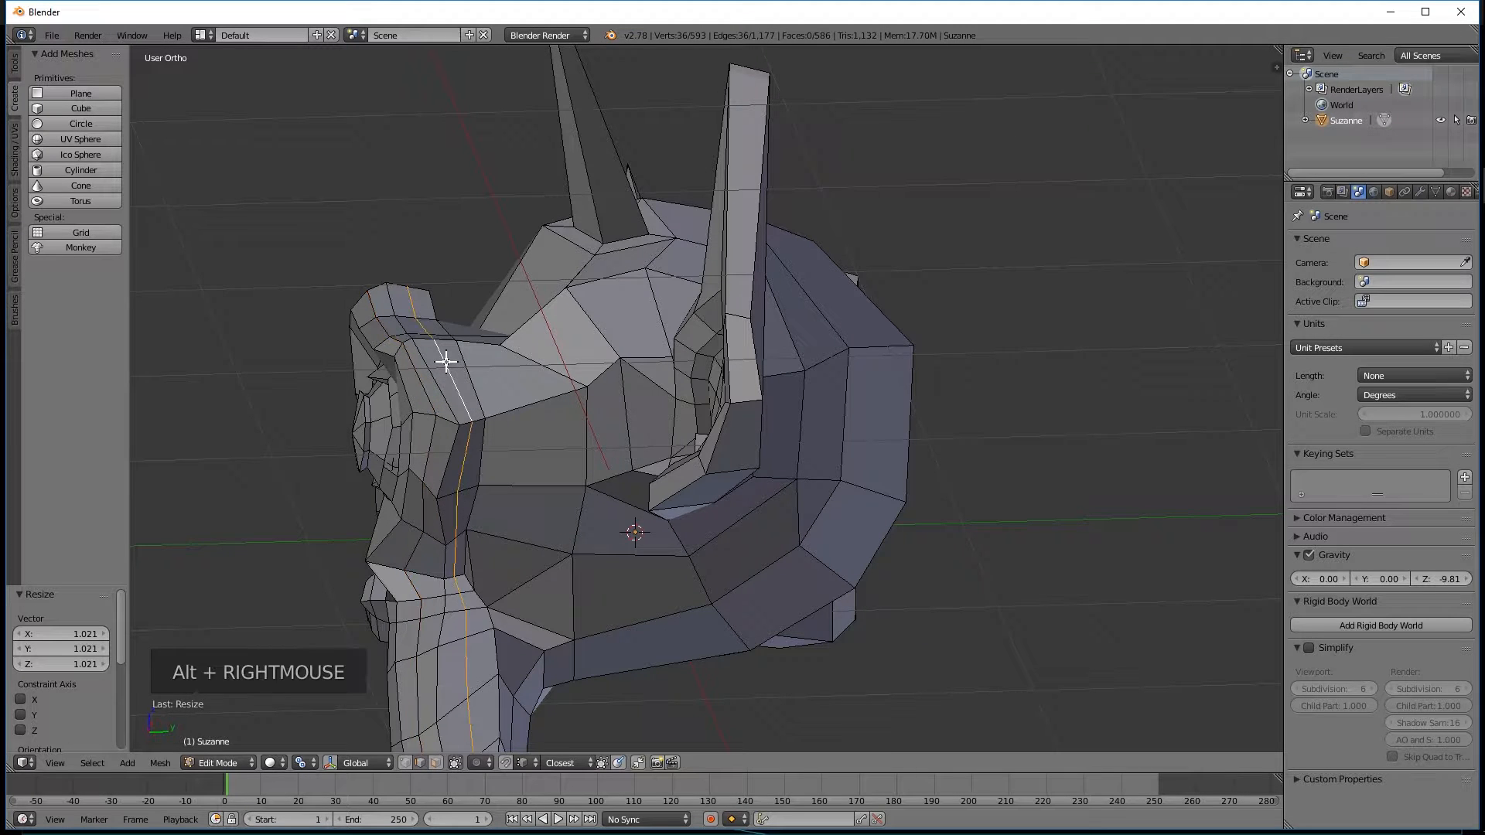
key("s")
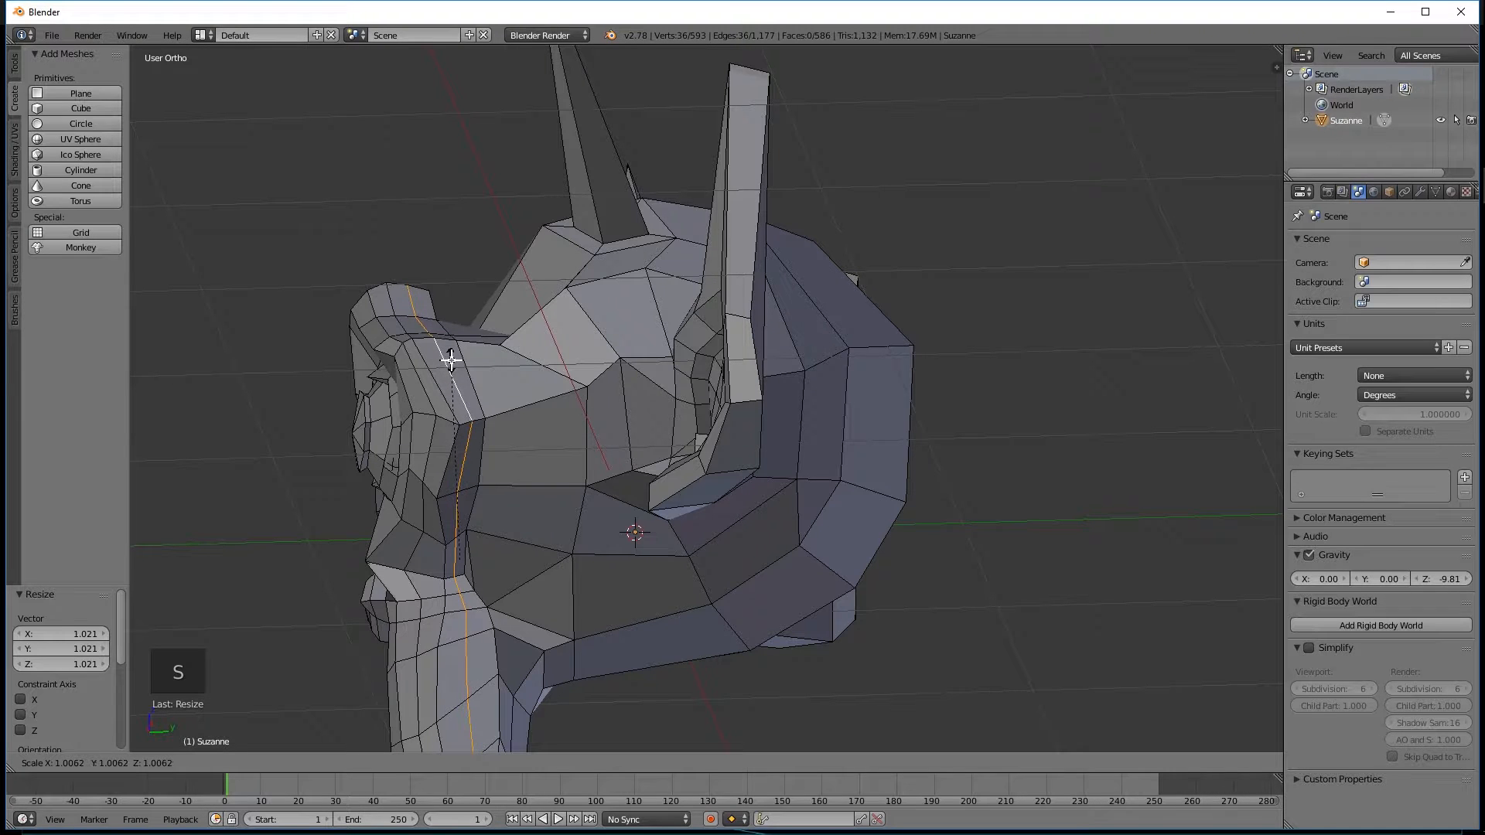
left_click(451, 360)
middle_click_drag(451, 357, 499, 428)
right_click(487, 428, "shift")
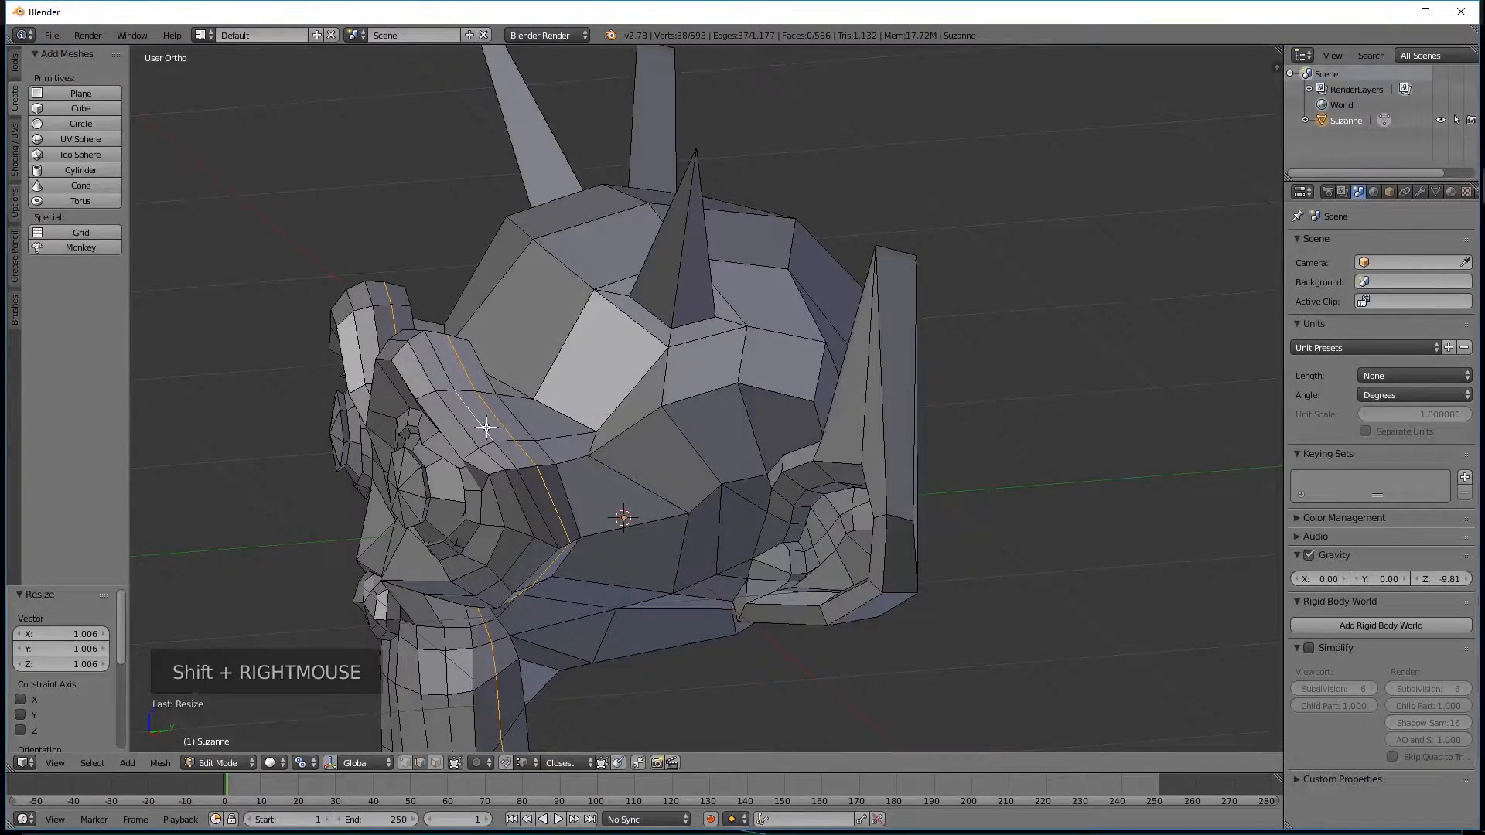
right_click(486, 427, "alt")
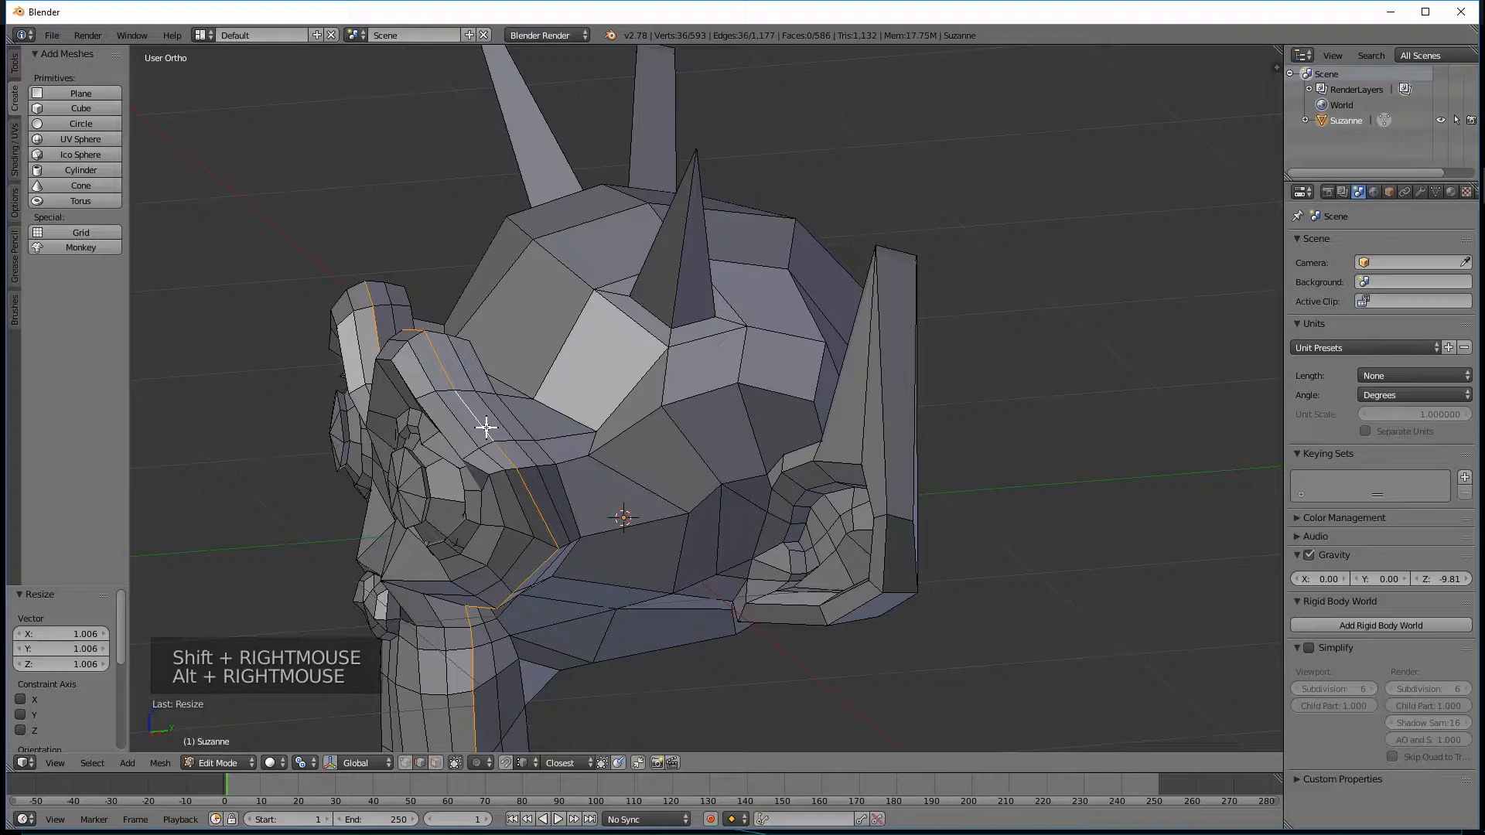
key("s")
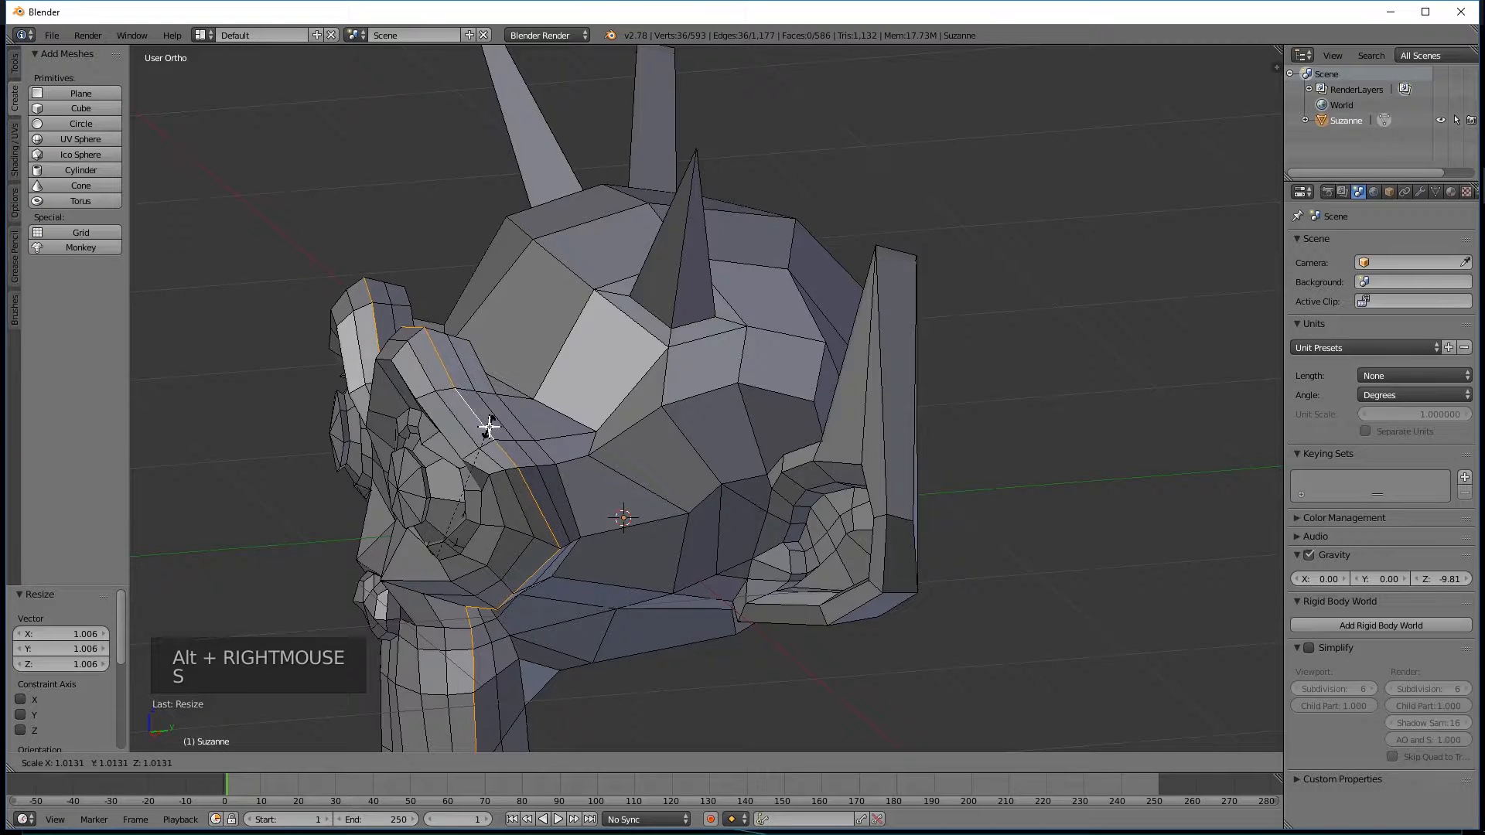
left_click(485, 425)
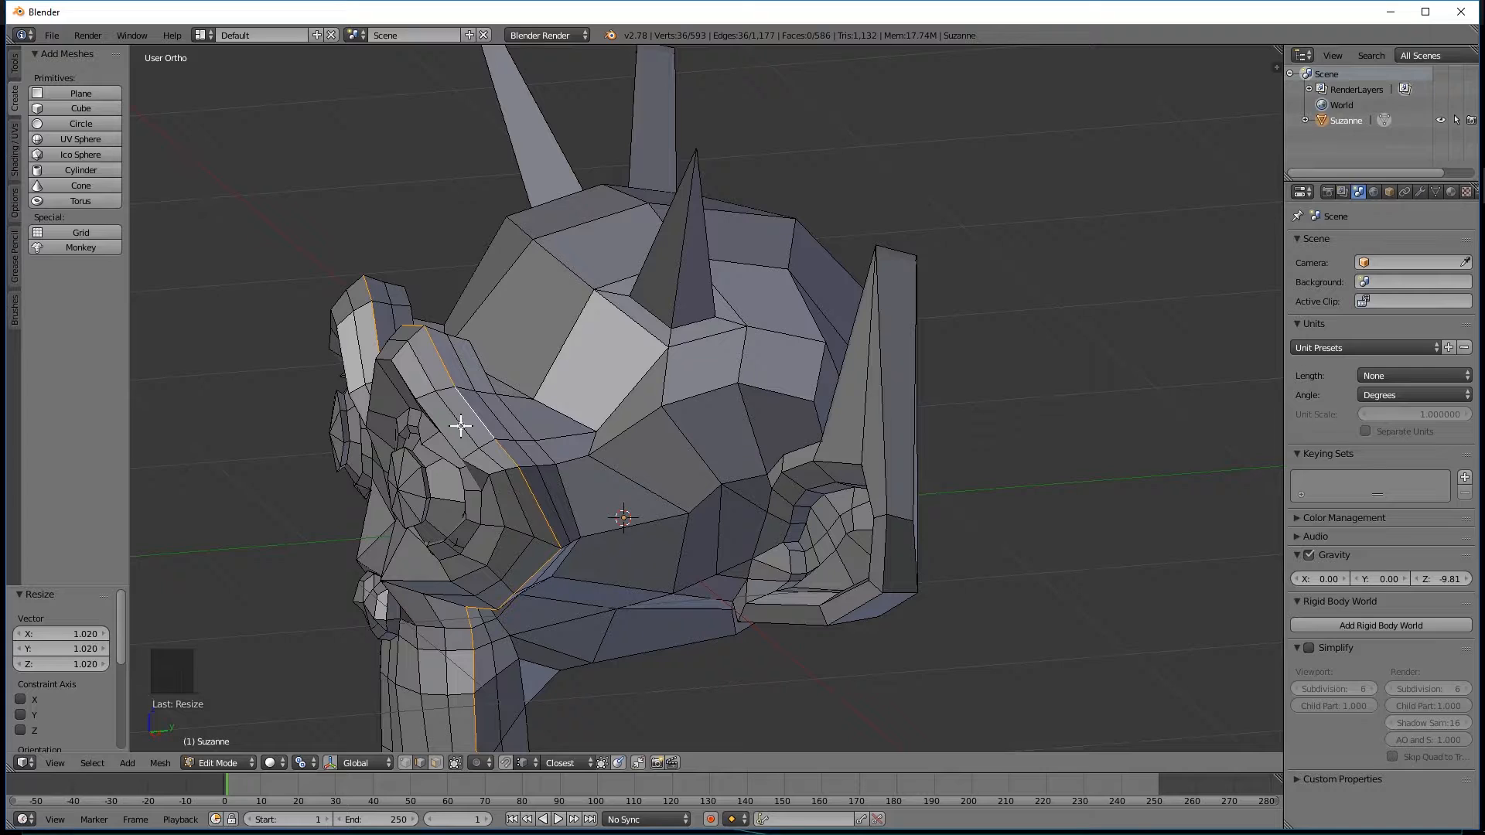
Select the front brow-ridge loop together with a second loop behind it and scale both by about 1.012.
right_click(489, 421, "alt")
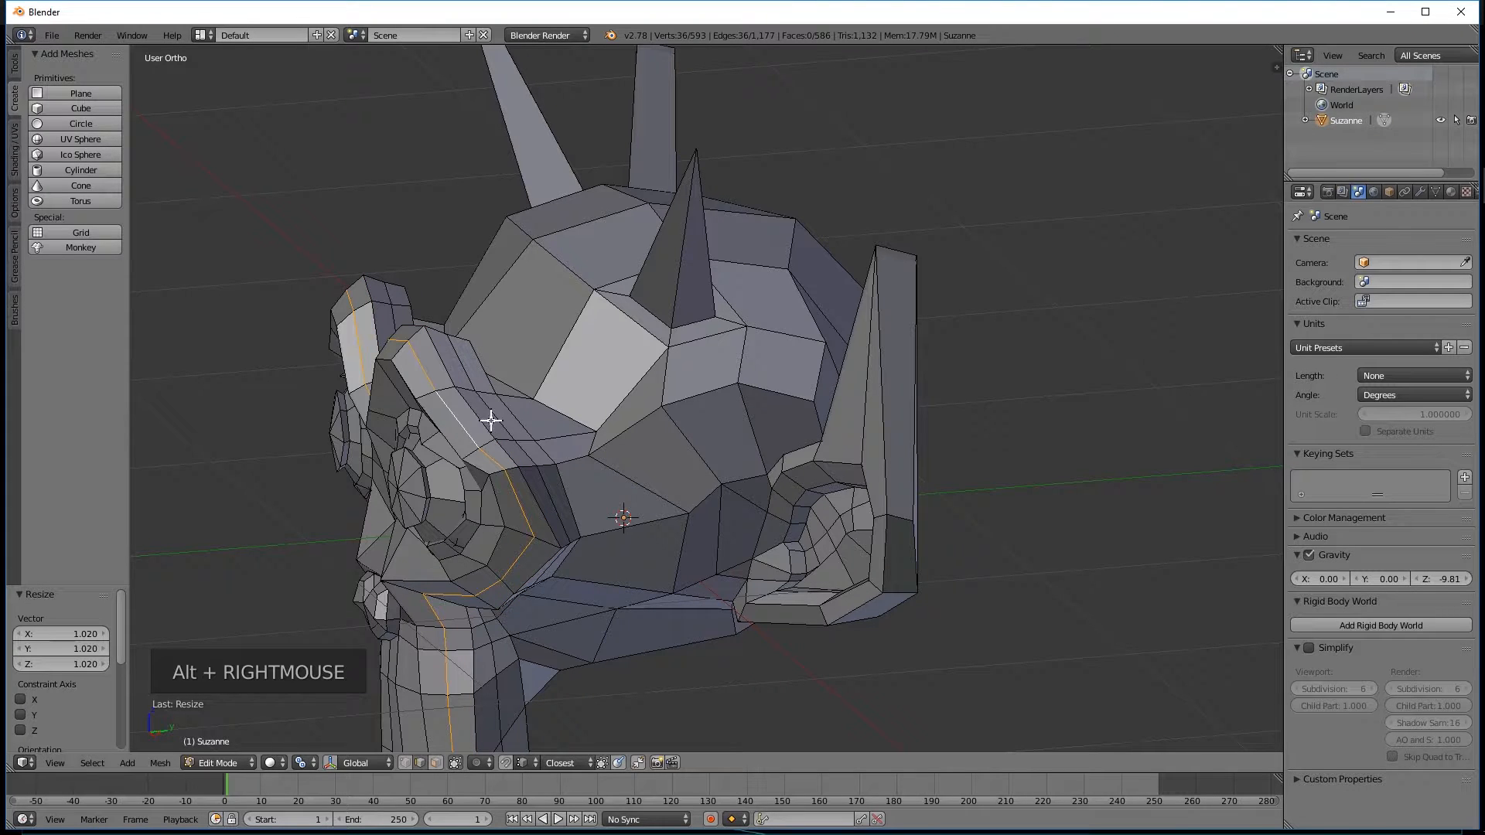
right_click(498, 417, "alt+shift")
middle_click_drag(535, 459, 448, 437)
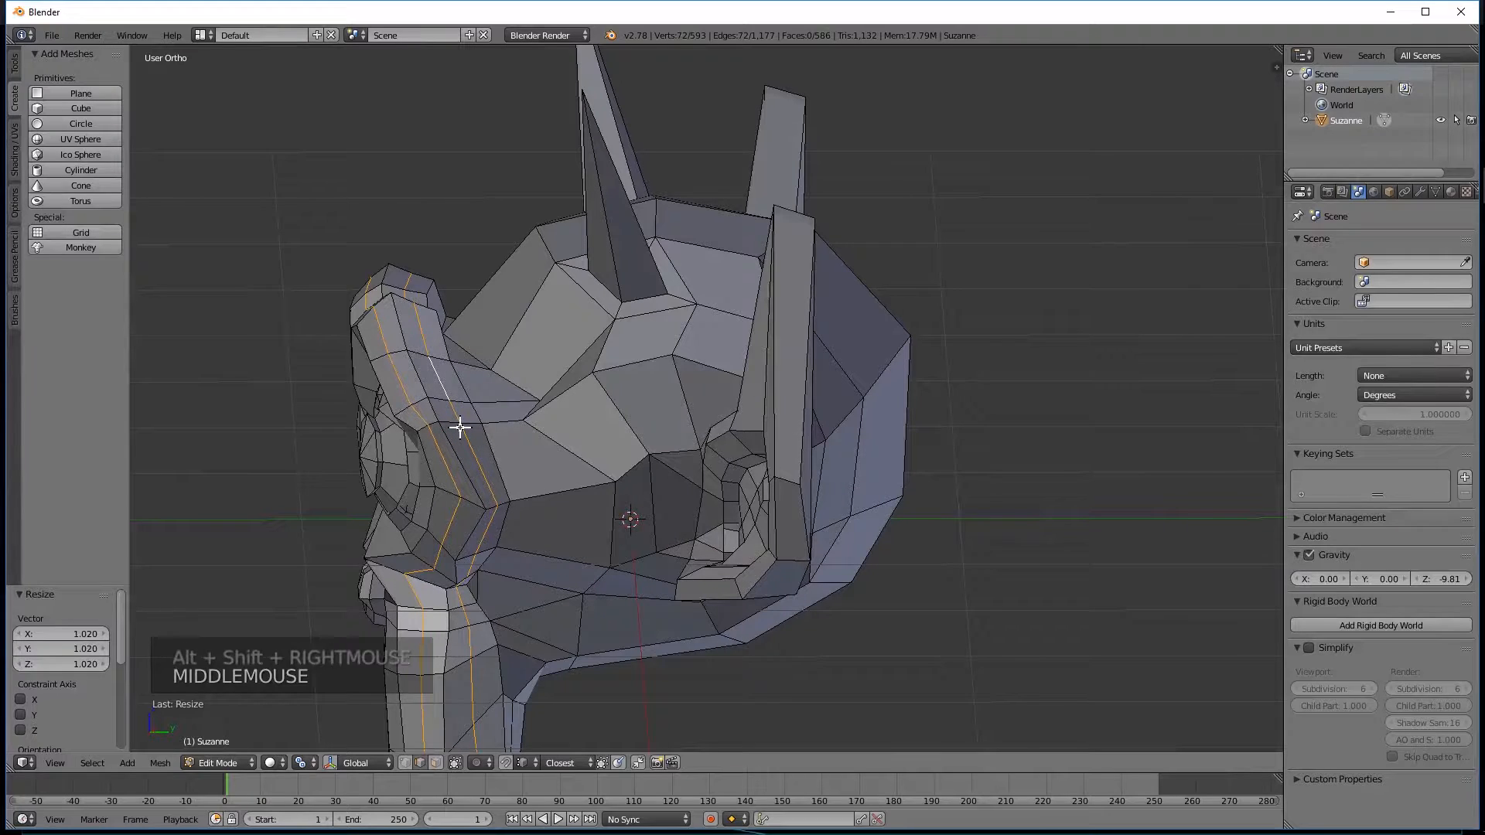
key("s")
key("s")
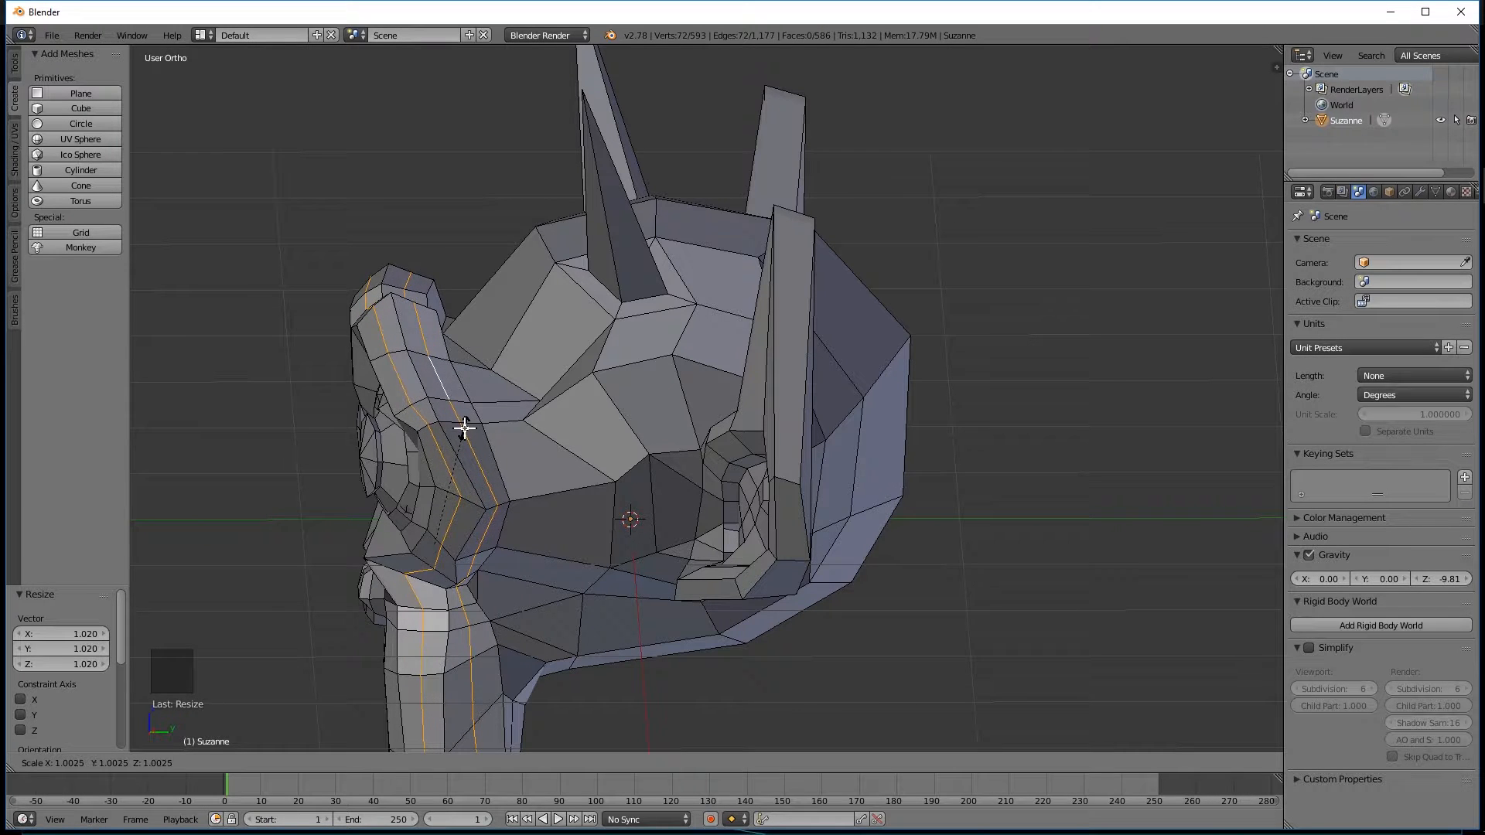
left_click(494, 427)
Switch to face selection and delete the large face just left of the center line on the back of the head.
middle_click_drag(527, 431, 712, 431)
scroll(763, 520, "down", 2)
middle_click_drag(763, 520, 630, 537)
middle_click_drag(425, 421, 583, 344)
scroll(636, 410, "up", 3)
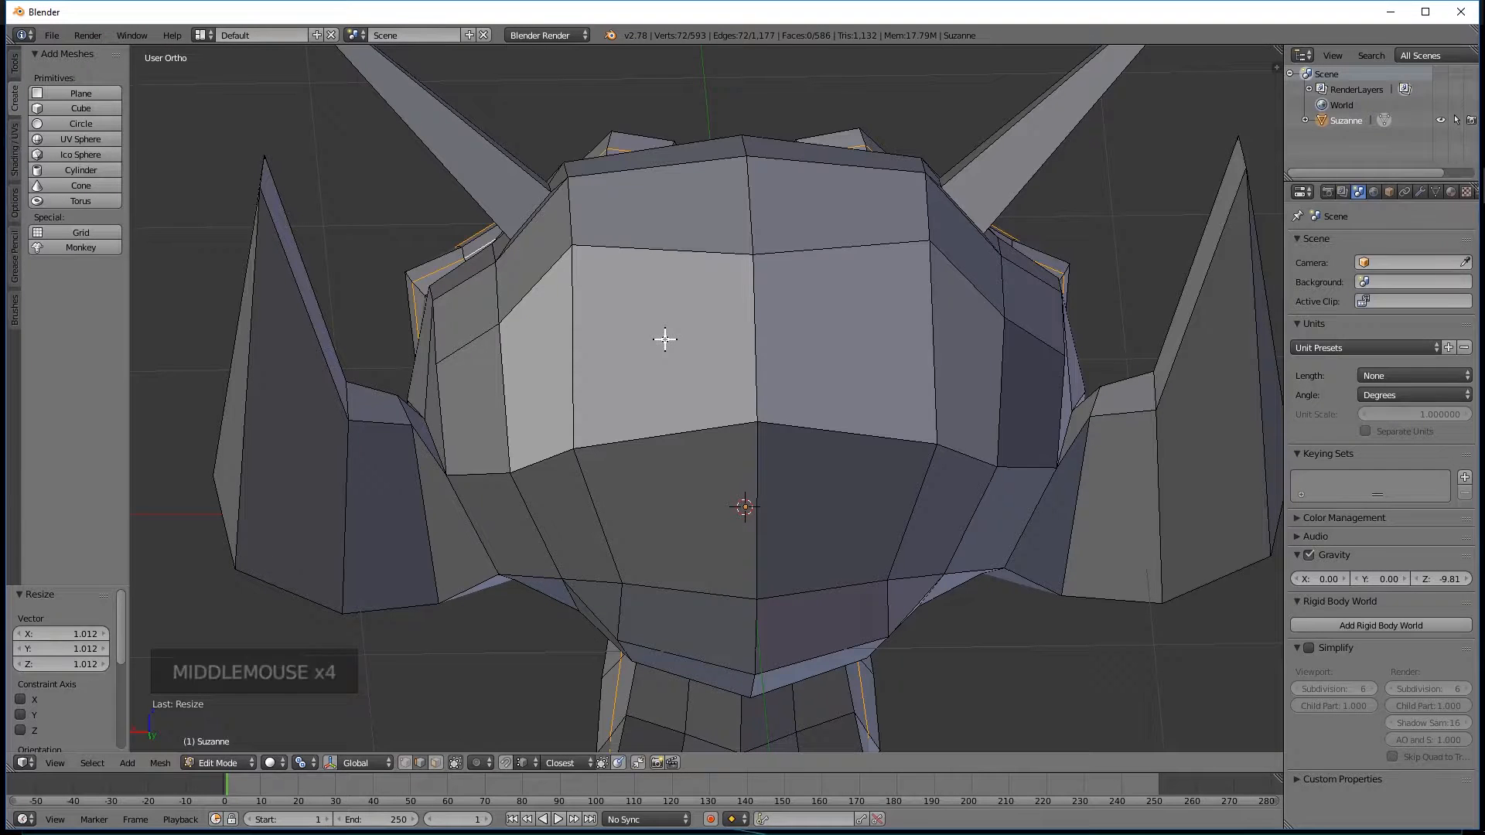
key("ctrl+Tab")
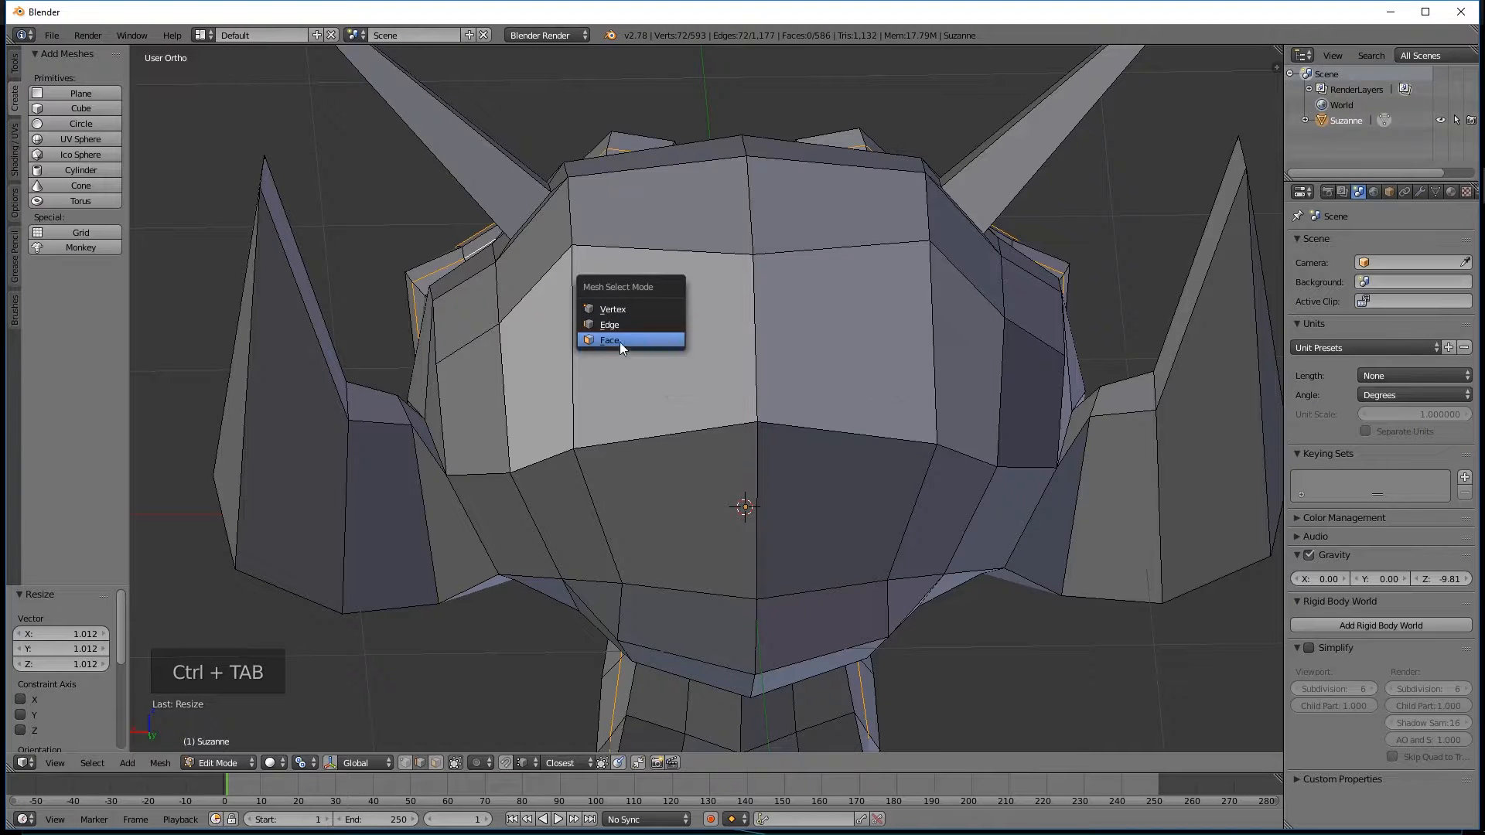
key("ctrl+Tab")
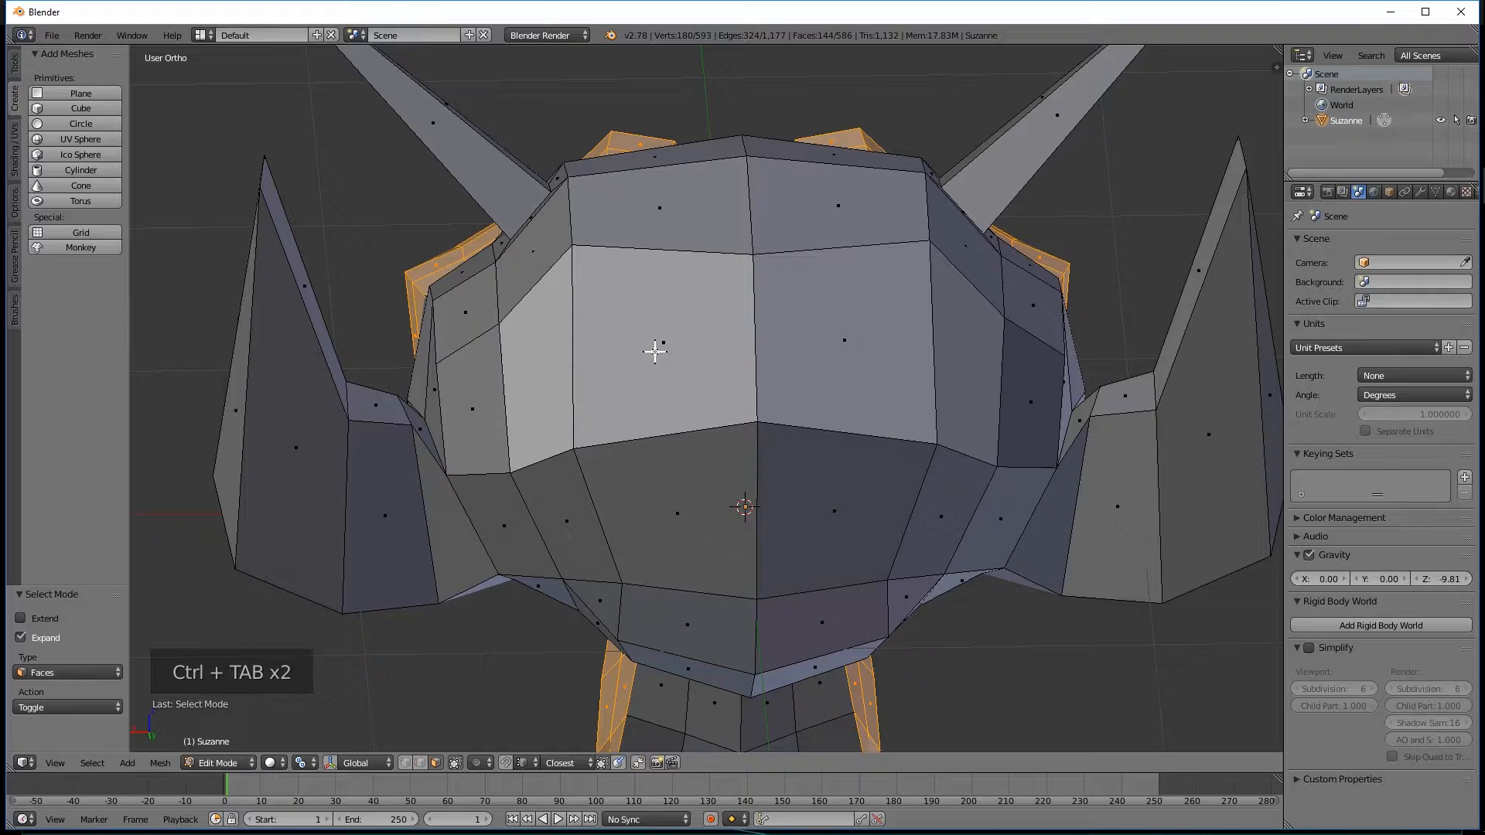
right_click(660, 348)
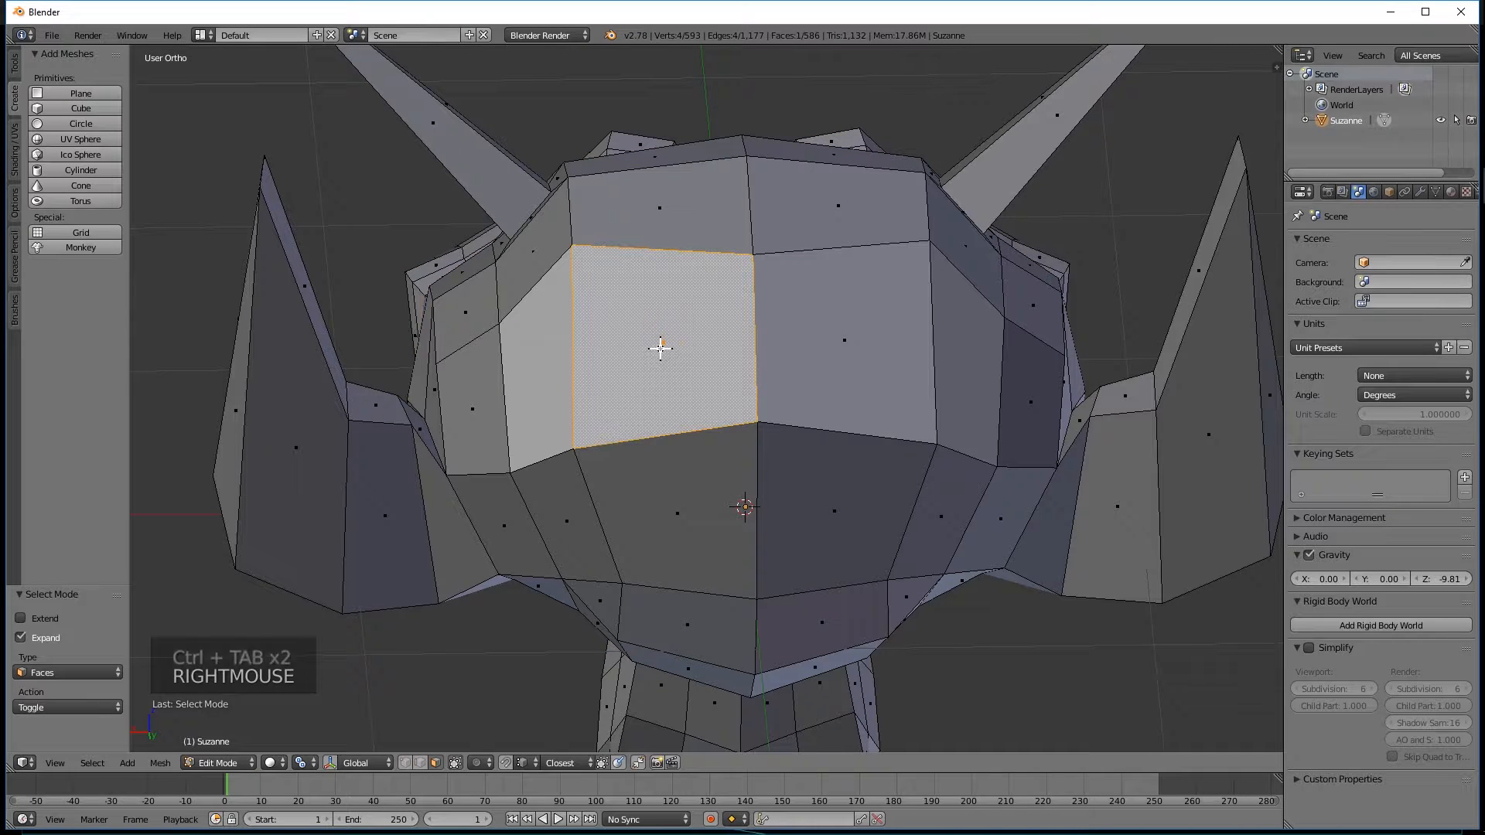
key("Delete")
key("Delete")
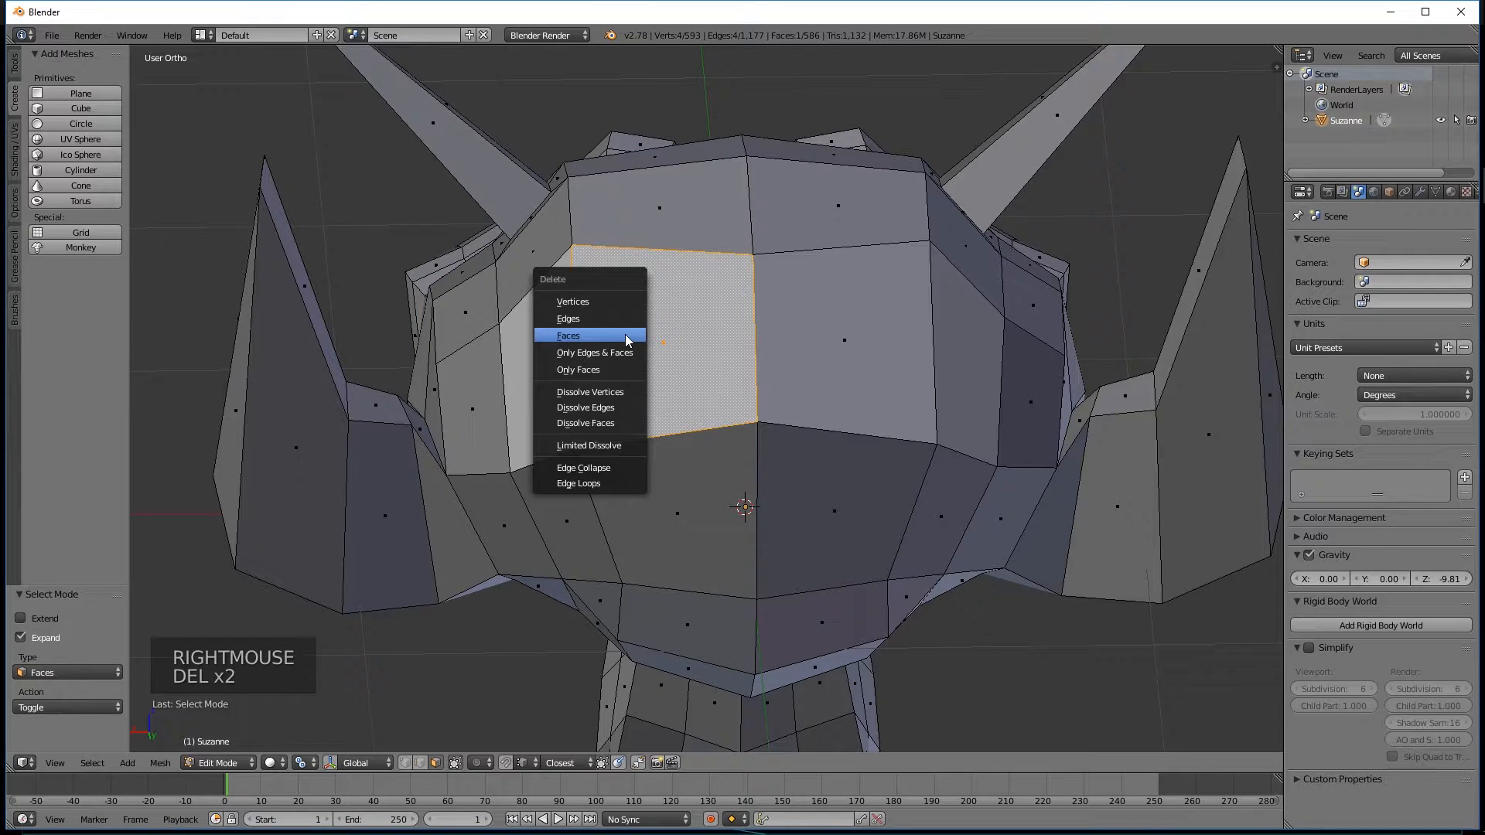
left_click(625, 338)
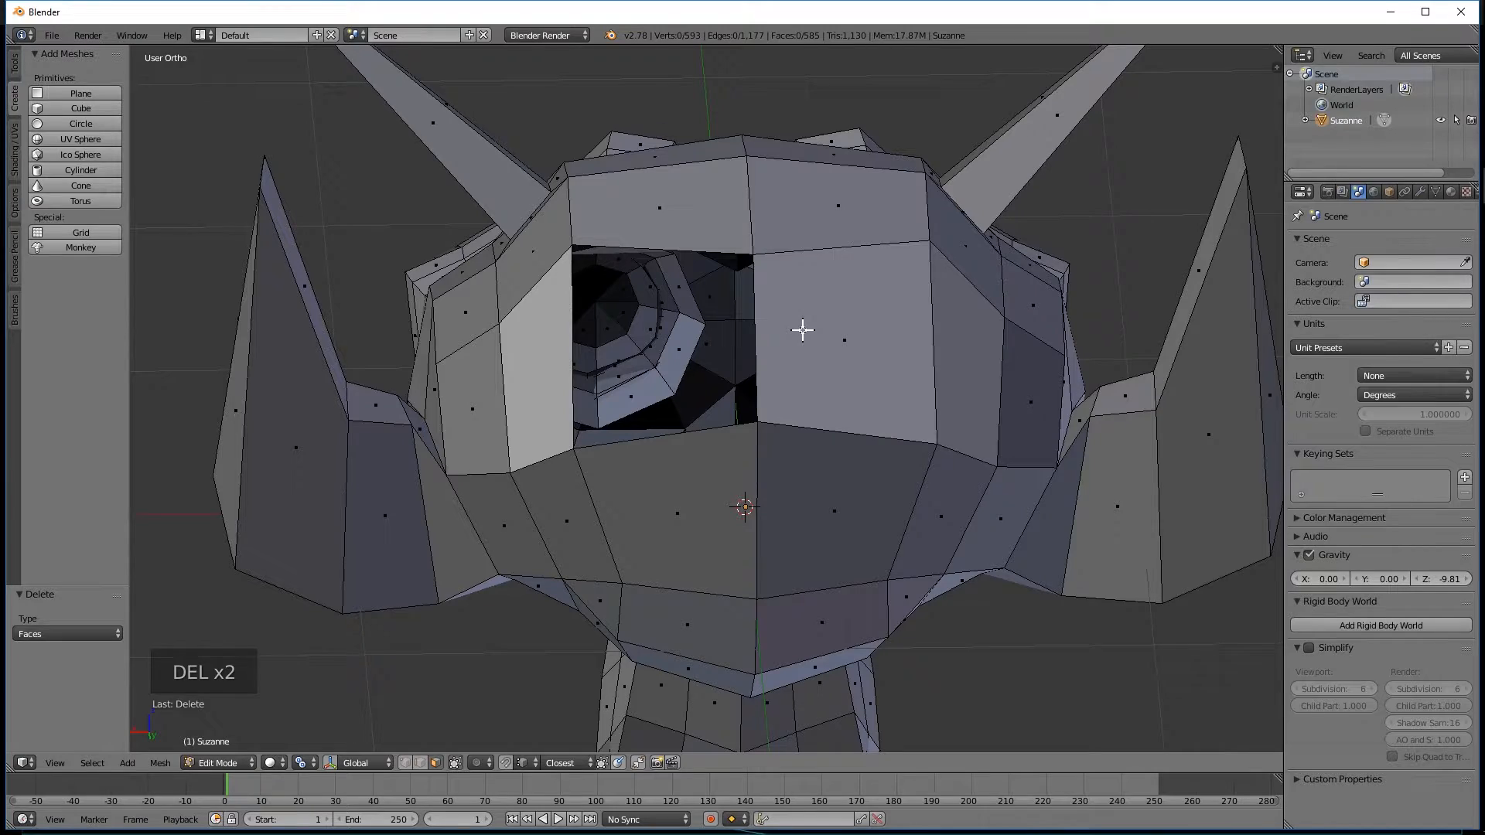
Delete the large face just right of the center line on the back of Suzanne's head.
right_click(826, 343)
key("Delete")
left_click(827, 343)
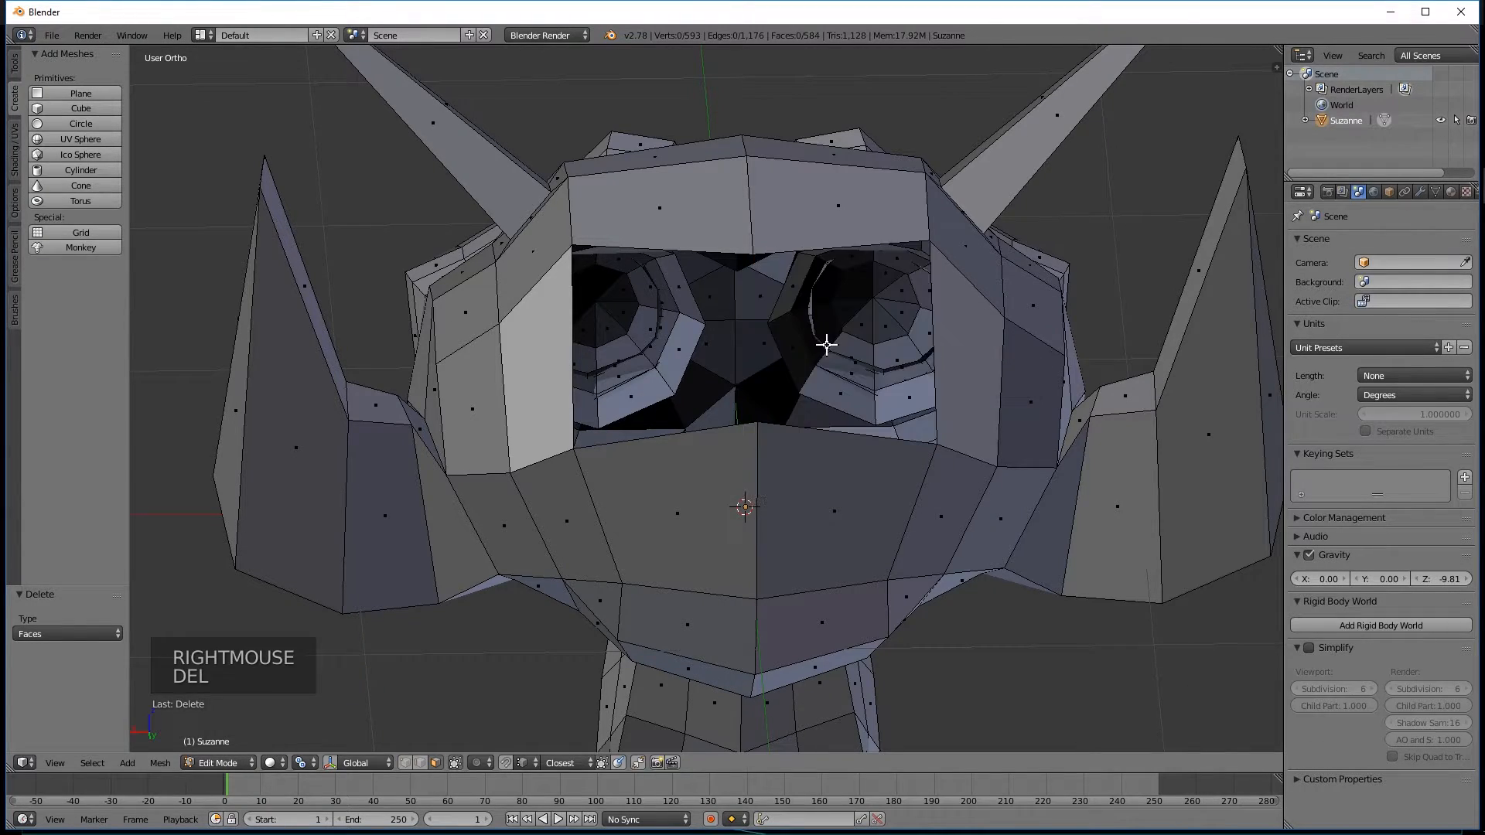
Switch to edge selection and fill the left half of the hole with a face between its upper and lower edges.
mouse_move(804, 458)
middle_mouse_down()
mouse_move(680, 401)
mouse_move(722, 639)
mouse_move(802, 454)
mouse_move(626, 554)
mouse_move(832, 464)
middle_mouse_up()
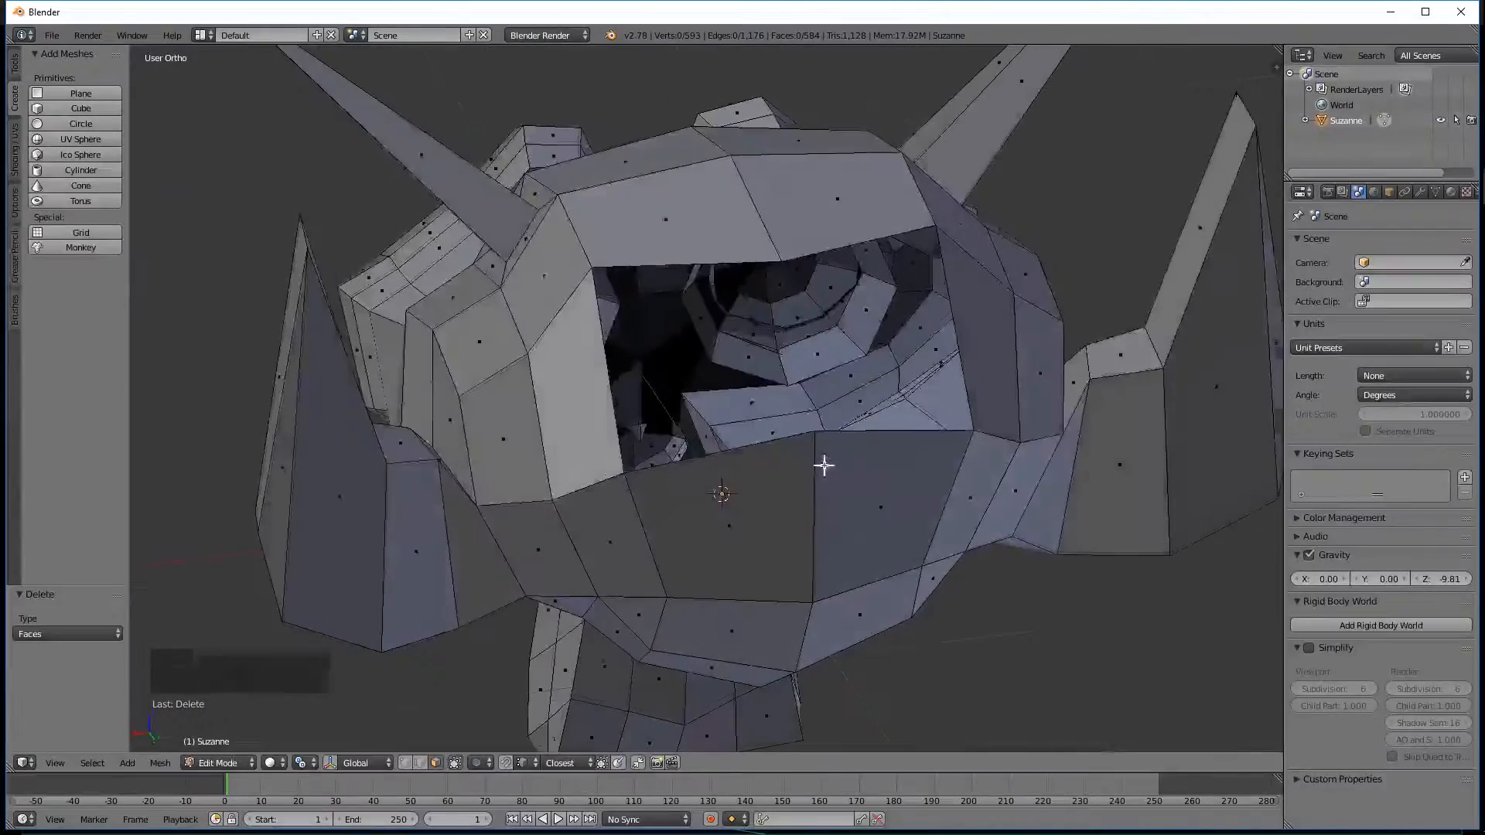
right_click(644, 274)
middle_click_drag(644, 275, 570, 291)
key("ctrl+Tab")
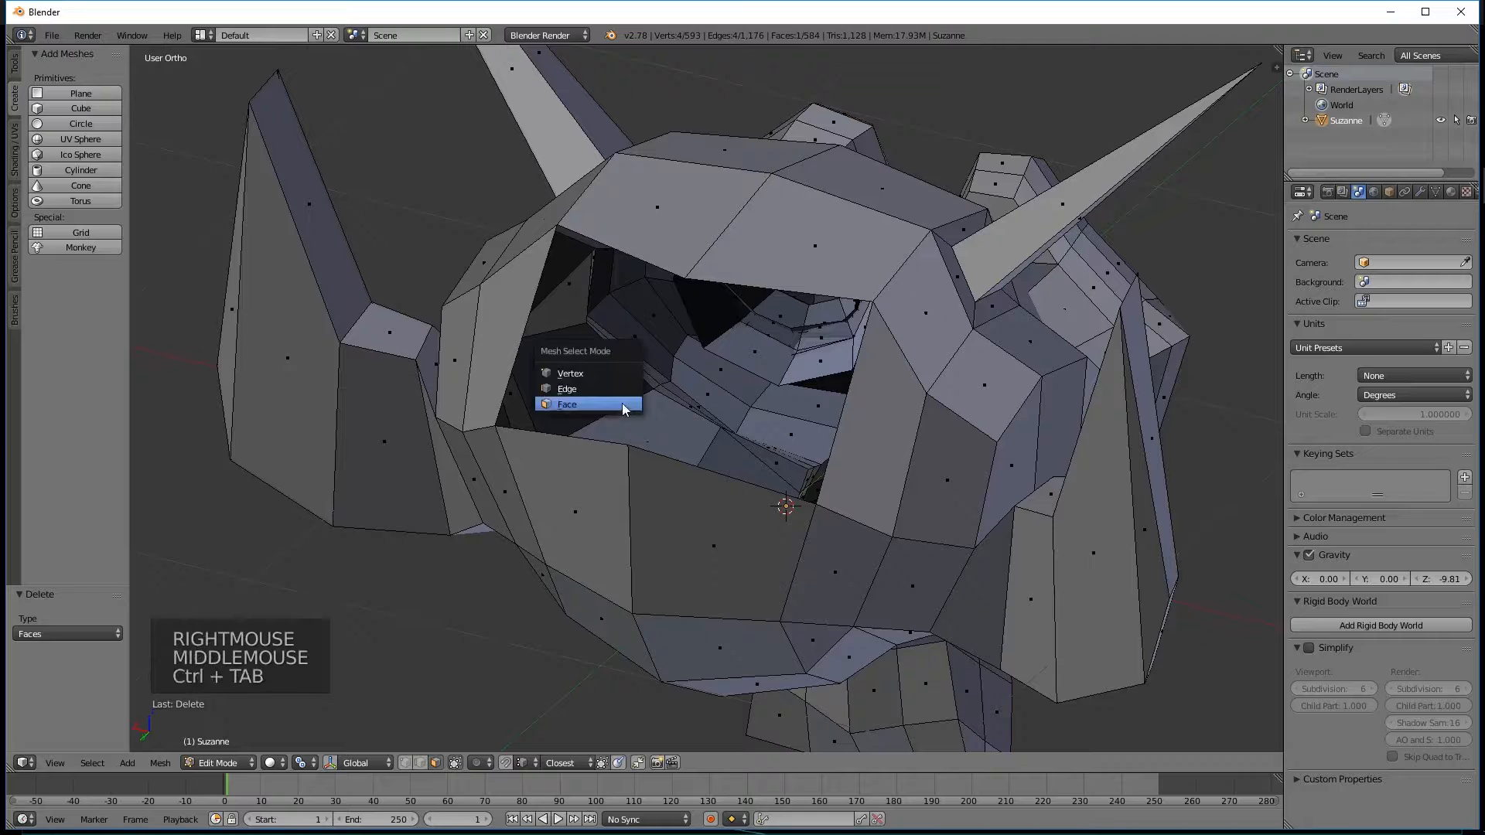
left_click(581, 388)
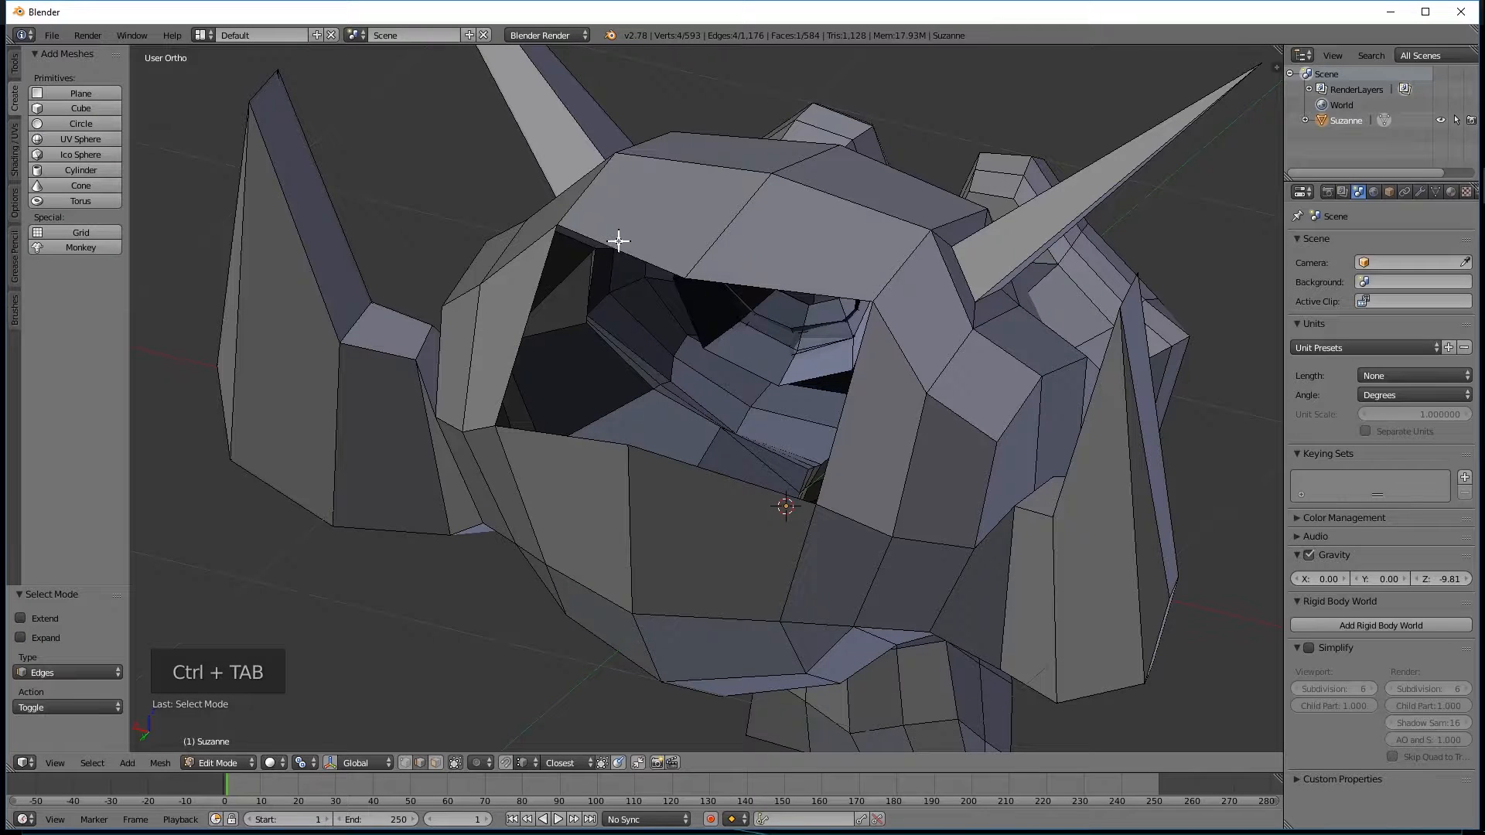
right_click(618, 244)
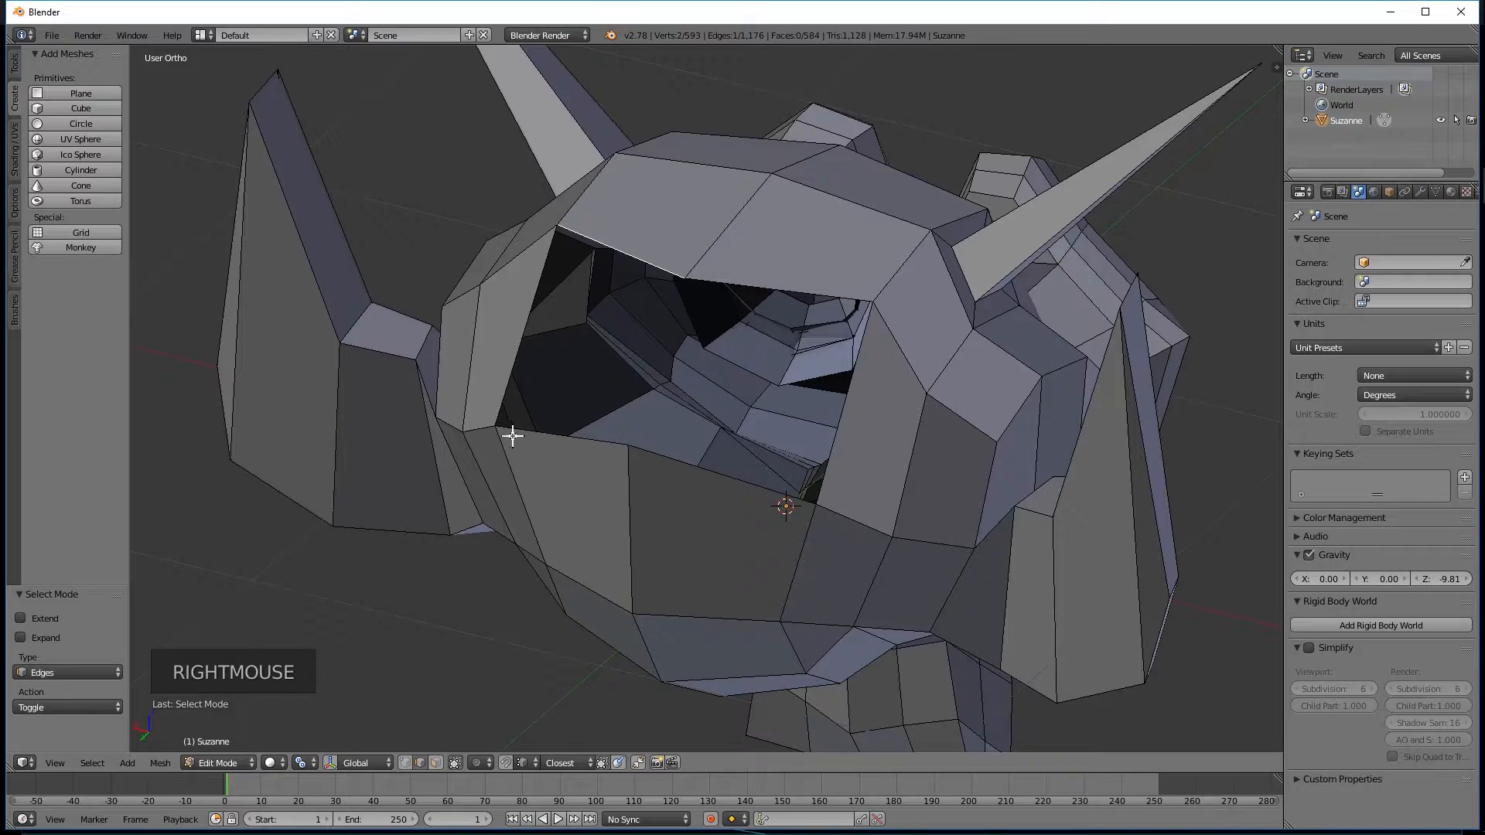
right_click(539, 434, "shift")
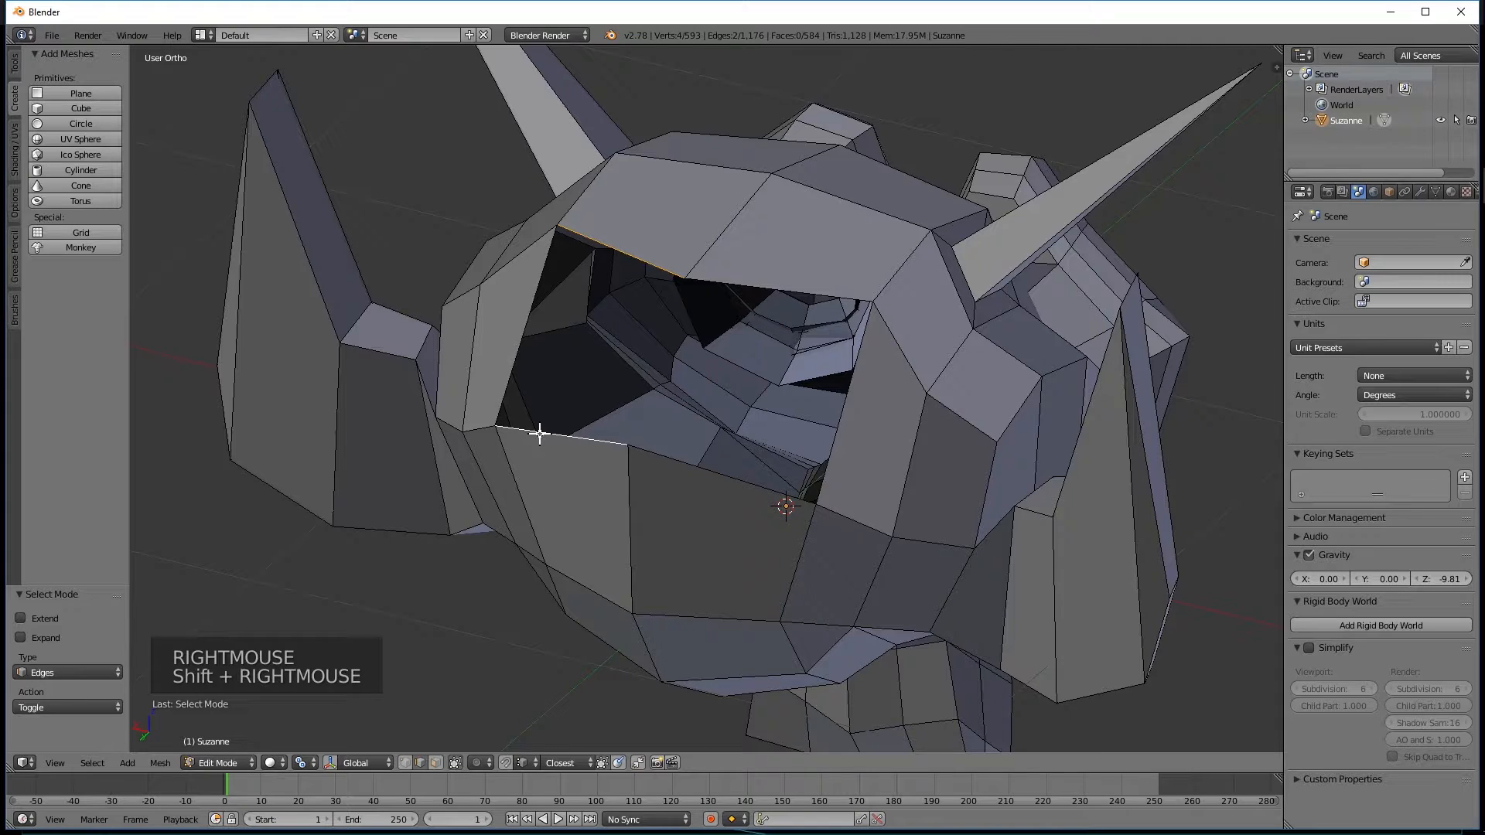
key("f")
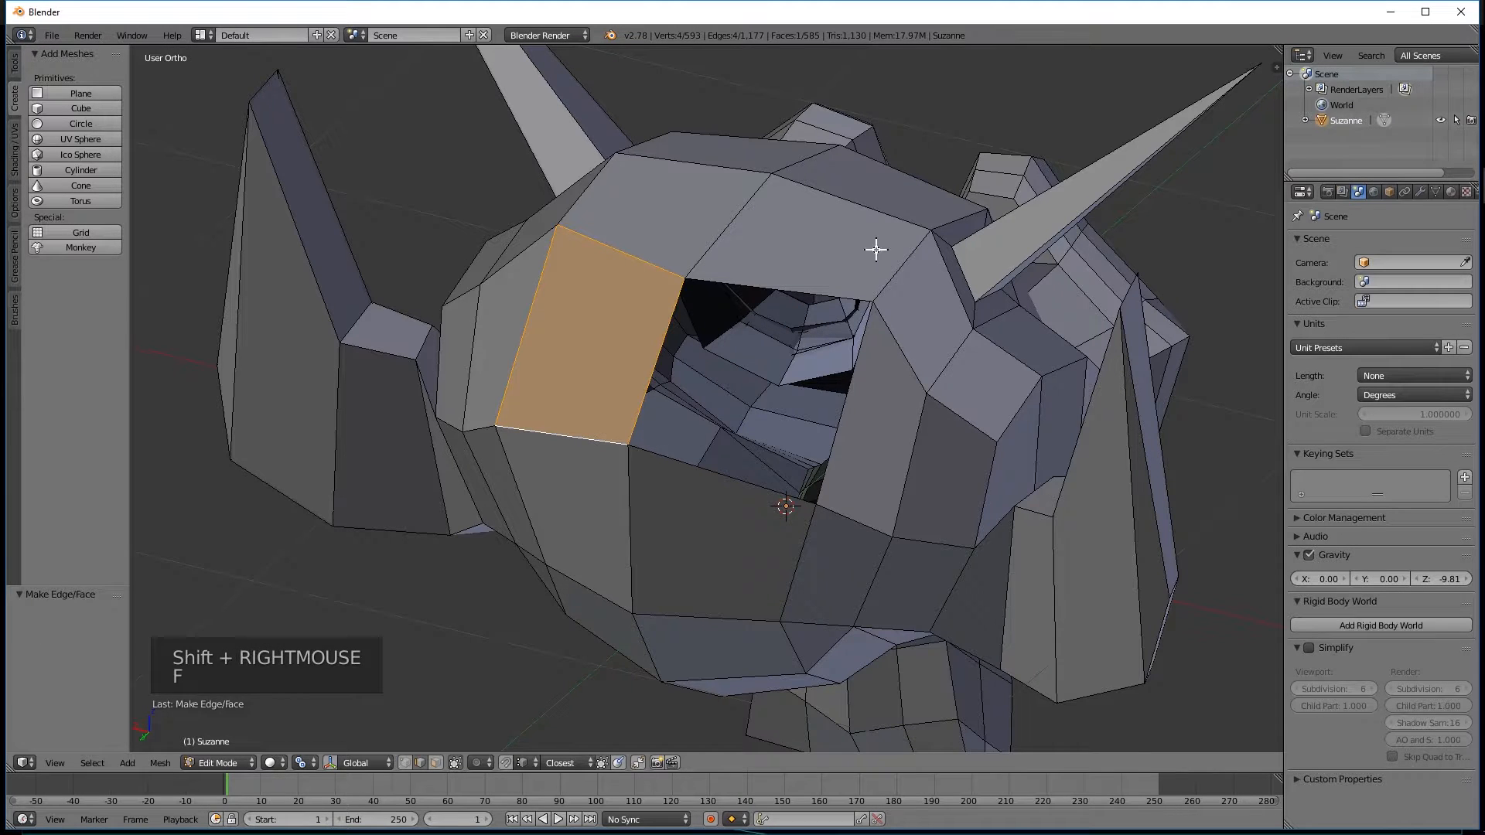
Fill the remaining right half of the hole with a face between its upper and lower edges.
right_click(776, 289)
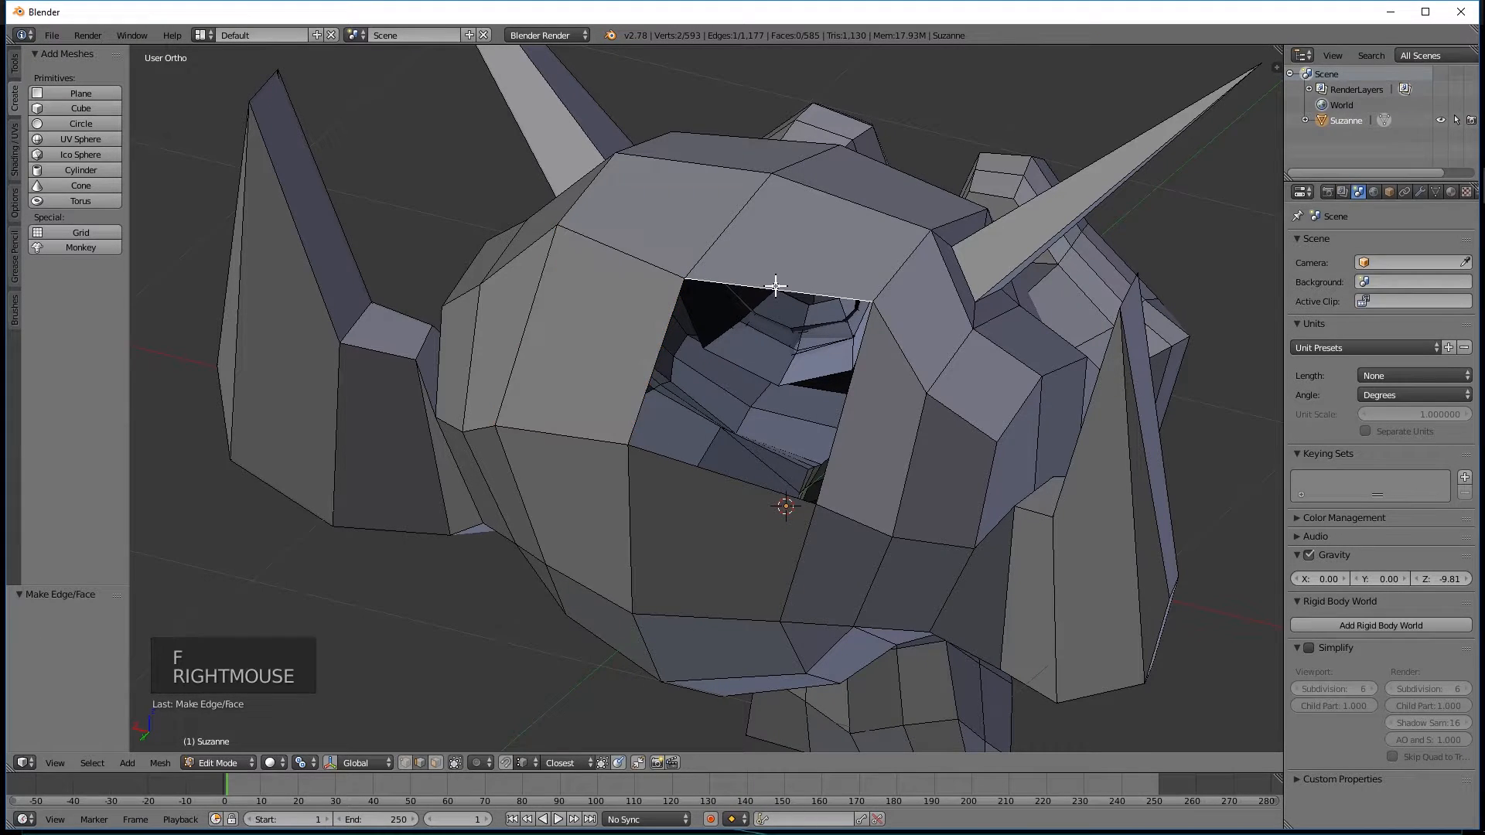
right_click(701, 469, "shift")
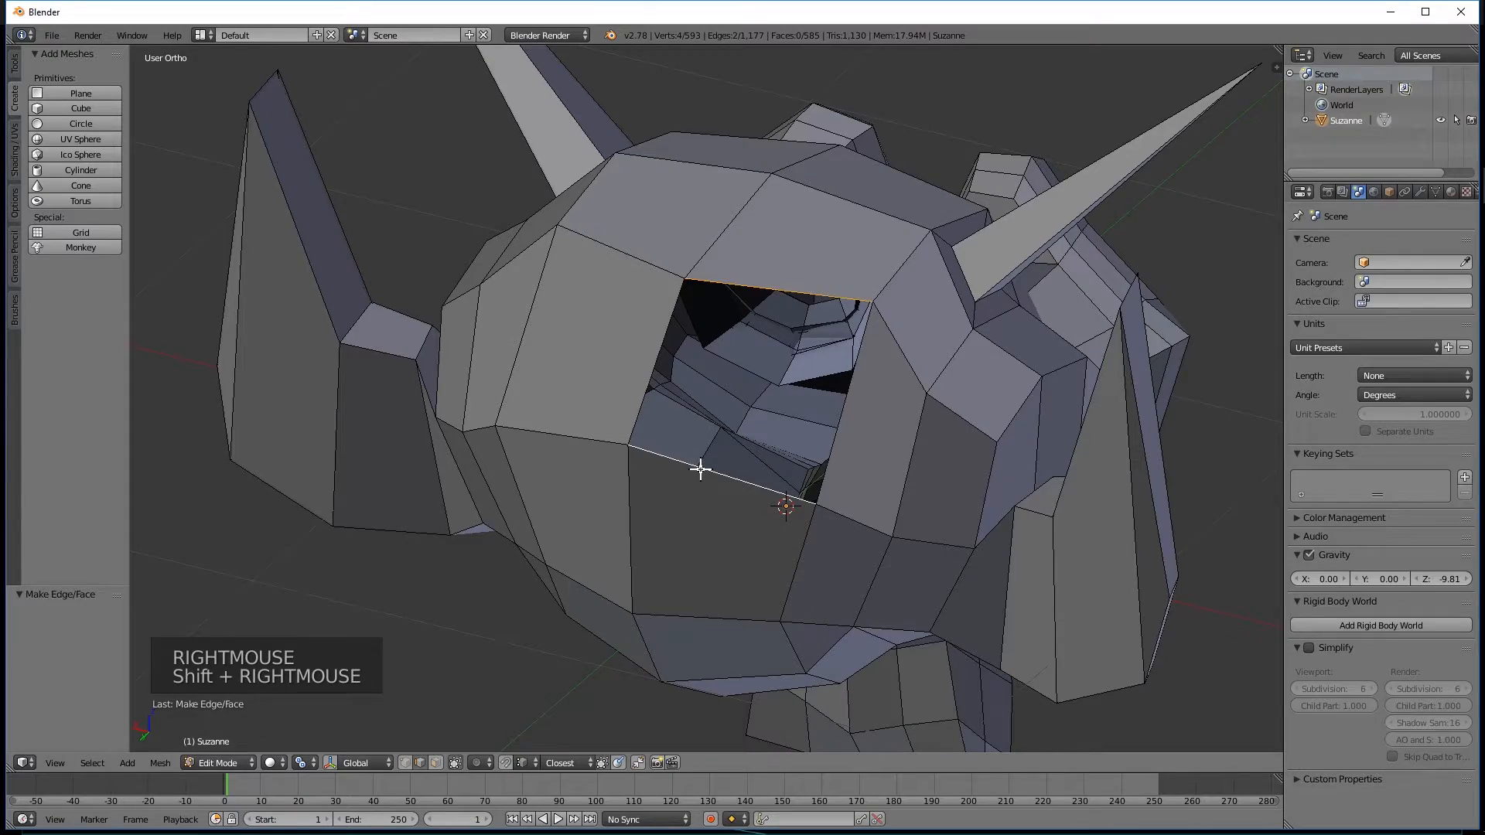
key("f")
middle_click_drag(703, 520, 884, 374)
scroll(835, 421, "down", 2)
middle_click_drag(836, 421, 910, 315)
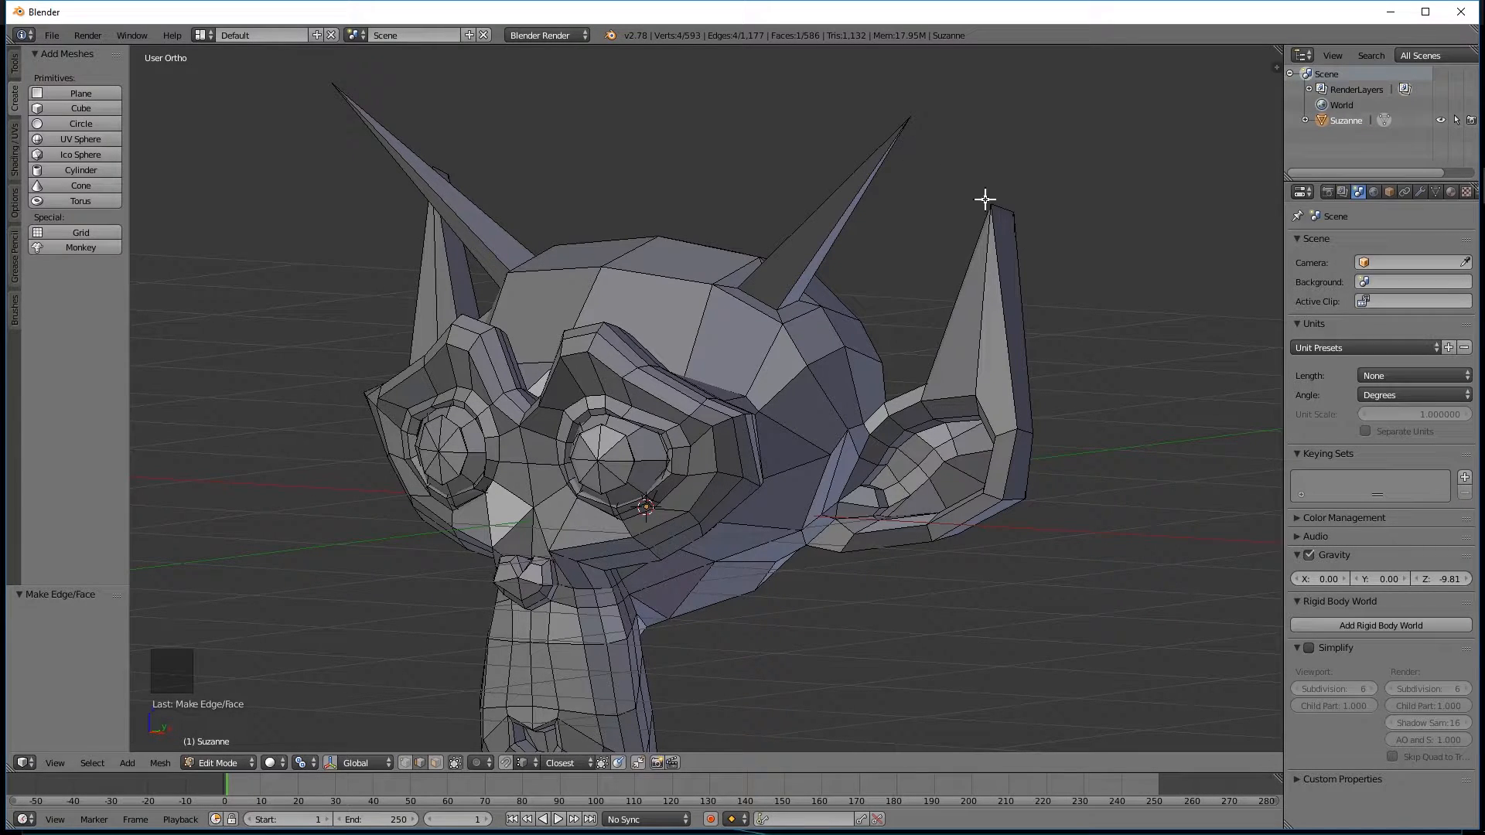
Look through the mesh editing commands and search the available operators for "EDGE".
scroll(726, 375, "down", 3)
middle_click_drag(726, 374, 411, 518)
scroll(703, 390, "up", 3)
scroll(570, 404, "down", 1)
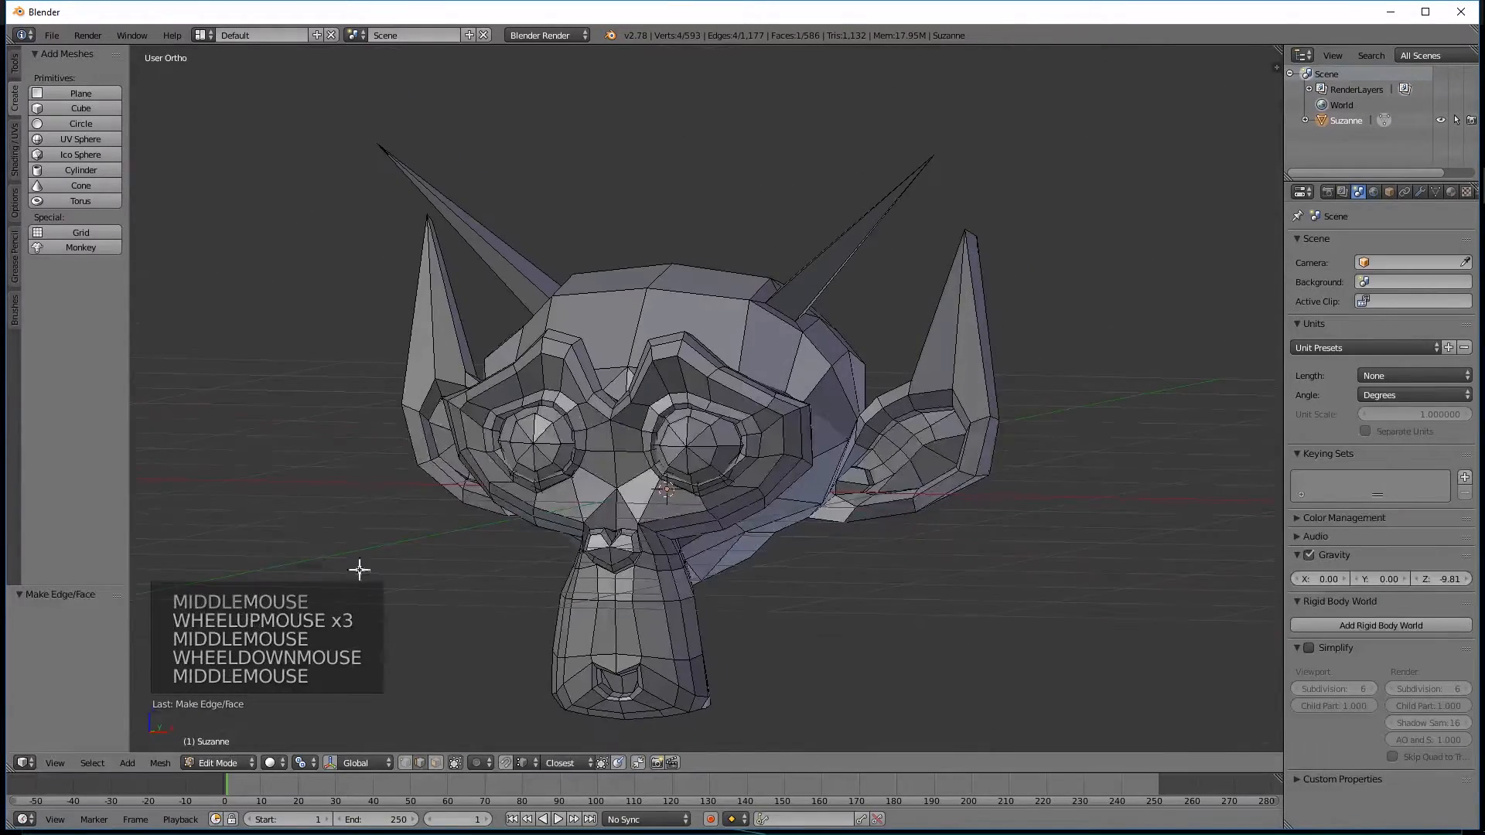
left_click(159, 763)
mouse_move(227, 549)
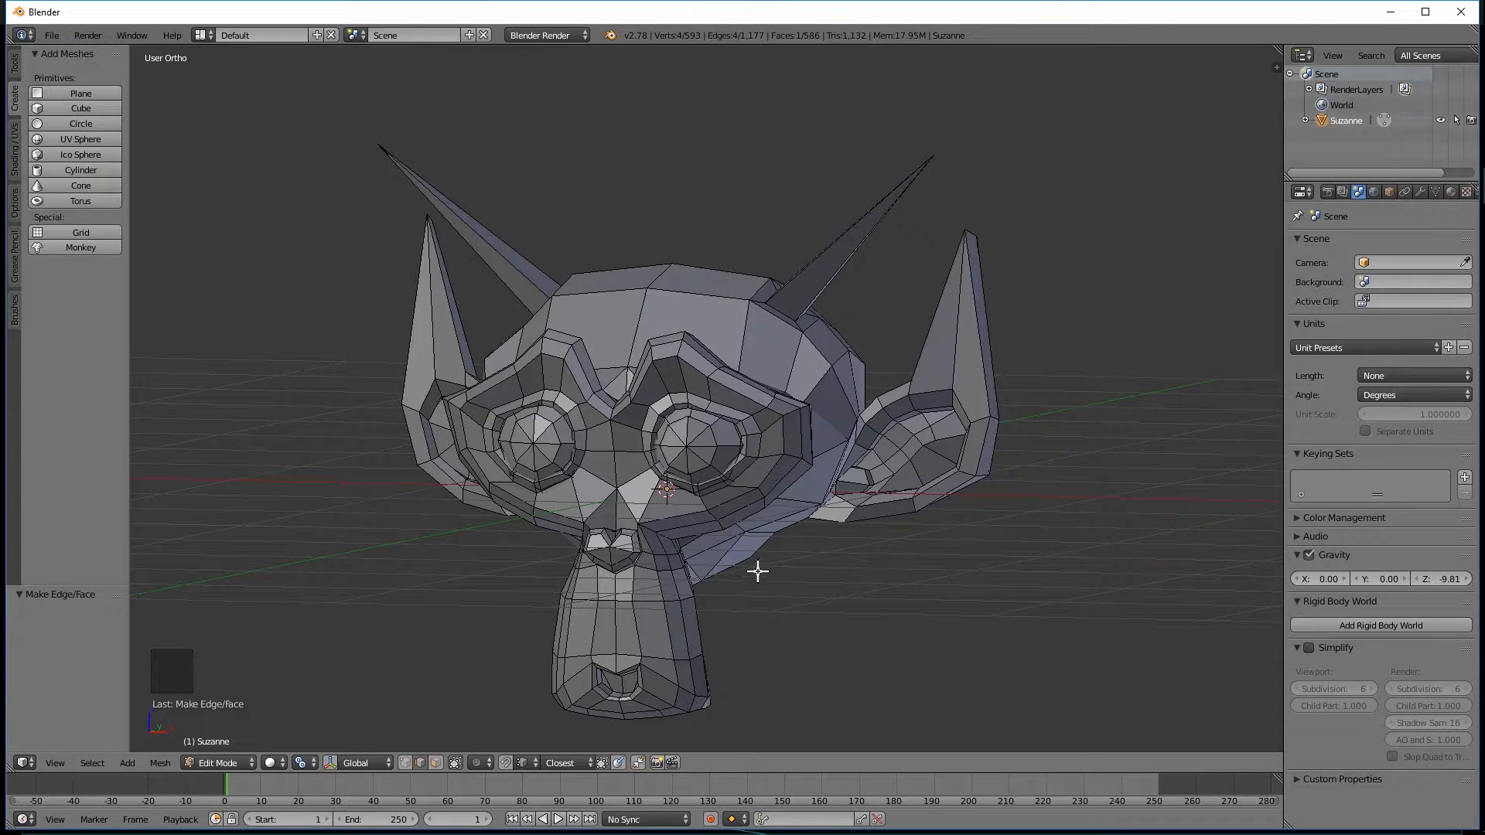
key("space")
type("EDGE")
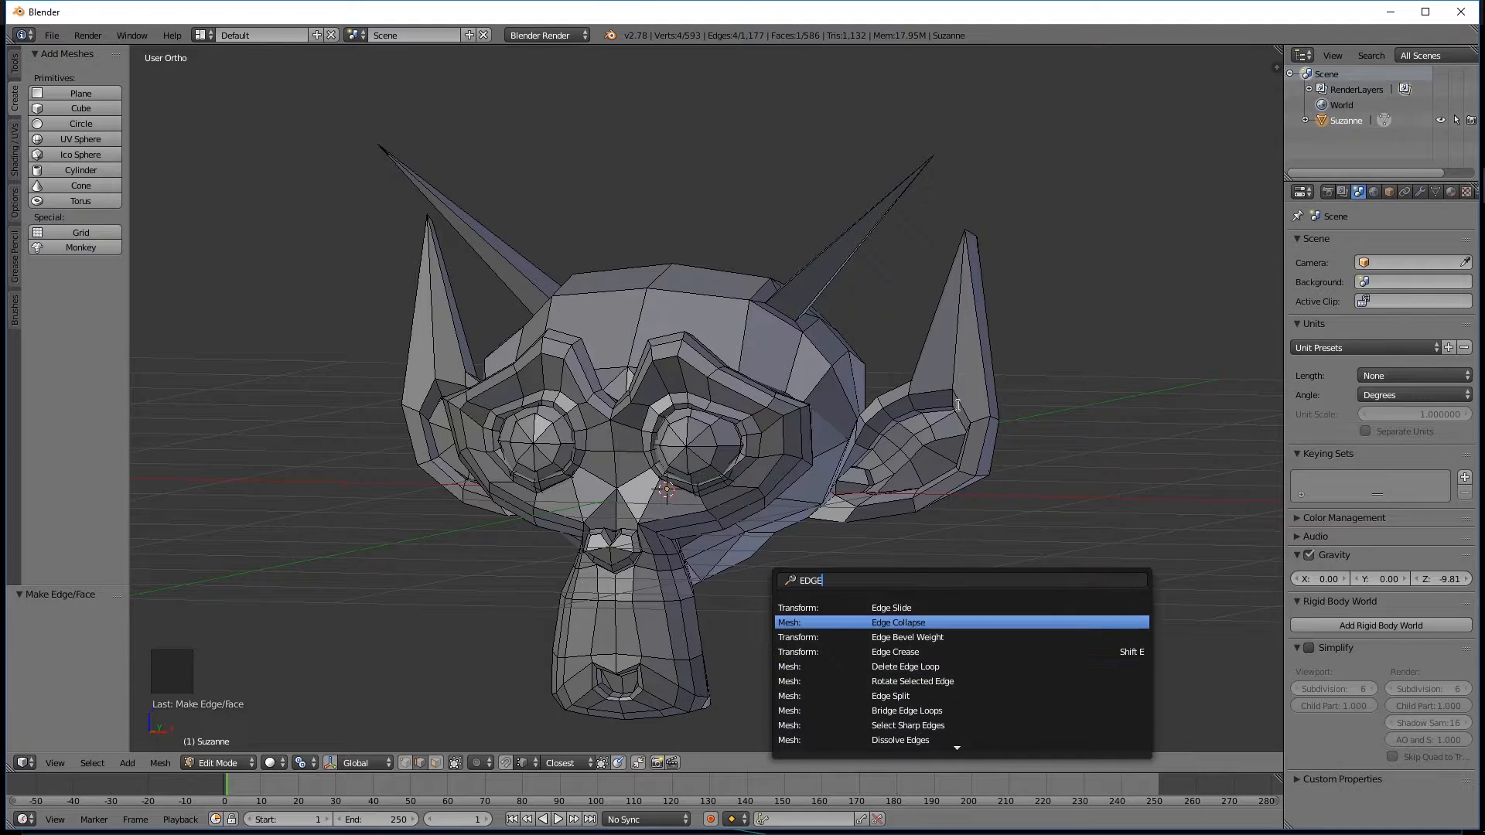
key("Escape")
scroll(1195, 418, "down", 1)
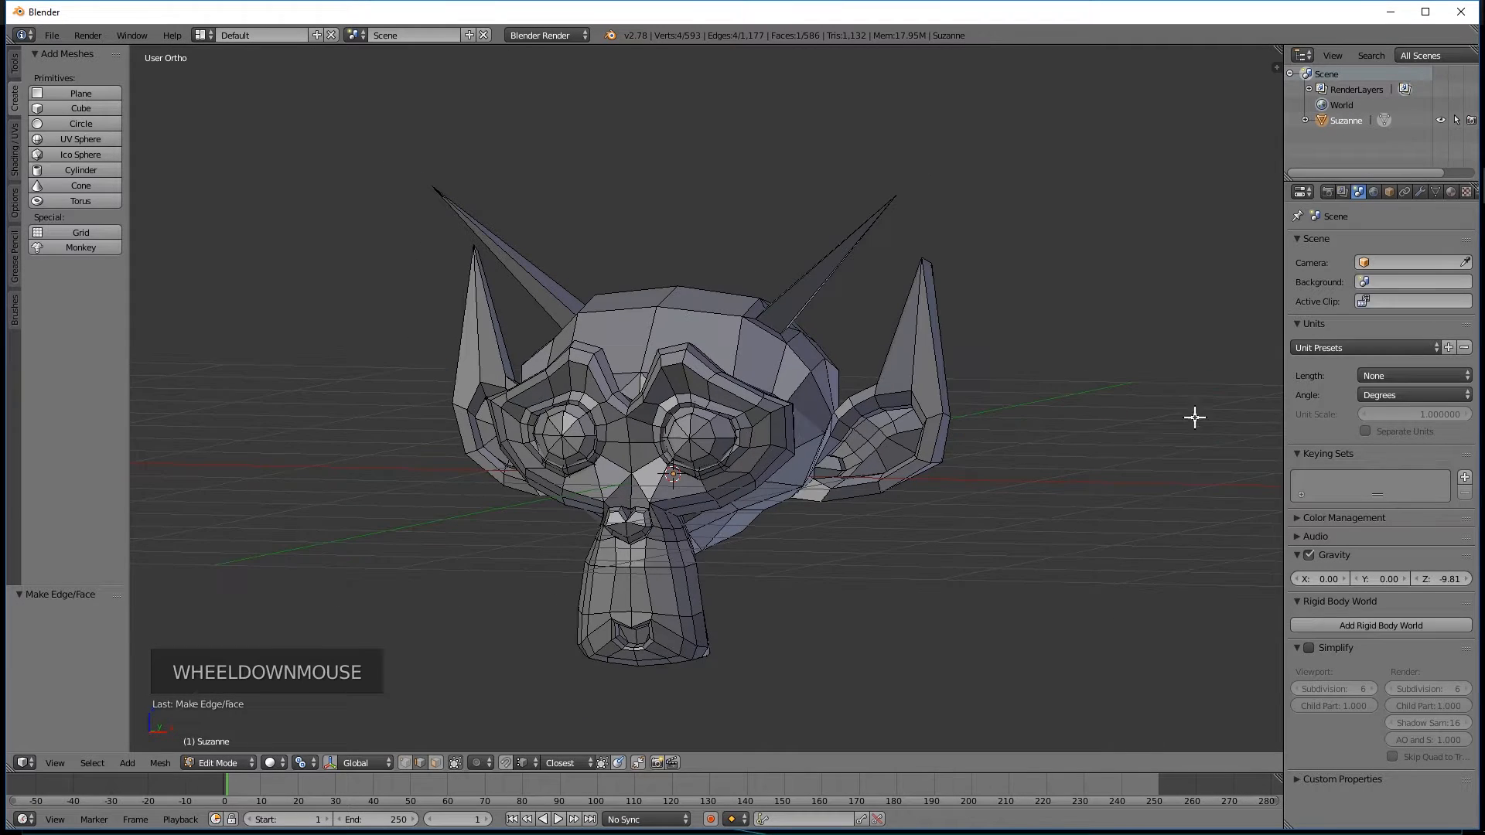
scroll(881, 477, "up", 2)
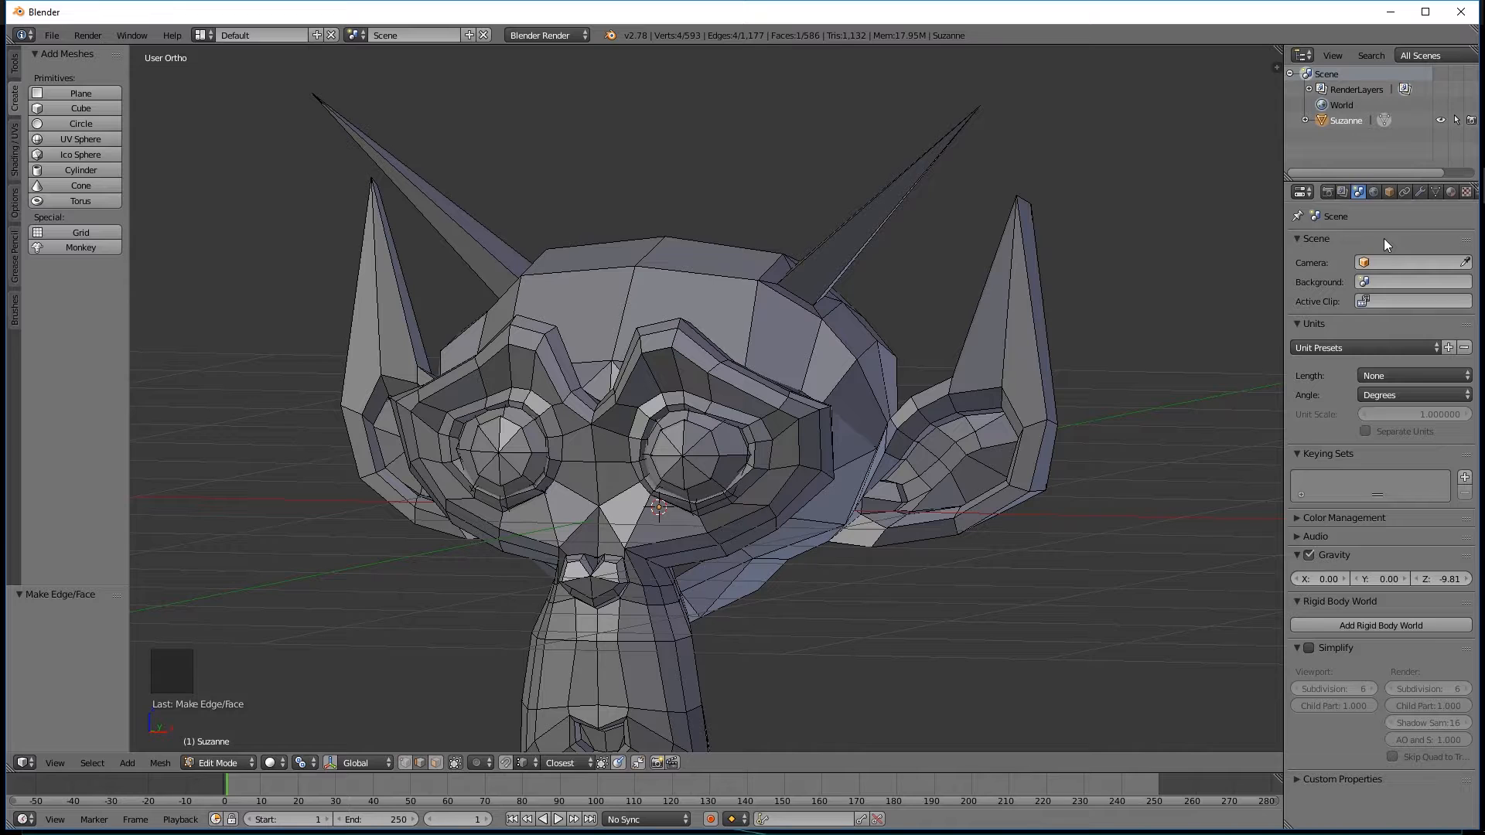
Examine the render settings and Suzanne's object properties.
left_click(1389, 192)
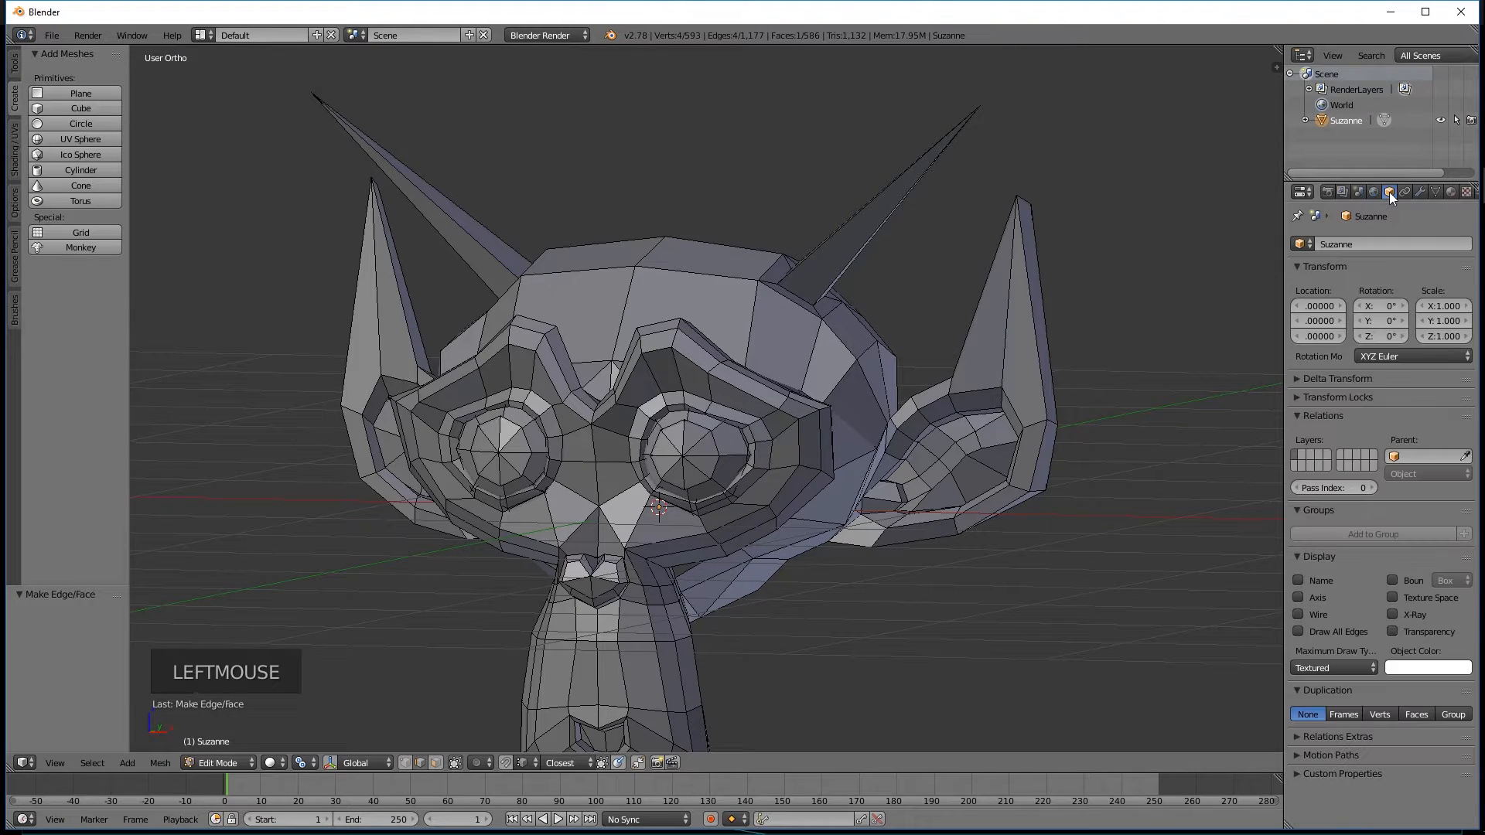
left_click(1329, 192)
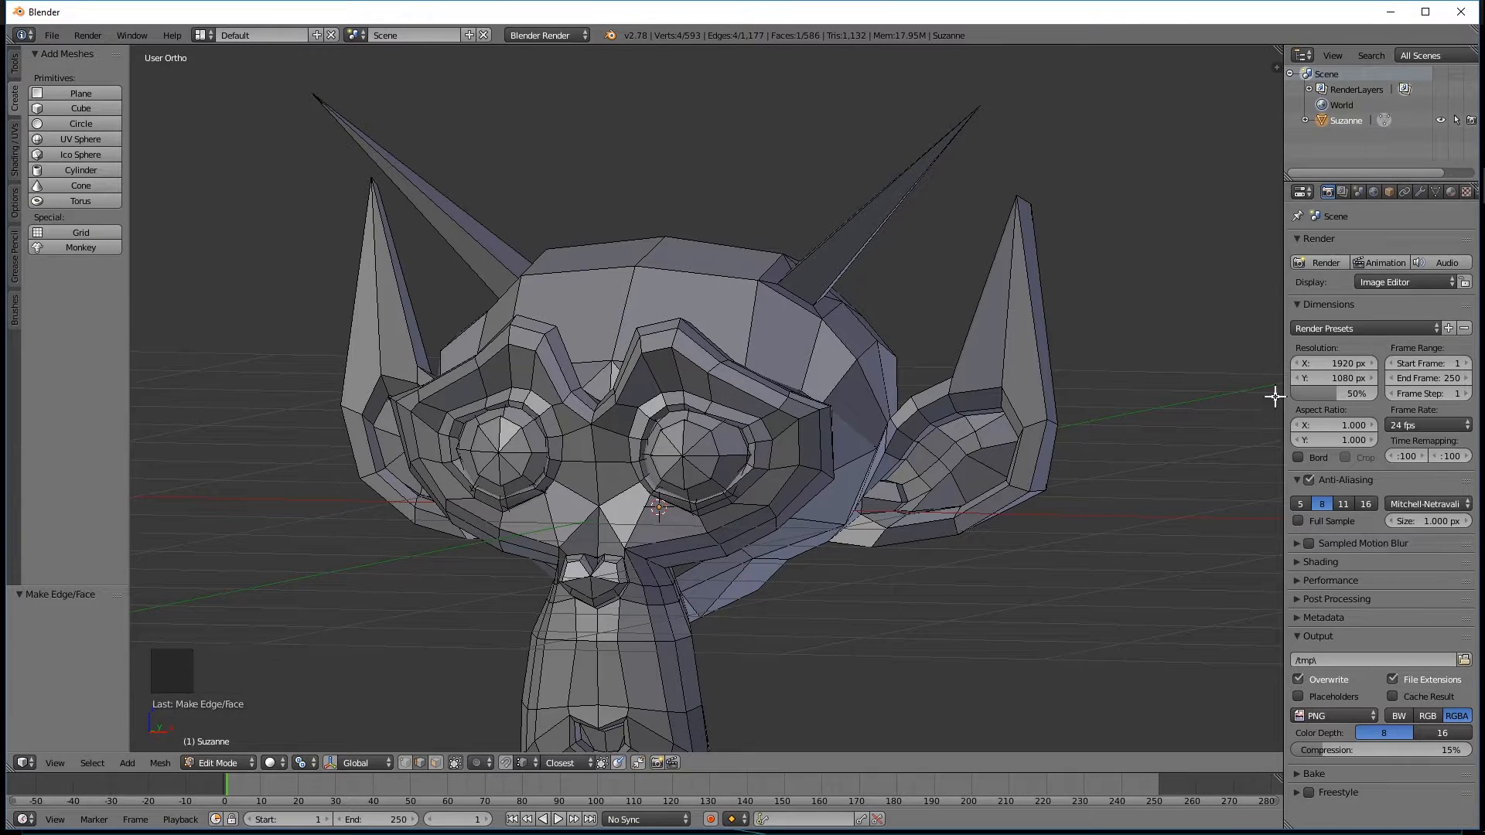
left_click(1389, 192)
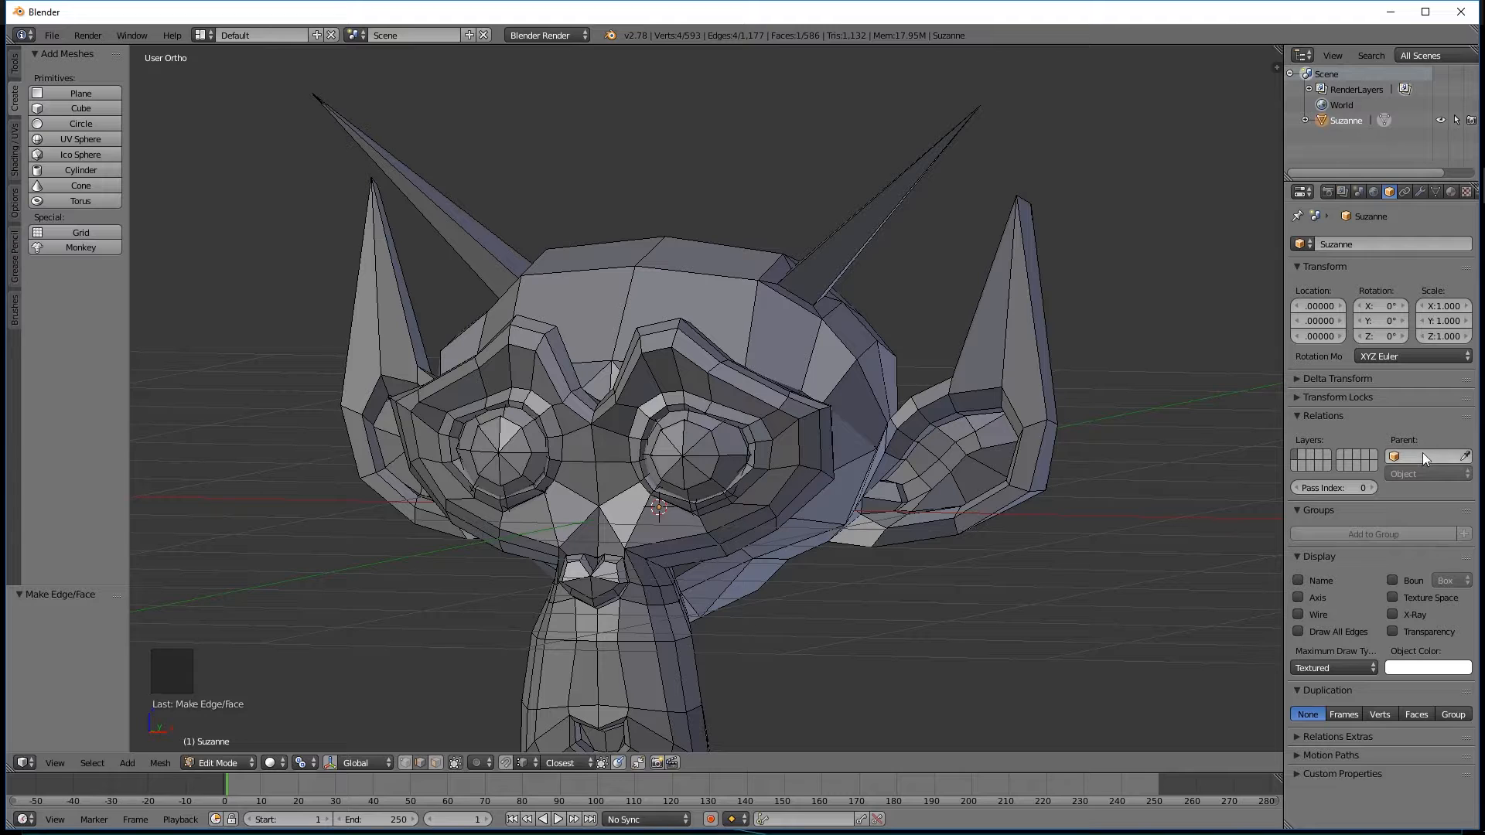
Leave edit mode and turn on the name and axis display for Suzanne.
left_click(1297, 580)
middle_click_drag(833, 513, 792, 304)
key("Tab")
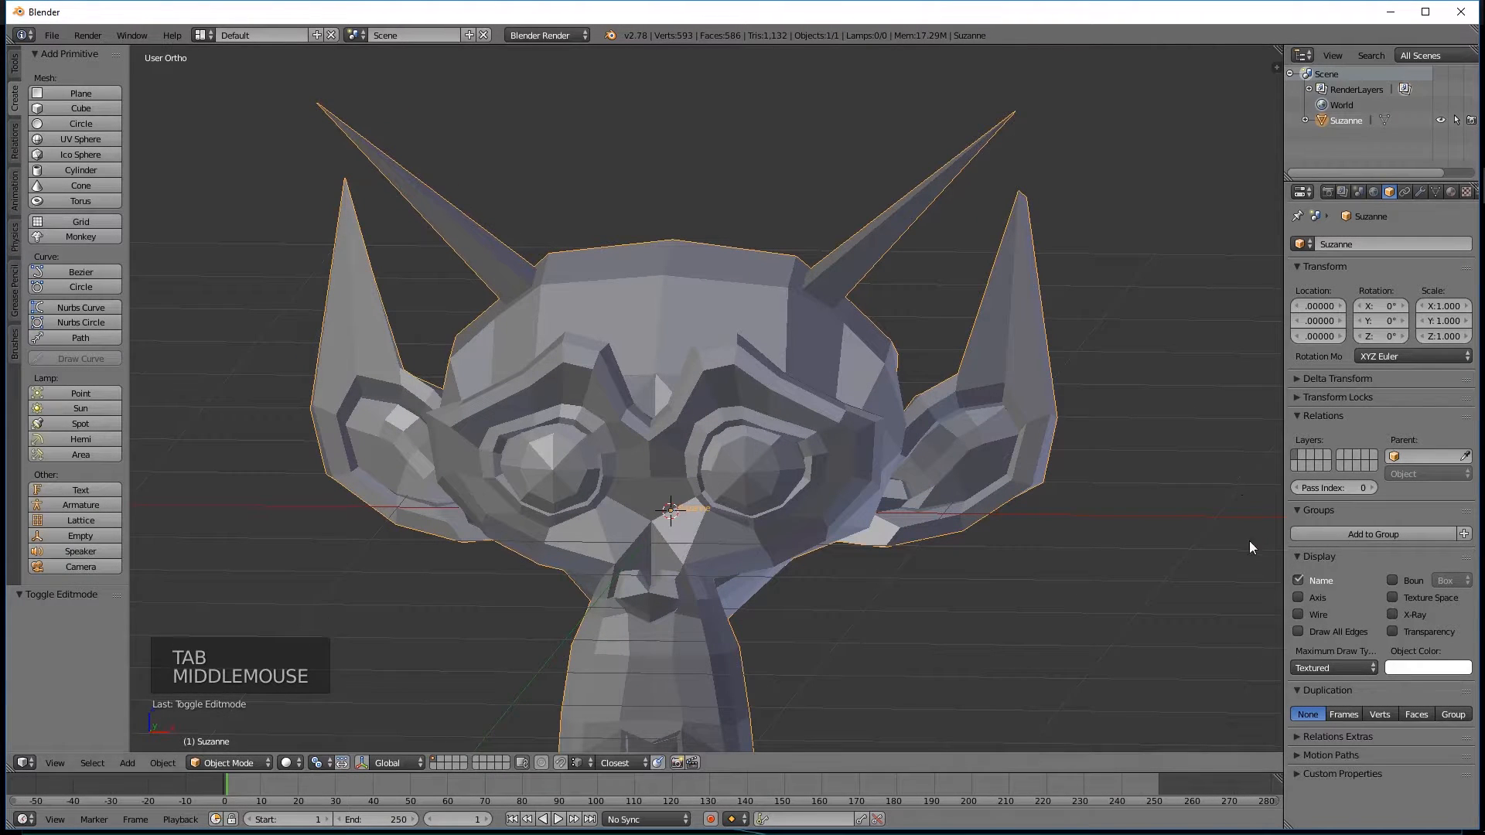
left_click(1297, 598)
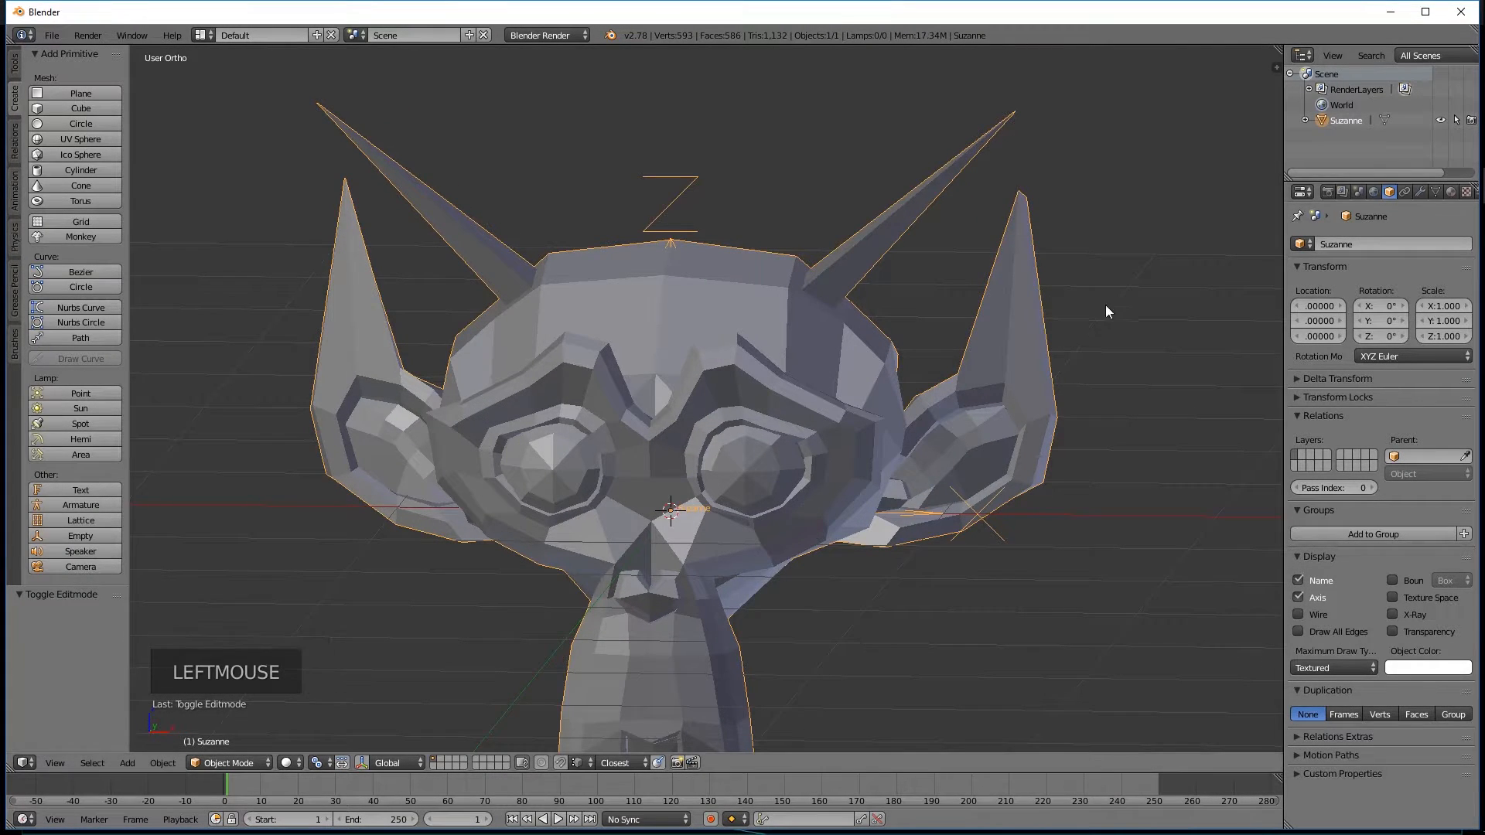
scroll(1073, 434, "down", 2)
mouse_move(1073, 434)
middle_mouse_down()
mouse_move(1098, 354)
mouse_move(937, 418)
mouse_move(854, 510)
mouse_move(926, 536)
mouse_move(1069, 460)
middle_mouse_up()
middle_click_drag(723, 376, 818, 388)
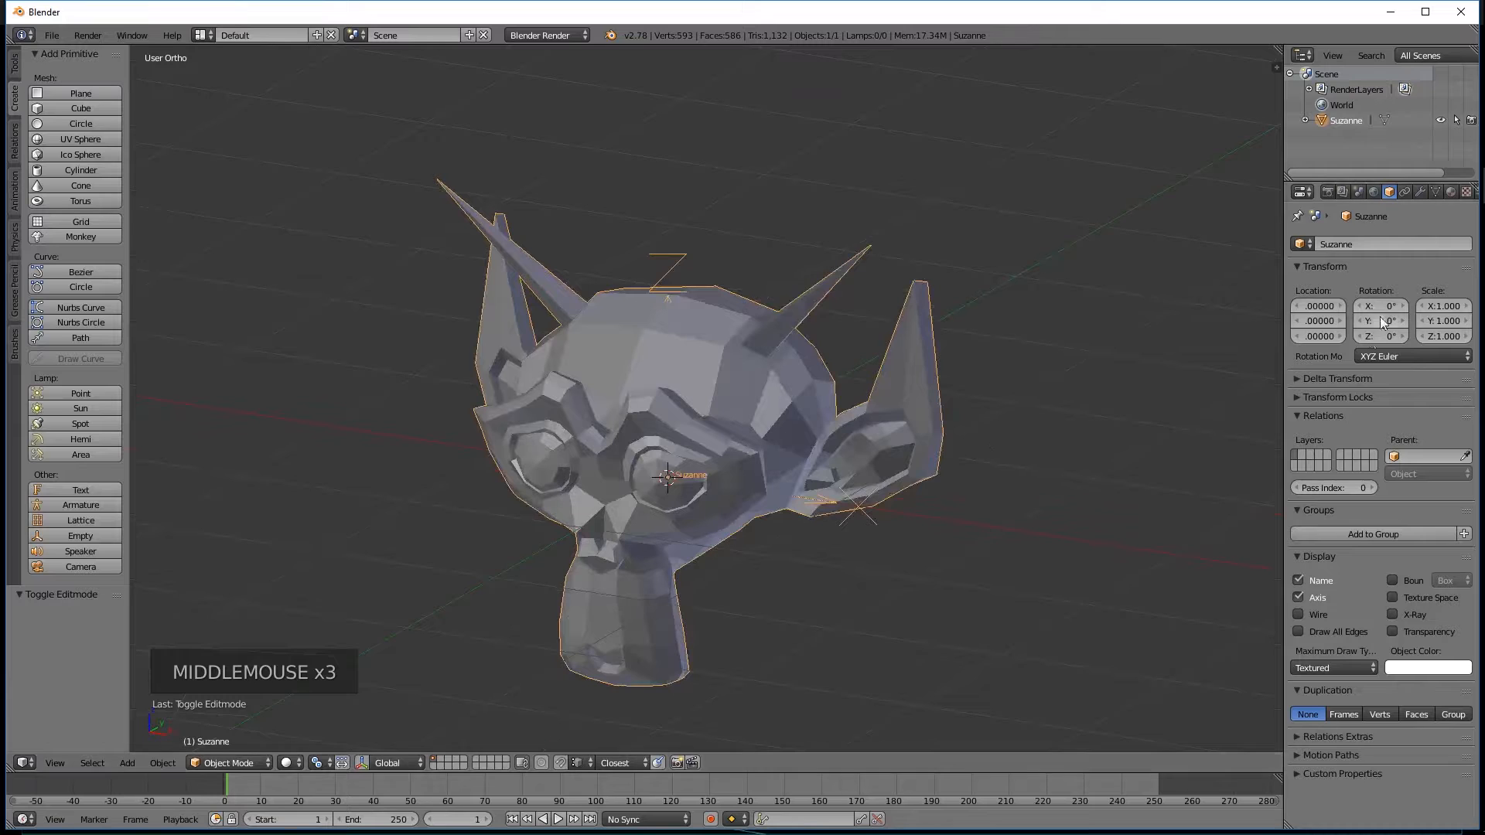
Turn off the axis and name display for Suzanne.
middle_click_drag(862, 443, 804, 418)
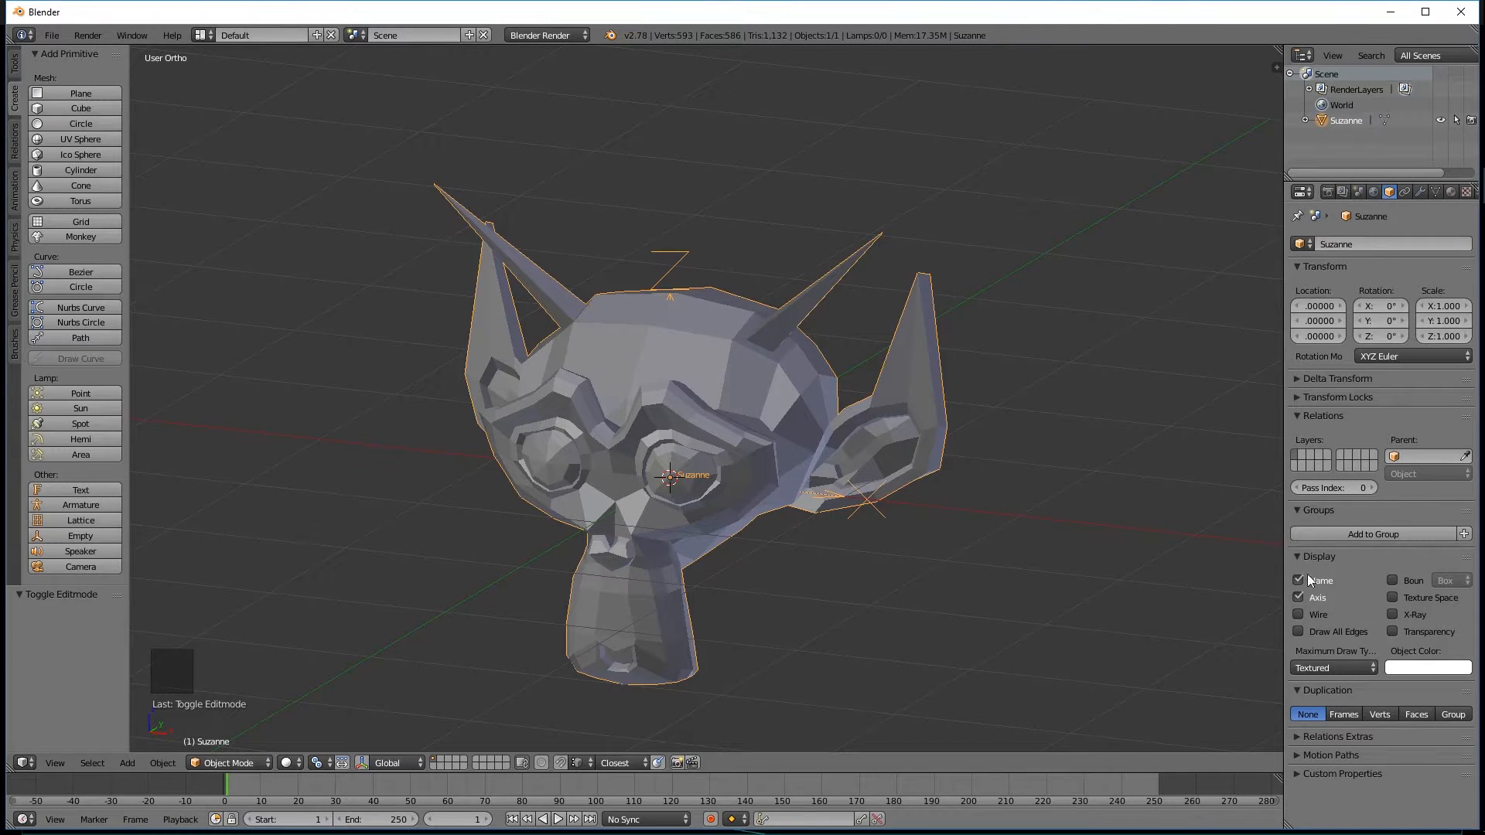
left_click(1299, 597)
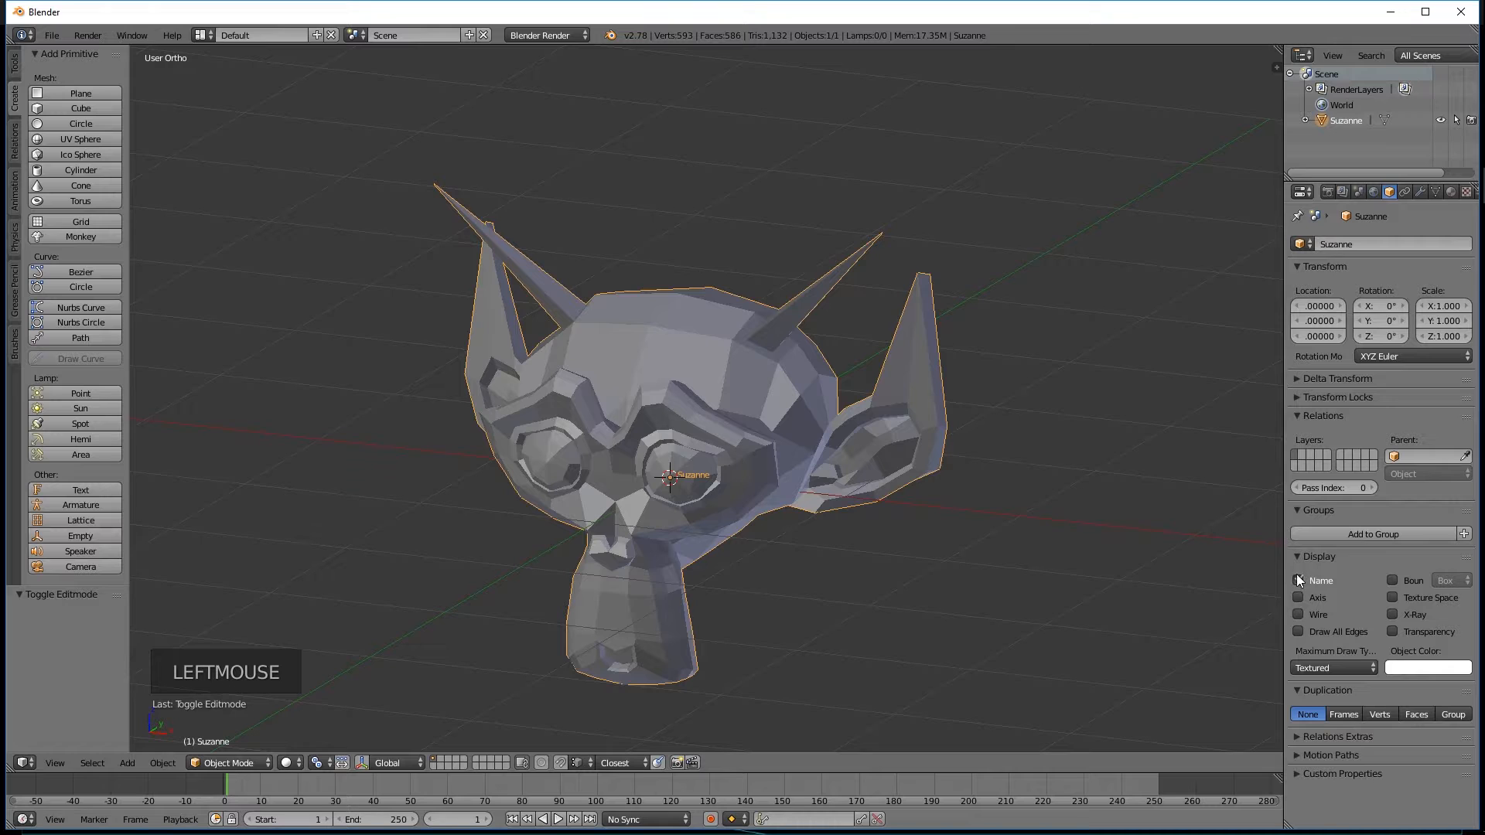
left_click(1300, 579)
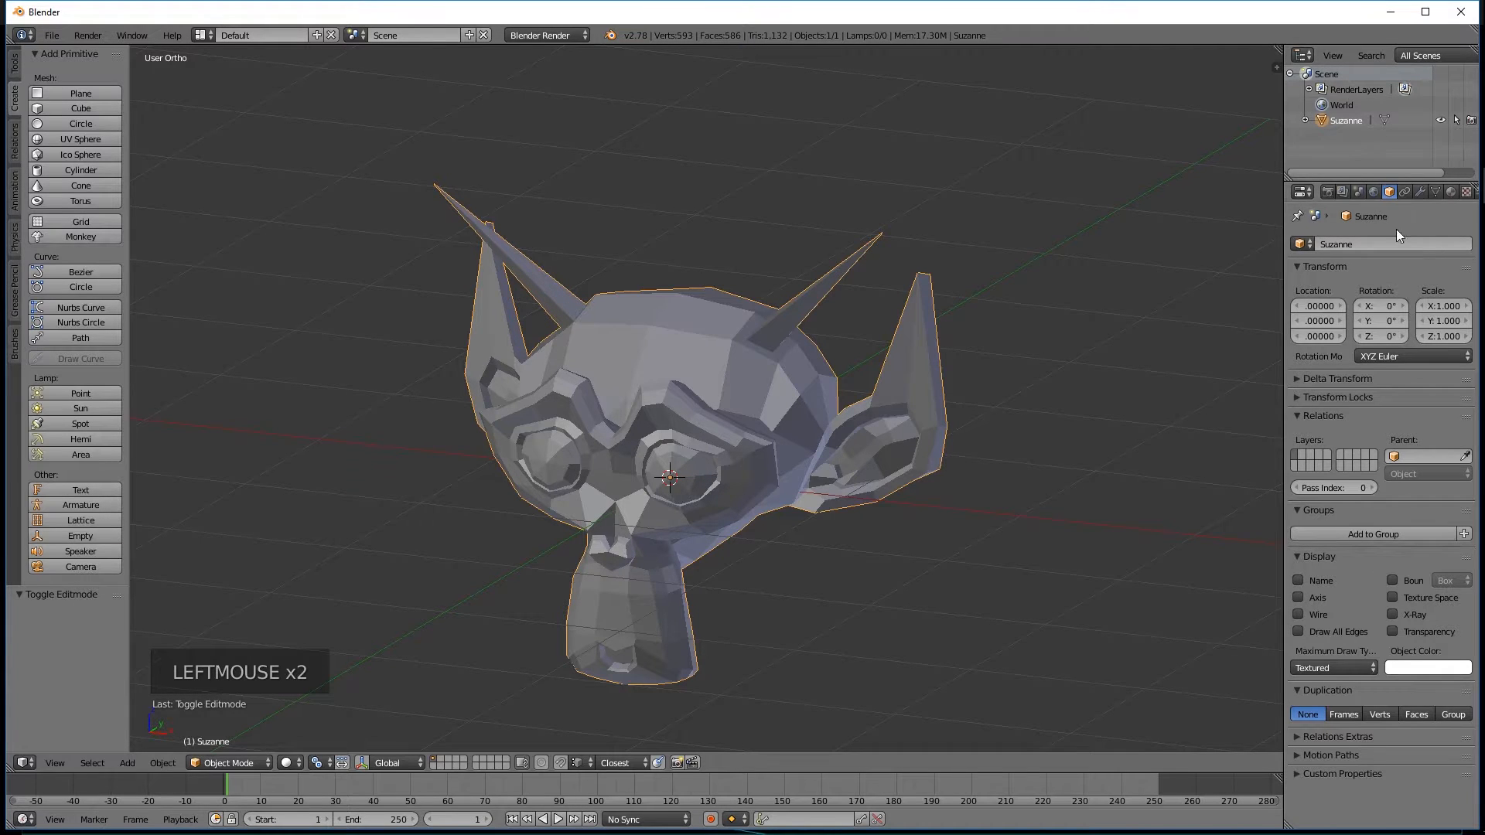
Add a Subdivision Surface modifier to Suzanne and inspect the smoothed head from several angles.
left_click(1419, 192)
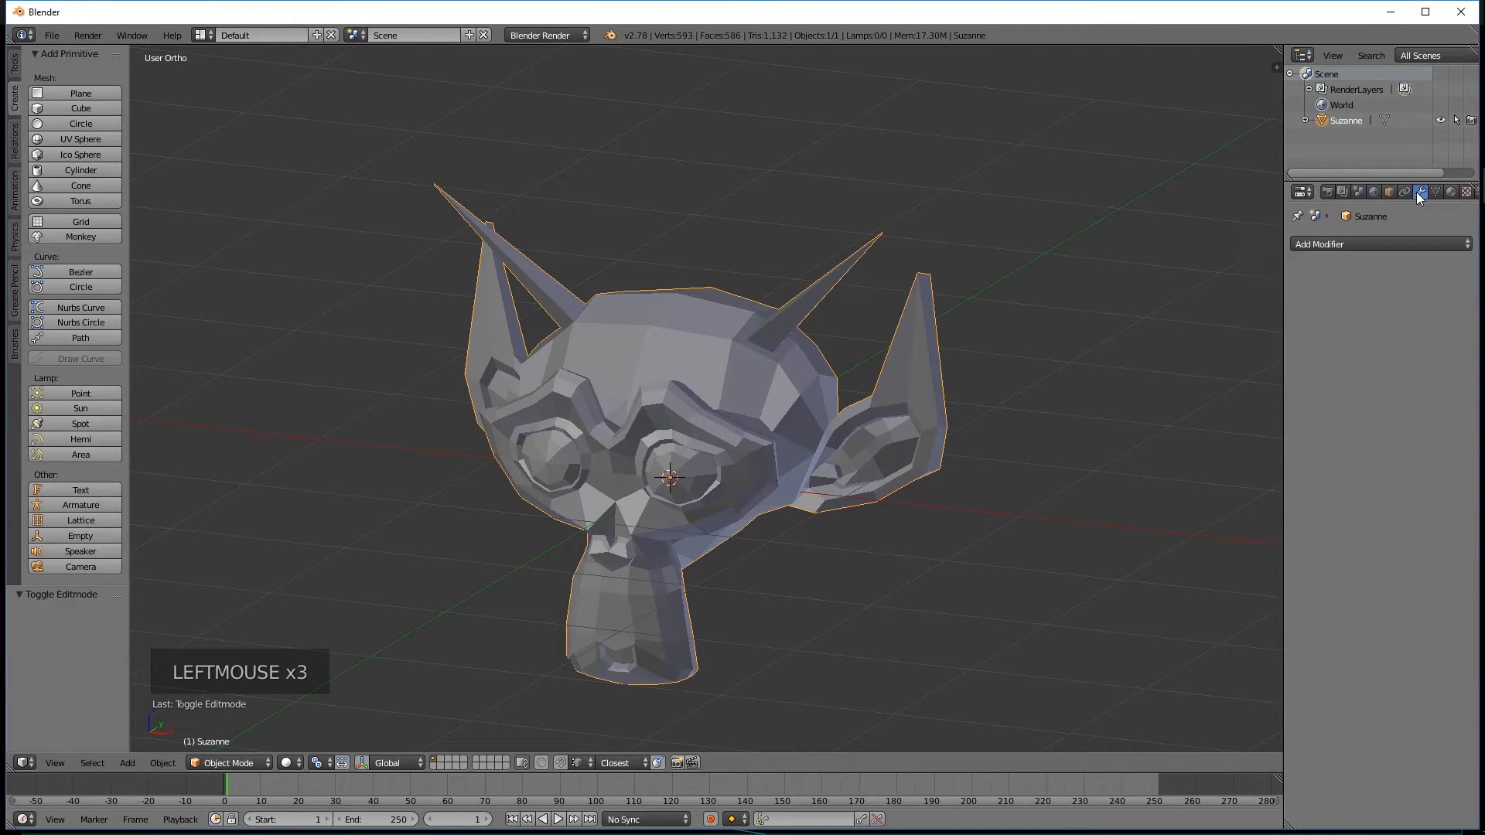
middle_click_drag(1064, 352, 1121, 294)
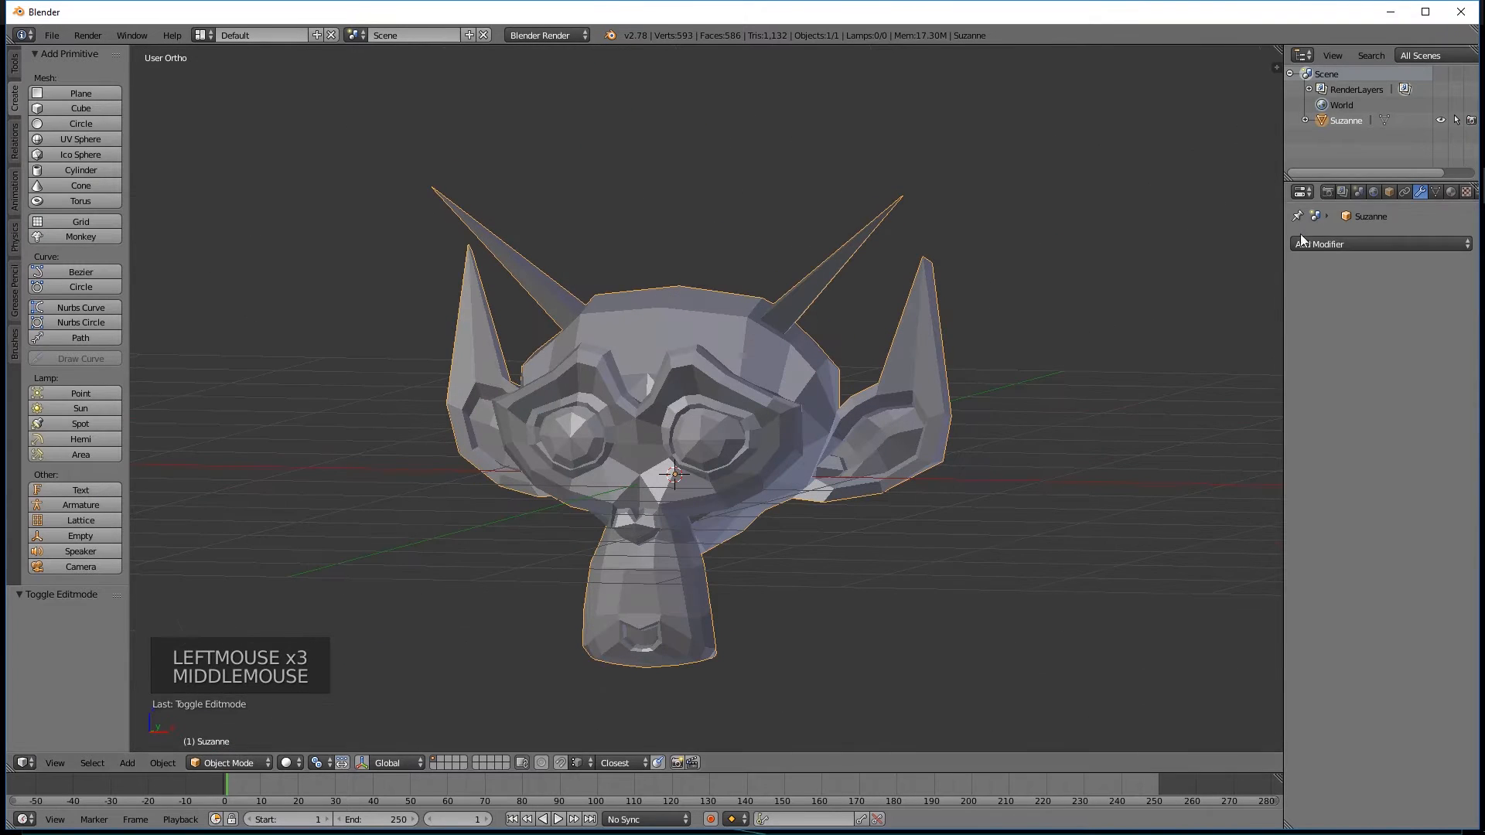
left_click(1339, 245)
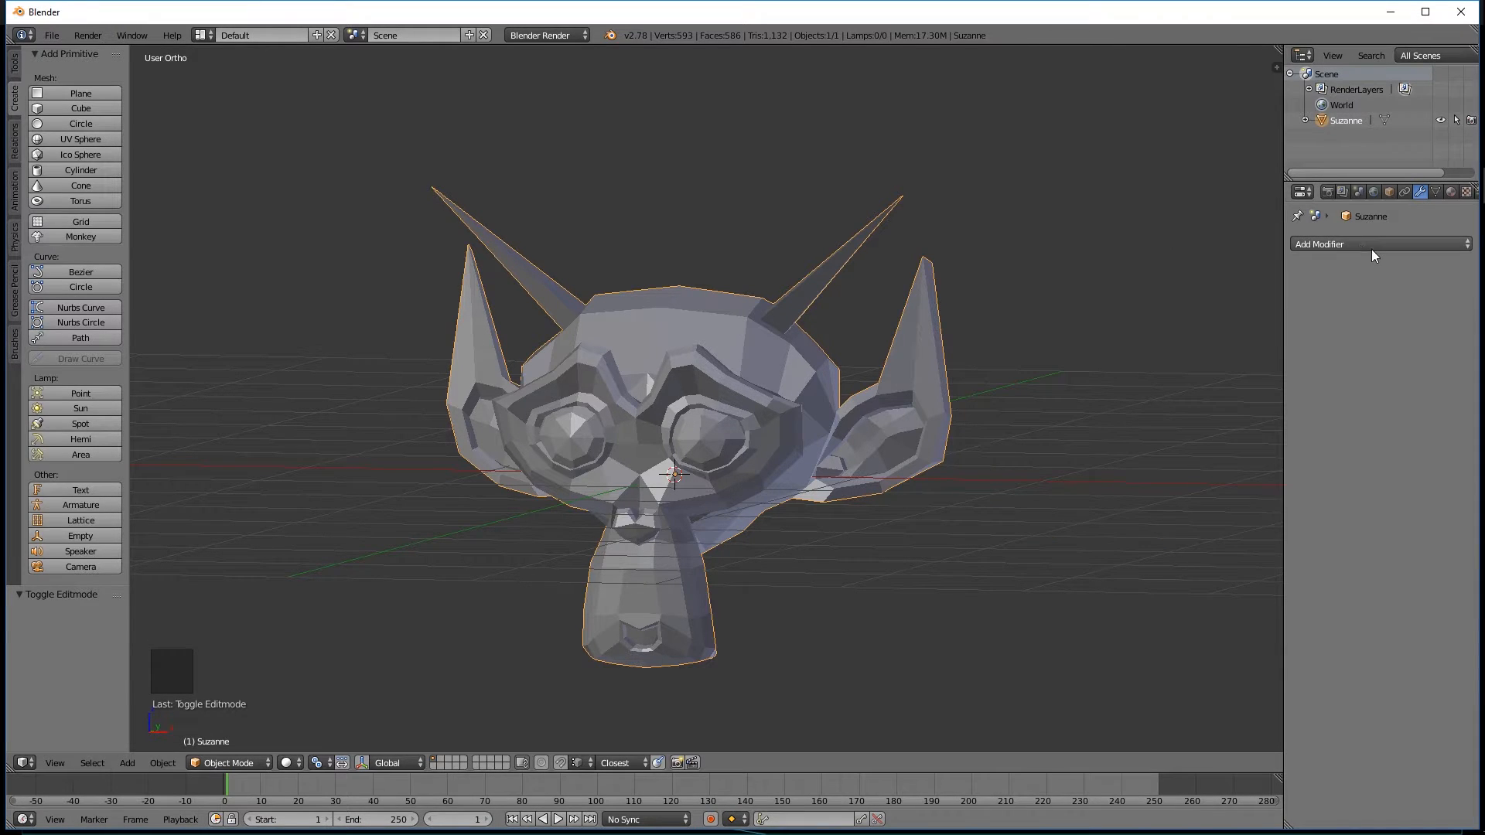
left_click(1364, 244)
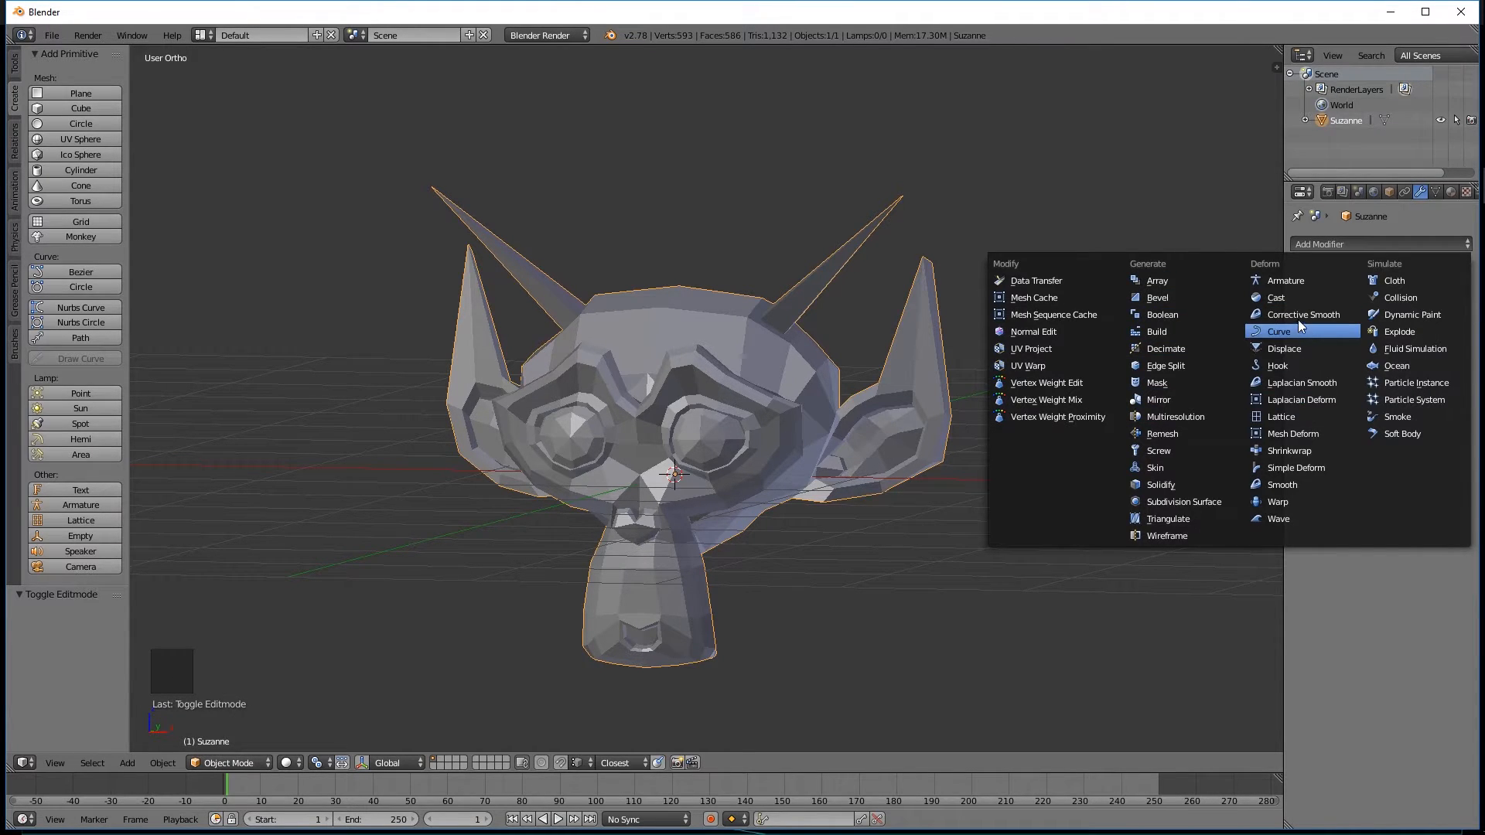
left_click(1169, 503)
middle_click_drag(914, 151, 853, 437)
scroll(850, 438, "up", 3)
middle_click_drag(930, 377, 799, 370)
middle_click_drag(1002, 458, 540, 320)
middle_click_drag(687, 479, 608, 521)
scroll(749, 424, "down", 2)
Enter edit mode to compare the mesh cage and try to apply the Subdivision Surface modifier.
key("Tab")
middle_click_drag(623, 414, 860, 340)
middle_click_drag(532, 399, 570, 365)
middle_click_drag(740, 394, 613, 361)
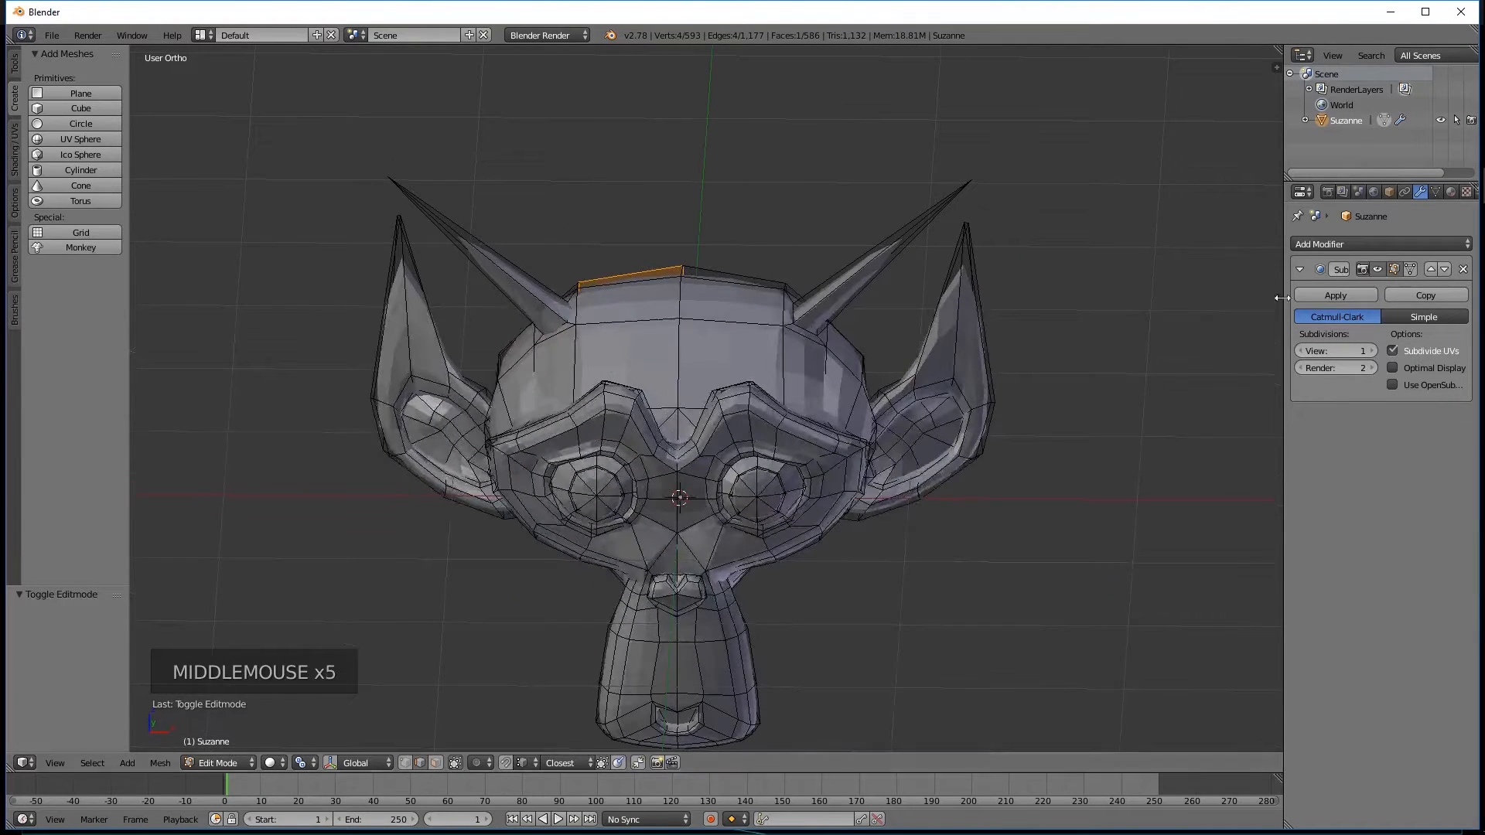
left_click(1336, 294)
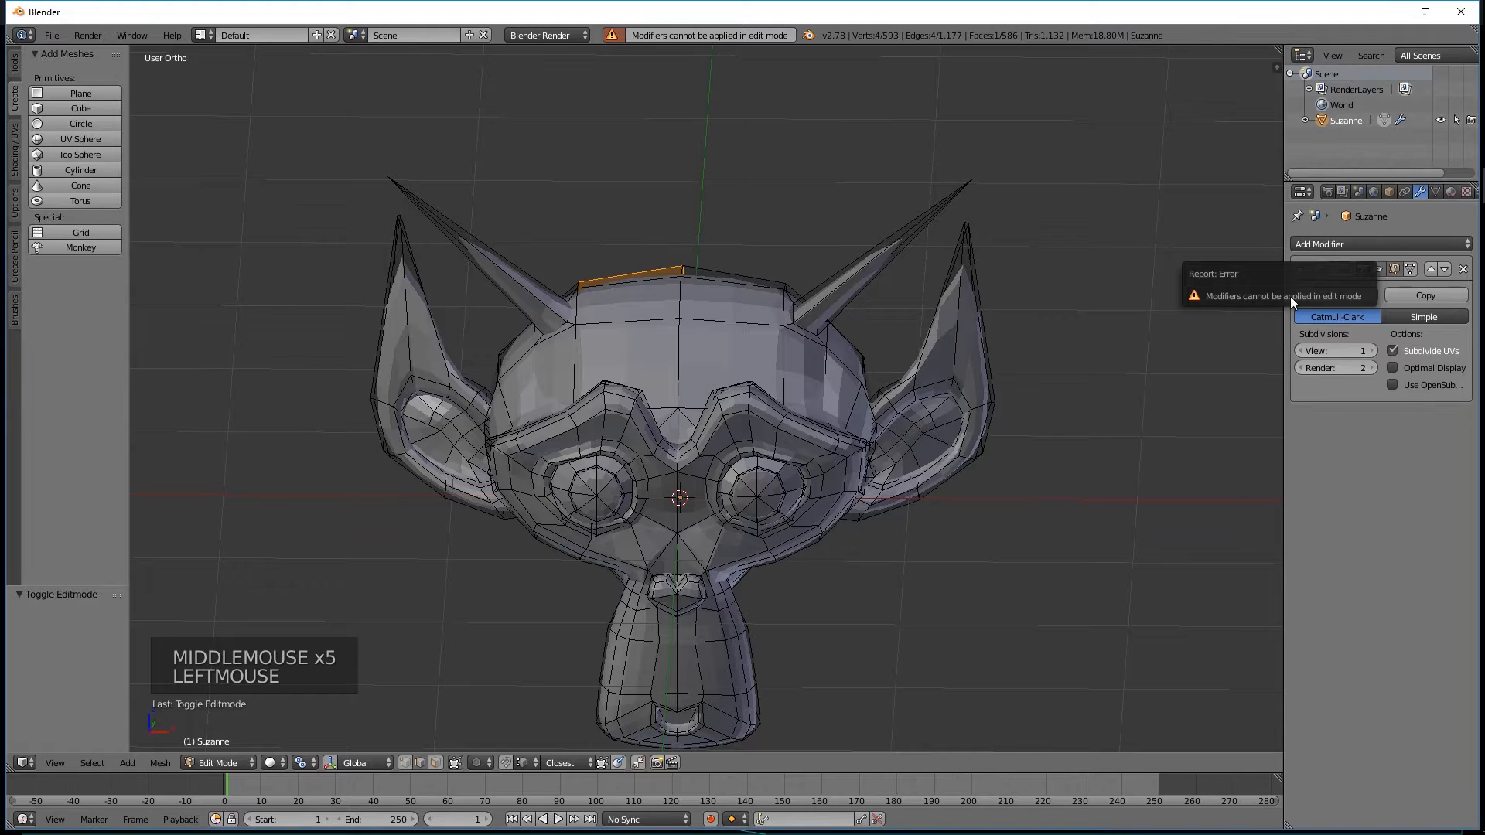
left_click(1355, 327)
Apply the Subdivision Surface modifier in object mode and undo it after examining the mesh in edit mode.
key("Tab")
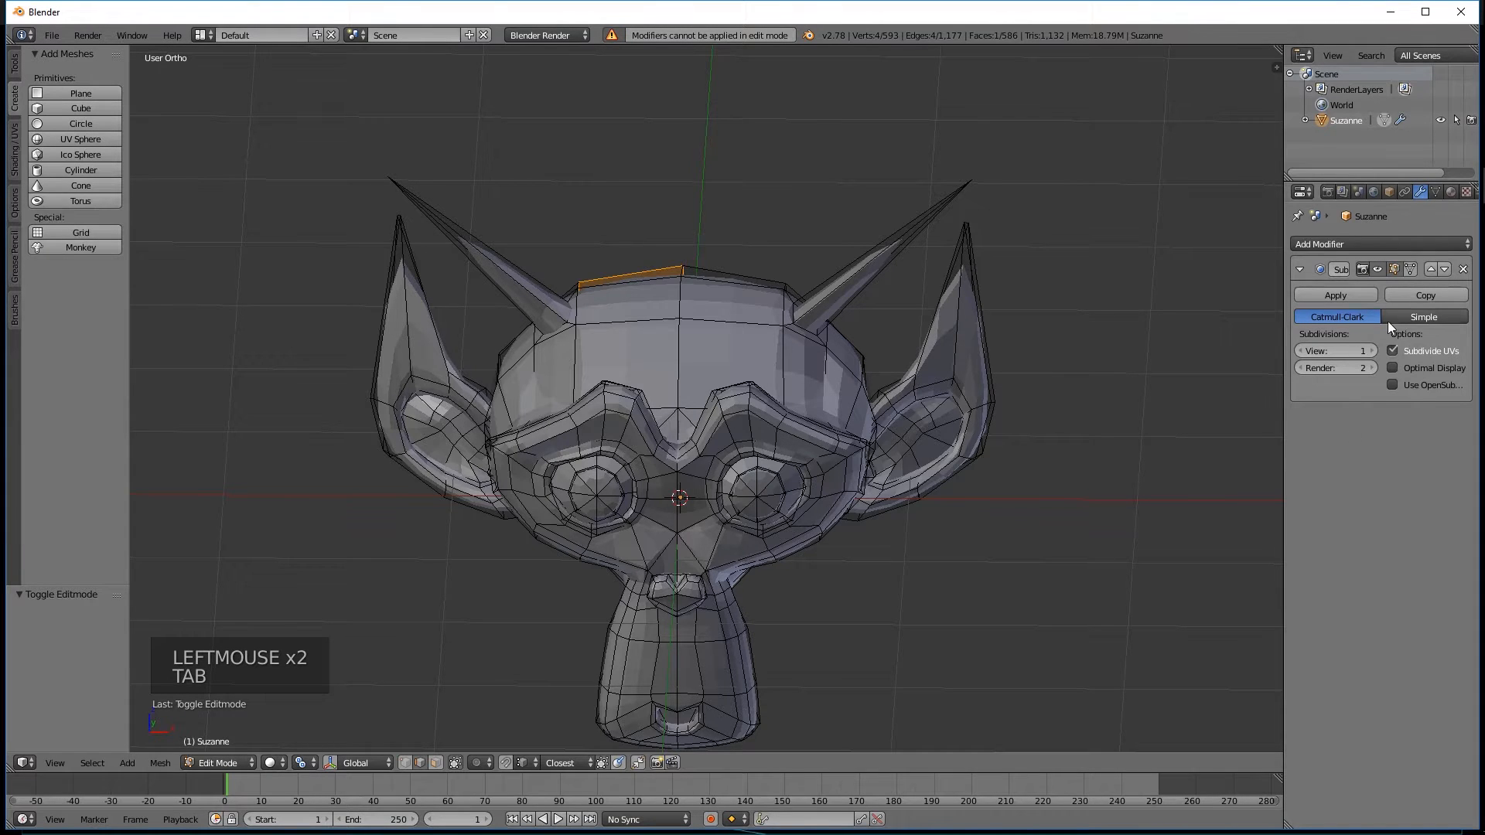
key("Tab")
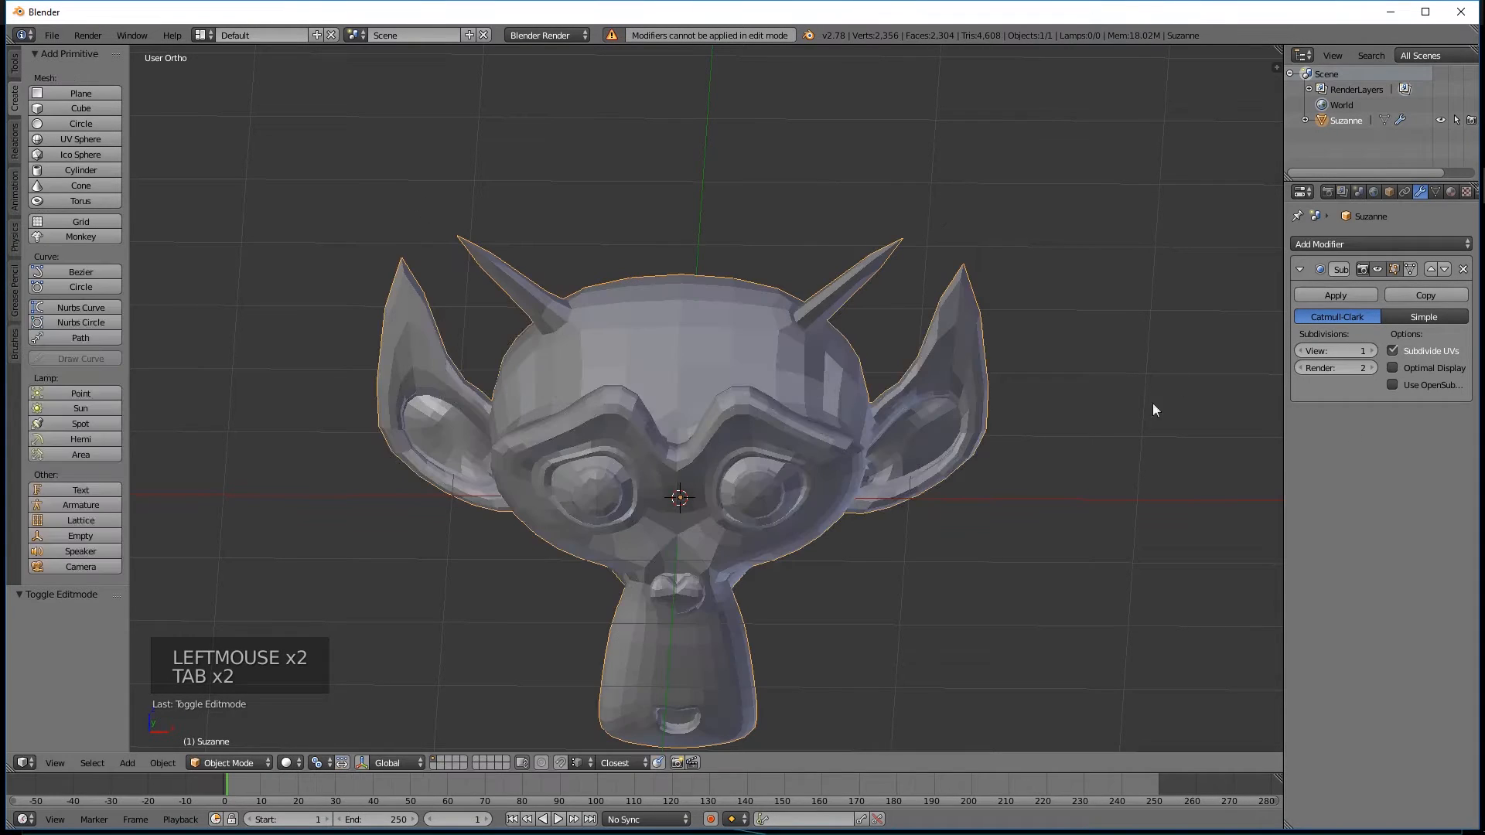
left_click(1332, 295)
key("Tab")
middle_click_drag(796, 431, 693, 467)
middle_click_drag(789, 410, 953, 353)
scroll(774, 399, "down", 3)
scroll(738, 406, "up", 3)
middle_click_drag(740, 408, 782, 424)
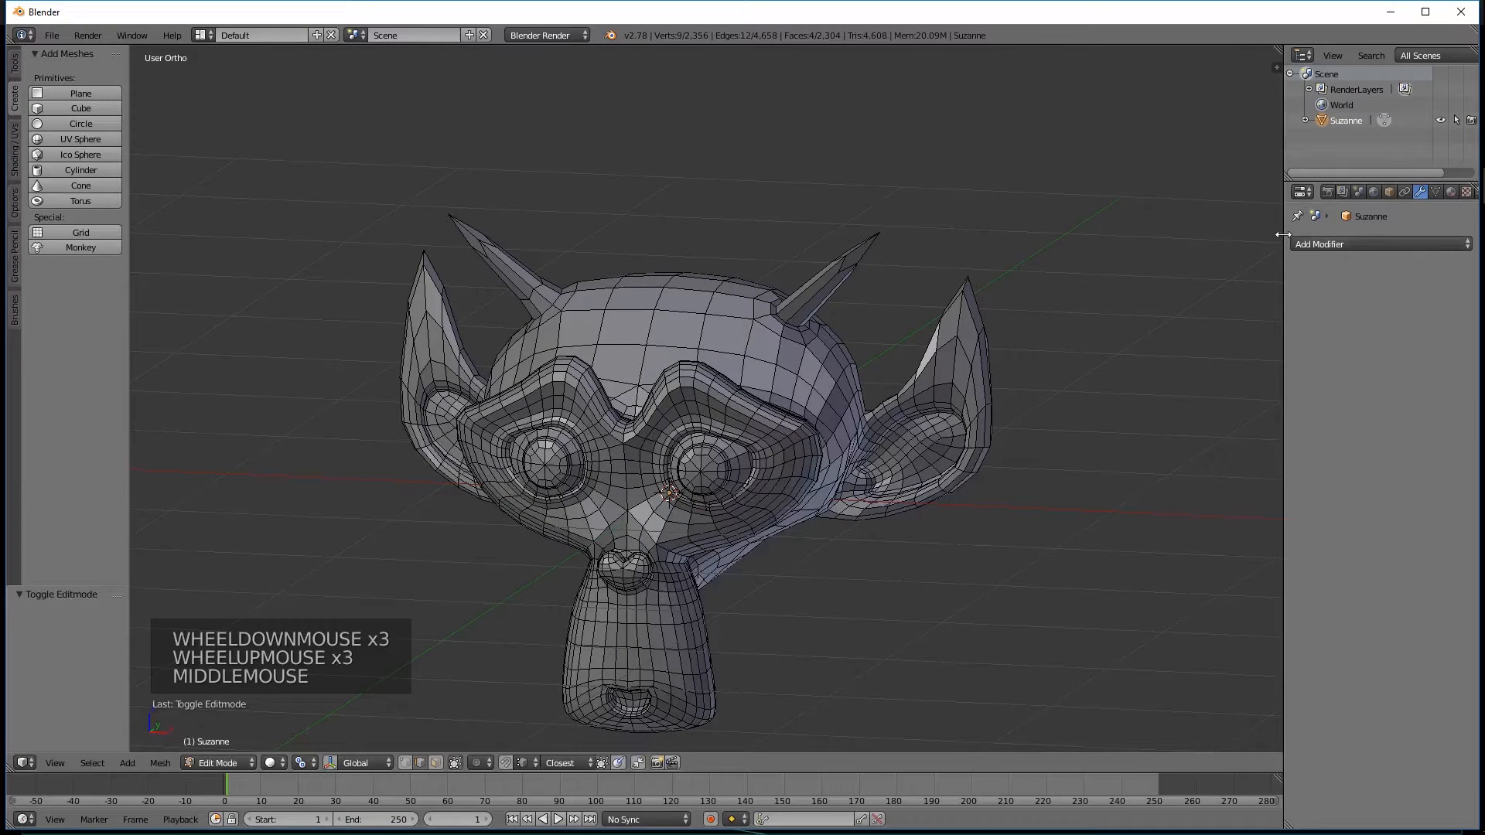
key("ctrl+z")
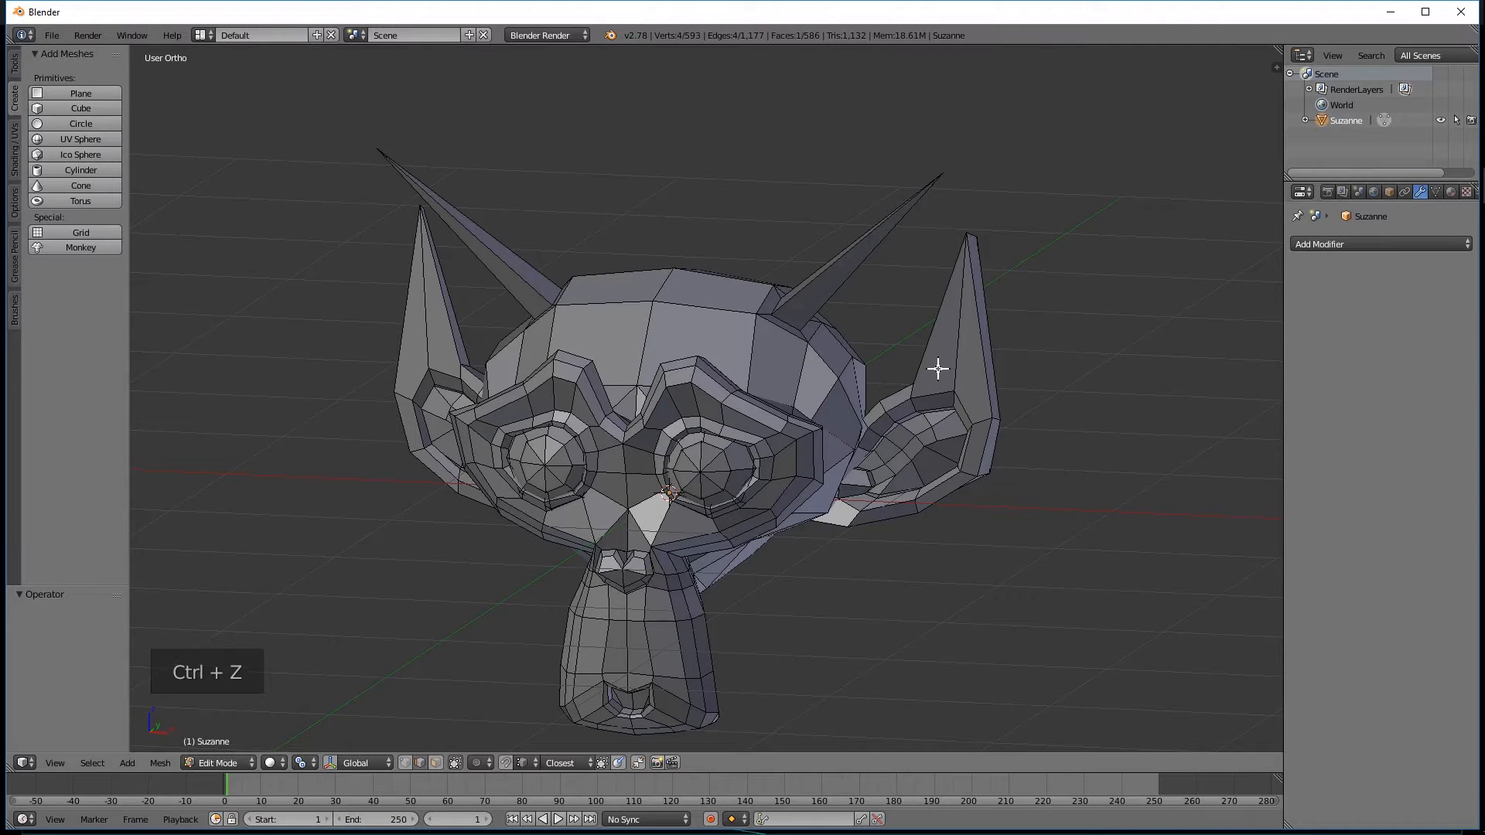
Add a Subdivision Surface modifier to Suzanne in edit mode and view the smoothed head against its cage.
left_click(1370, 243)
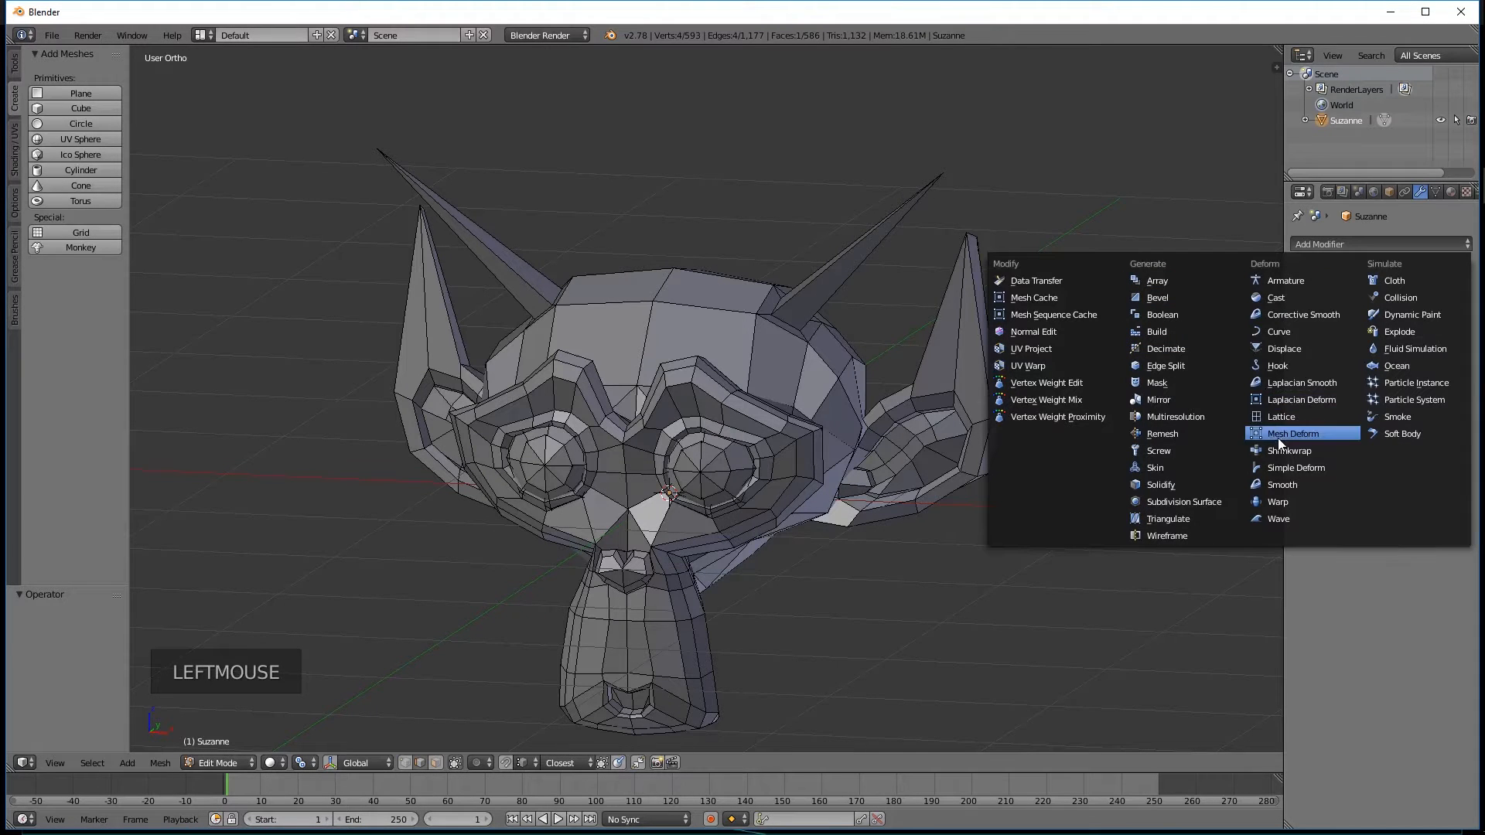
left_click(1189, 501)
middle_click_drag(1189, 503, 843, 358)
scroll(471, 425, "down", 1)
middle_click_drag(706, 295, 689, 441)
middle_click_drag(613, 337, 566, 291)
scroll(704, 316, "up", 3)
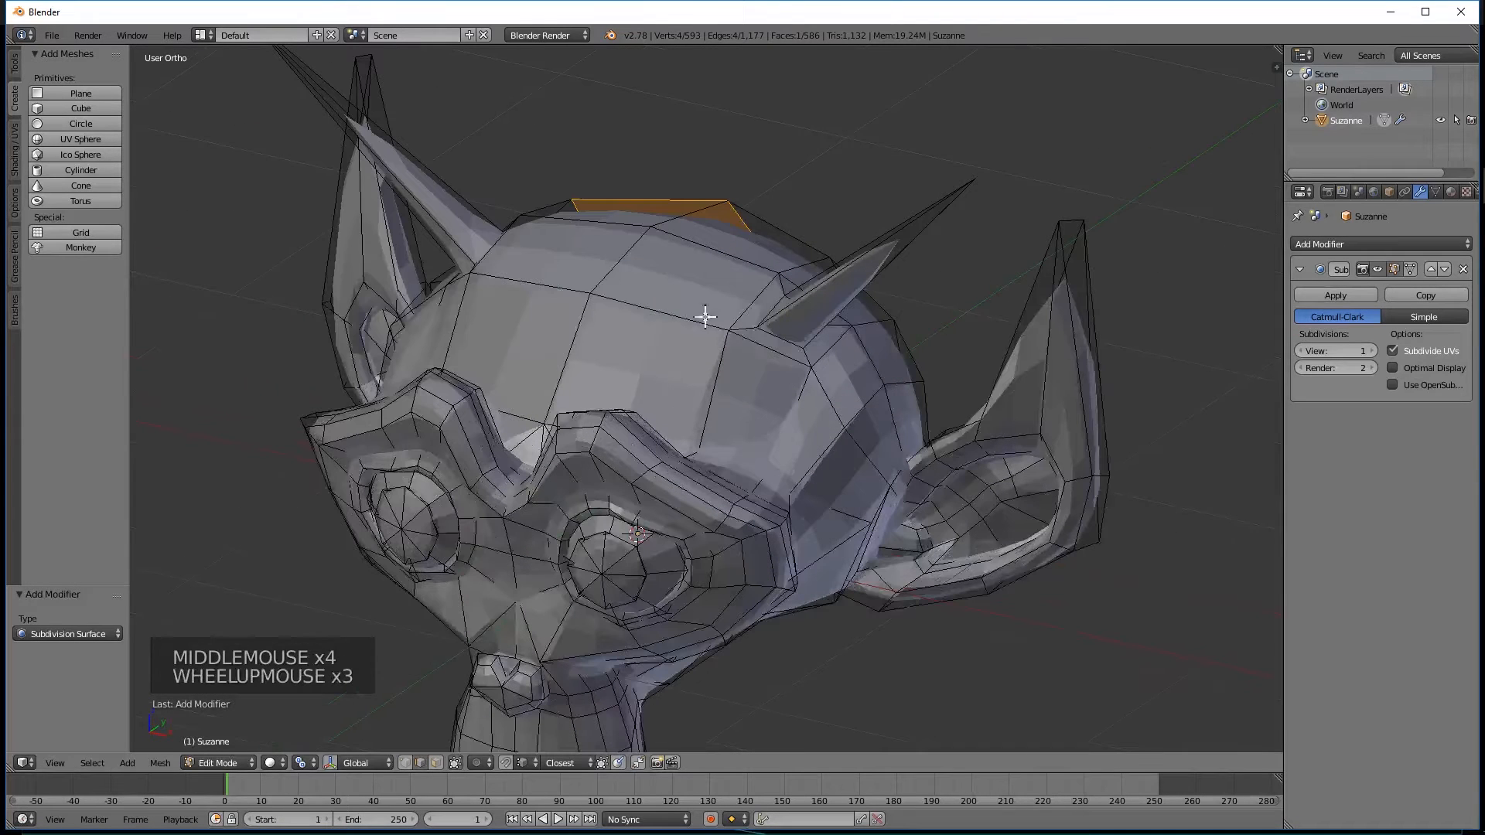
Select the two adjoining centre edges on top of Suzanne's head and try moving them to see the smoothed surface follow.
right_click(603, 276)
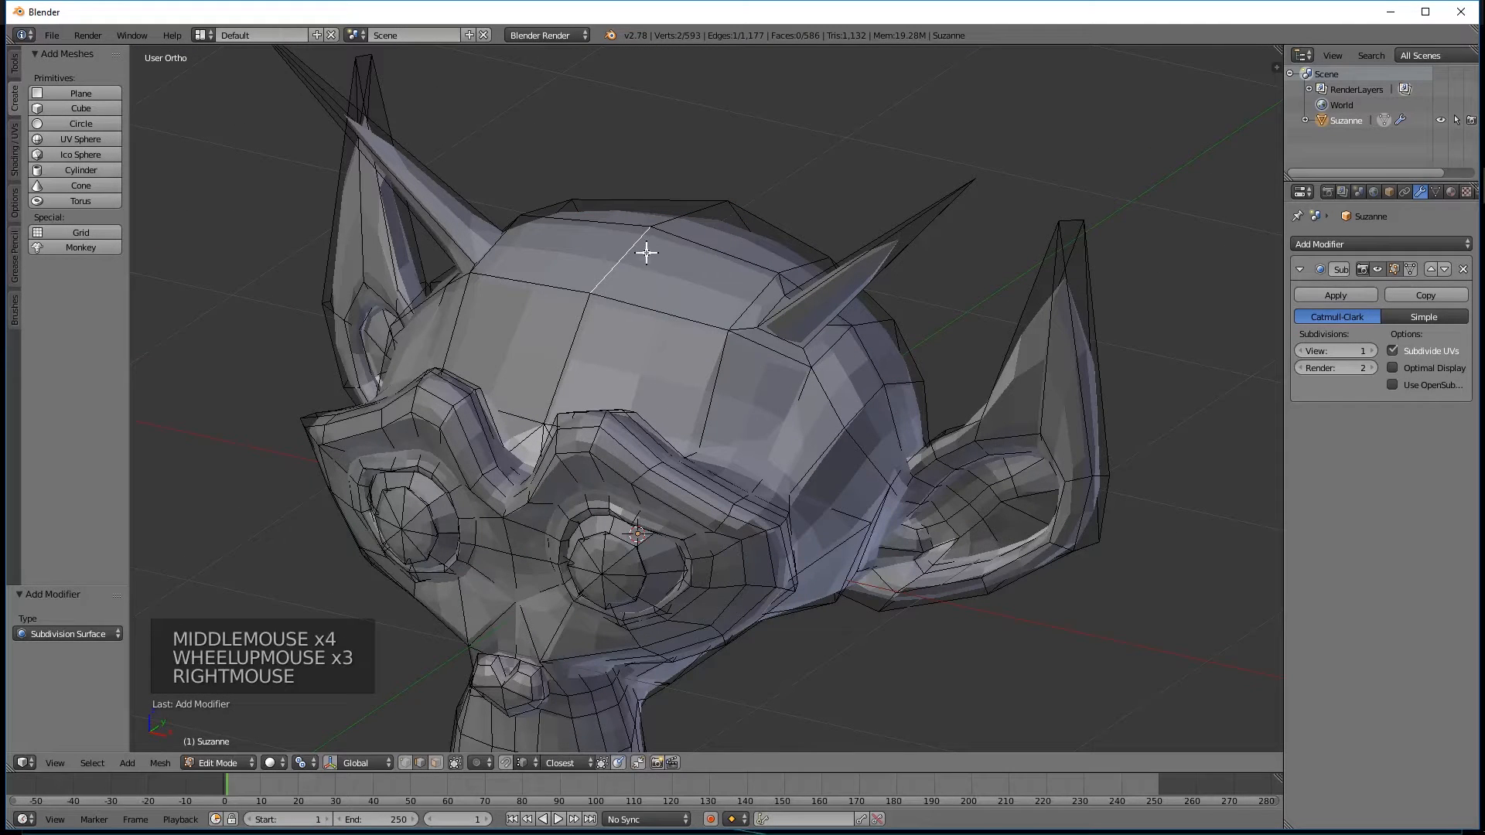
right_click(680, 215)
right_click(680, 215)
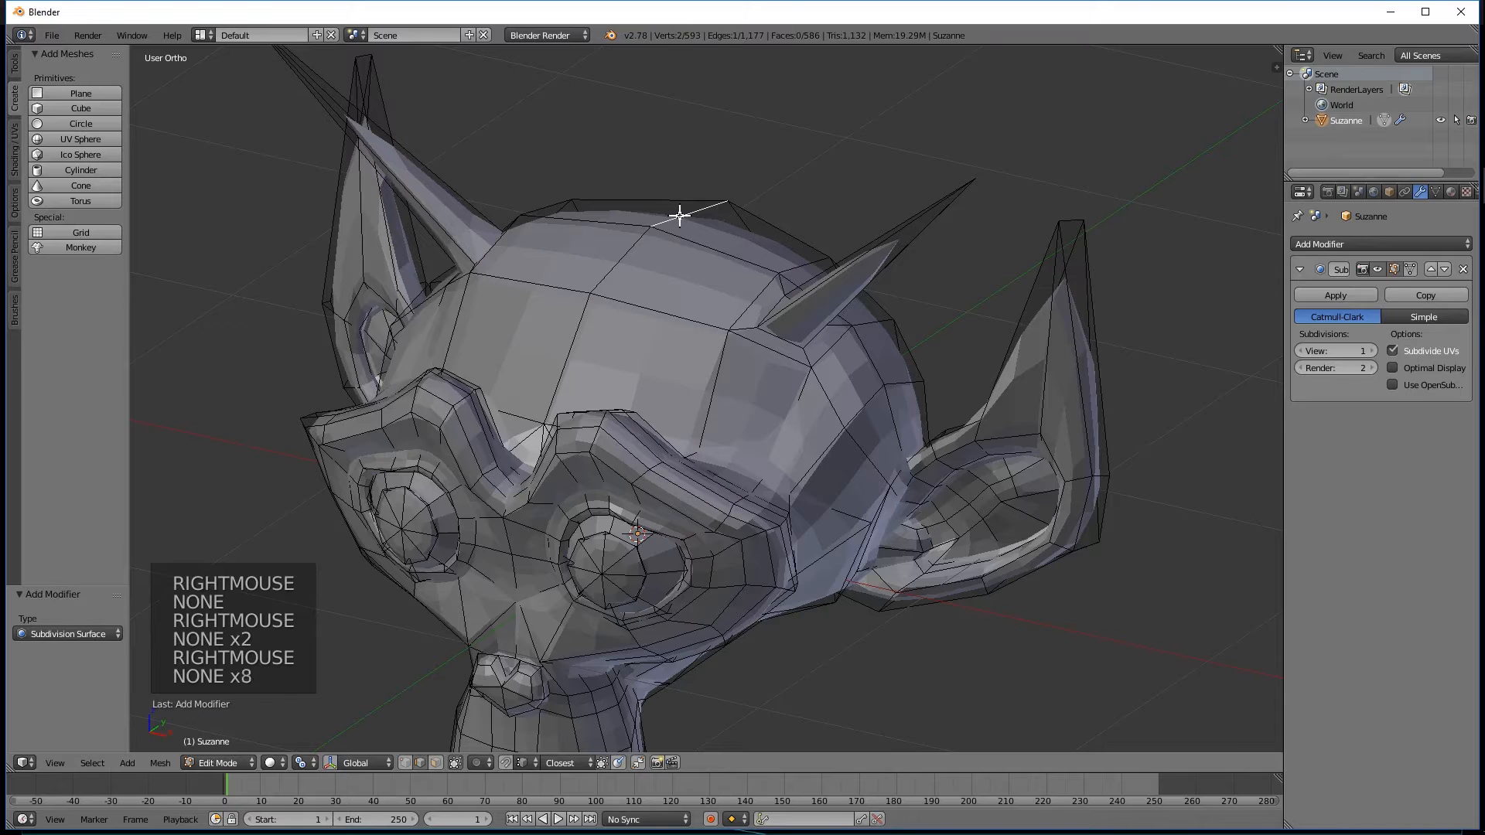
right_click(619, 249, "shift")
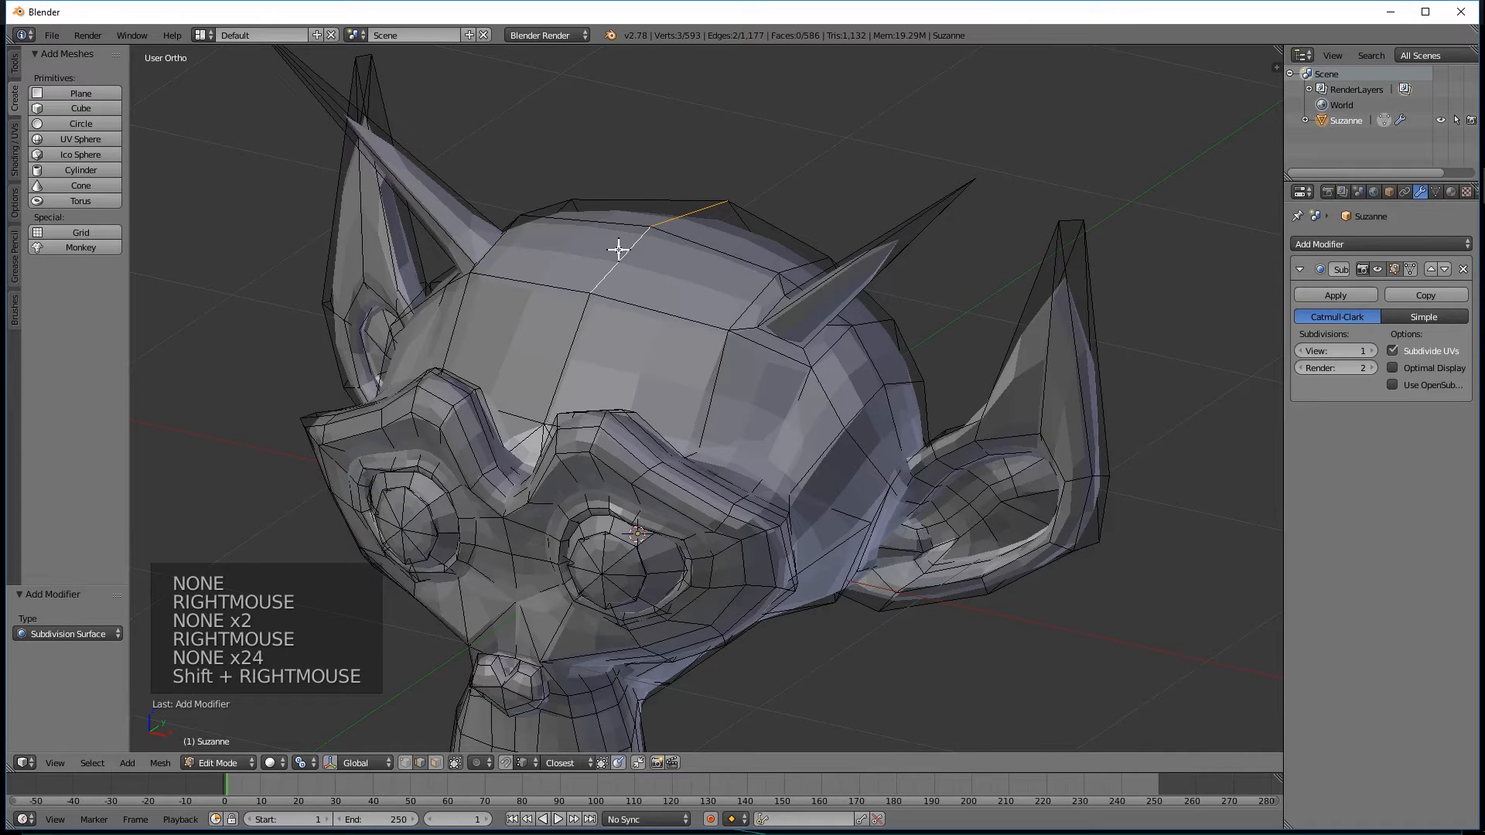
middle_click_drag(855, 198, 751, 244)
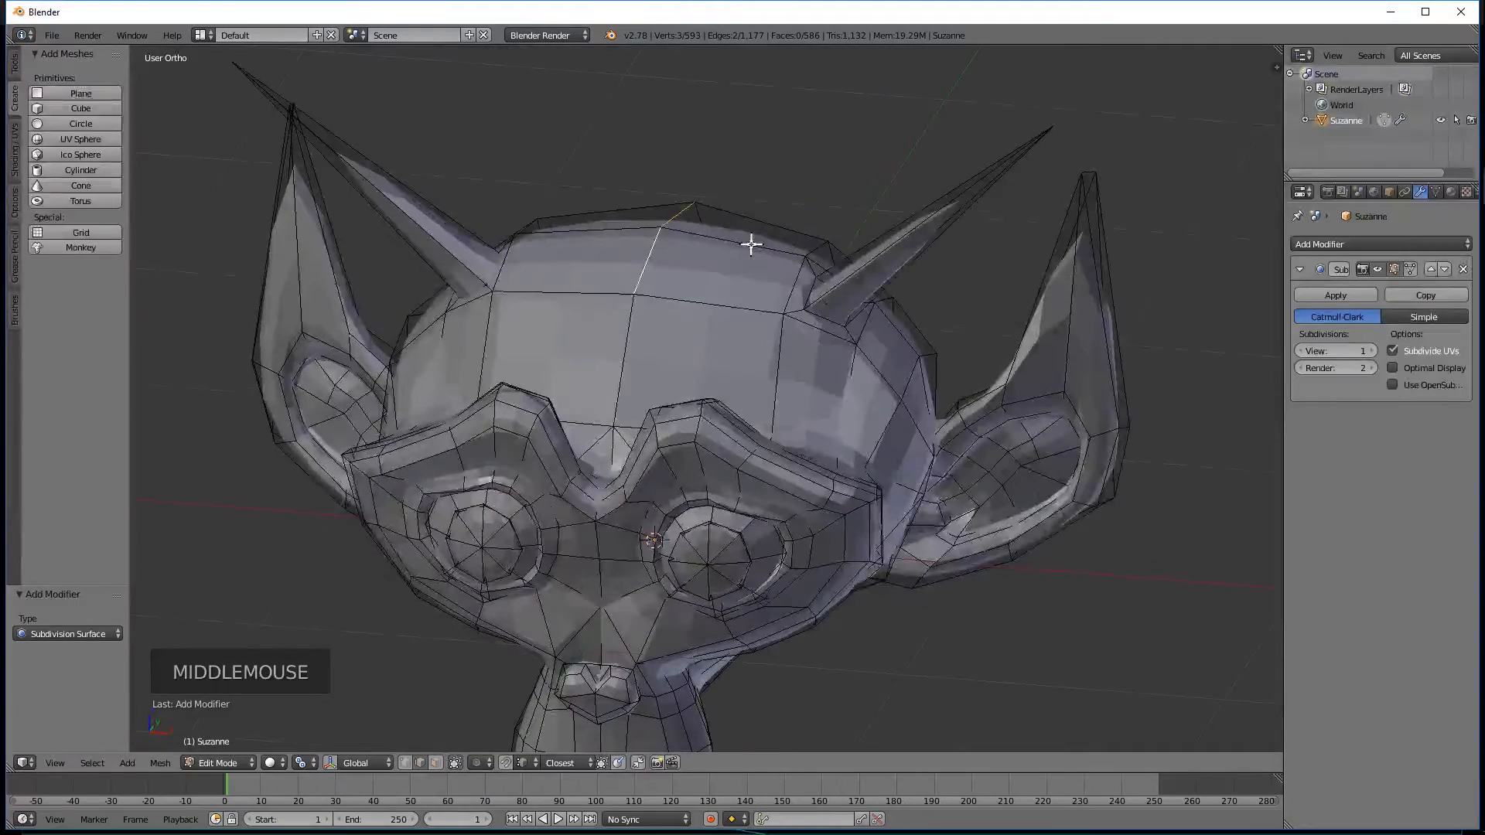
key("g")
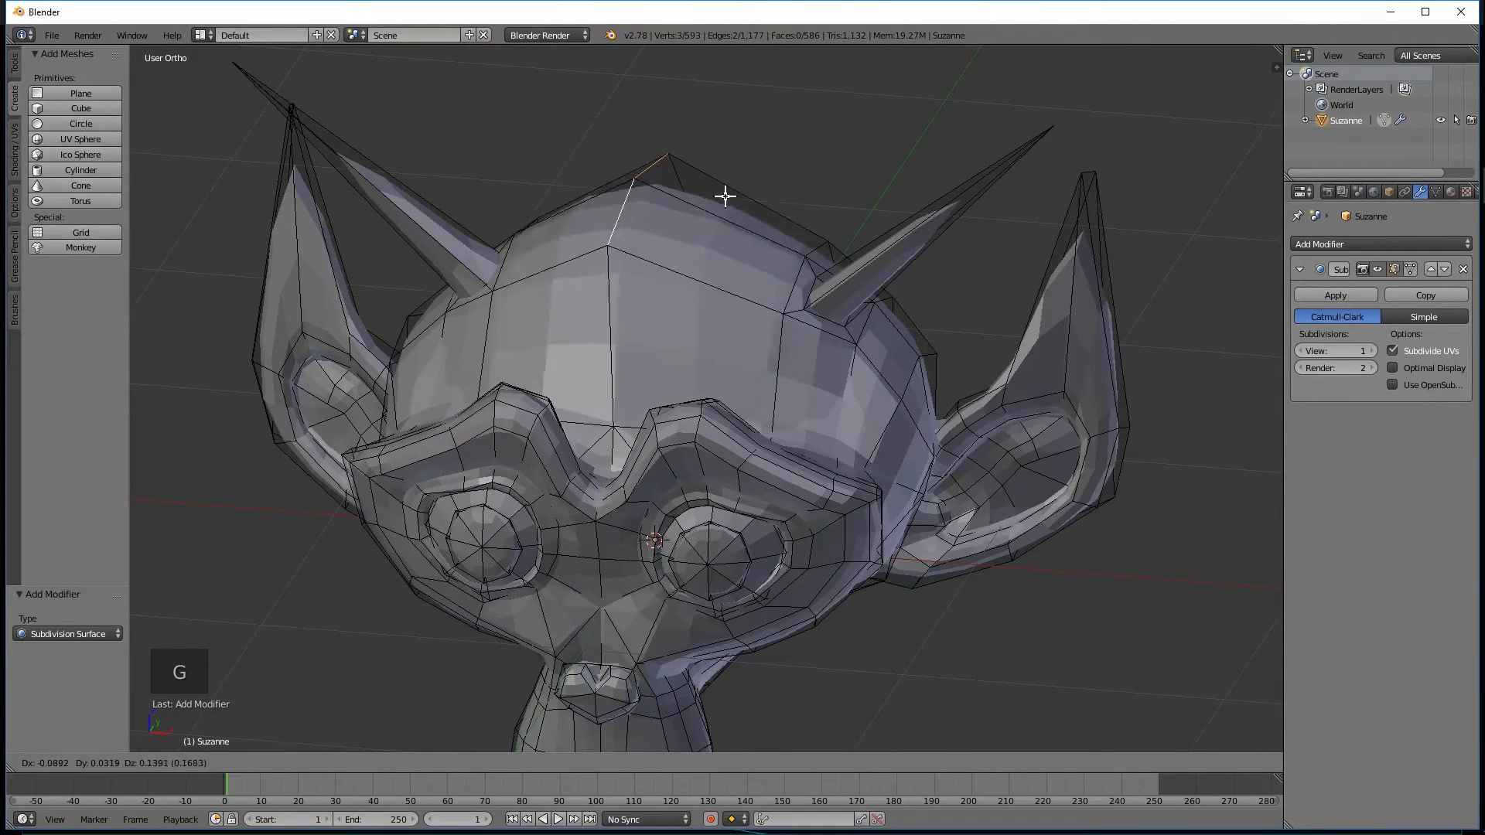
right_click(725, 196)
Set the Subdivision Surface modifier's viewport subdivisions to 4.
middle_click_drag(824, 133, 703, 326)
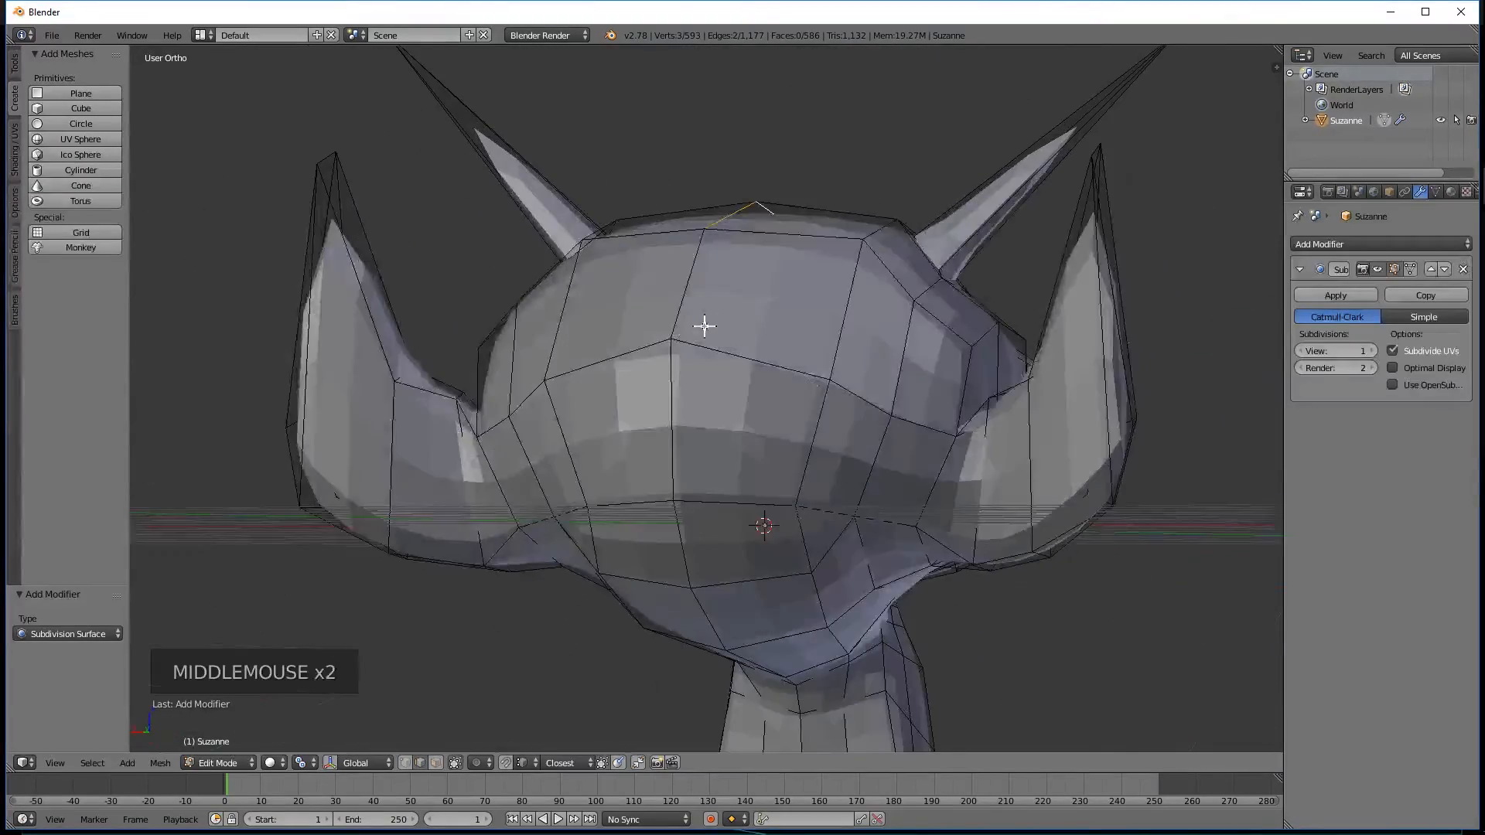
middle_click_drag(577, 337, 1026, 328)
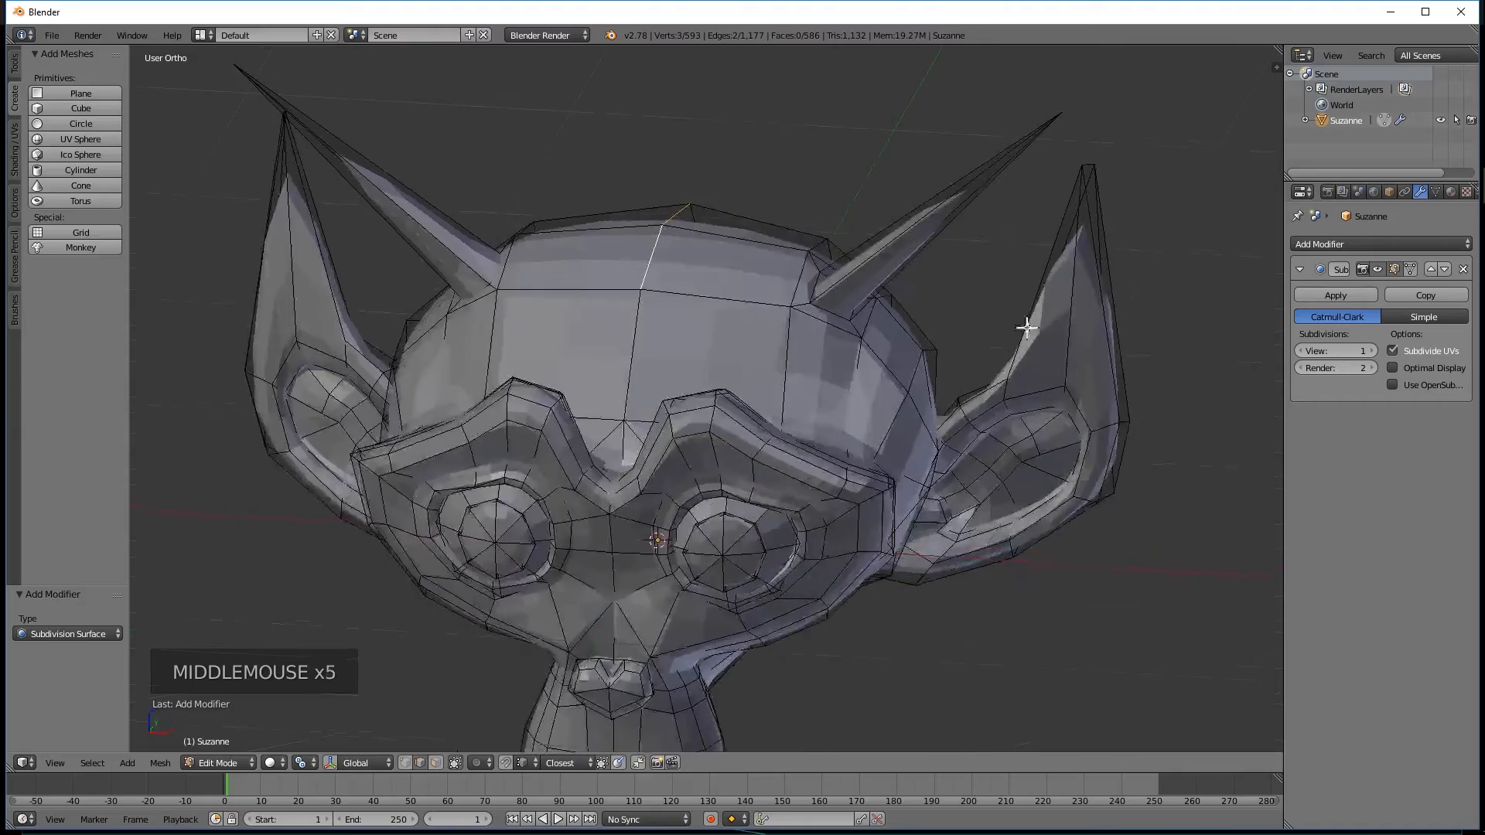
middle_click_drag(886, 243, 840, 235)
middle_click_drag(800, 333, 1044, 312)
middle_click_drag(575, 303, 648, 311)
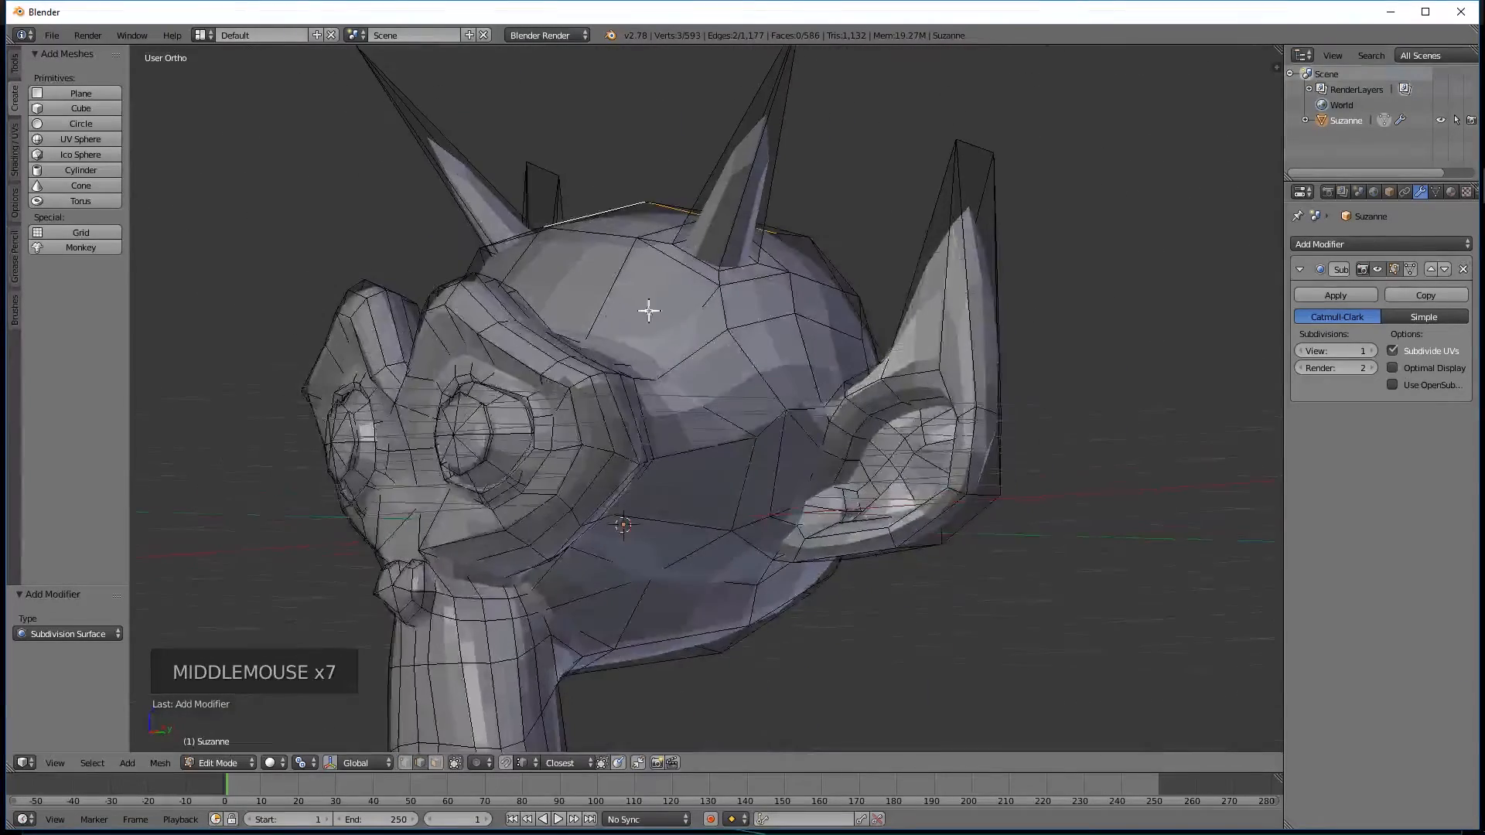
left_click(1372, 351)
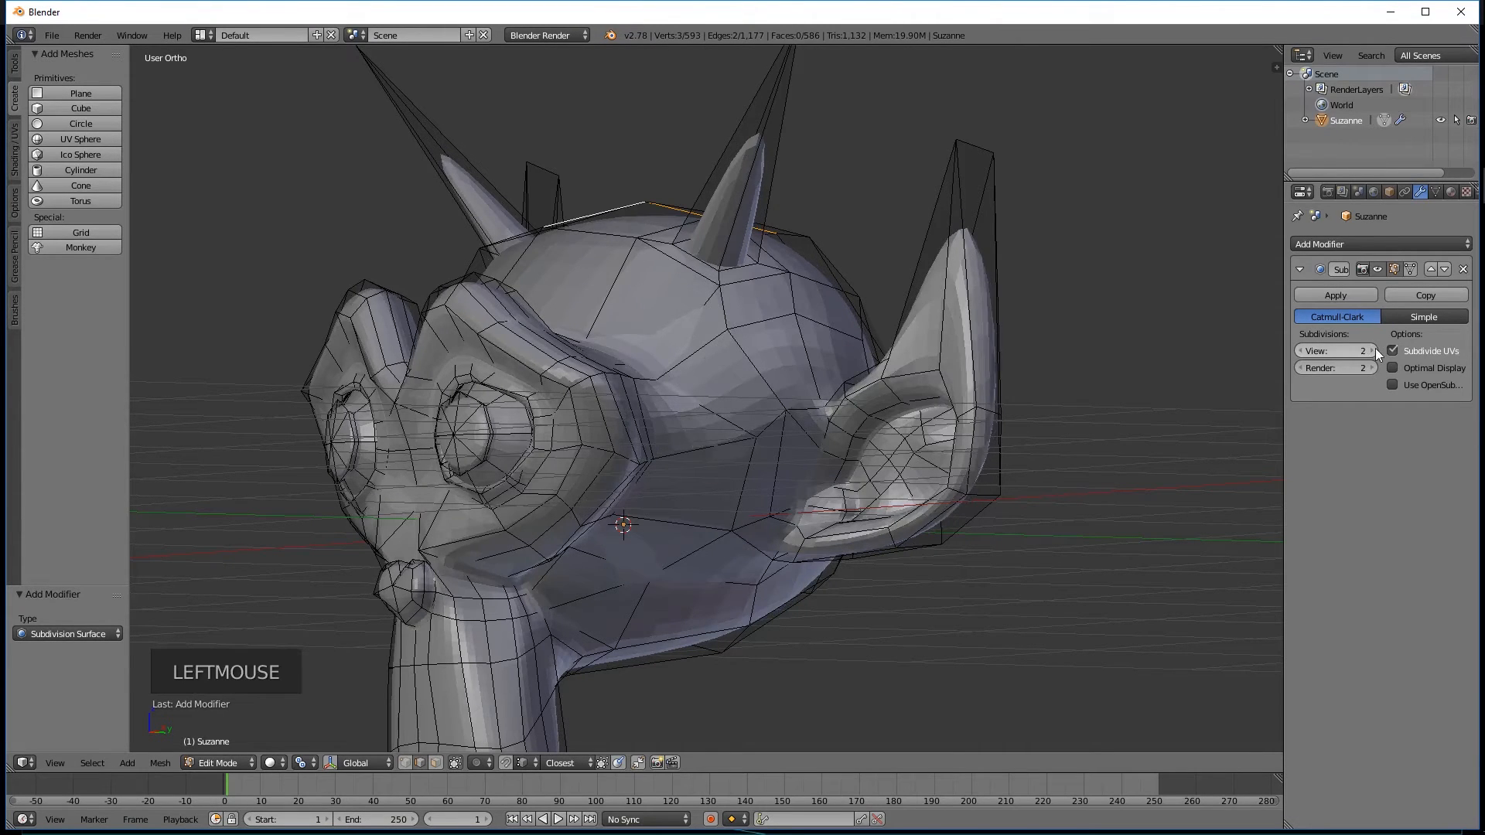
middle_click_drag(1237, 344, 977, 184)
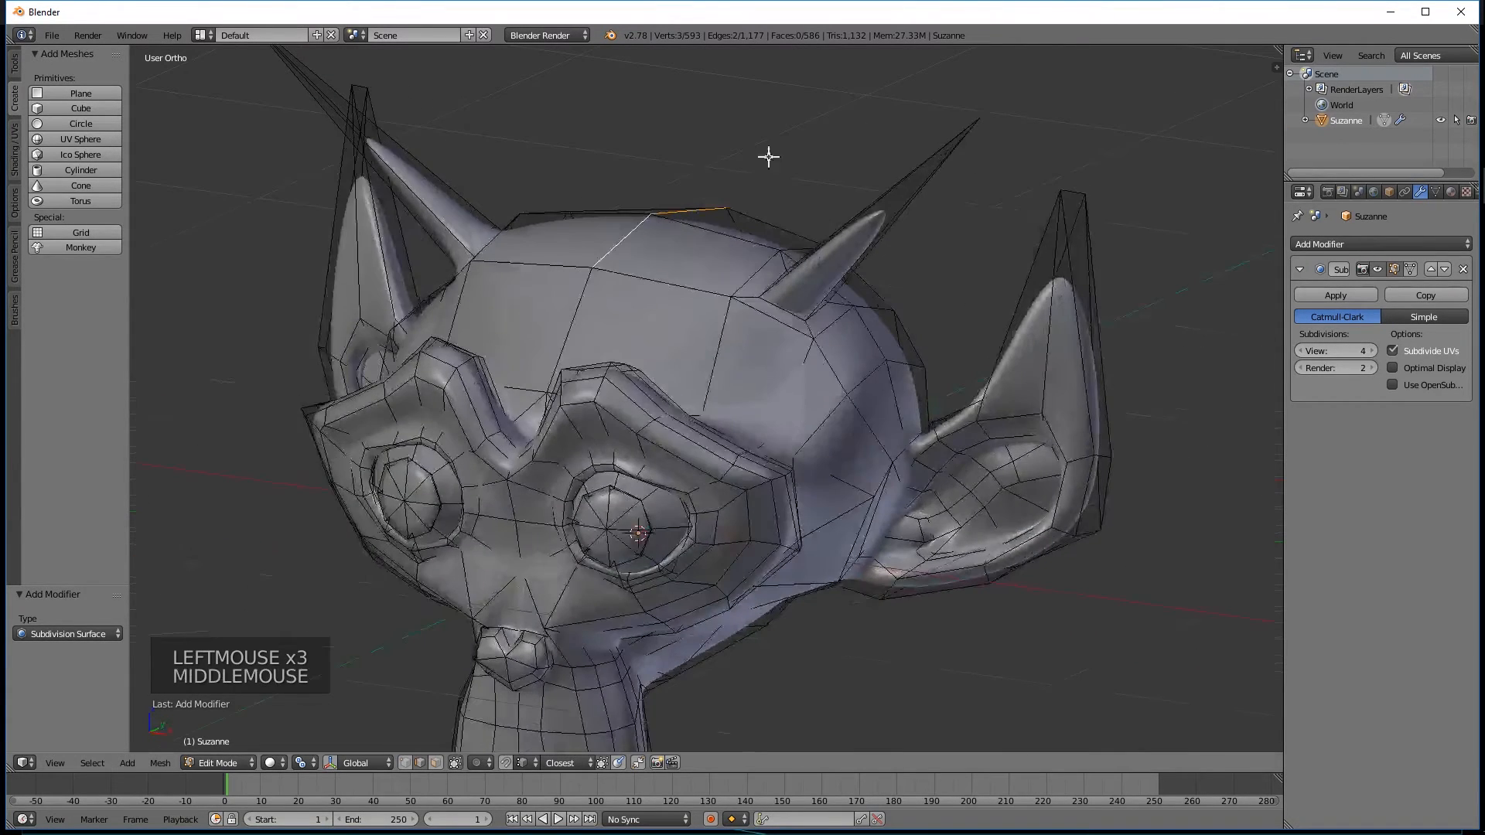
Toggle the Subdivision Surface modifier's viewport display off and on to compare the original and smoothed meshes.
middle_click_drag(1074, 419, 1037, 335)
scroll(1037, 335, "down", 3)
middle_click_drag(889, 335, 1025, 442)
scroll(1197, 377, "up", 3)
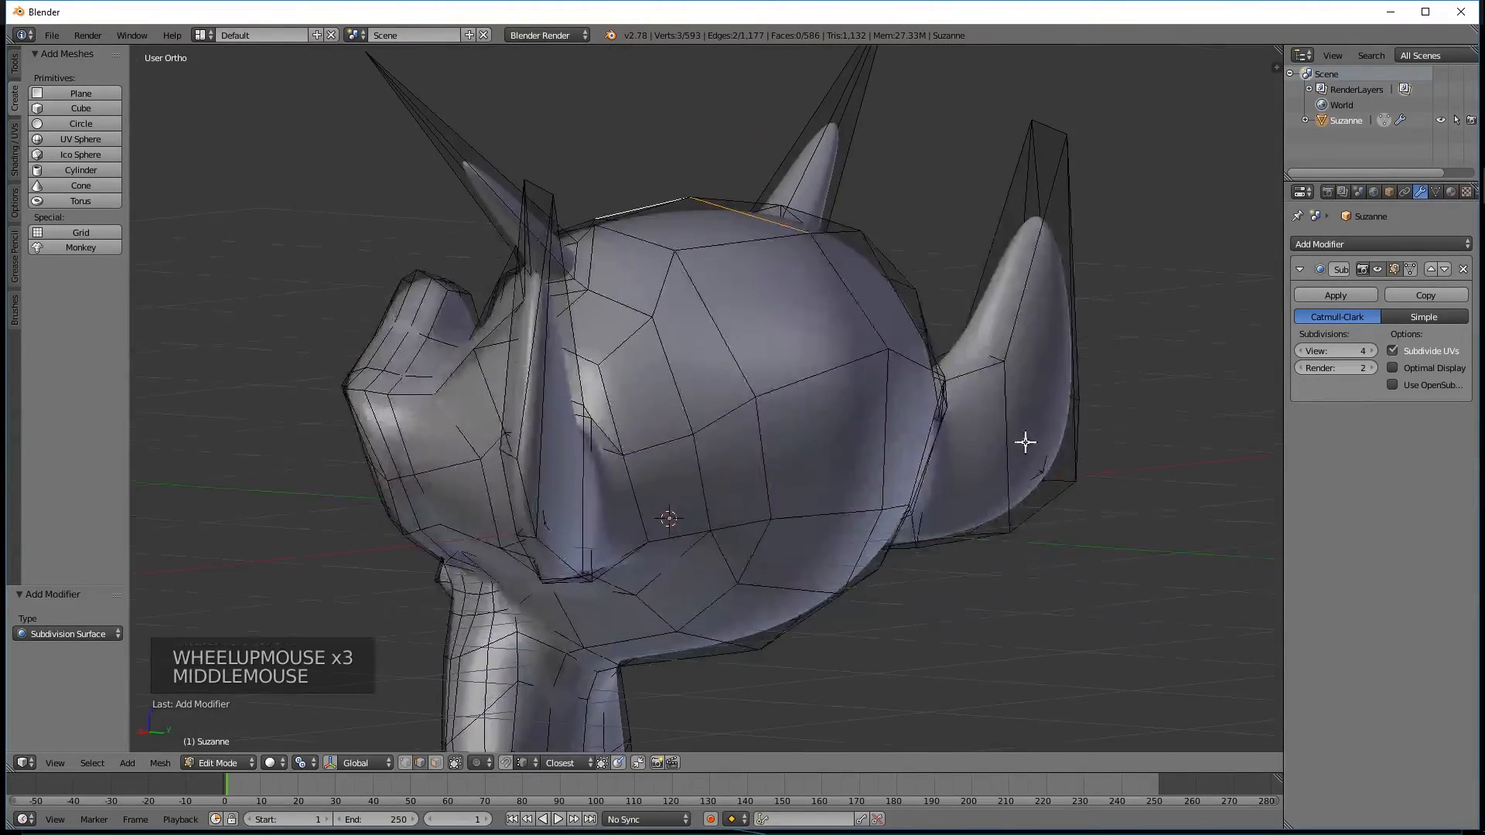
left_click(1378, 268)
left_click(1378, 268)
left_click(1378, 268)
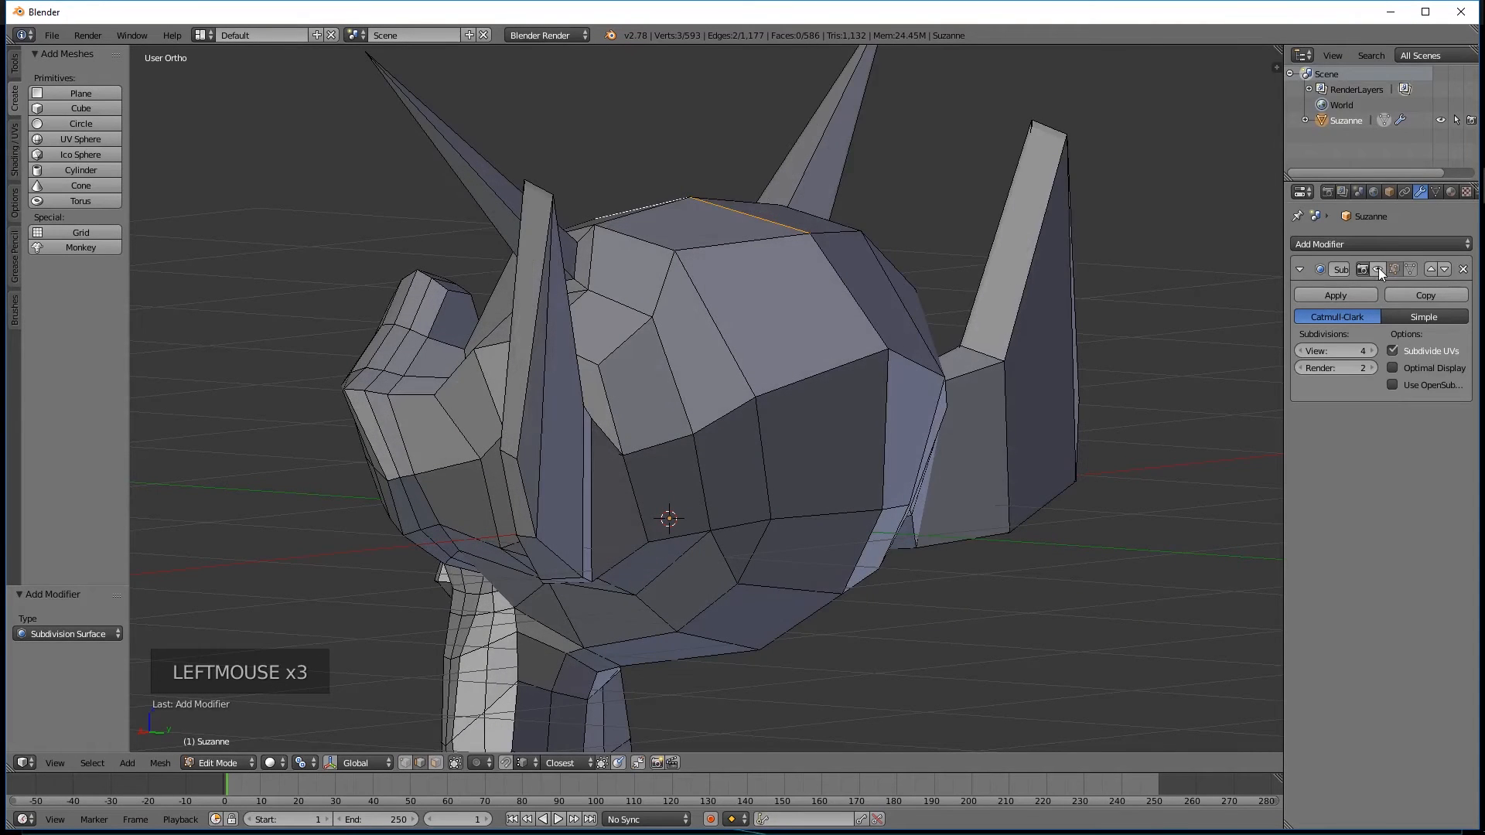
left_click(1378, 267)
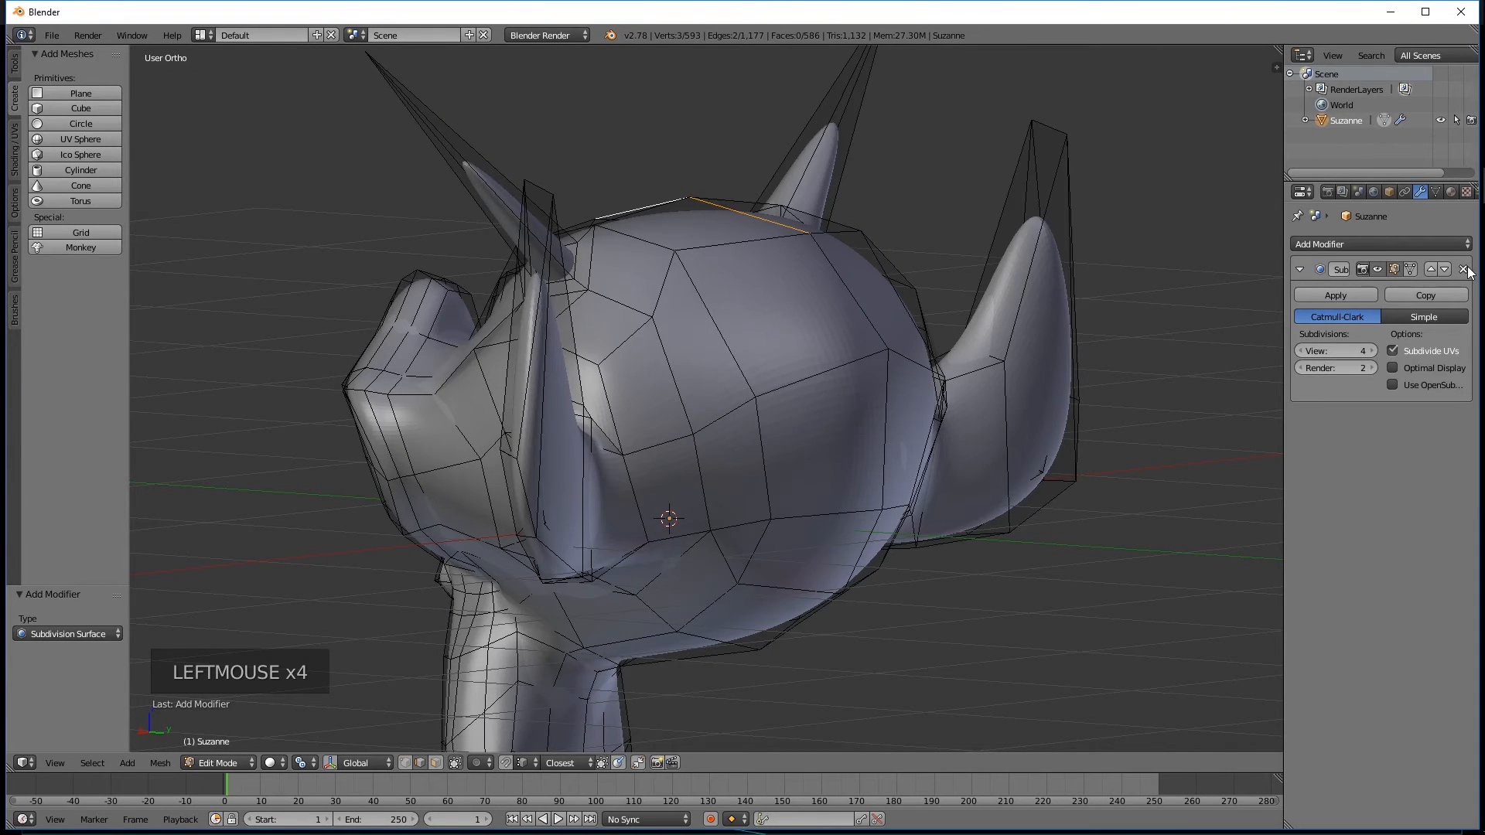
Examine the smoothed head and its surrounding mesh cage from several angles, including the face, ears and horns.
middle_click_drag(838, 428, 696, 355)
scroll(695, 330, "down", 3)
scroll(764, 402, "down", 2)
middle_click_drag(990, 376, 769, 375)
scroll(749, 421, "up", 3)
scroll(766, 439, "down", 1)
mouse_move(766, 438)
middle_mouse_down()
mouse_move(819, 404)
mouse_move(788, 424)
middle_mouse_up()
middle_click_drag(838, 509, 587, 377, "shift")
scroll(913, 487, "up", 3)
mouse_move(480, 352)
middle_mouse_down()
mouse_move(431, 332)
mouse_move(459, 334)
middle_mouse_up()
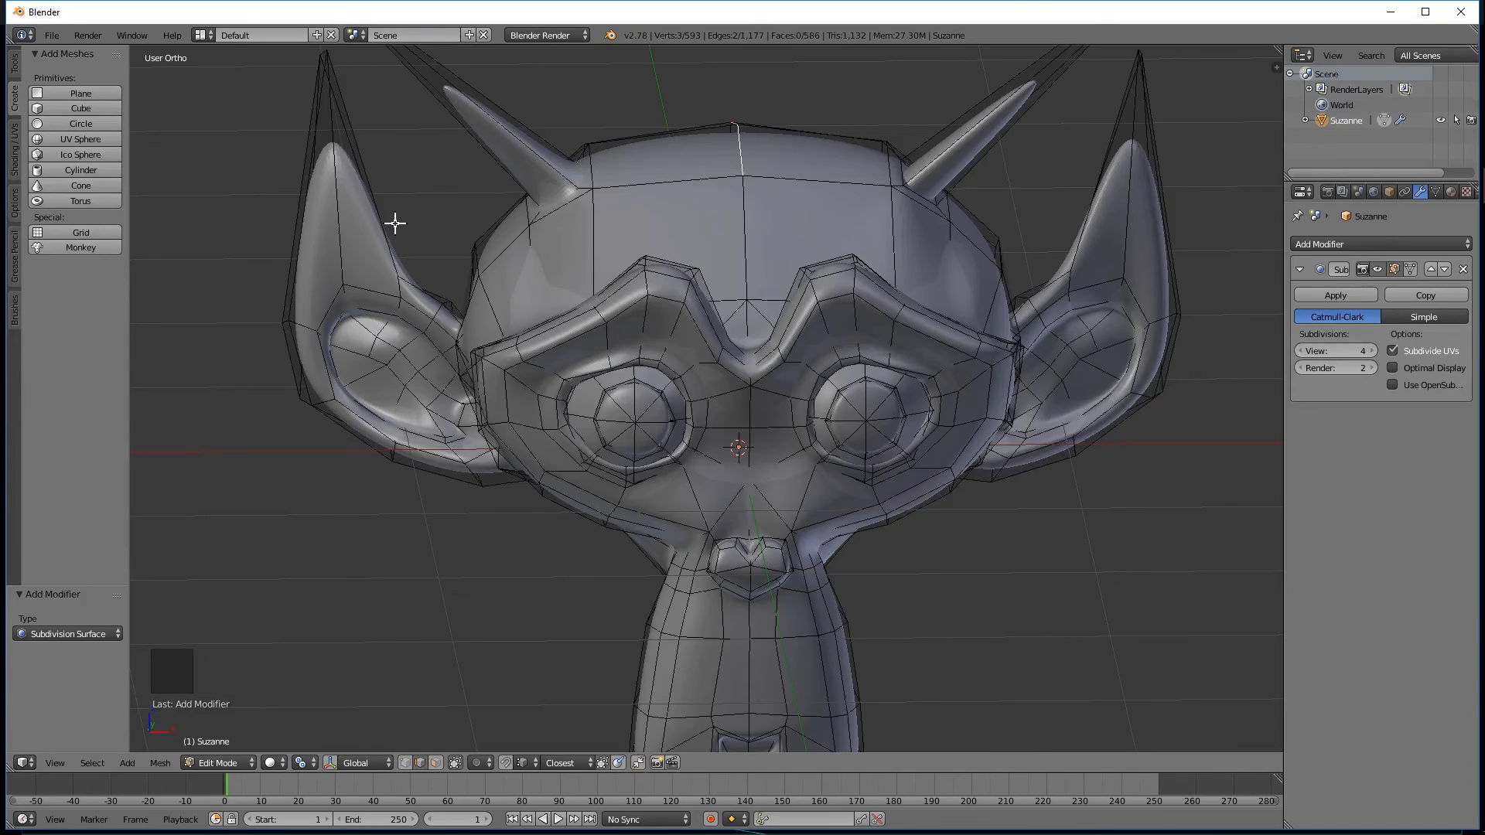
Remove the Subdivision Surface modifier from Suzanne.
scroll(887, 227, "down", 4)
middle_click_drag(828, 345, 745, 357)
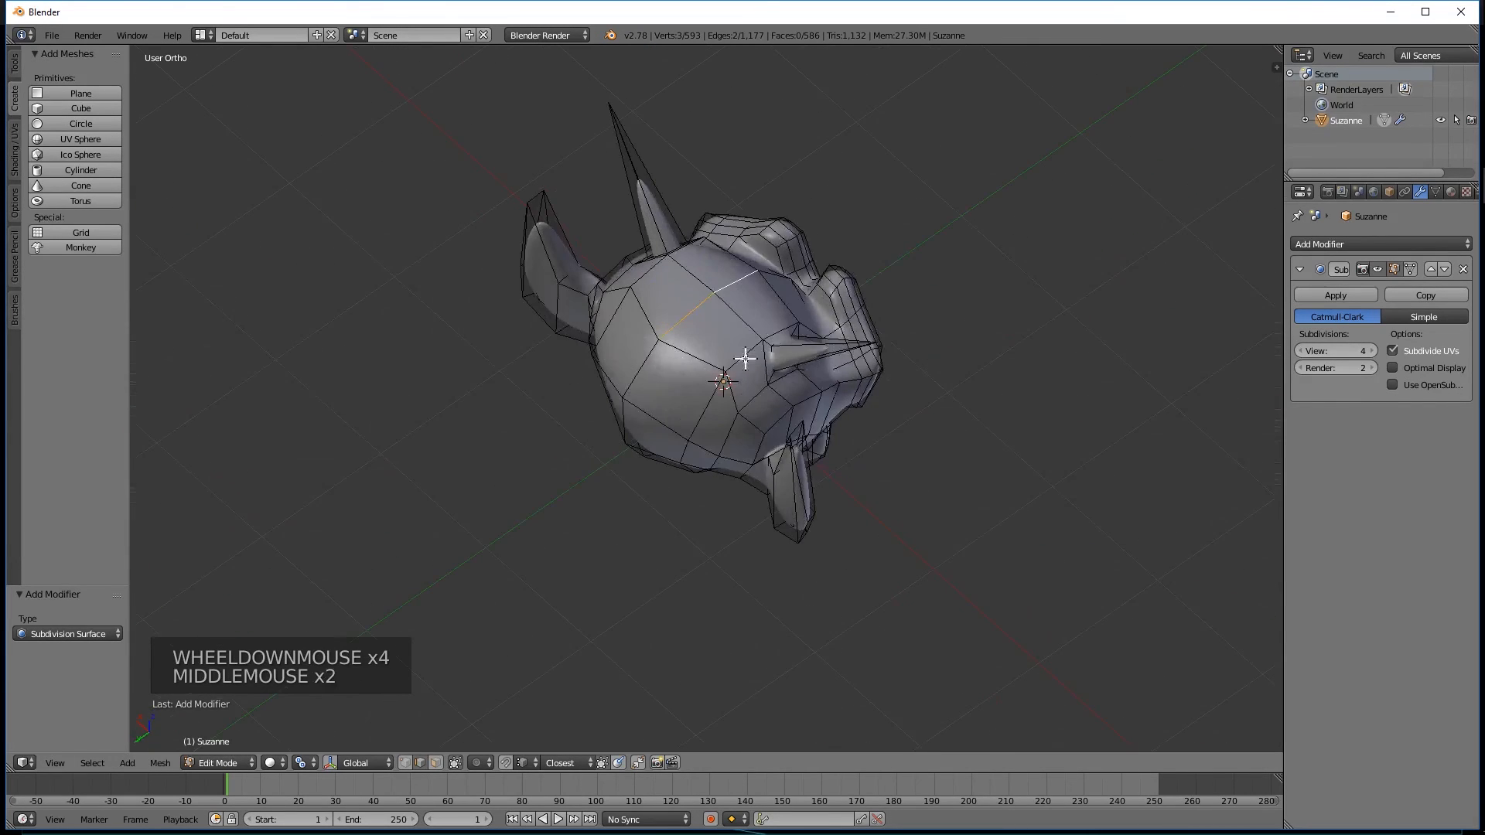
left_click(1462, 270)
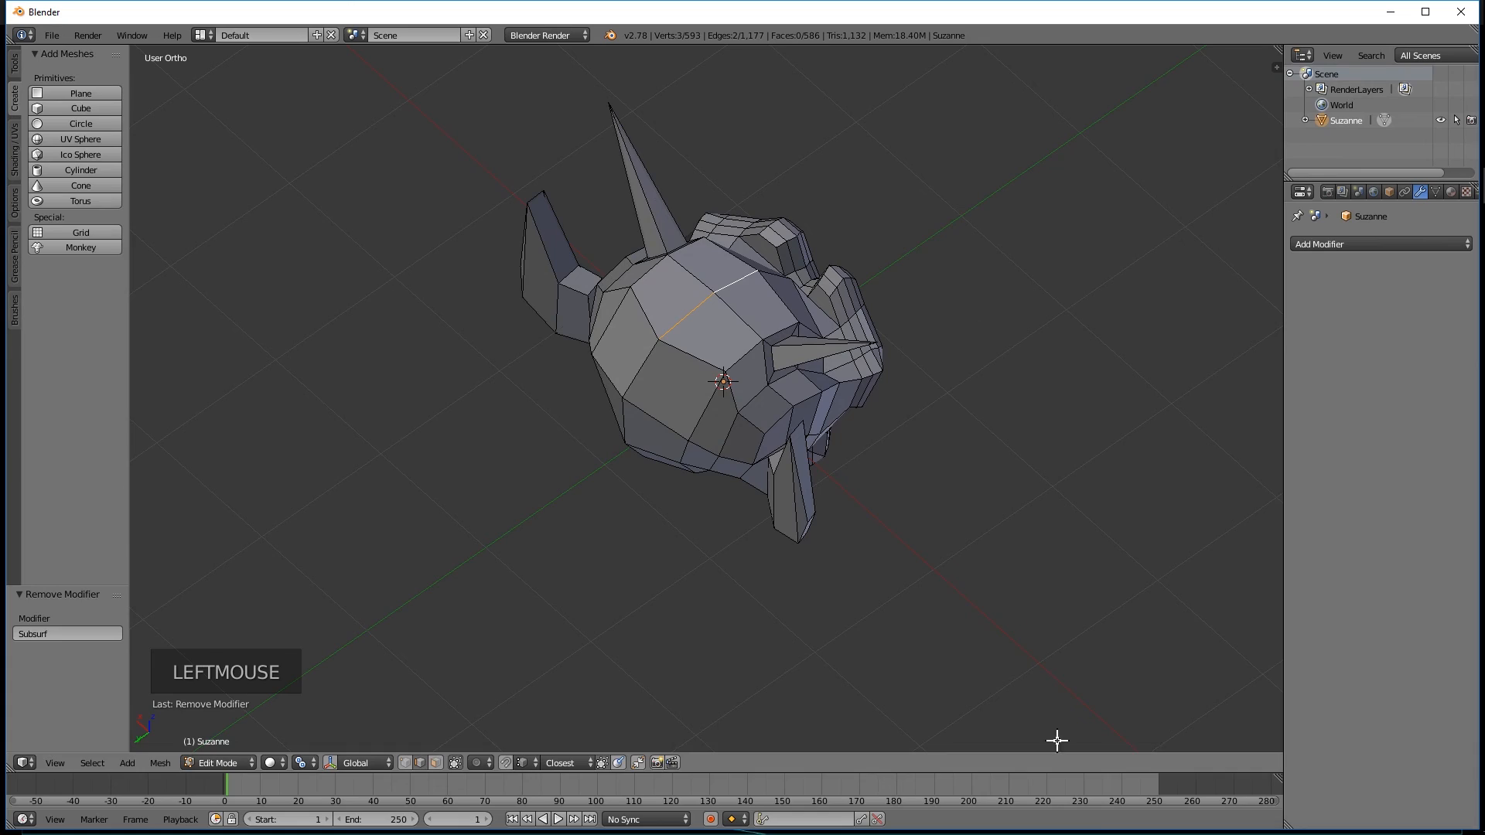